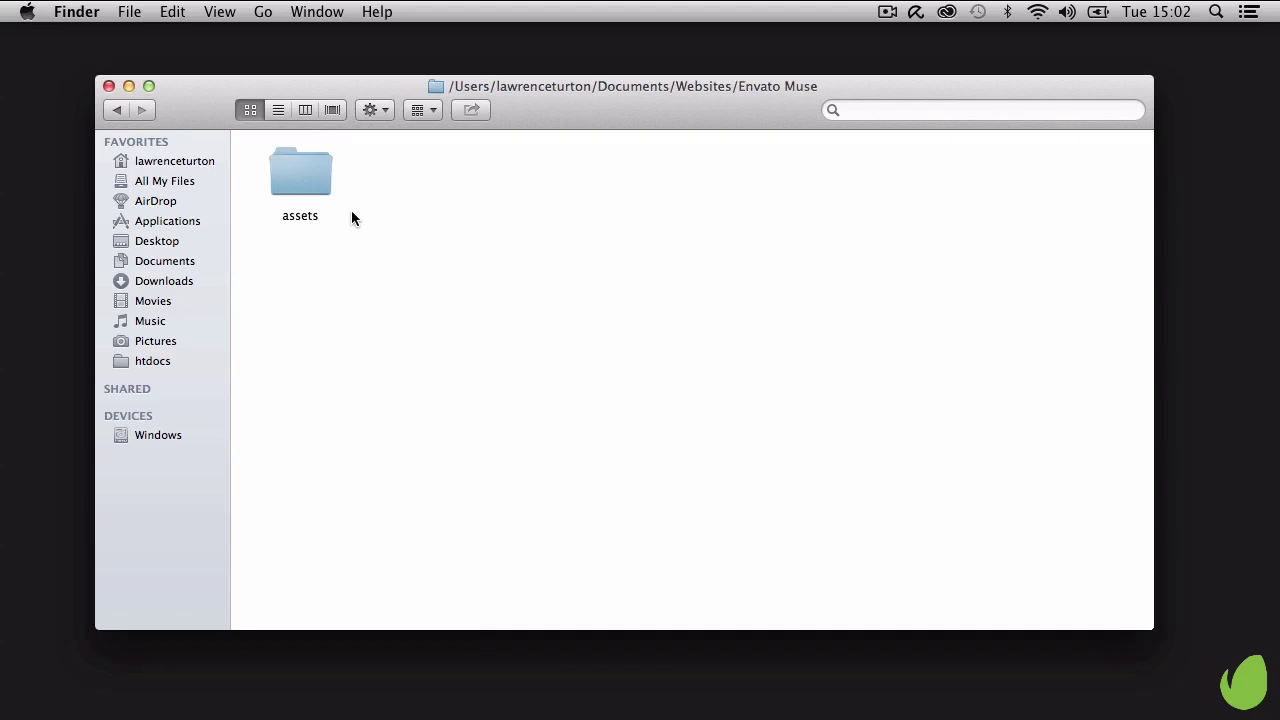
# Step: Look through the assets folder and its Gallery subfolder, return to the Envato Muse folder, and minimise the file window
pyautogui.click(310, 190)
pyautogui.click(442, 205)
pyautogui.doubleClick(316, 186)
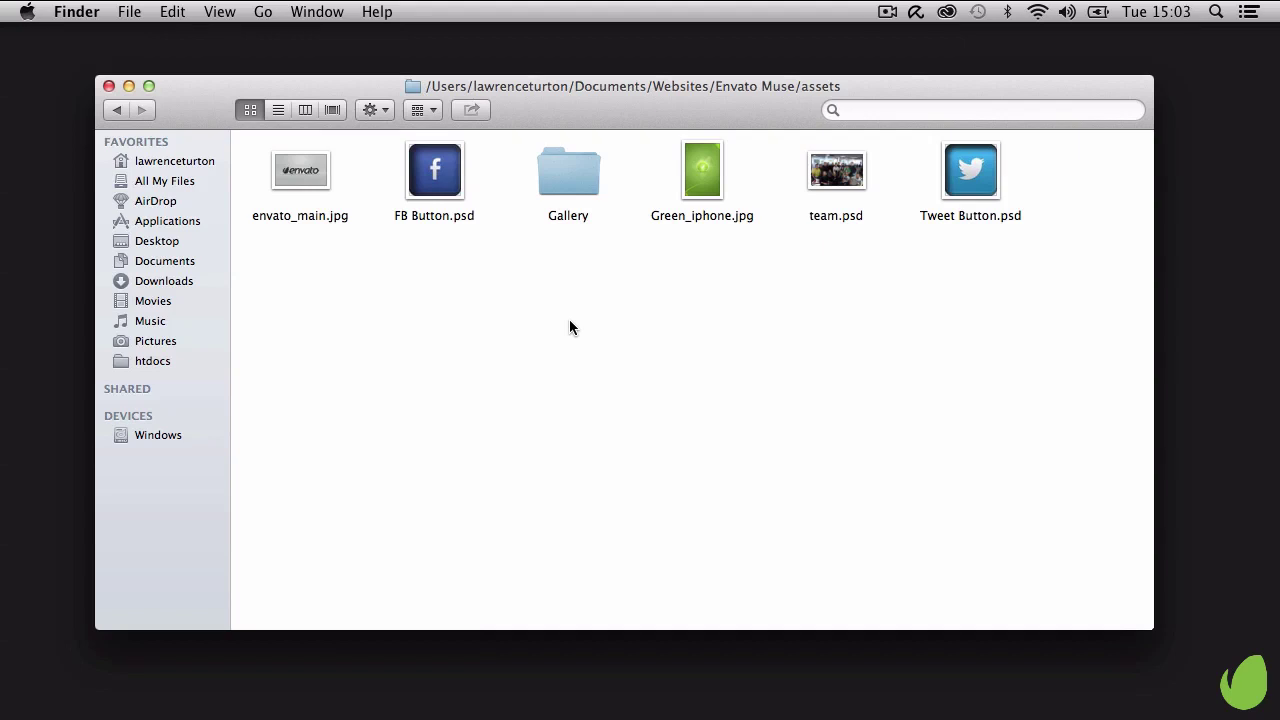
pyautogui.doubleClick(568, 188)
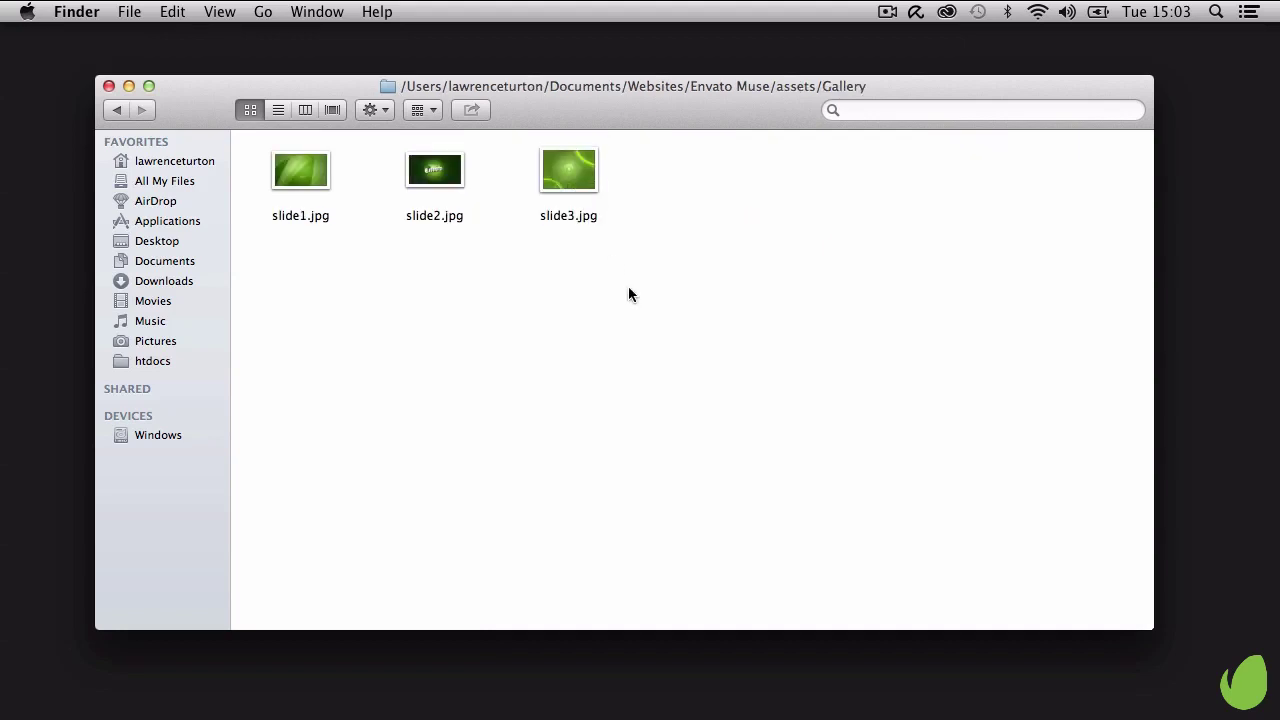
pyautogui.click(115, 112)
pyautogui.click(115, 112)
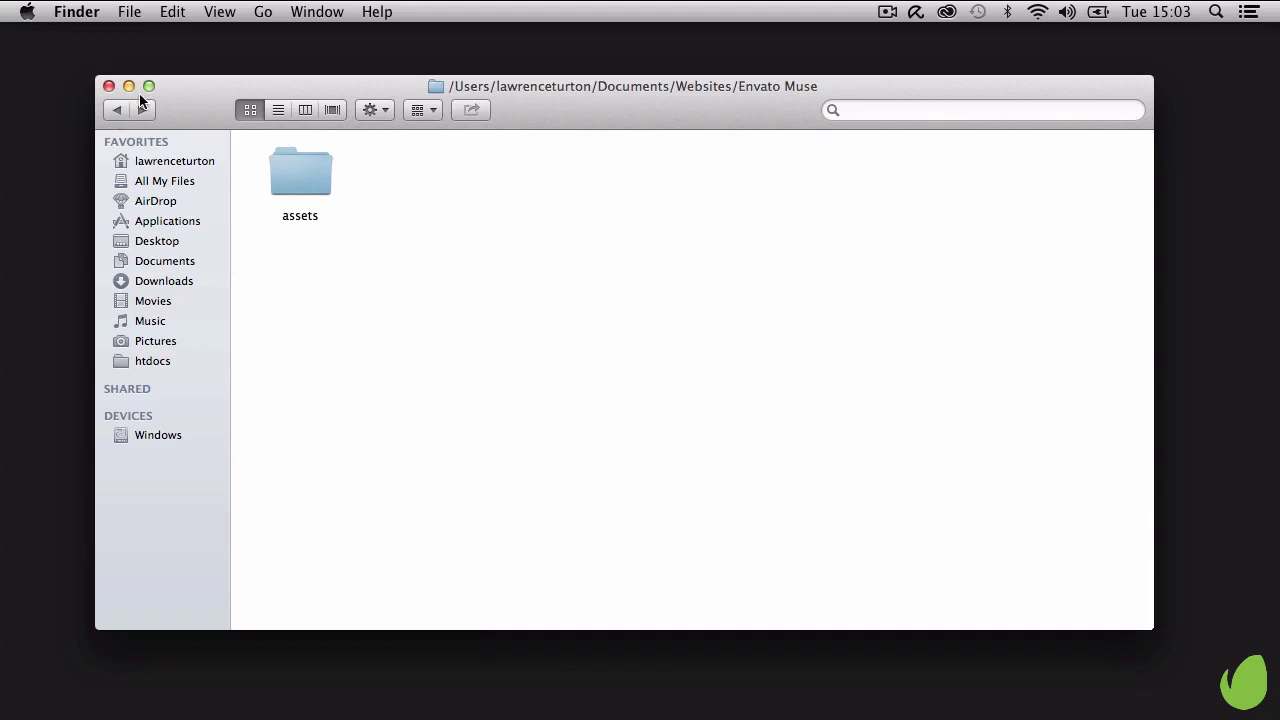
pyautogui.click(129, 86)
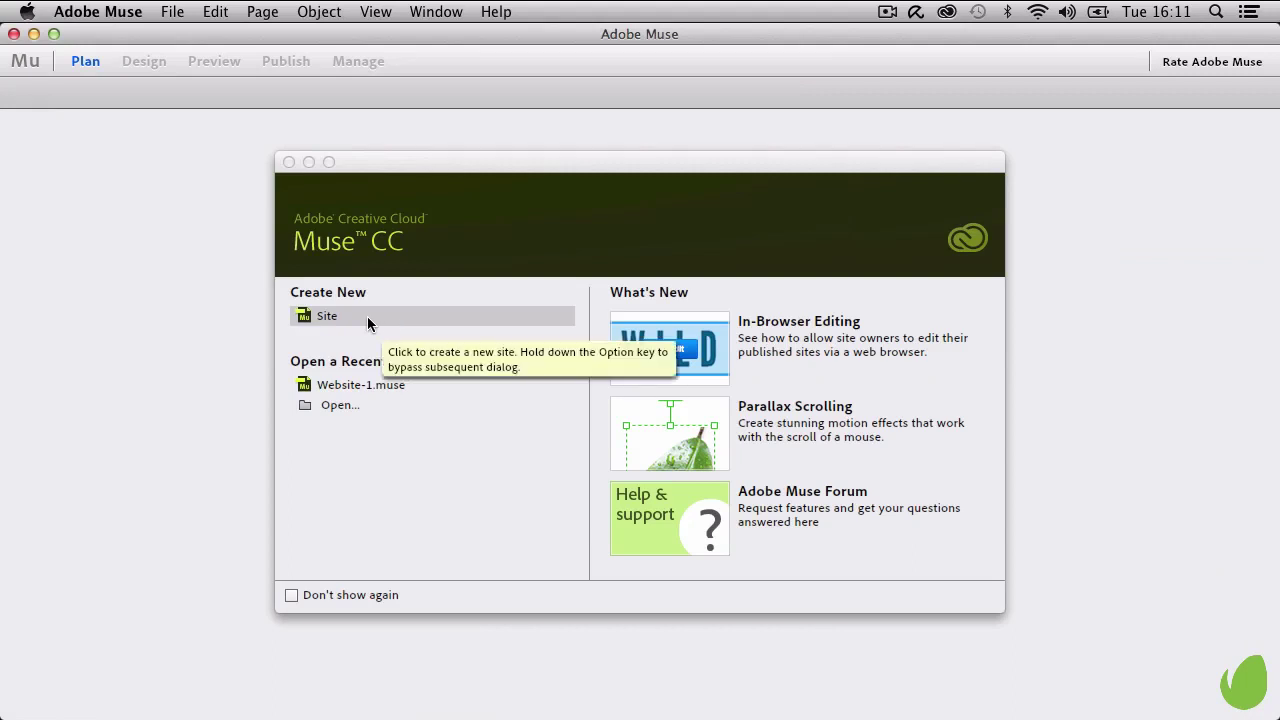
# Step: Start a new site in Adobe Muse with Desktop as the initial layout
pyautogui.click(180, 18)
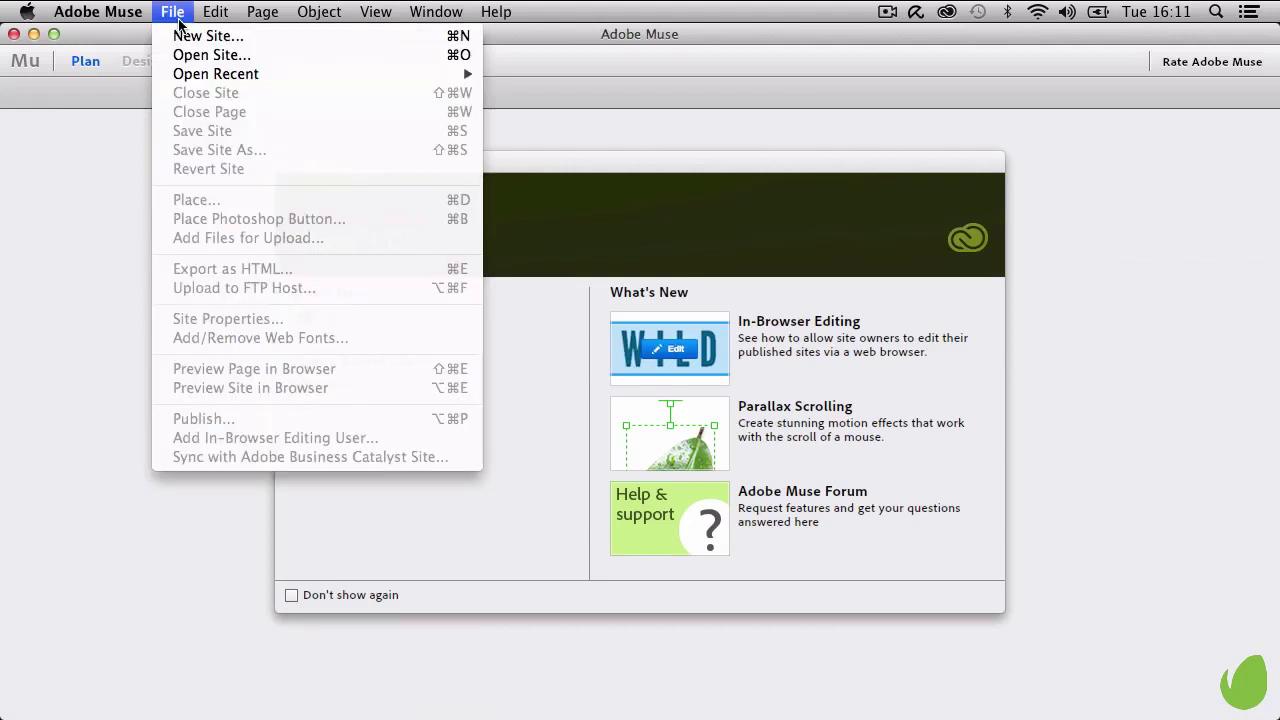
pyautogui.click(183, 37)
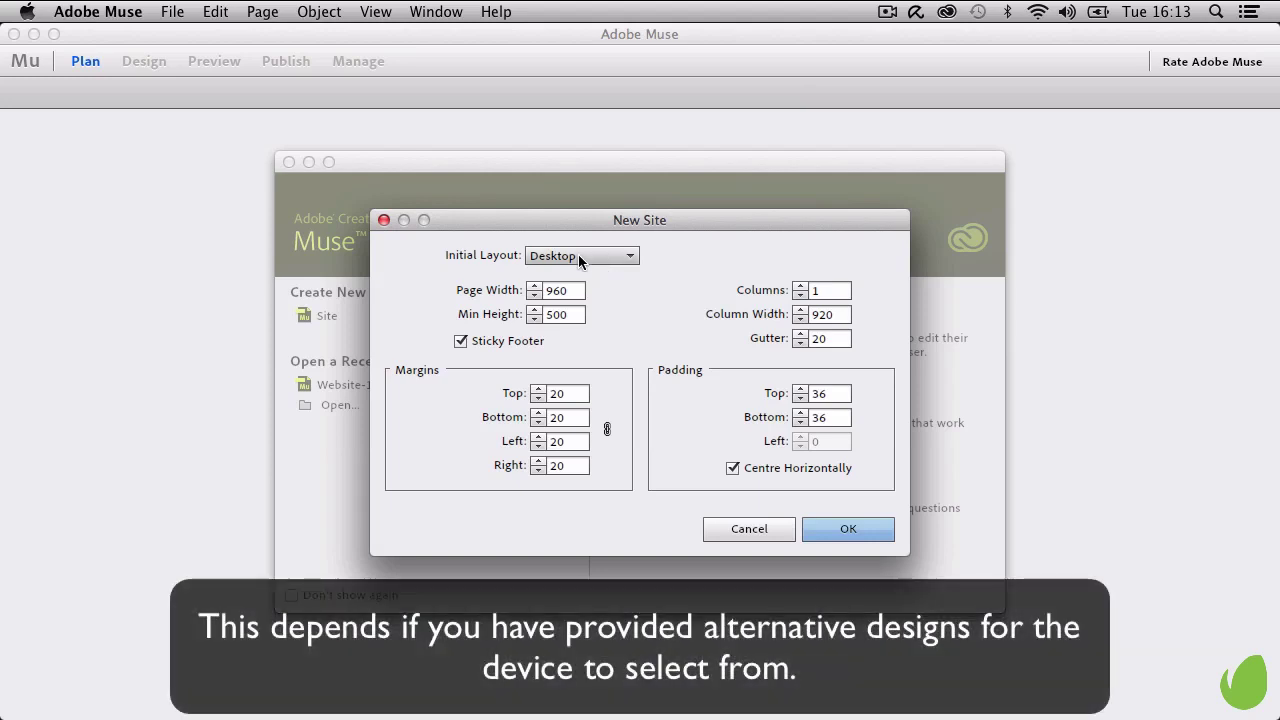
pyautogui.click(578, 256)
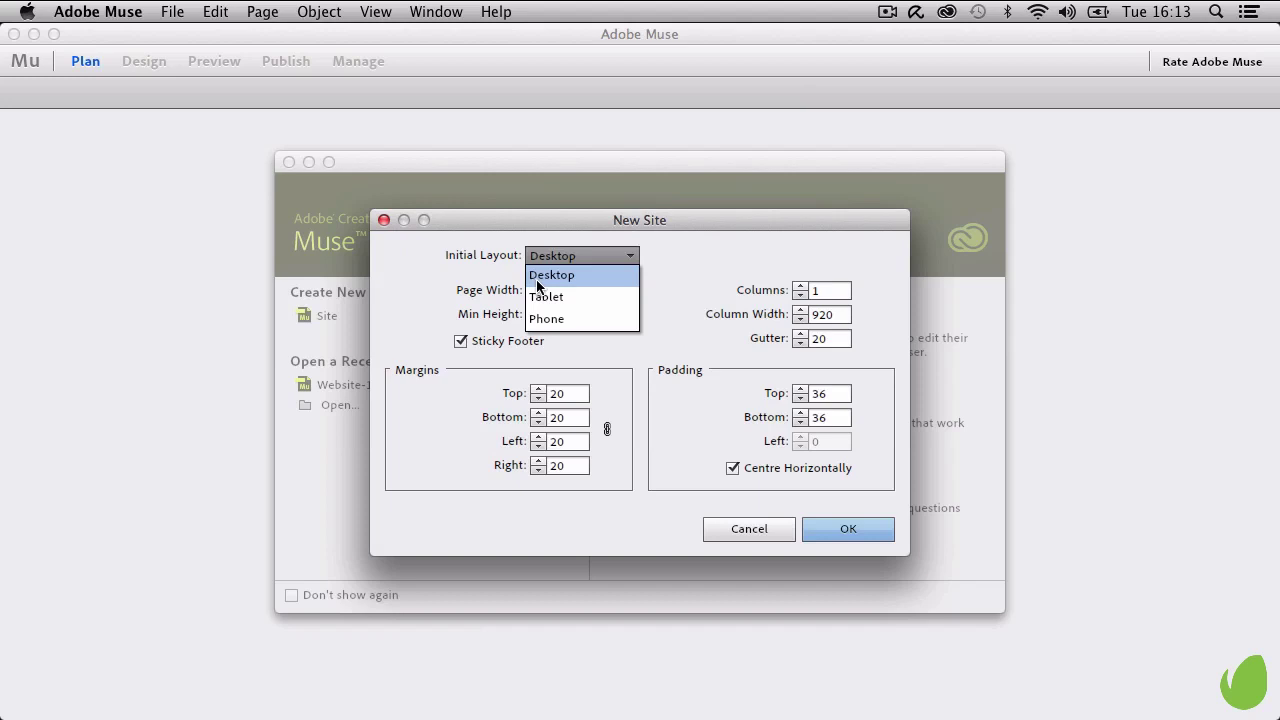
pyautogui.click(537, 286)
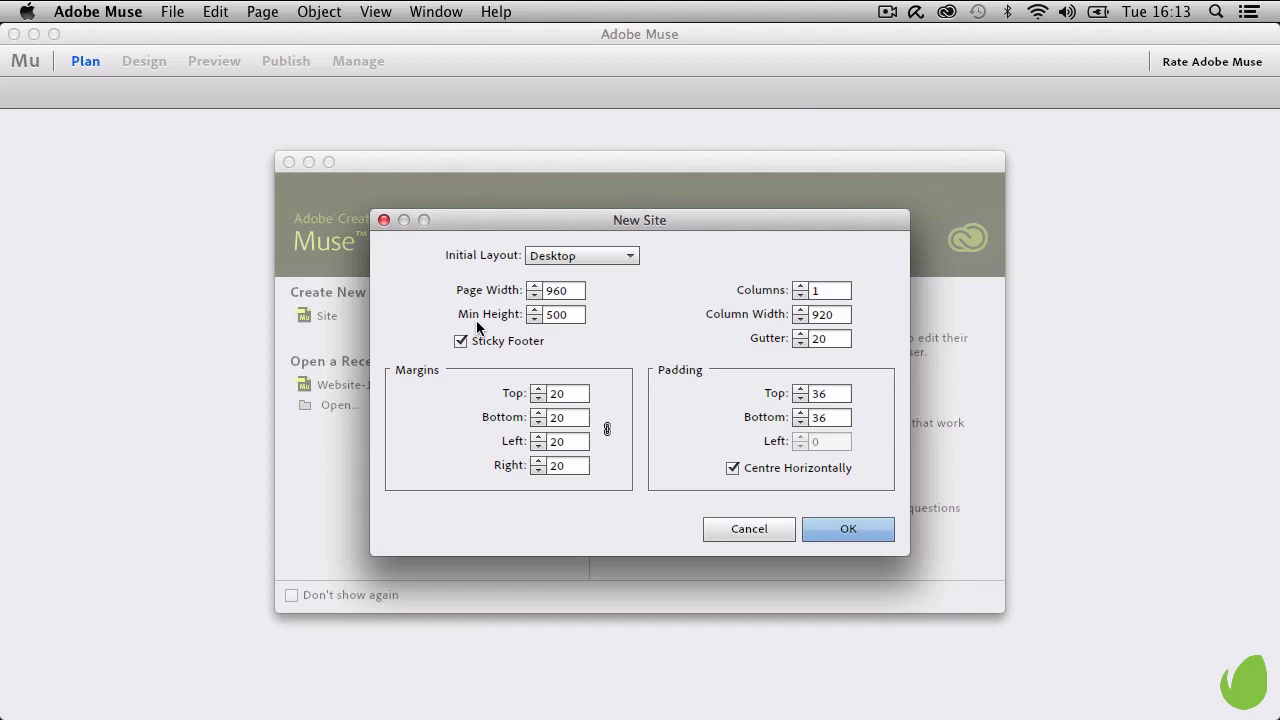
# Step: Set the new site's grid to 12 columns with a gutter of 10 and a column width of 67
pyautogui.doubleClick(572, 314)
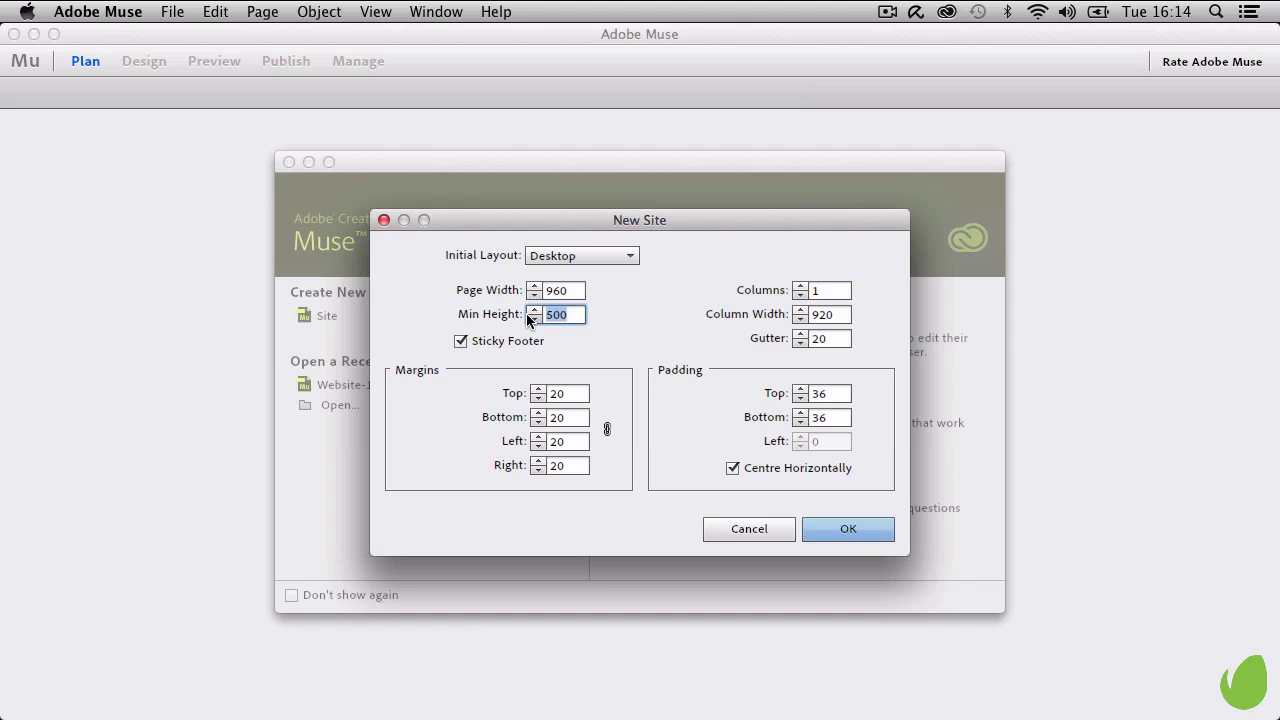
pyautogui.click(577, 292)
pyautogui.doubleClick(577, 292)
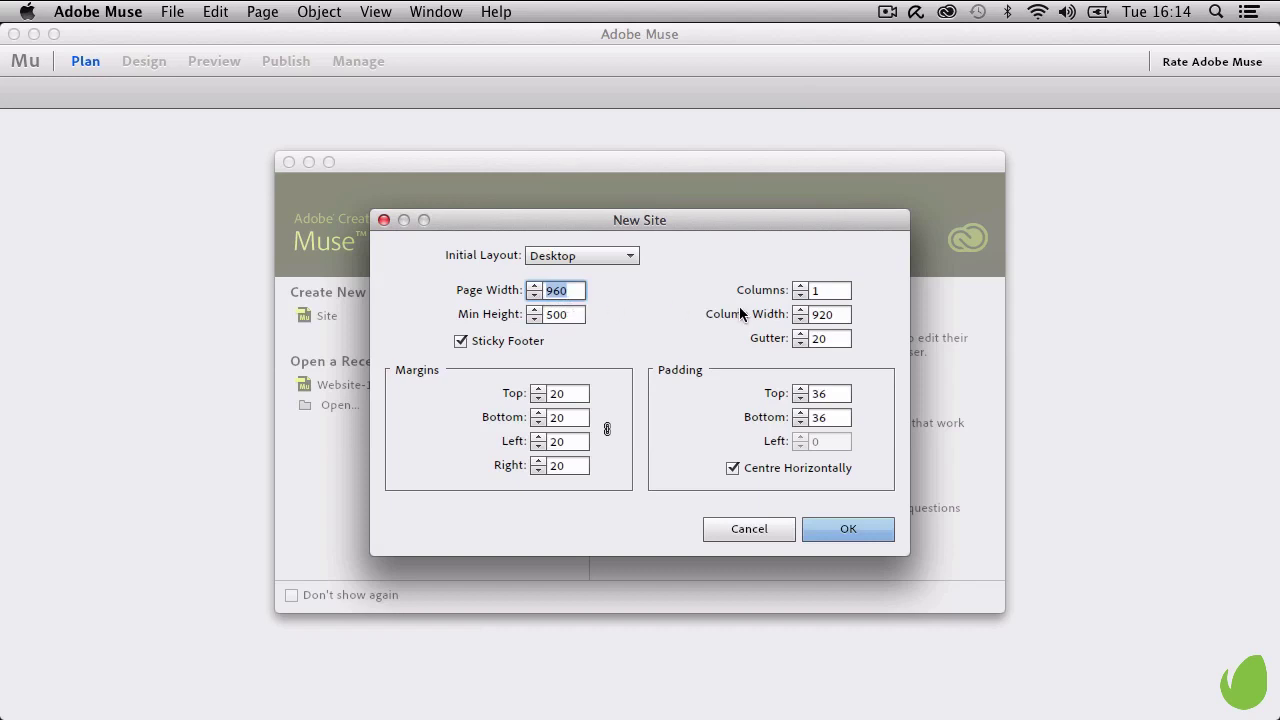
pyautogui.doubleClick(822, 291)
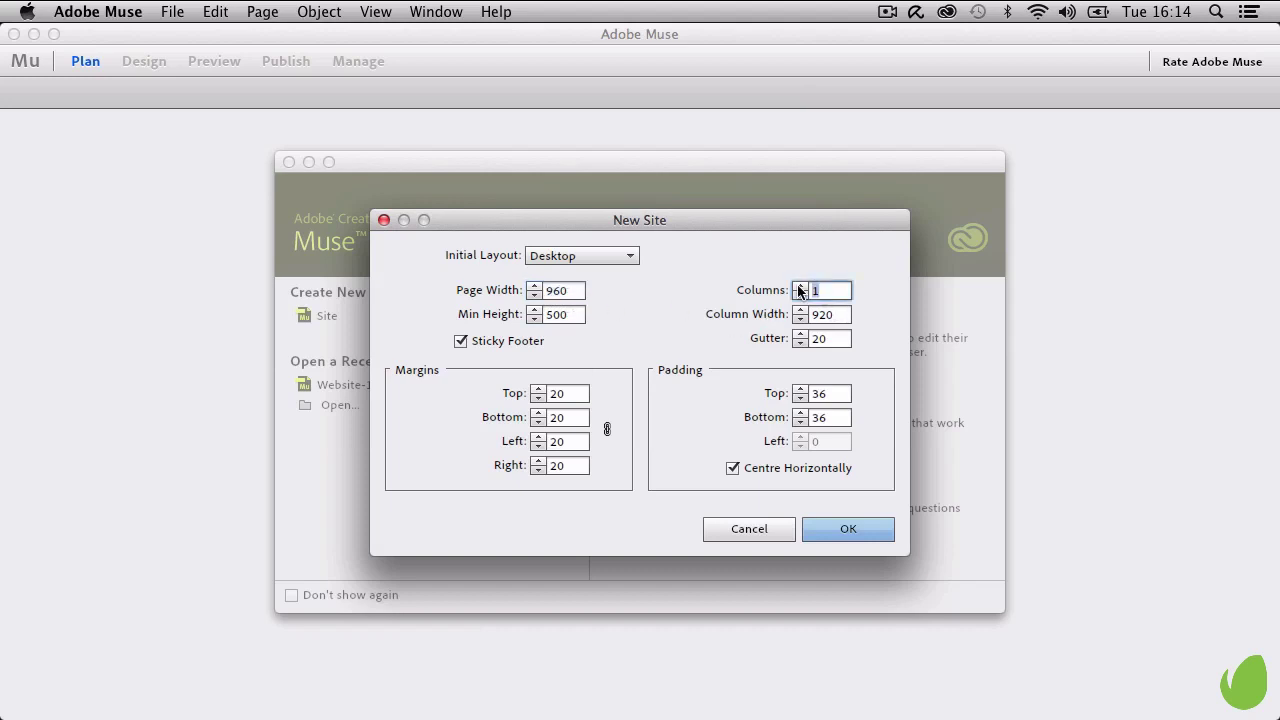
pyautogui.write('12')
pyautogui.click(843, 316)
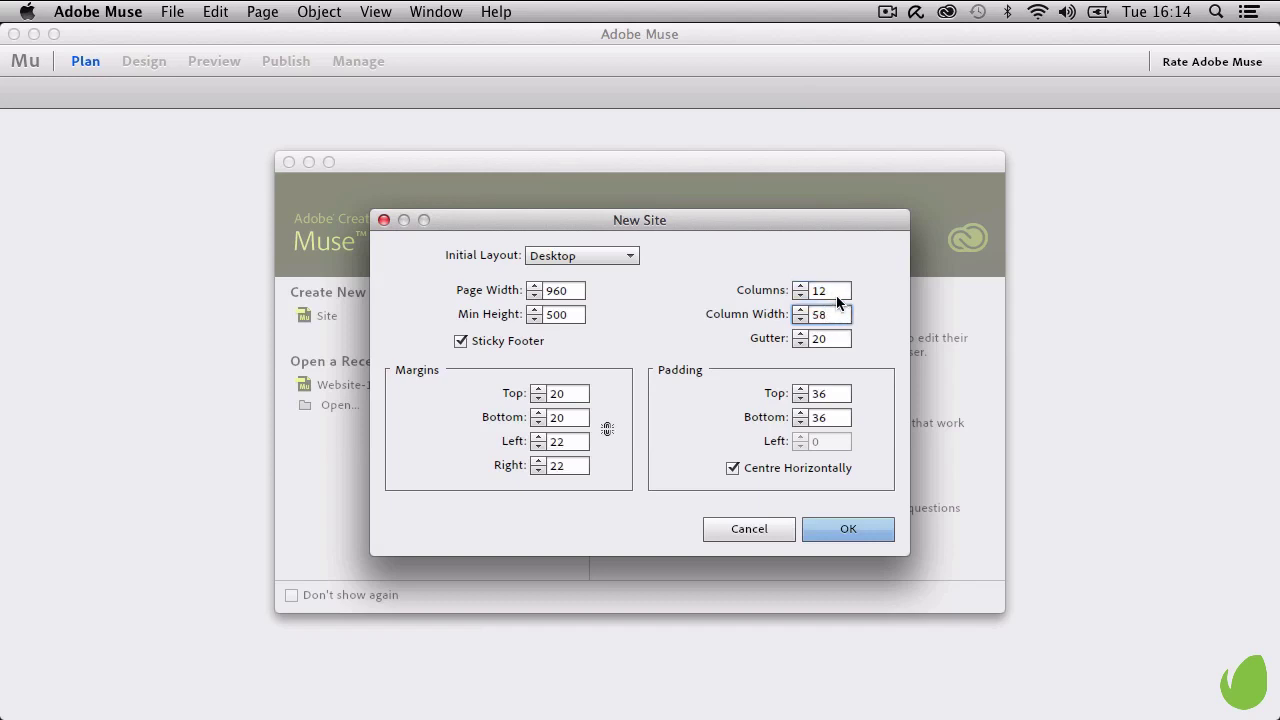
pyautogui.click(833, 340)
pyautogui.write('10')
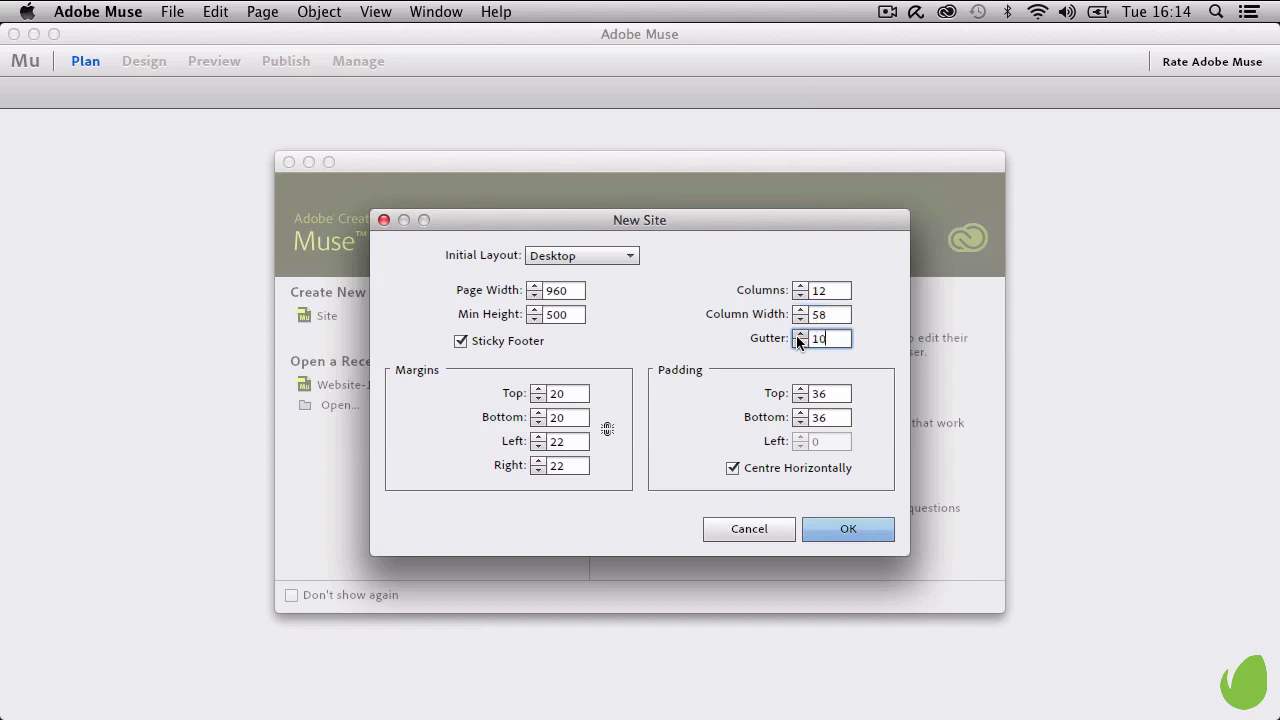
pyautogui.click(835, 318)
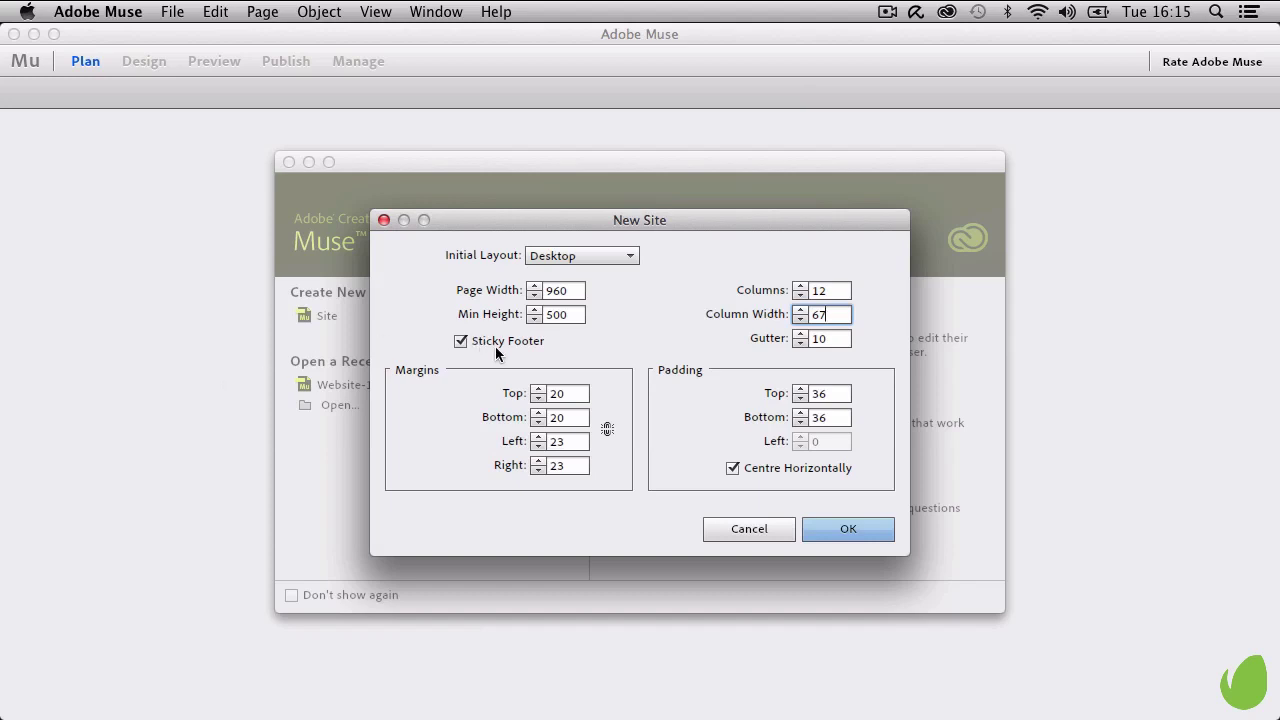
# Step: Link the margins and set them all to 0, with page width 950 and column width 70, and create the site
pyautogui.click(556, 394)
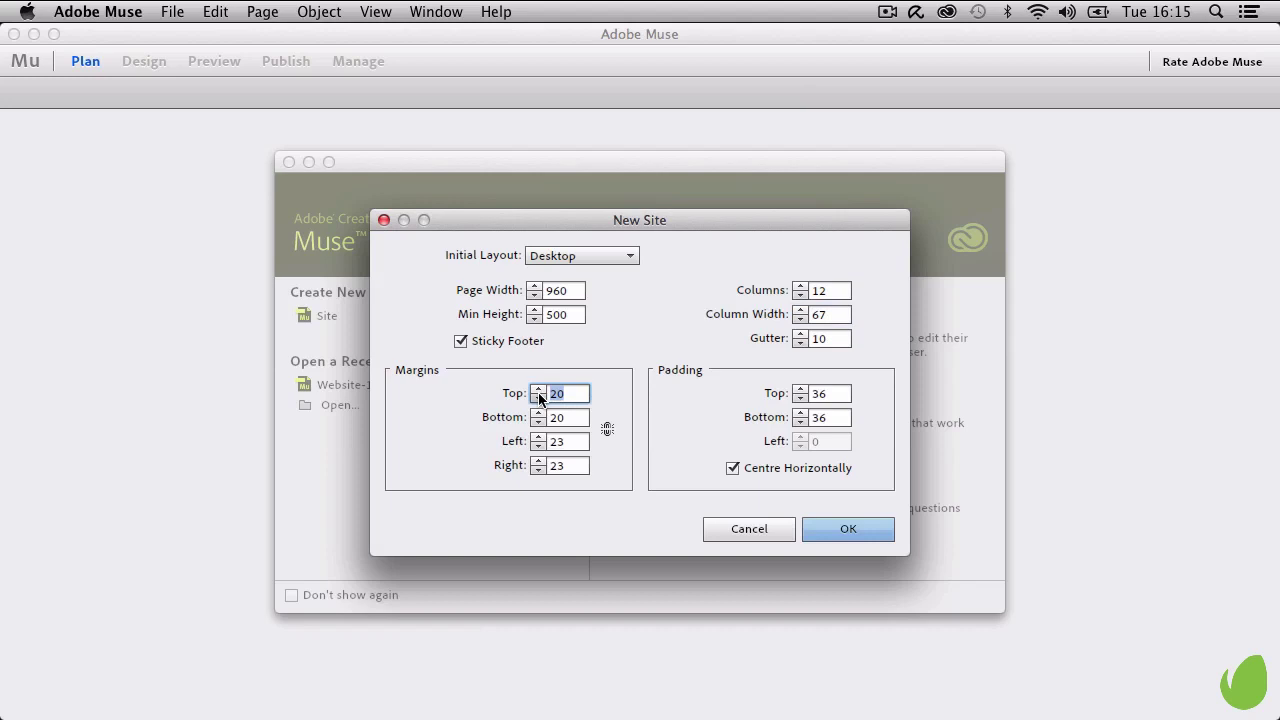
pyautogui.click(607, 429)
pyautogui.click(576, 418)
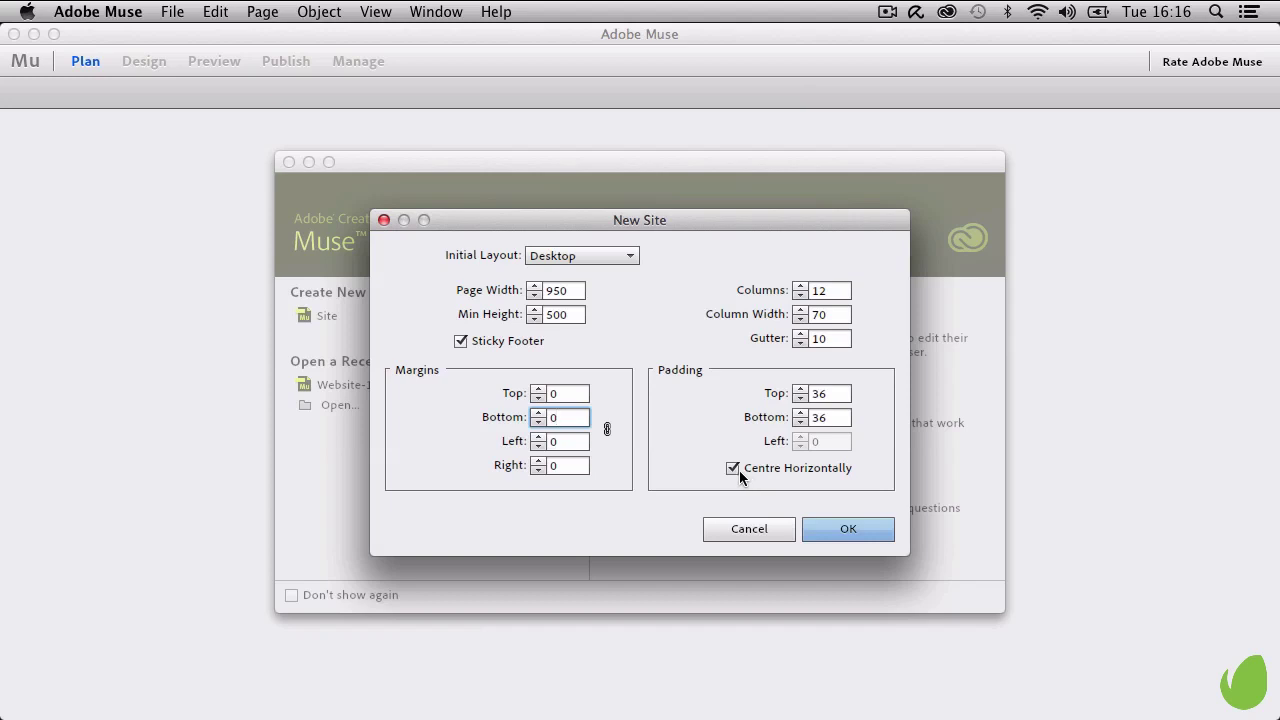
pyautogui.click(810, 530)
pyautogui.click(827, 531)
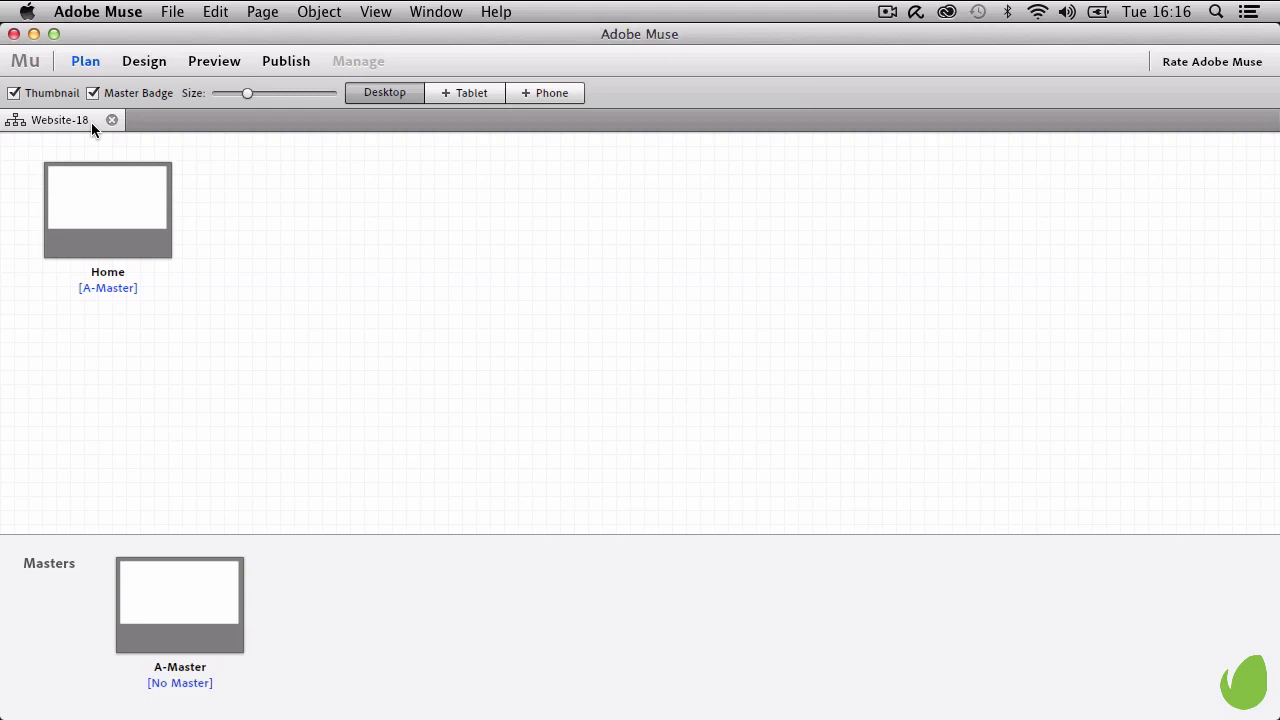
# Step: Save the site as musetut.muse in the Documents/Websites/Envato Muse folder and select the saved file there
pyautogui.click(171, 13)
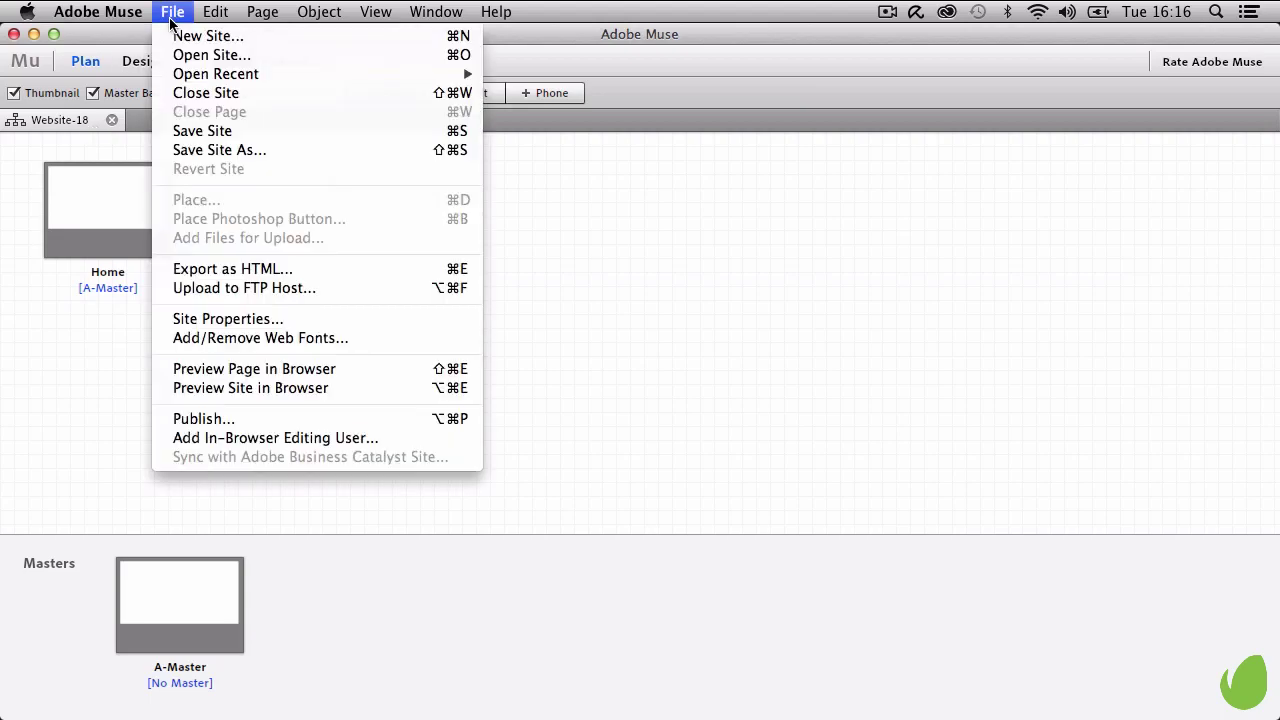
pyautogui.click(201, 131)
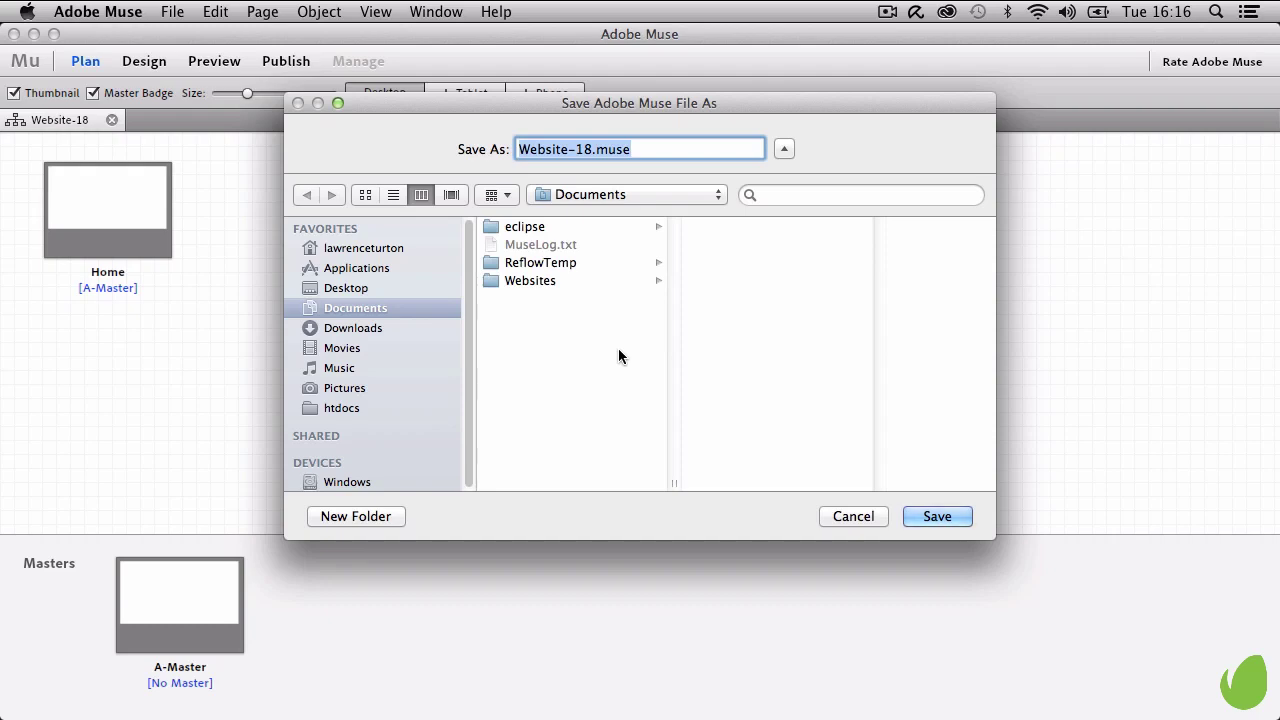
pyautogui.click(522, 281)
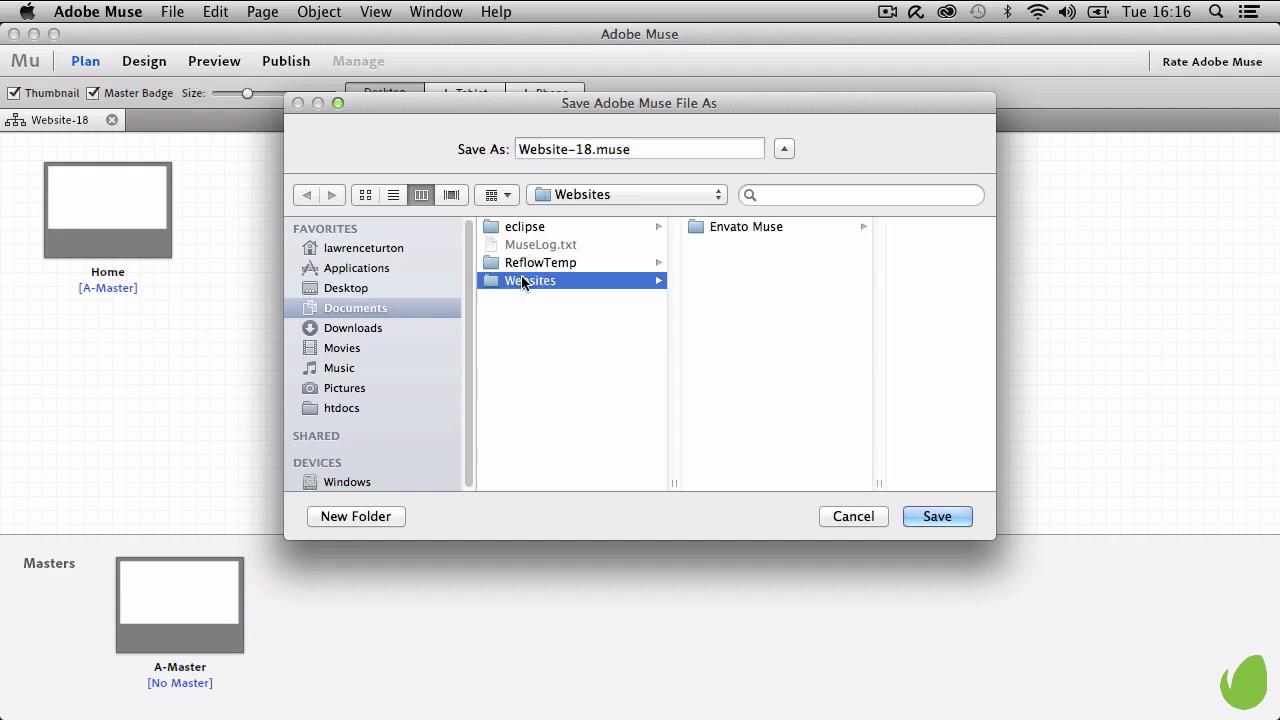
pyautogui.click(744, 228)
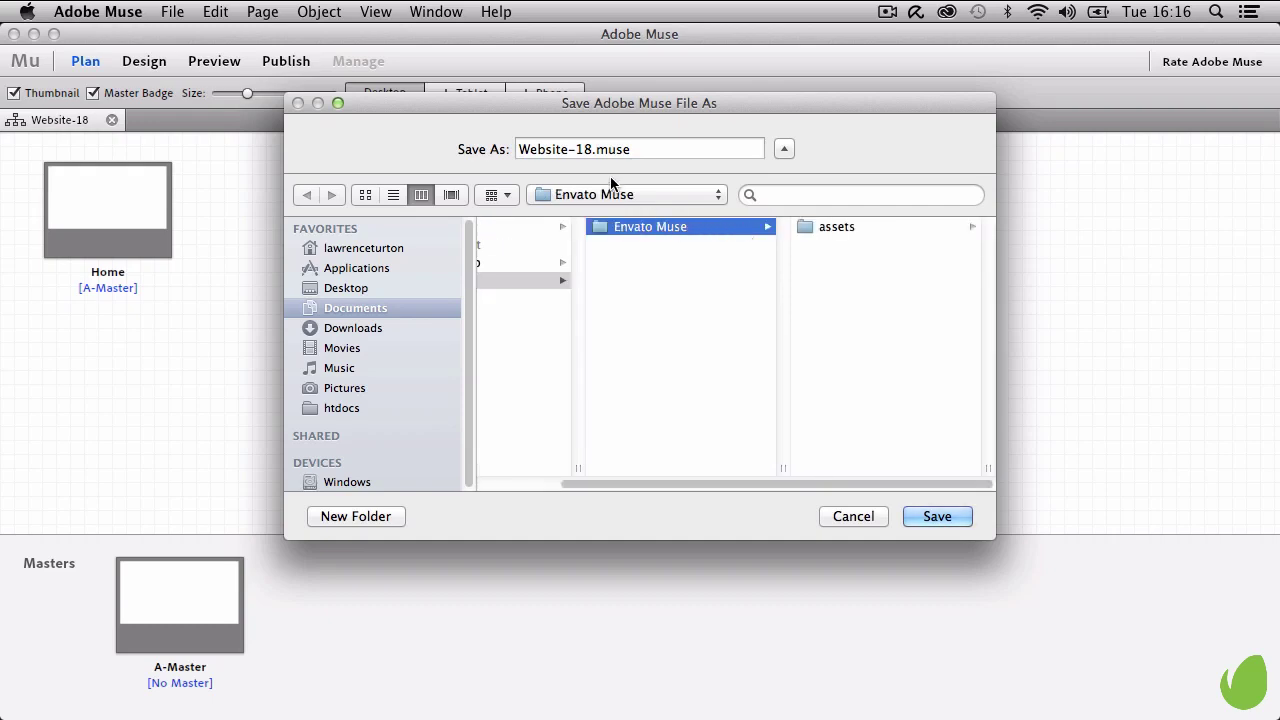
pyautogui.doubleClick(588, 149)
pyautogui.keyDown('shift'); pyautogui.click(510, 149); pyautogui.keyUp('shift')
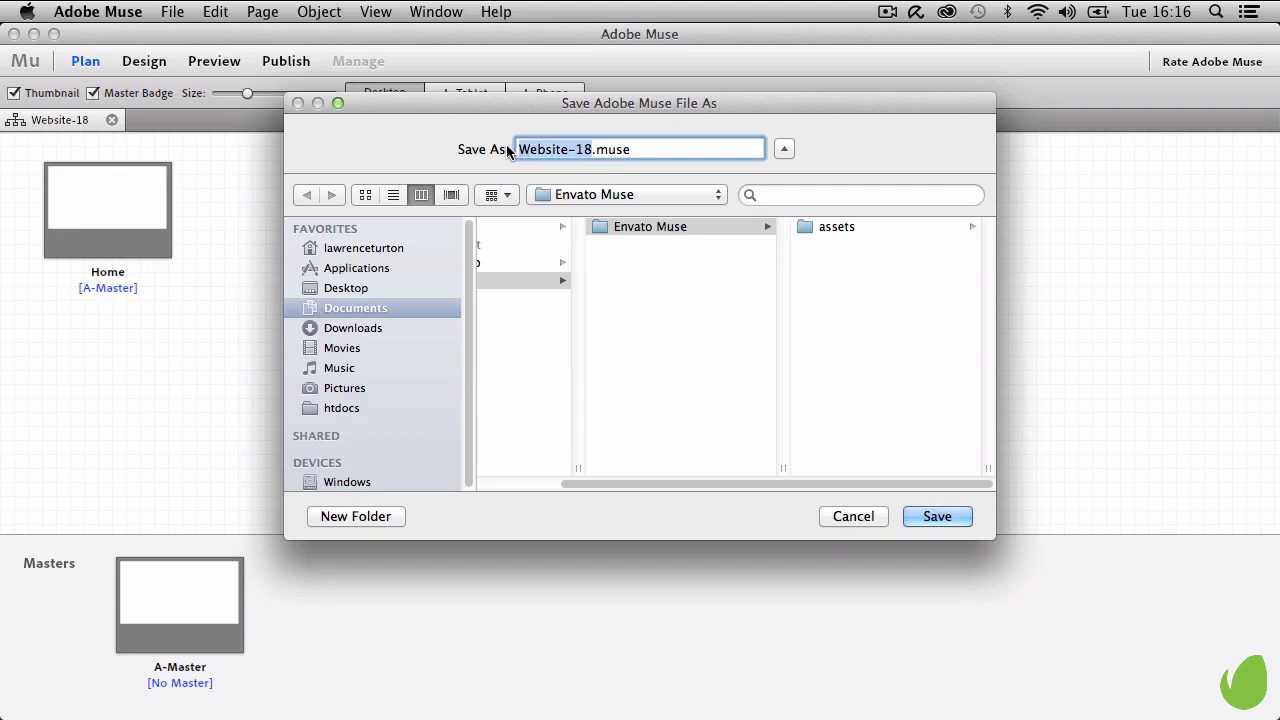
pyautogui.write('musetut')
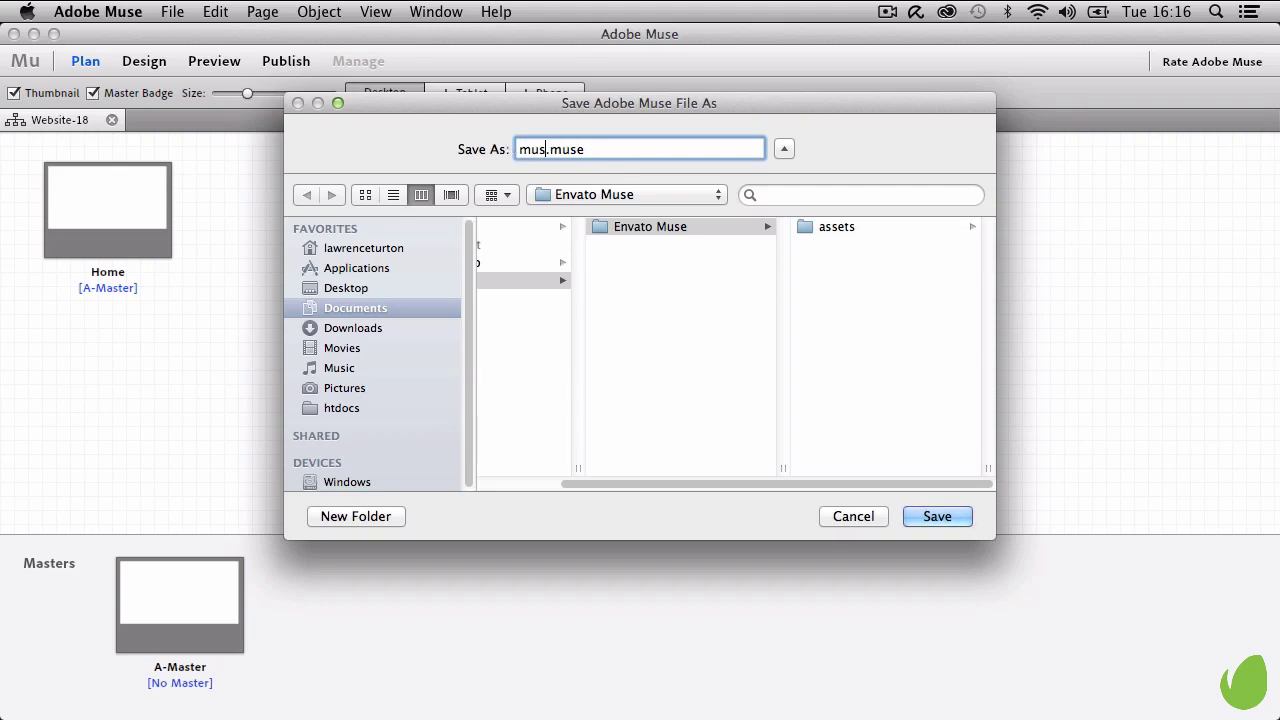
pyautogui.click(937, 517)
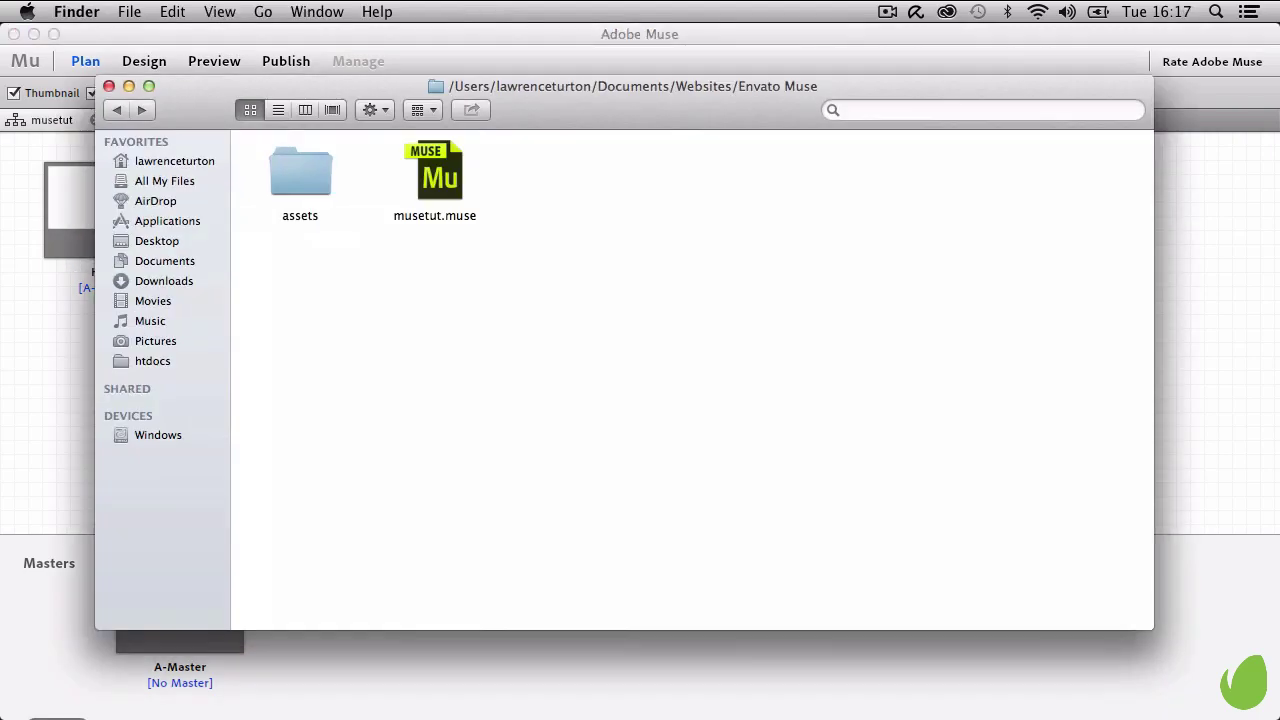
pyautogui.click(447, 178)
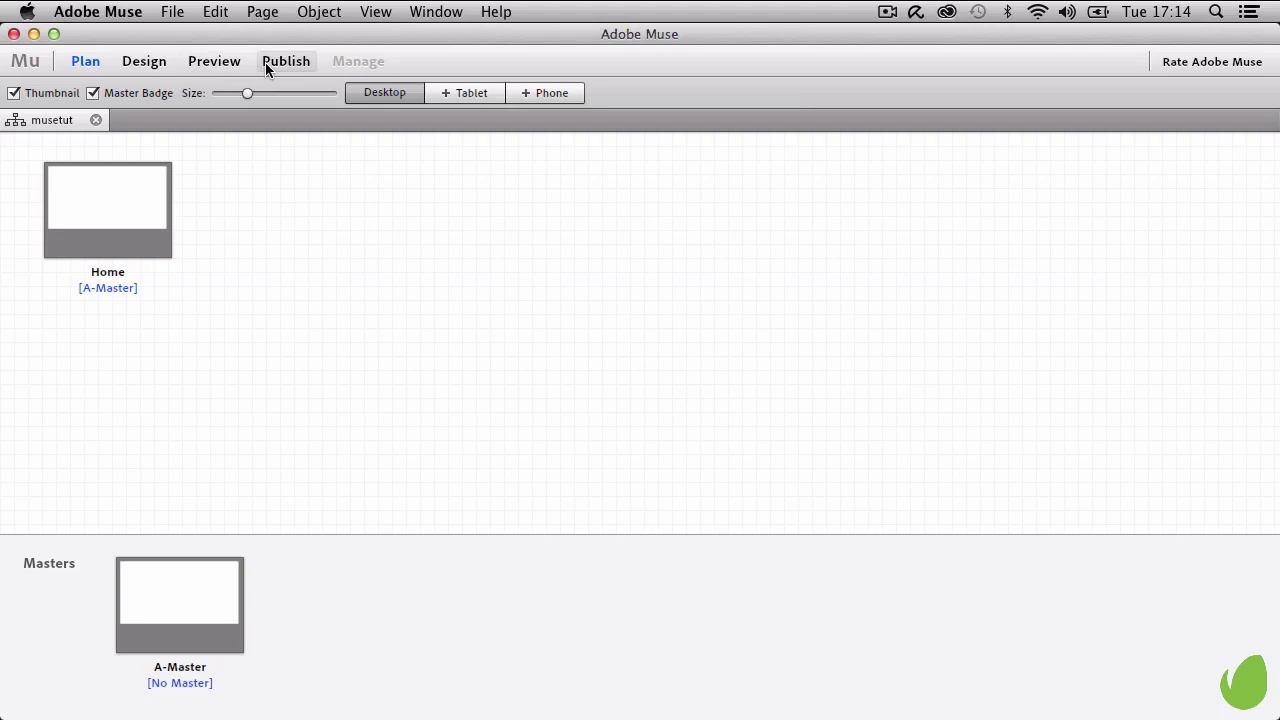
# Step: Toggle the page thumbnails and the master badges in the site plan off and back on
pyautogui.click(38, 96)
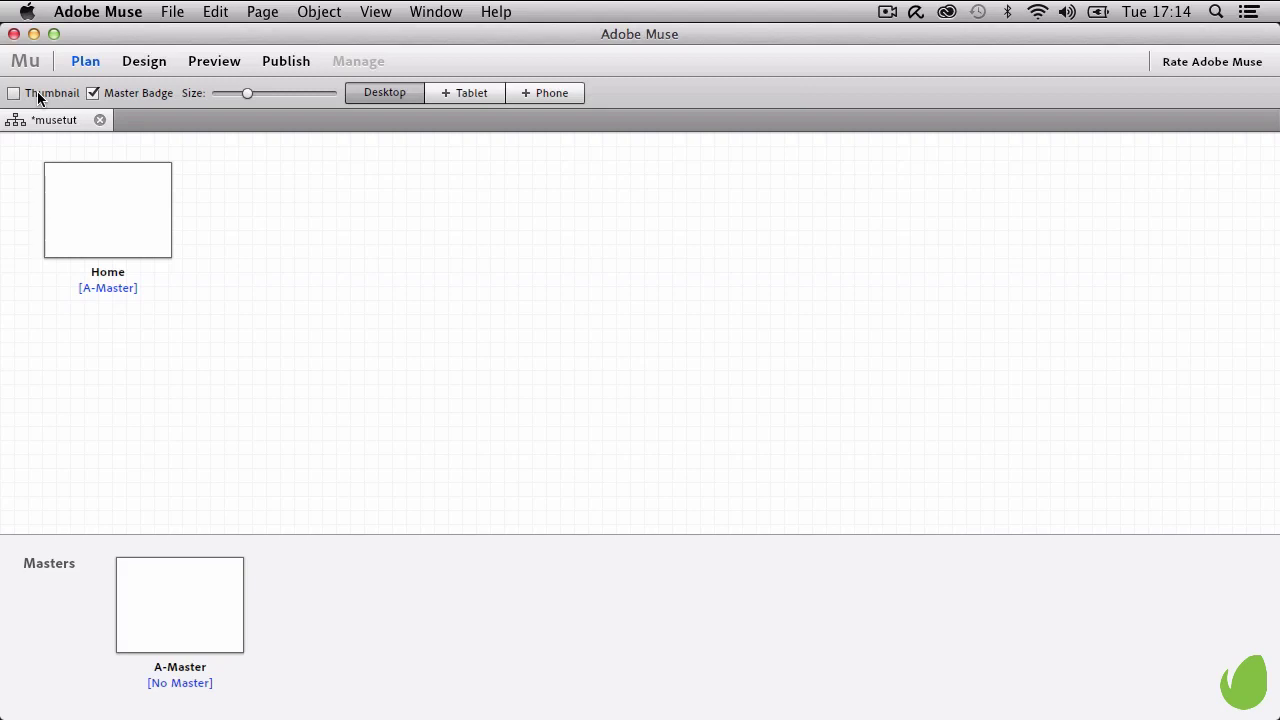
pyautogui.click(38, 97)
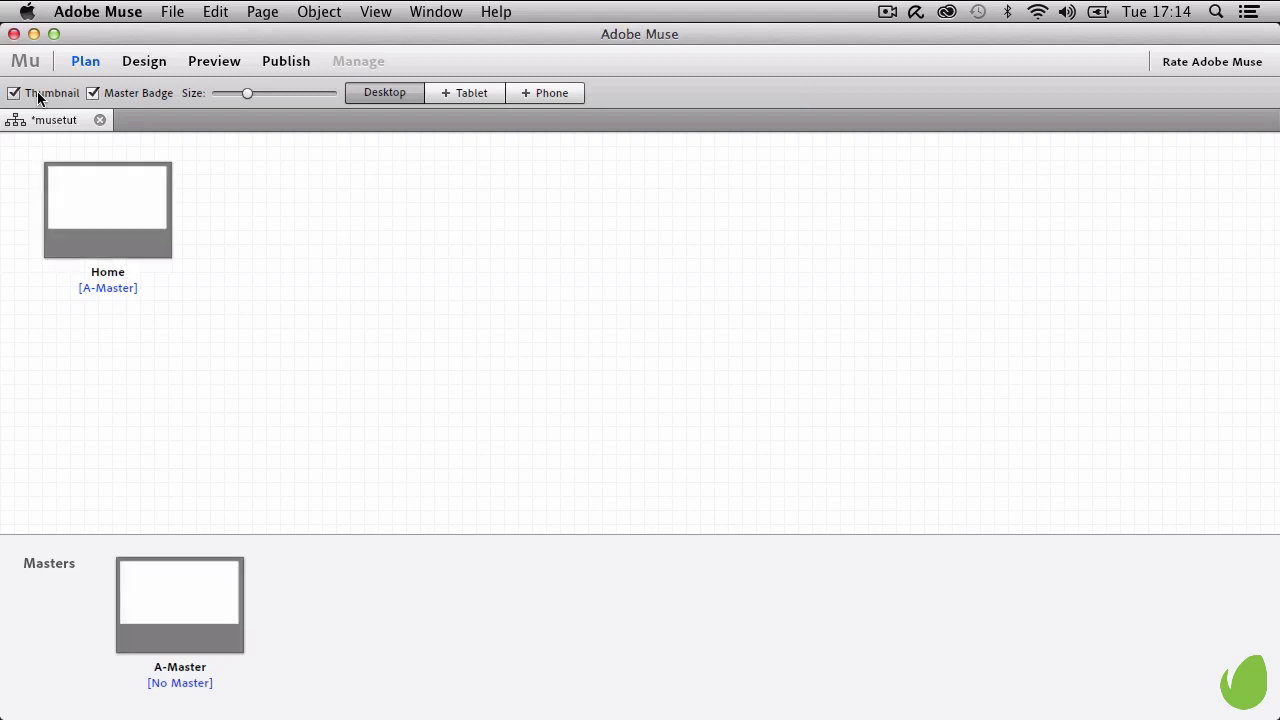
pyautogui.click(144, 91)
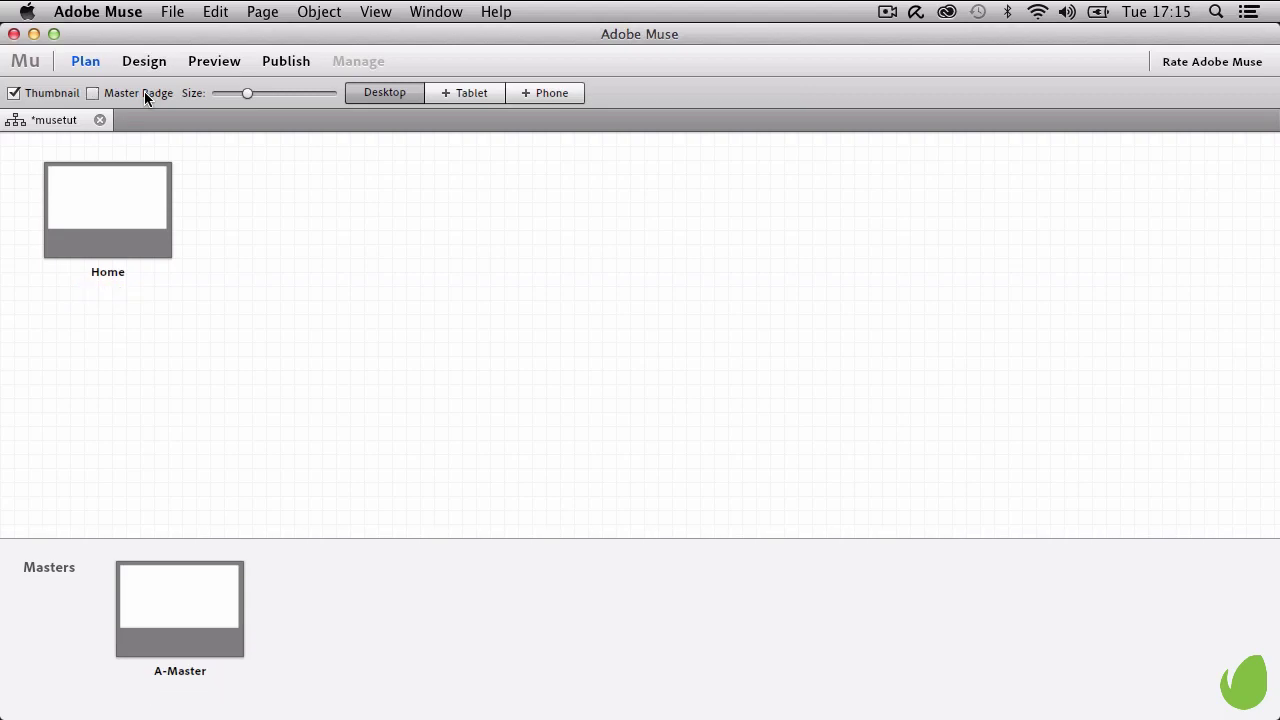
pyautogui.click(144, 91)
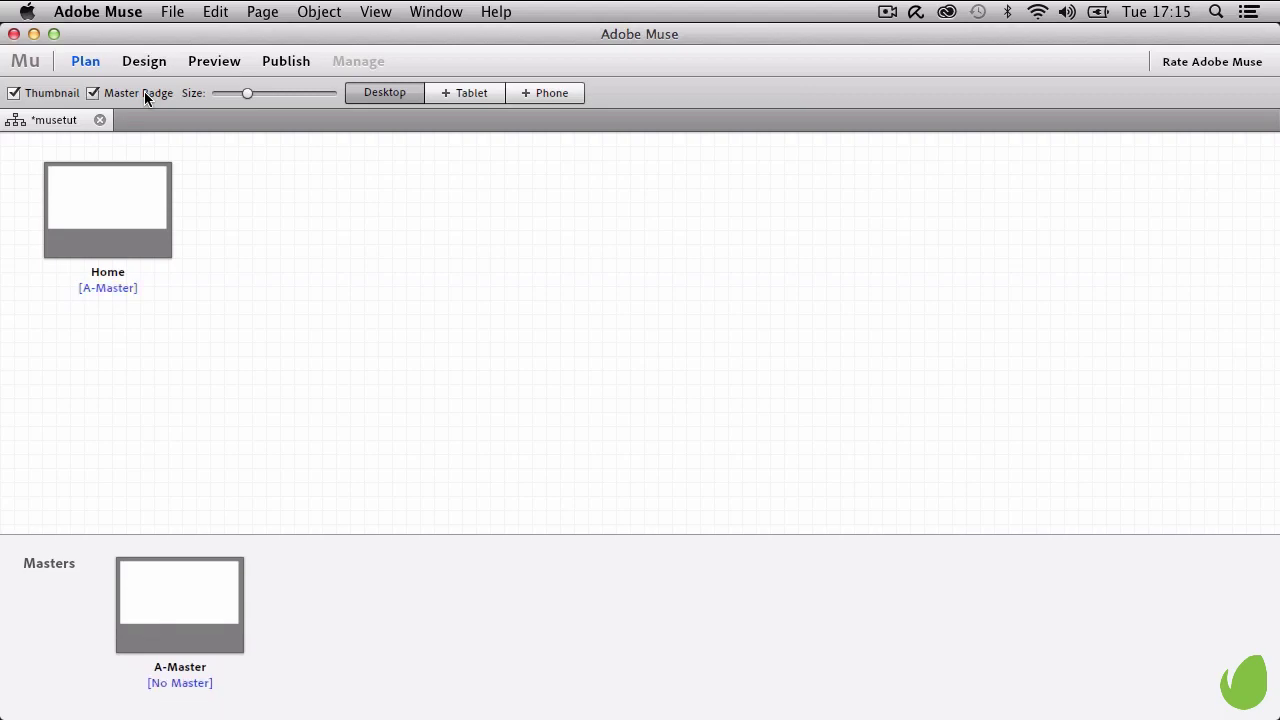
# Step: Add three top-level pages after Home in the site plan, plus a child page beneath the first new page
pyautogui.moveTo(86, 286)
pyautogui.moveTo(157, 200)
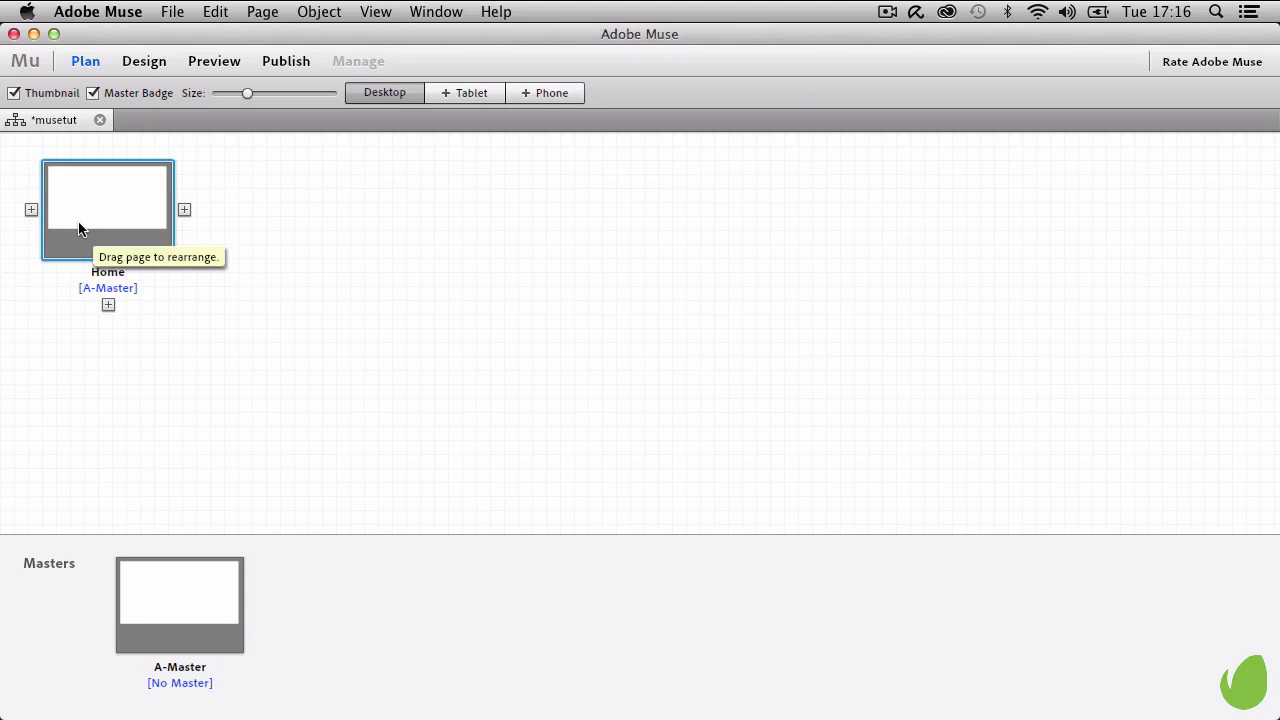
pyautogui.click(185, 212)
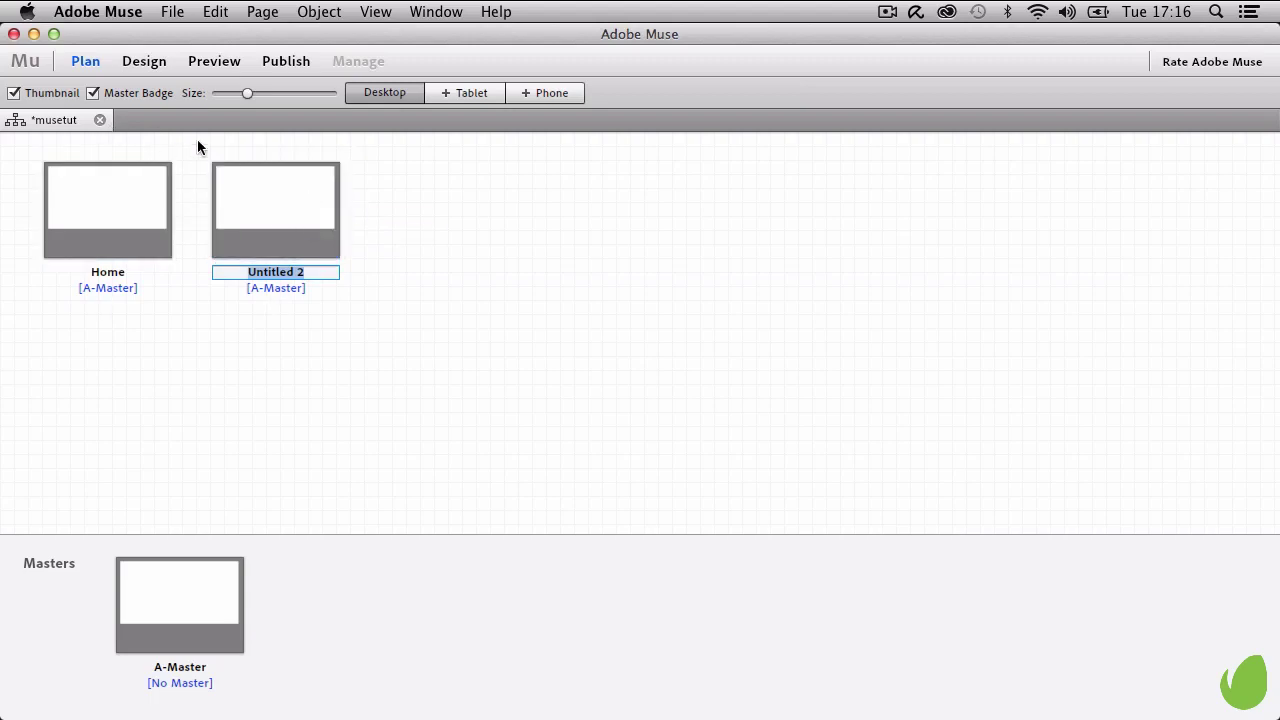
pyautogui.press('Return')
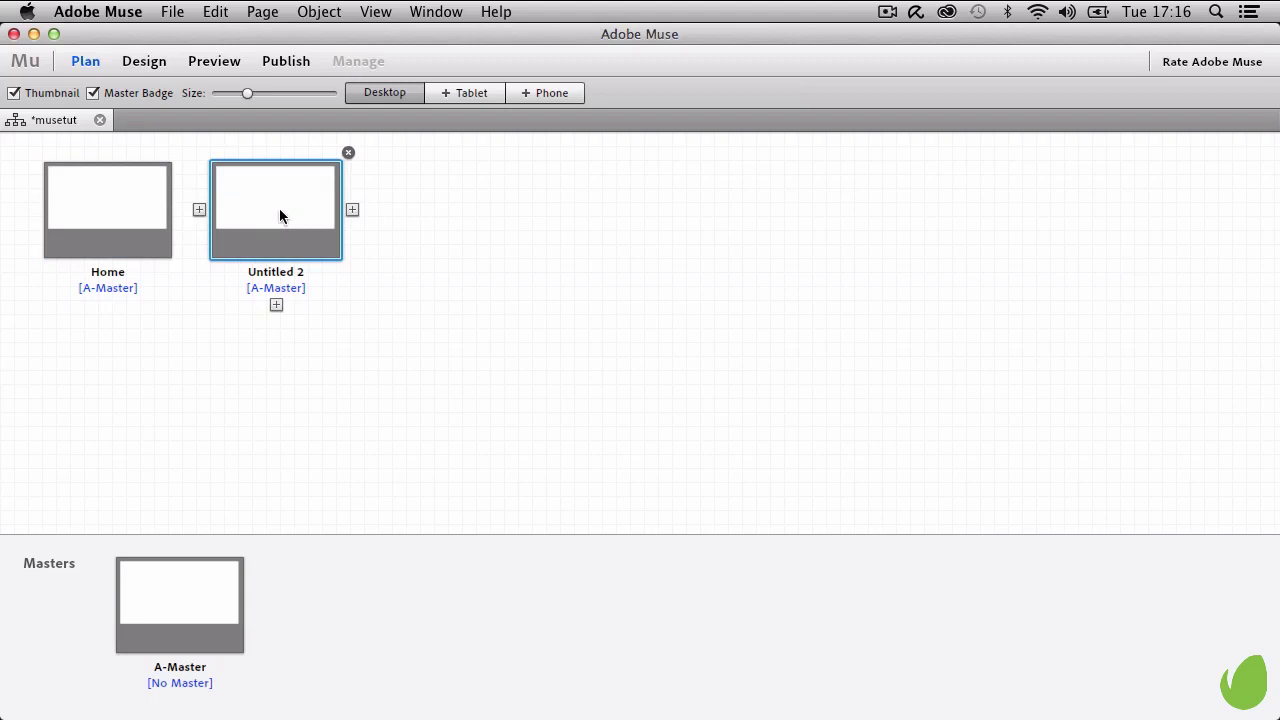
pyautogui.click(352, 210)
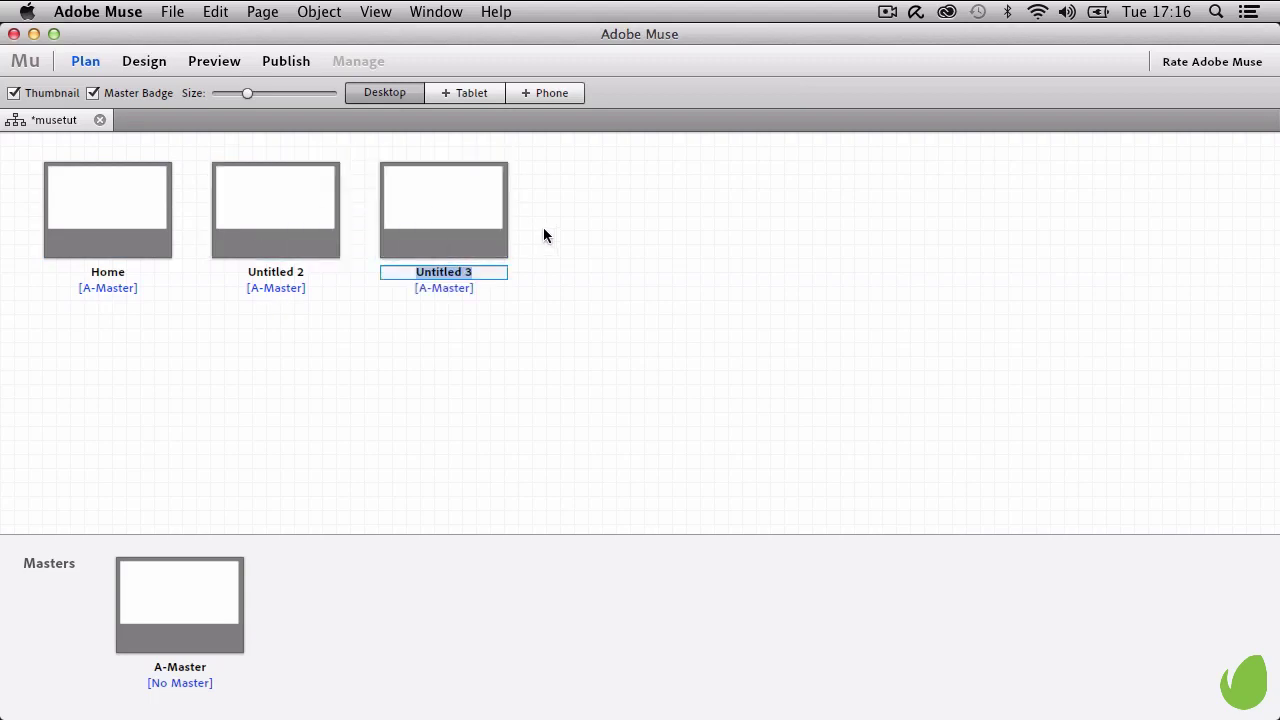
pyautogui.click(522, 210)
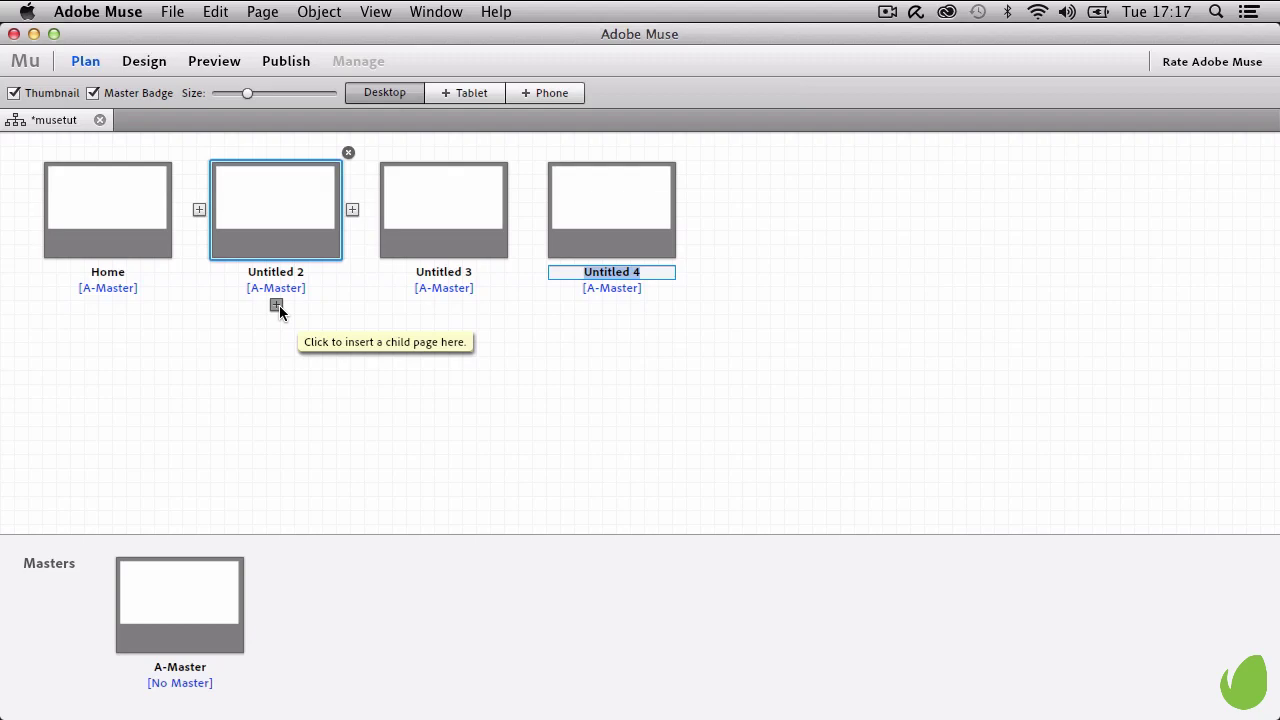
pyautogui.click(278, 307)
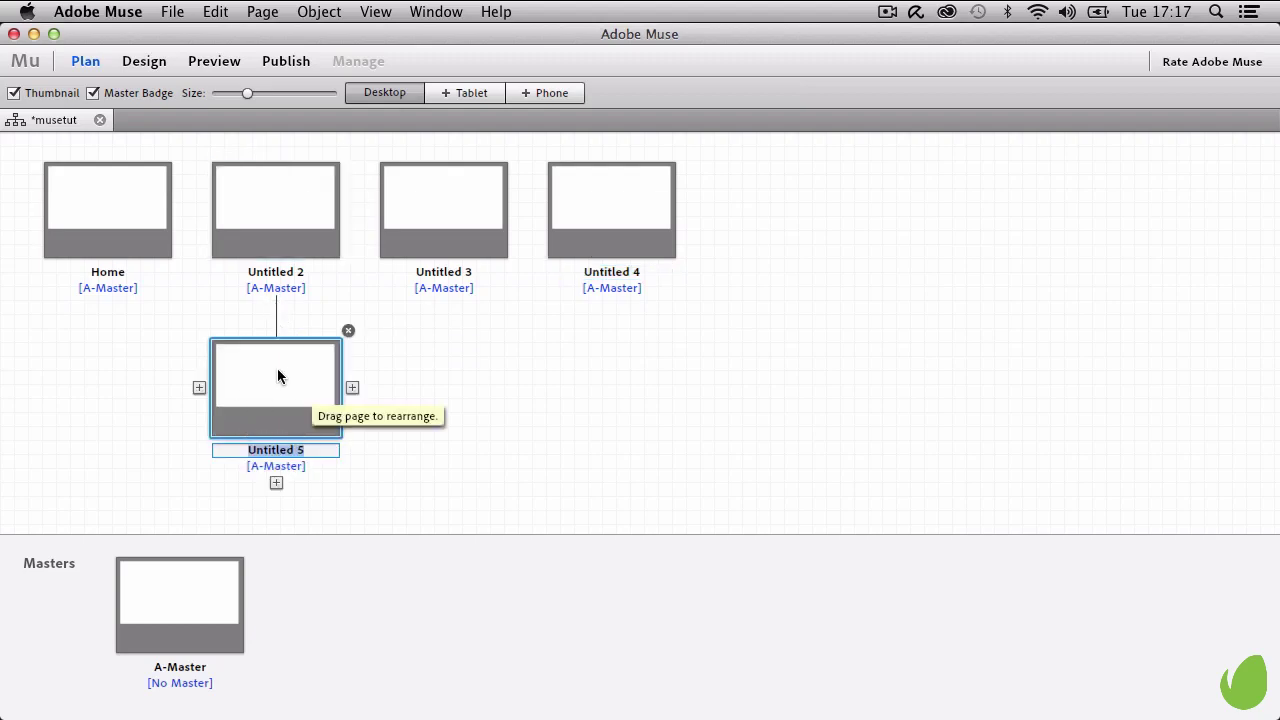
# Step: Add two more child pages beside the existing child page, plus two grandchild pages beneath the middle one
pyautogui.click(379, 376)
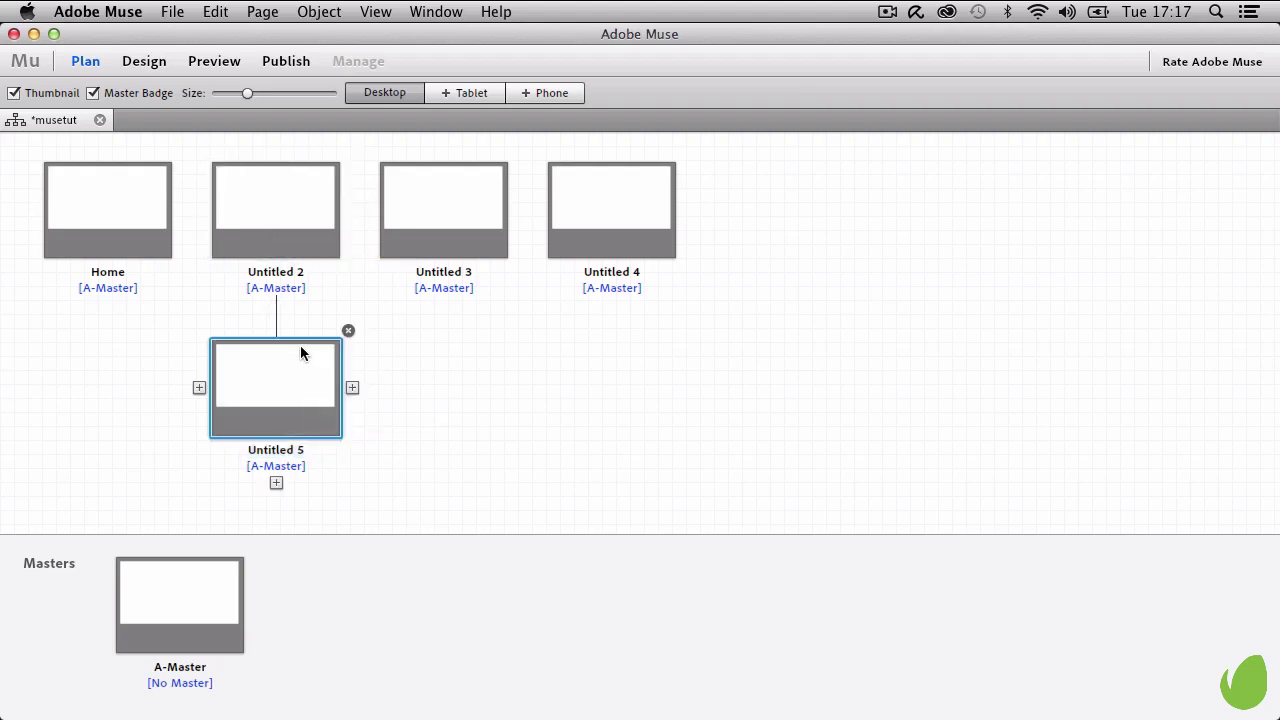
pyautogui.click(355, 392)
pyautogui.click(524, 396)
pyautogui.click(520, 388)
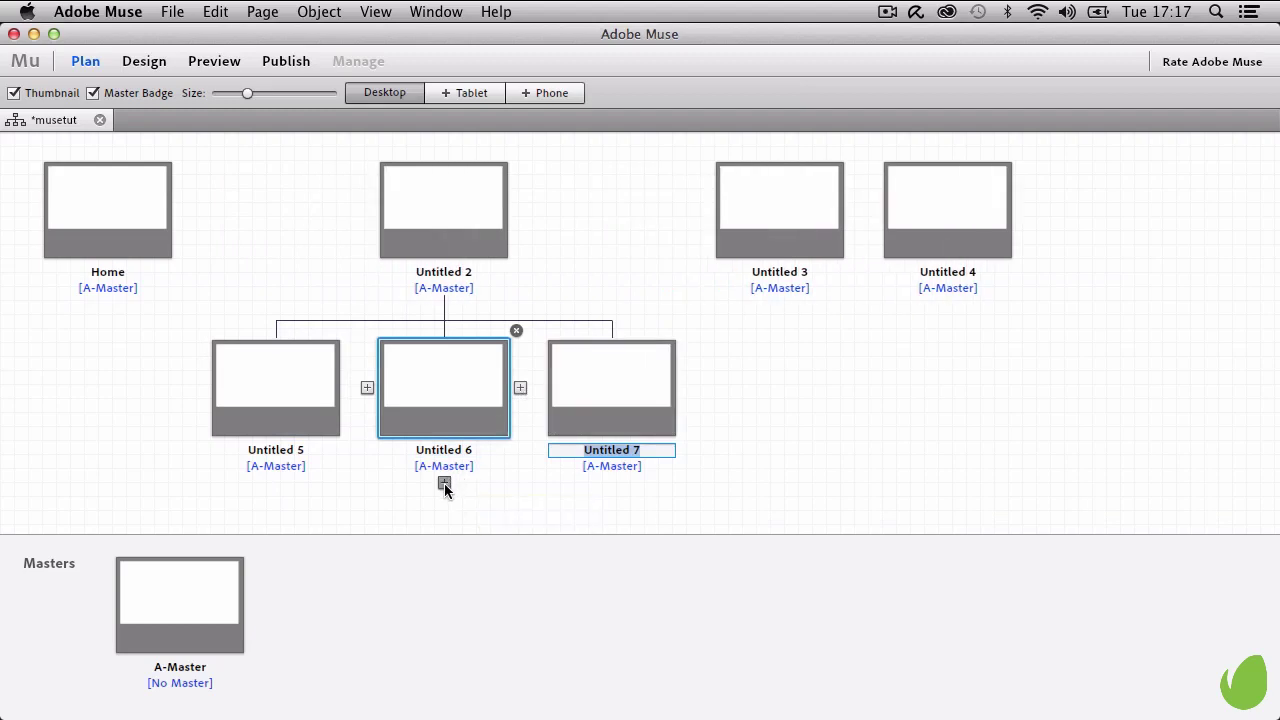
pyautogui.click(444, 484)
pyautogui.click(521, 423)
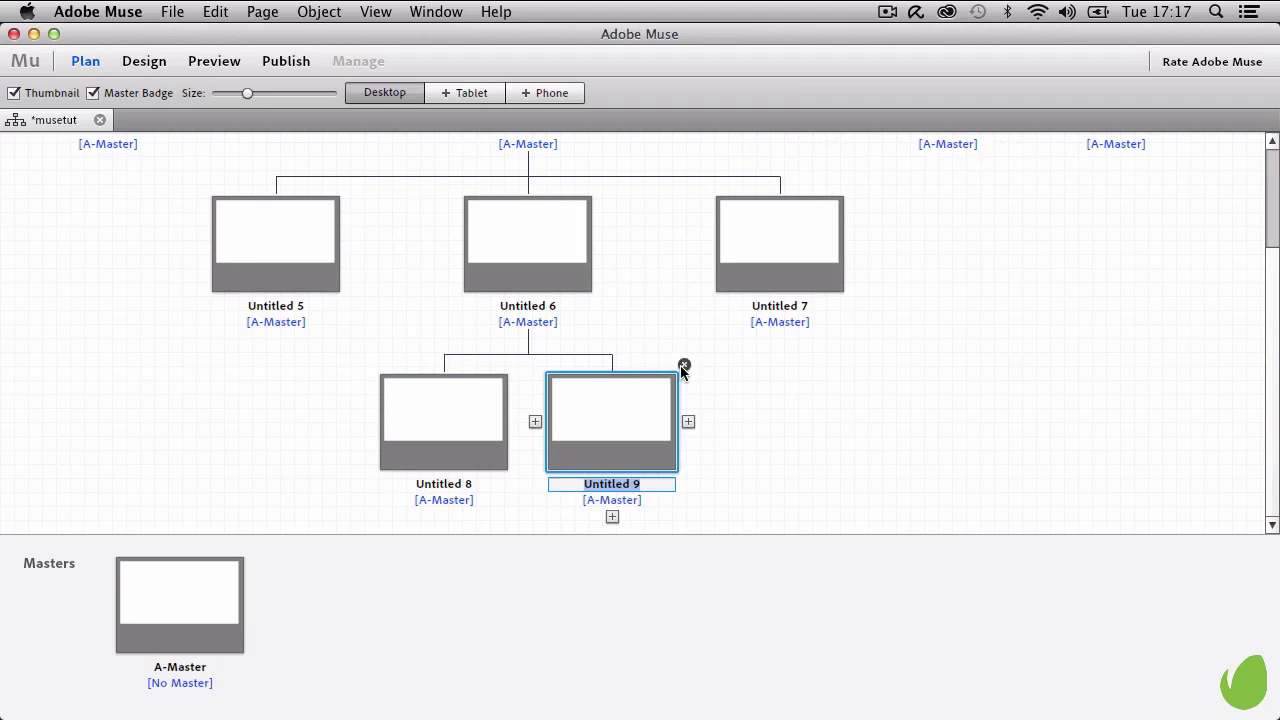
# Step: Delete both grandchild pages, all the child pages and the top-level page Untitled 3 from the site plan
pyautogui.click(682, 366)
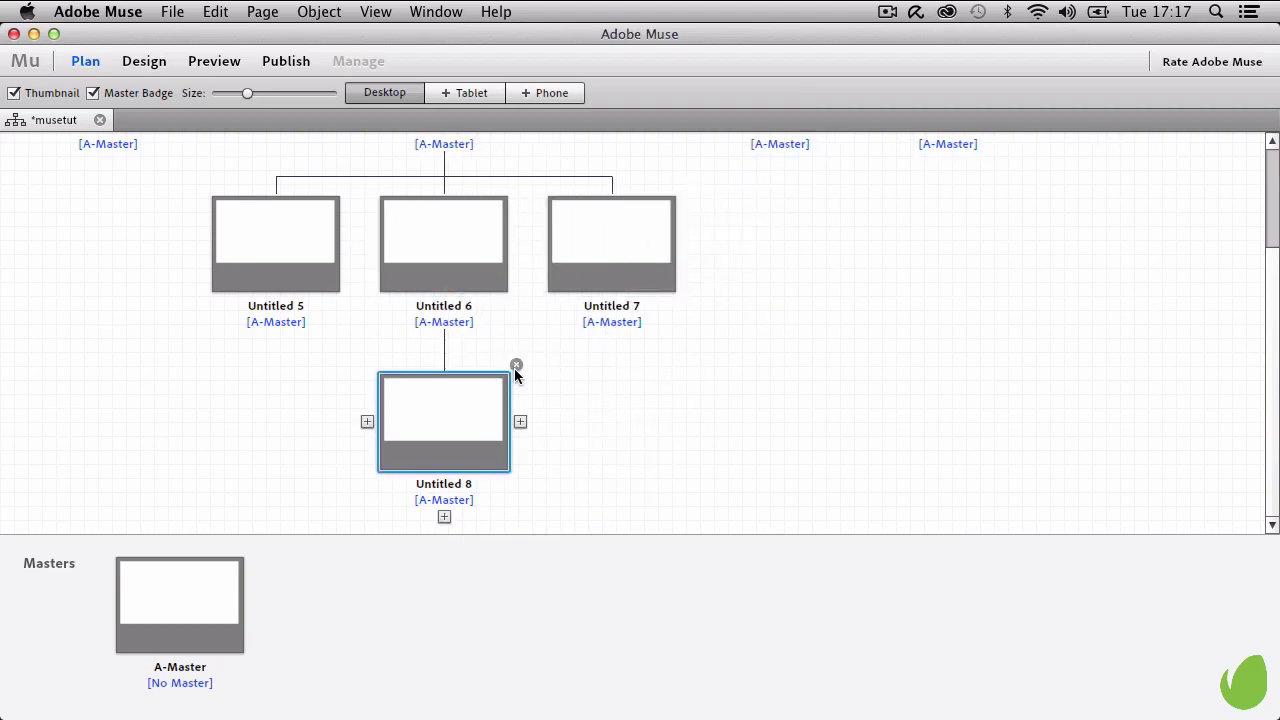
pyautogui.click(516, 366)
pyautogui.click(515, 330)
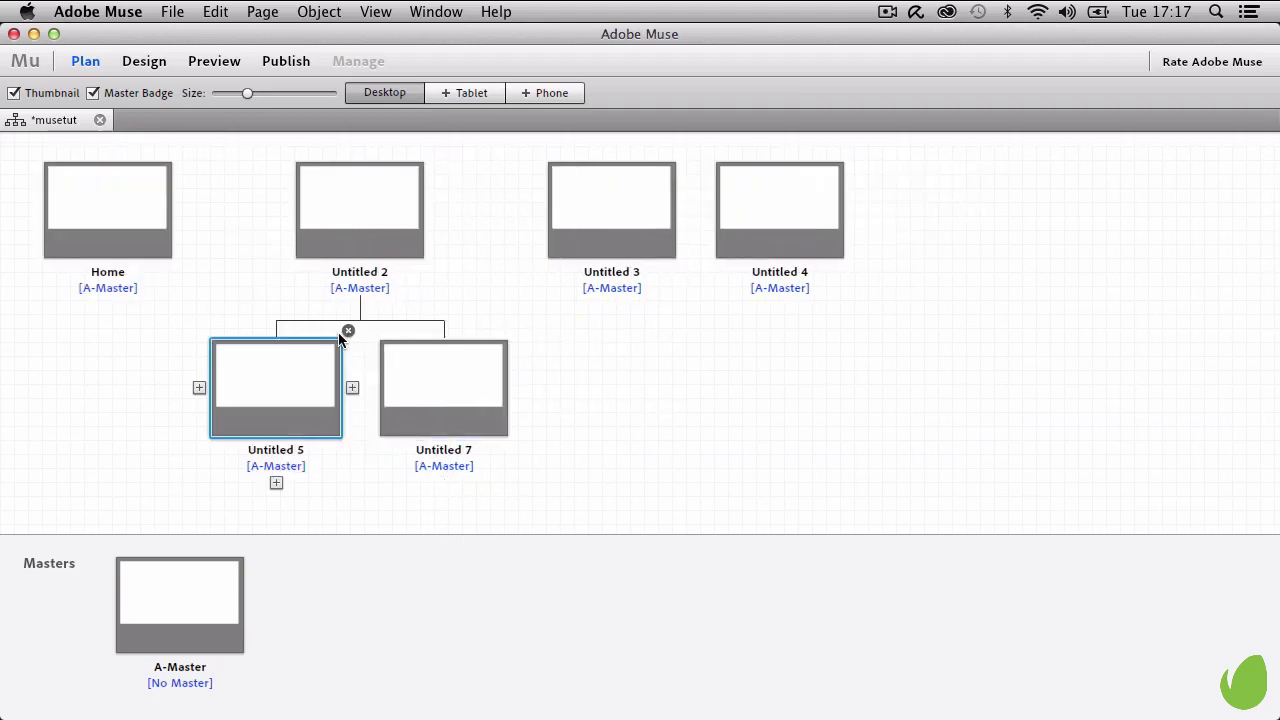
pyautogui.click(348, 331)
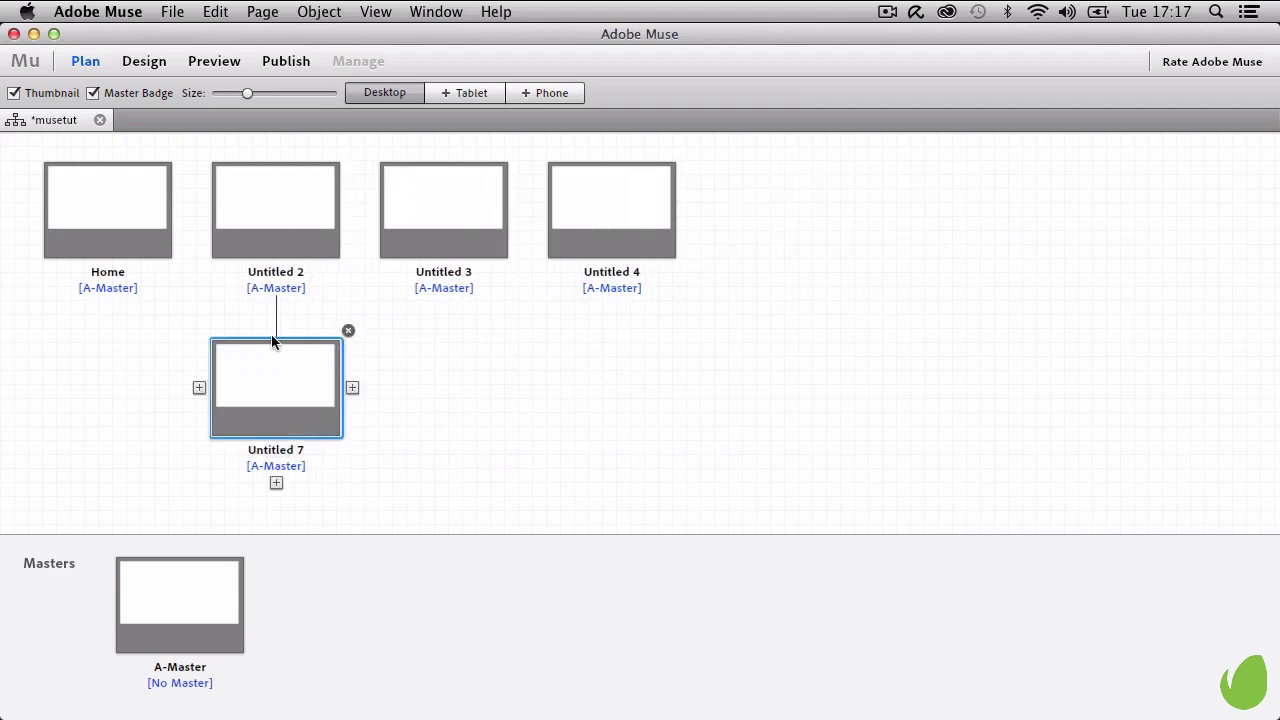
pyautogui.click(346, 330)
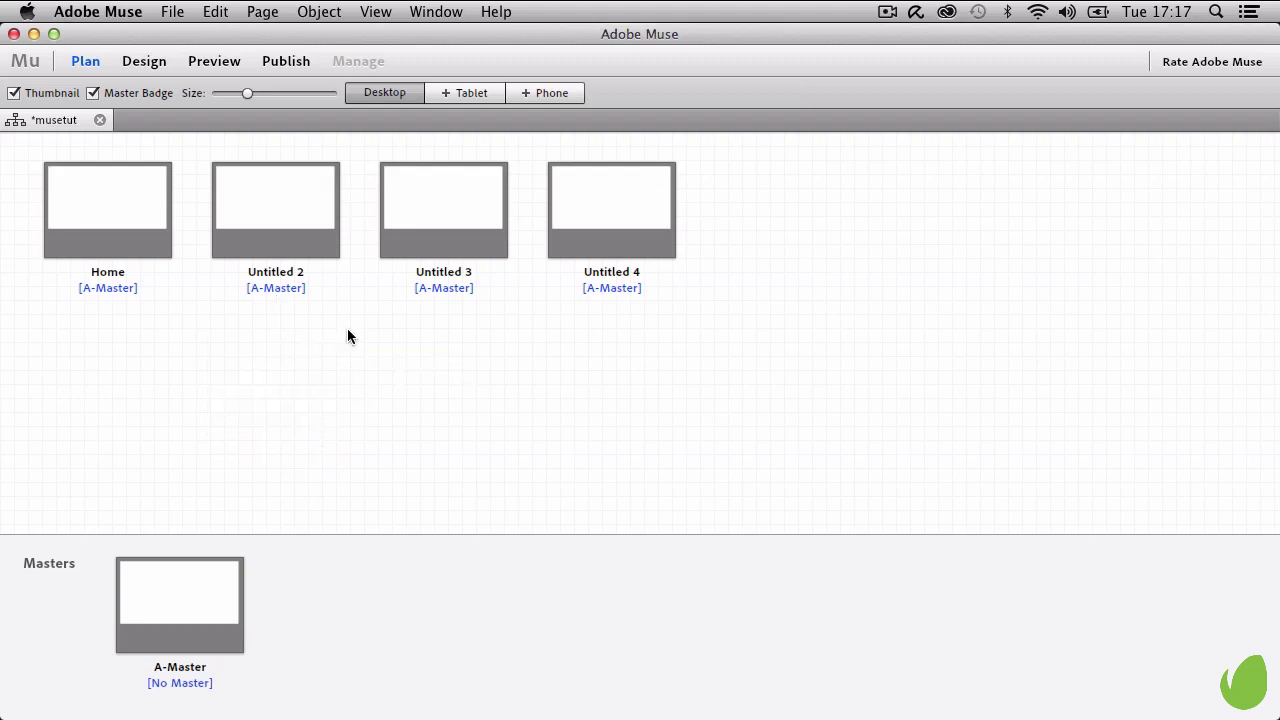
pyautogui.click(517, 155)
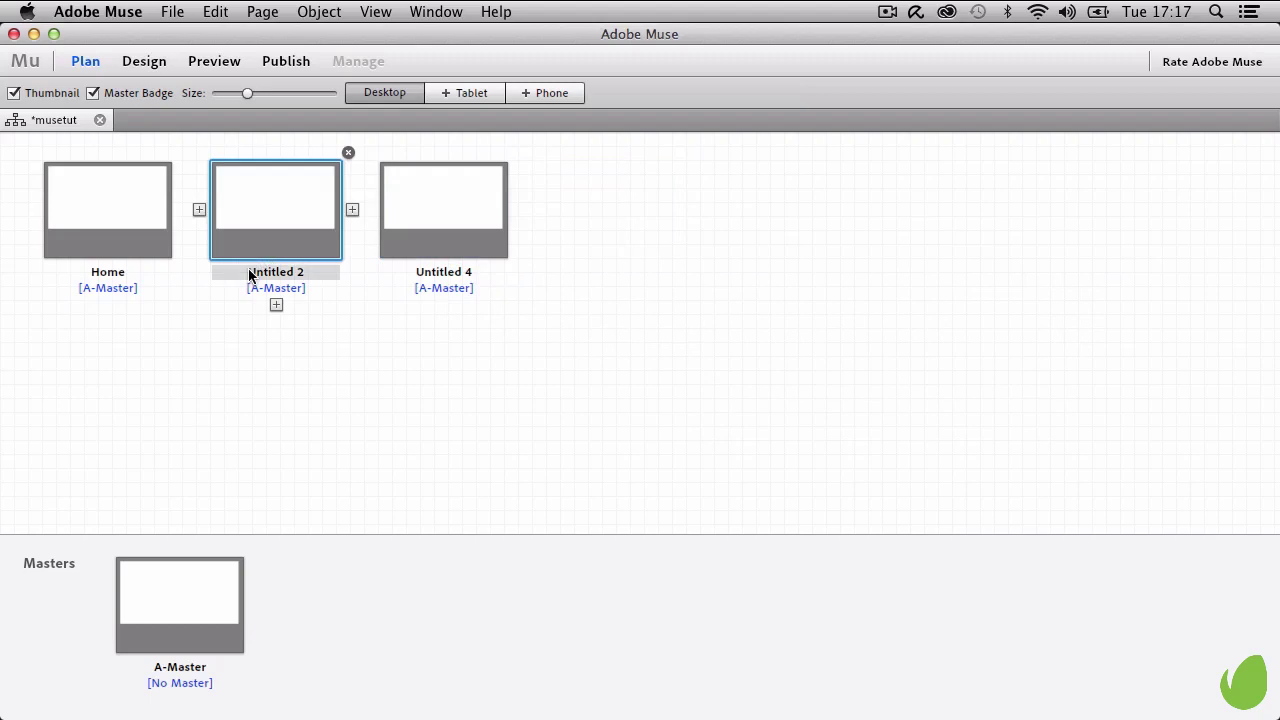
# Step: Rename the two top-level pages after Home as About and Contact
pyautogui.doubleClick(283, 273)
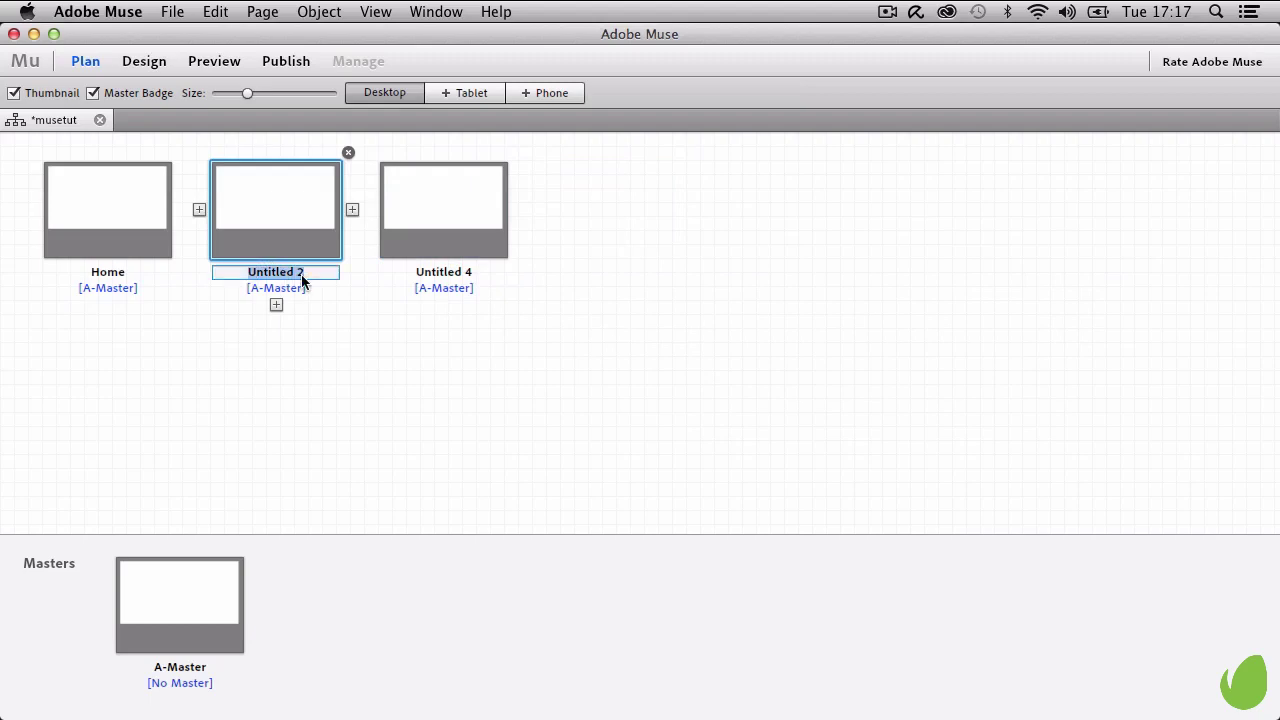
pyautogui.write('About')
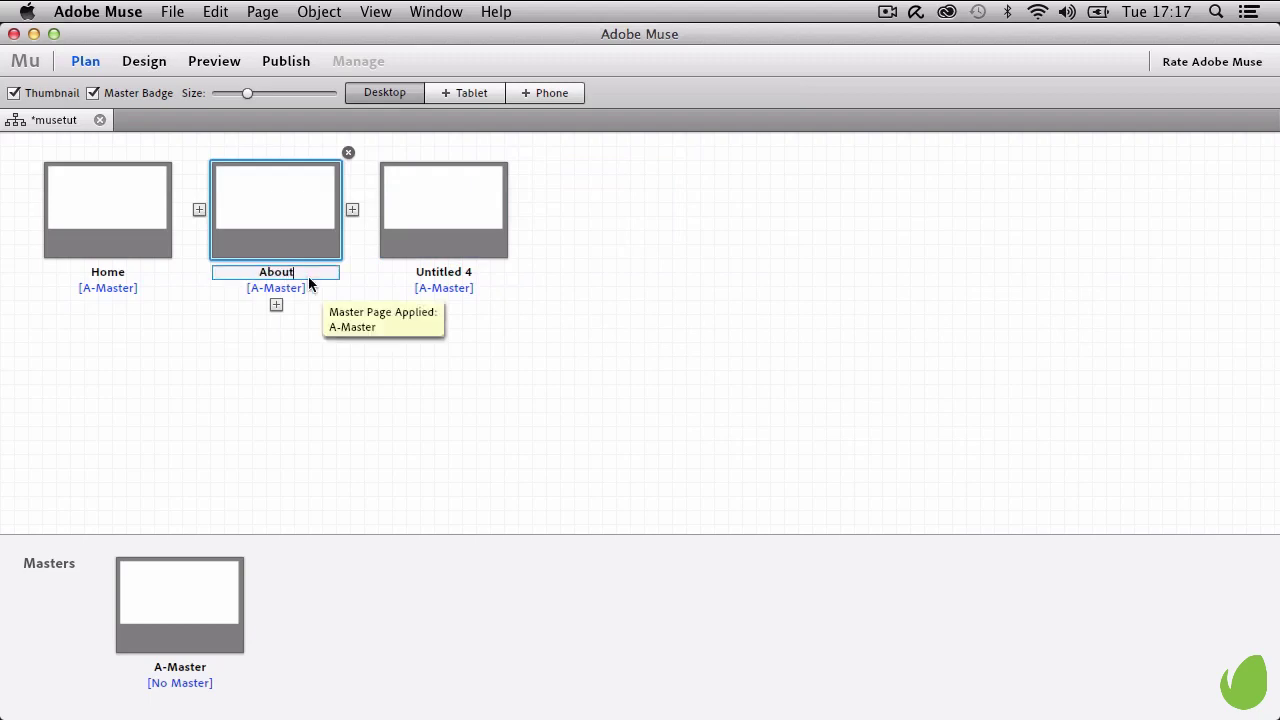
pyautogui.press('Return')
pyautogui.doubleClick(431, 277)
pyautogui.write('Contact')
pyautogui.press('Return')
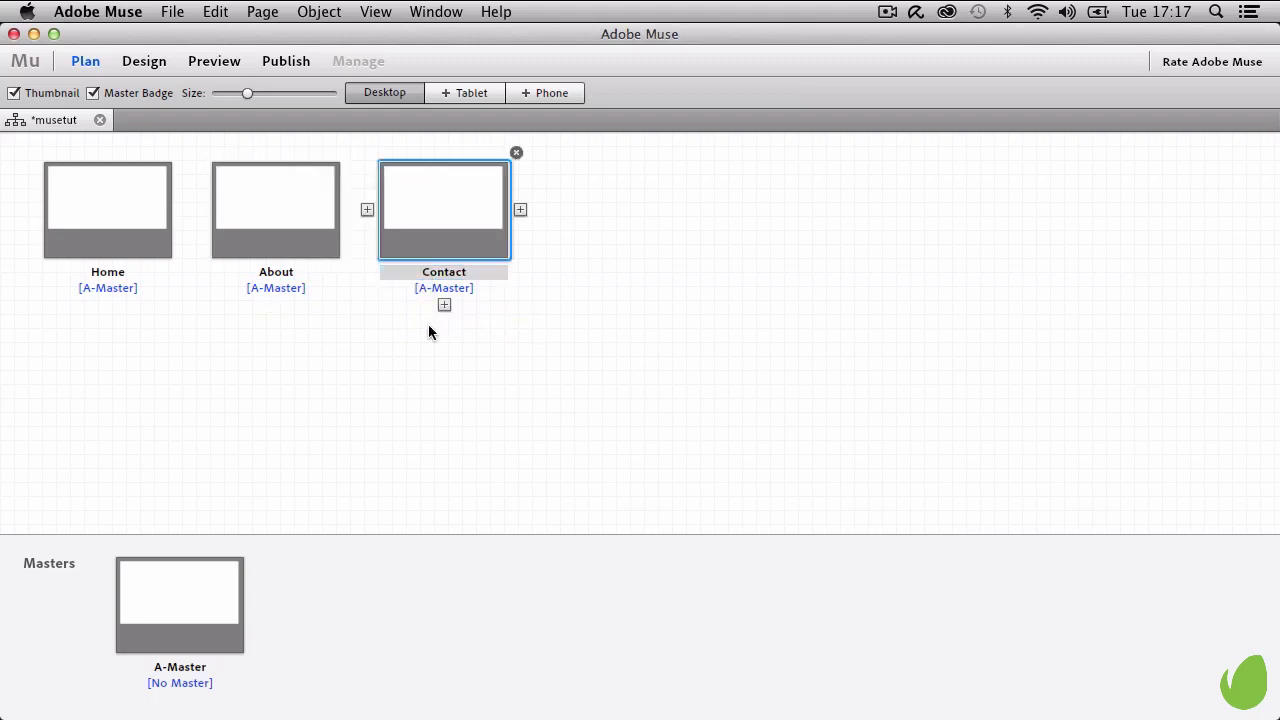
pyautogui.click(429, 360)
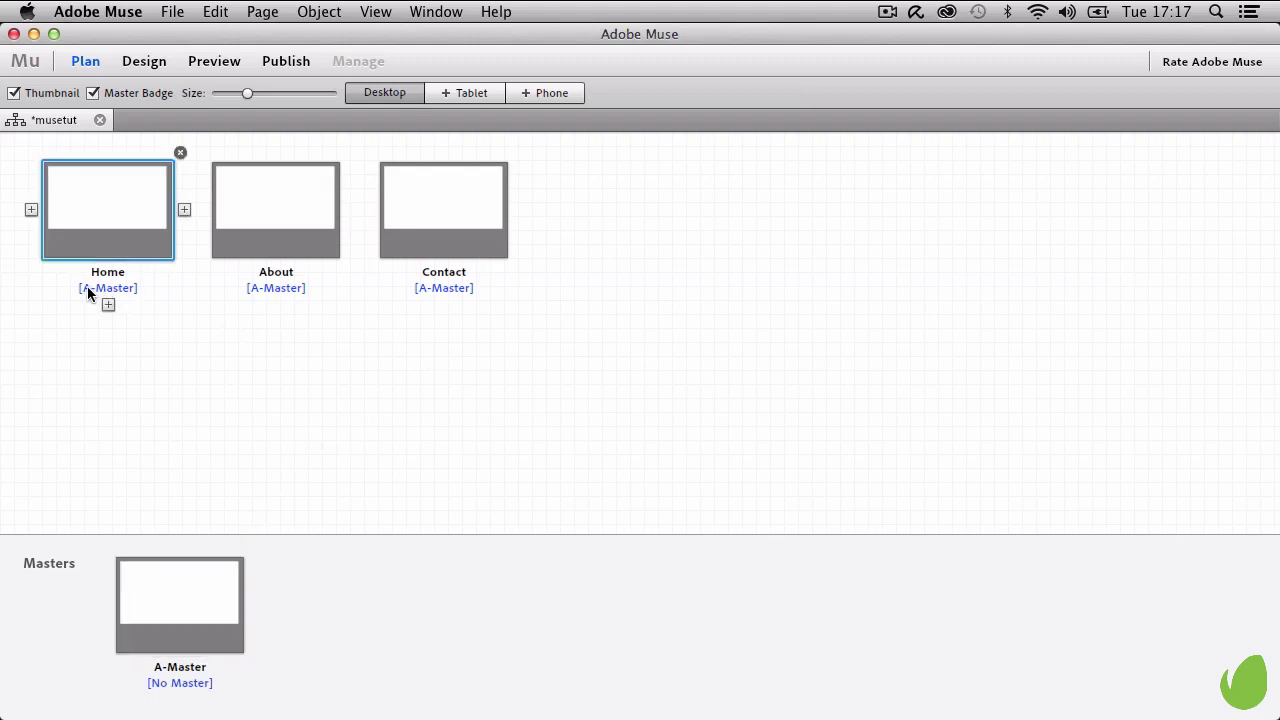
pyautogui.click(171, 668)
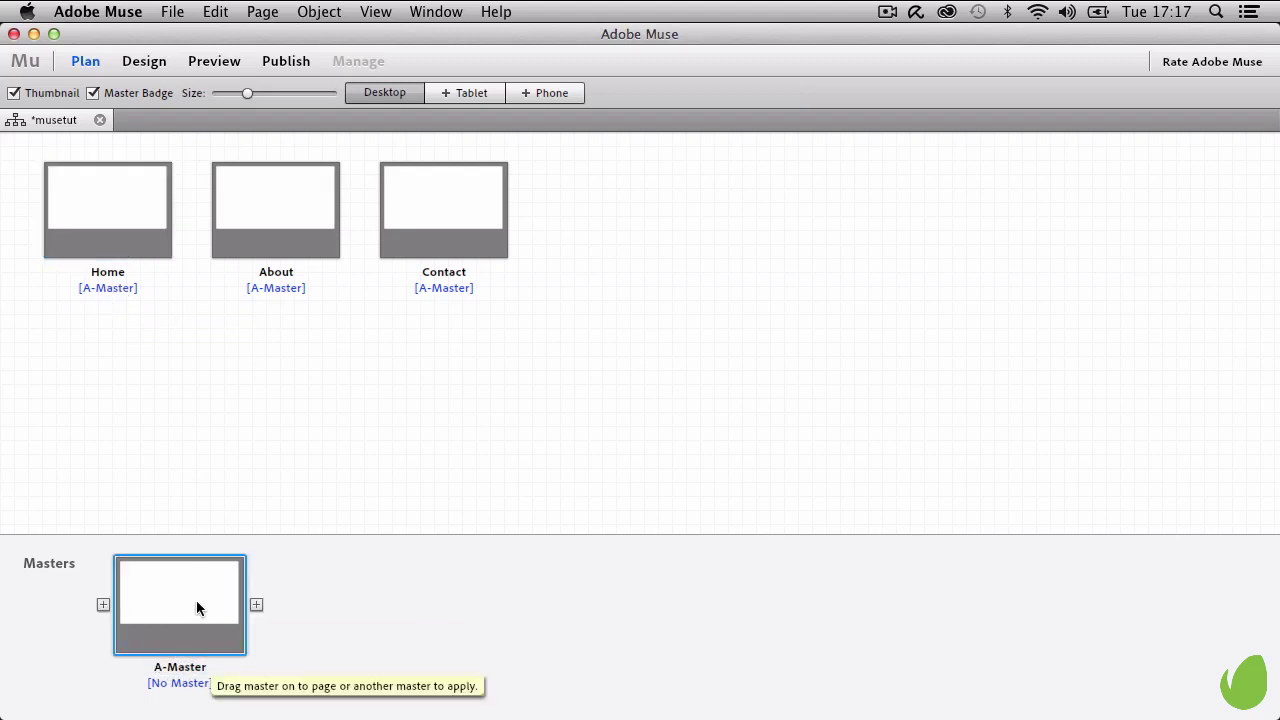
pyautogui.click(140, 237)
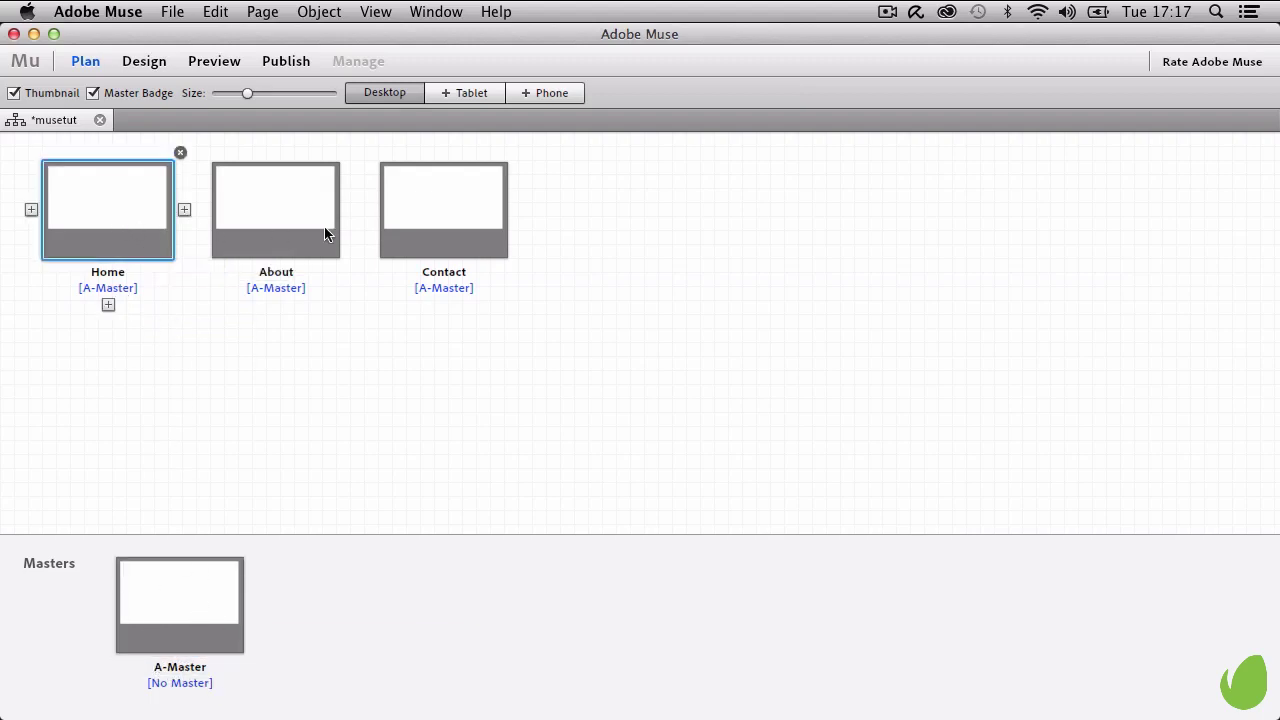
pyautogui.click(437, 234)
# Step: Add two more master pages after A-Master in the site plan
pyautogui.click(141, 600)
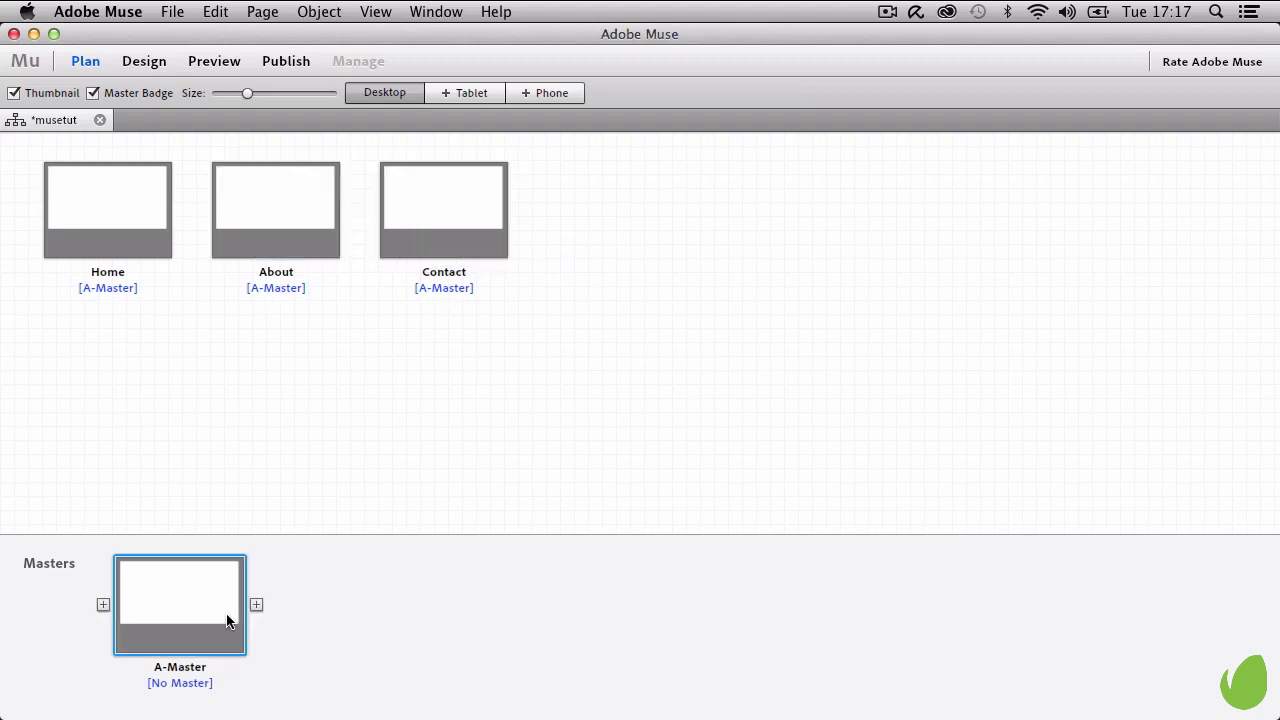
pyautogui.click(256, 605)
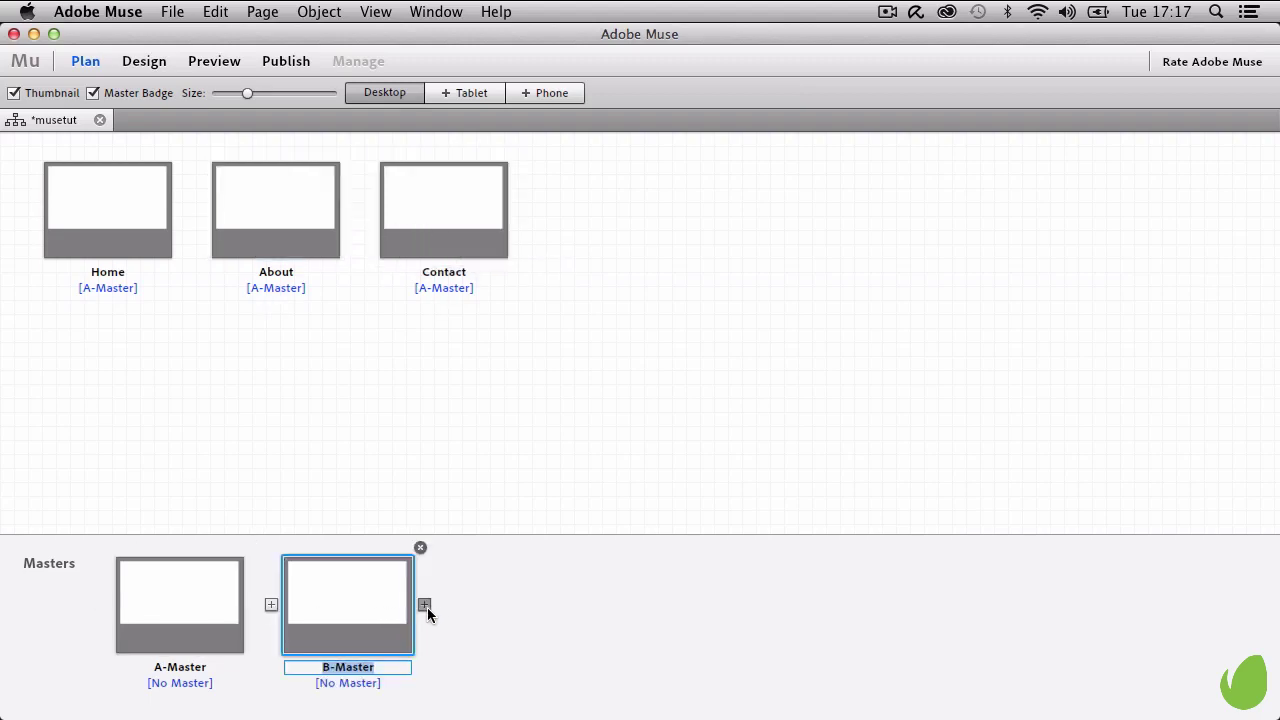
pyautogui.click(424, 605)
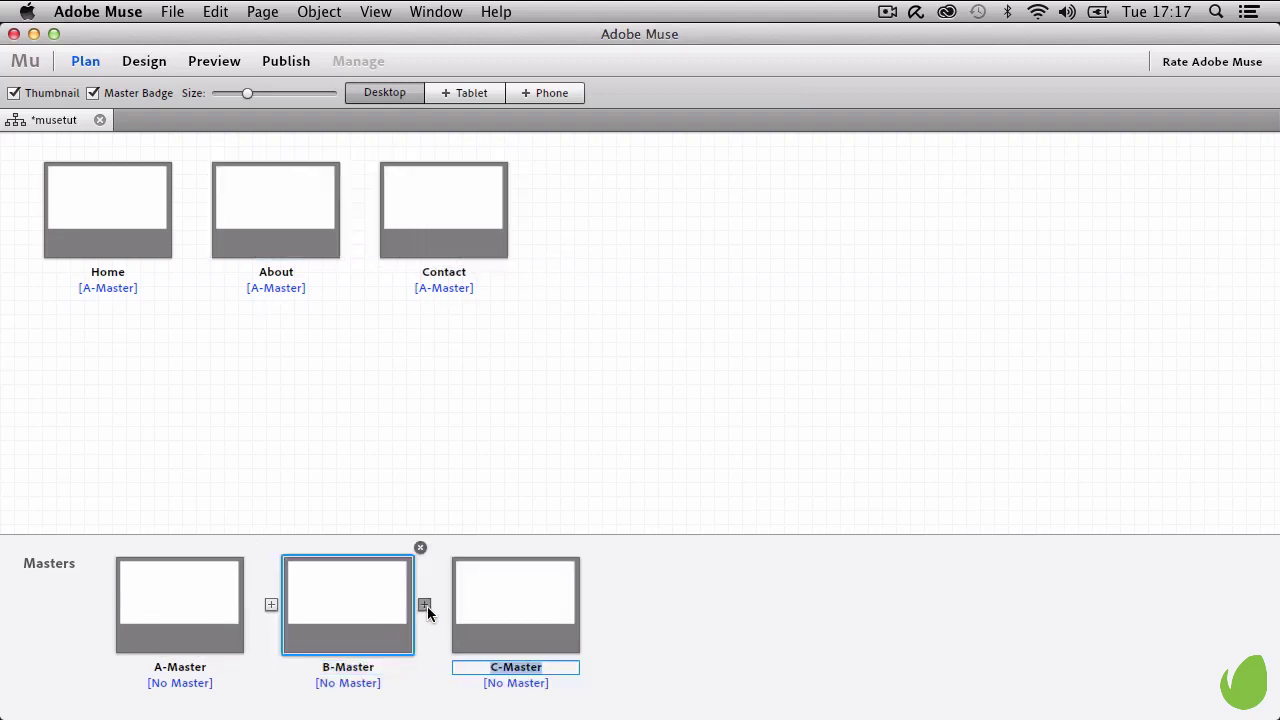
pyautogui.click(665, 672)
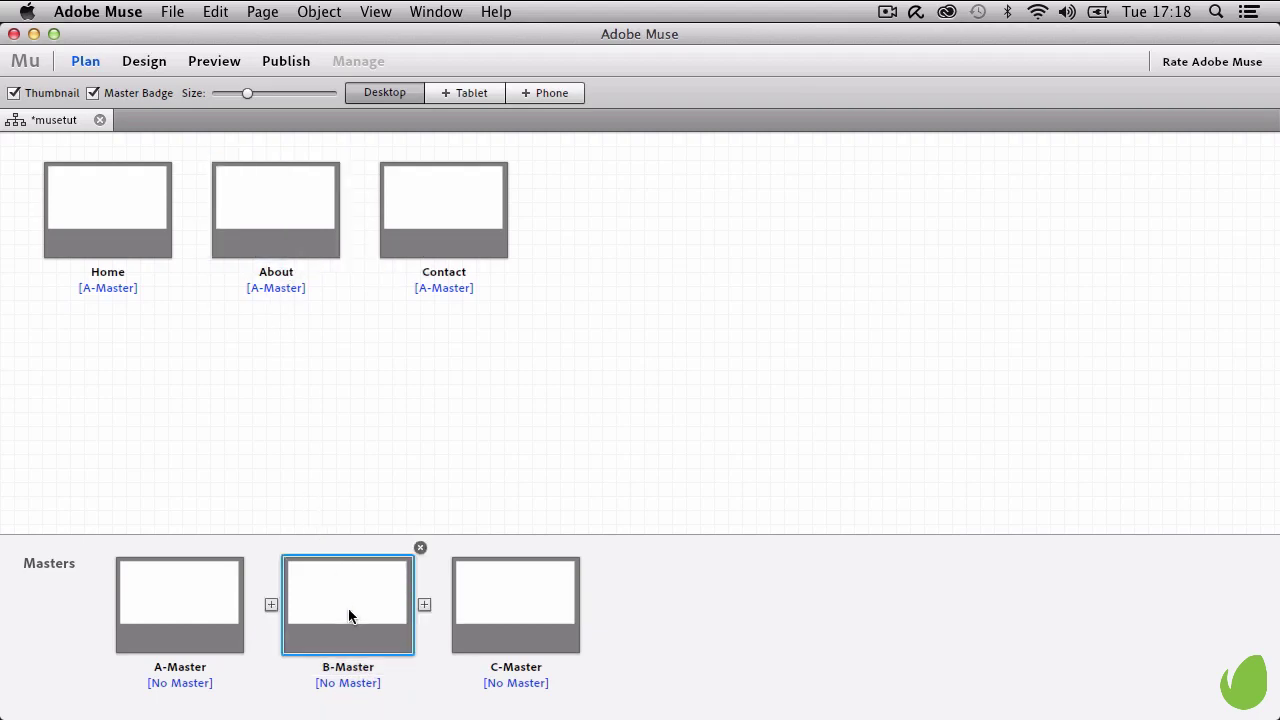
# Step: Apply B-Master to the About and Contact pages, and C-Master to Home and then About
pyautogui.moveTo(350, 630); pyautogui.dragTo(297, 256)
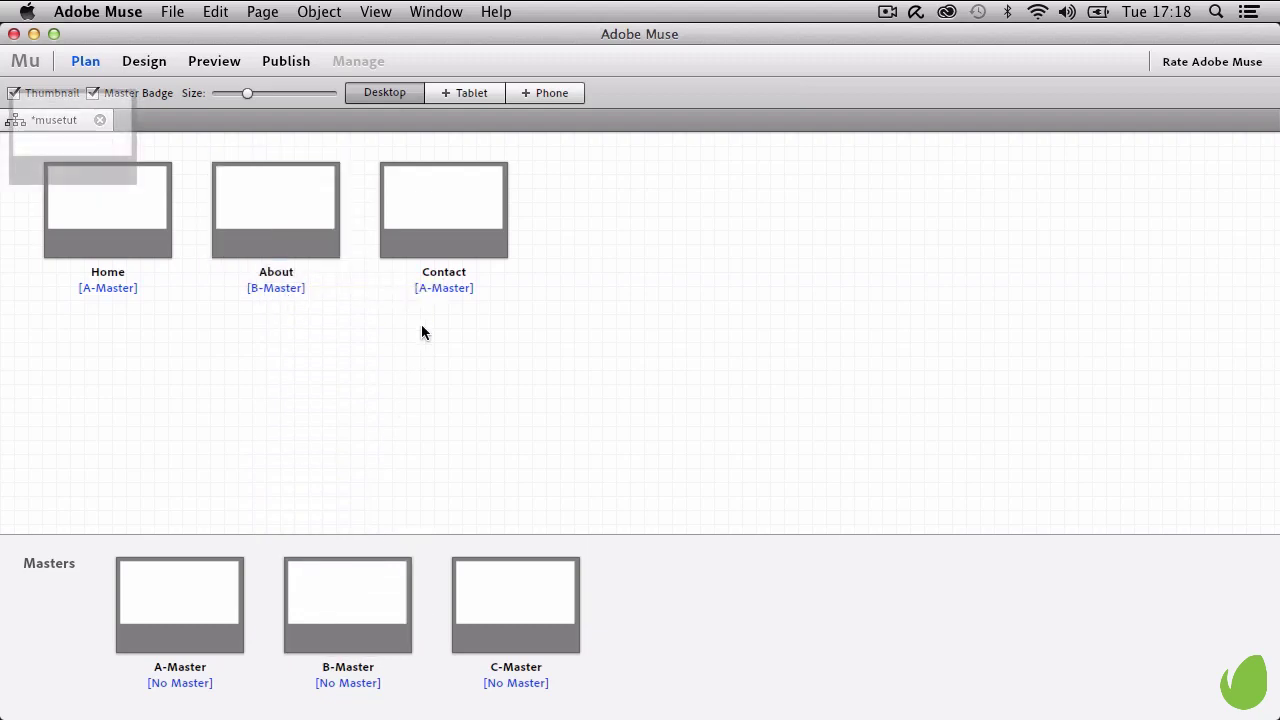
pyautogui.moveTo(453, 243); pyautogui.dragTo(453, 241)
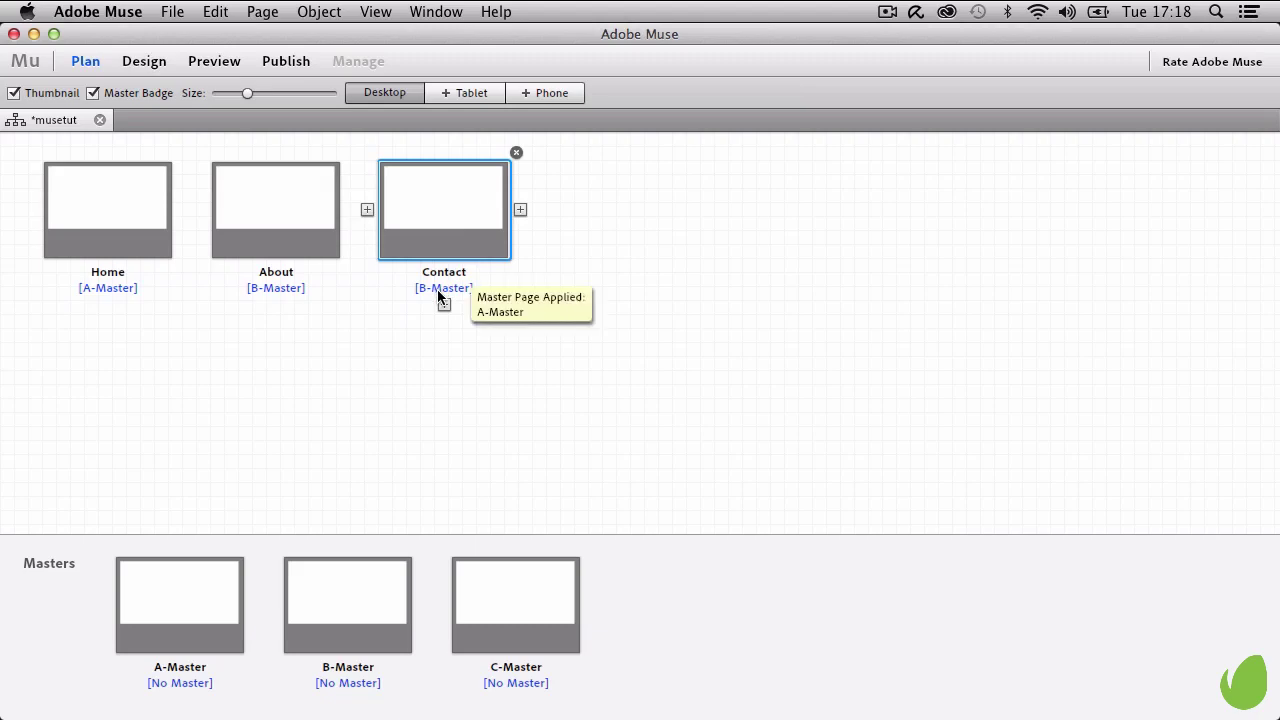
pyautogui.moveTo(502, 590); pyautogui.dragTo(102, 208)
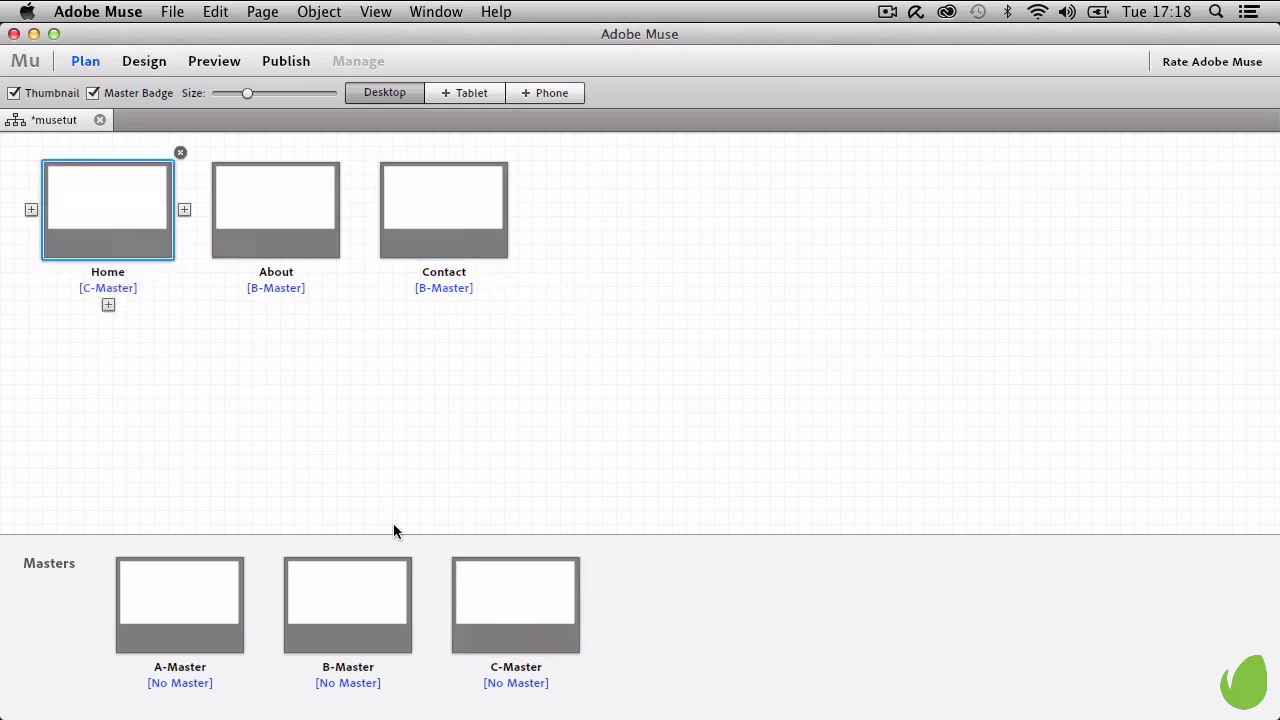
pyautogui.moveTo(505, 590); pyautogui.dragTo(310, 278)
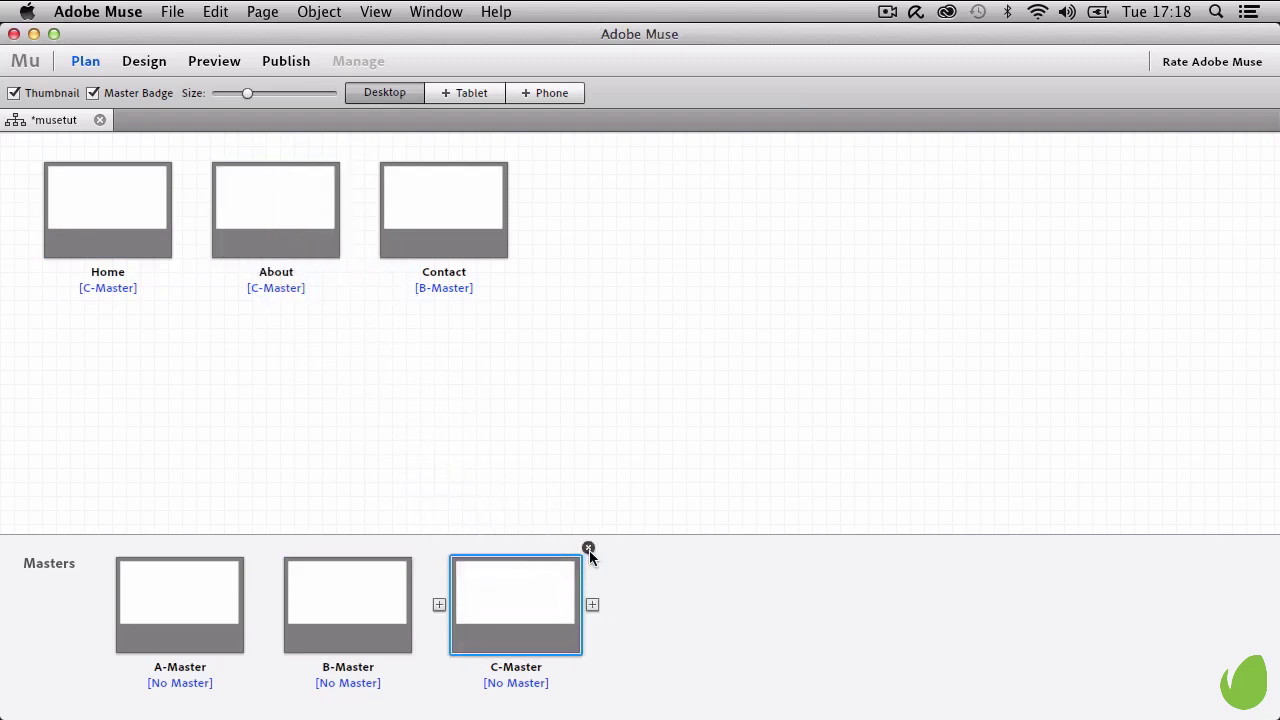
# Step: Delete the C-Master and B-Master pages, and apply A-Master to the Home, About and Contact pages
pyautogui.click(589, 550)
pyautogui.click(420, 551)
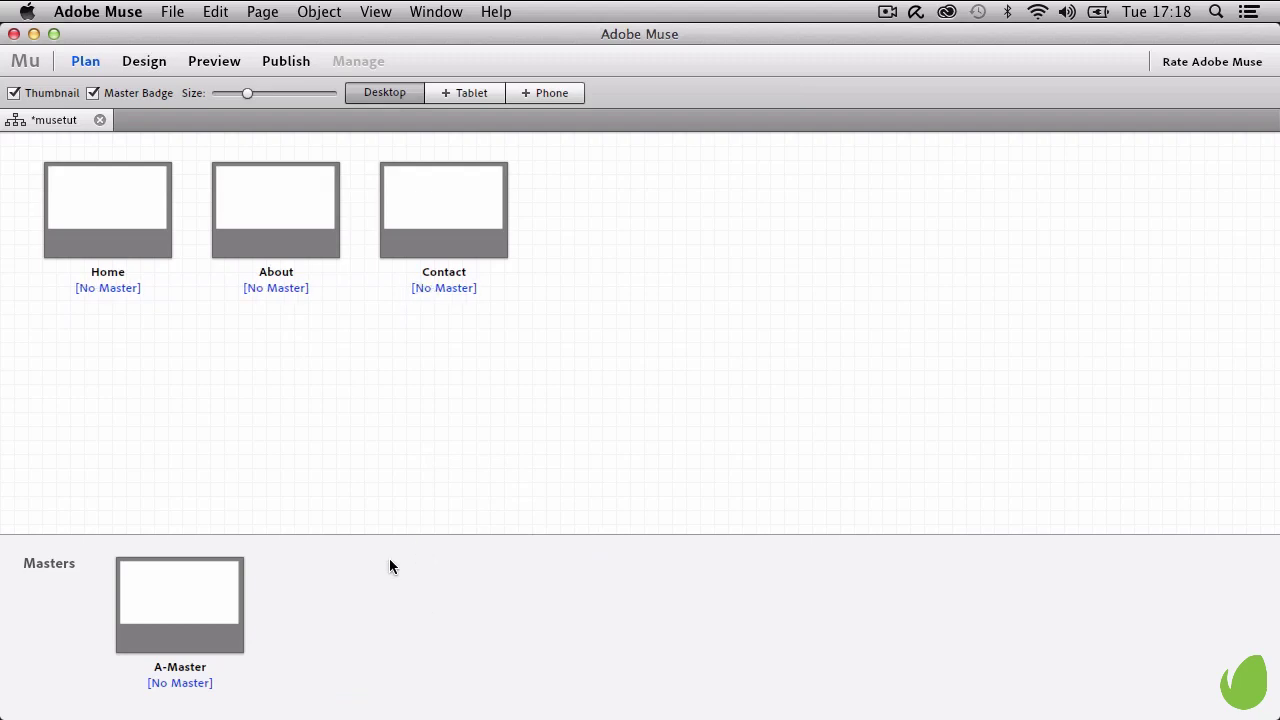
pyautogui.moveTo(211, 605)
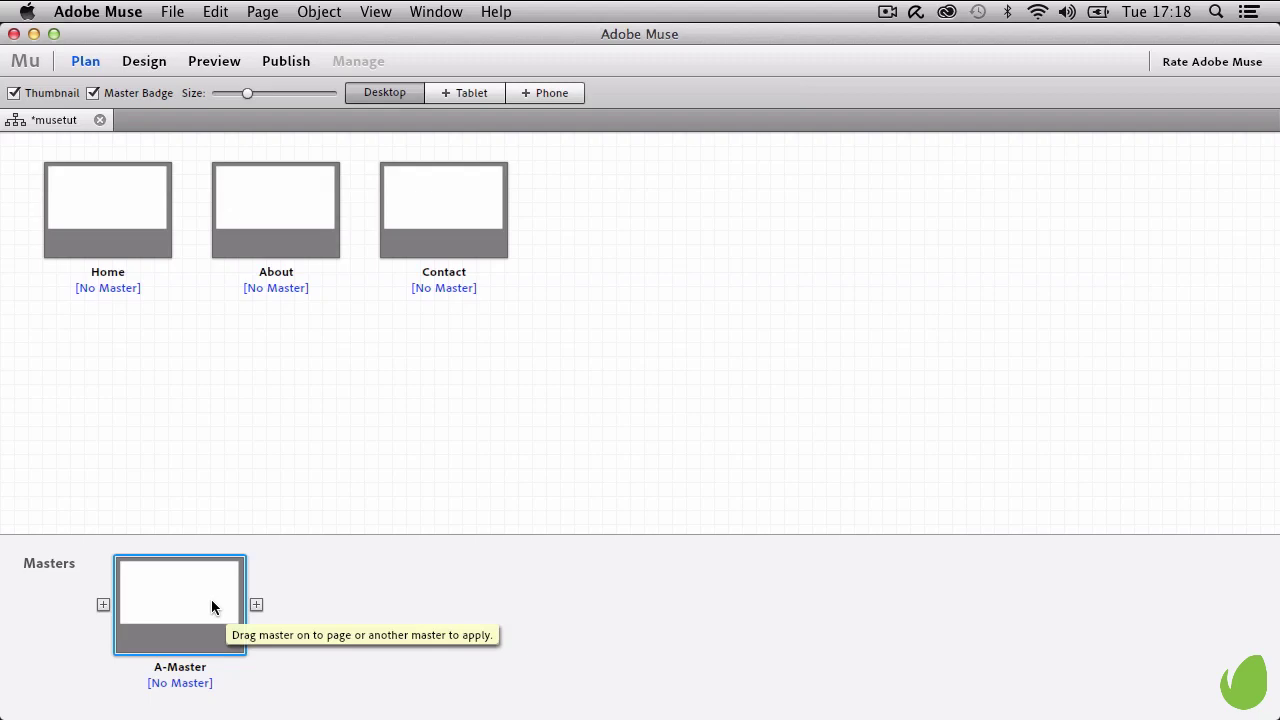
pyautogui.moveTo(103, 292)
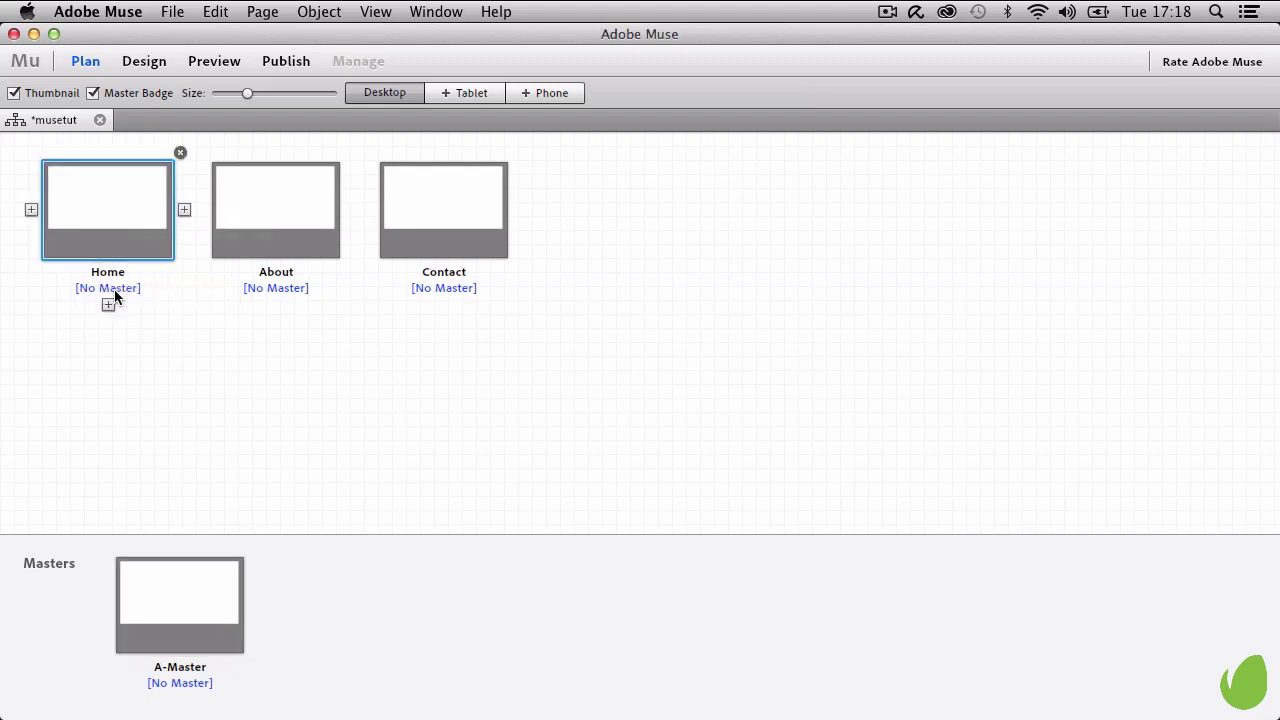
pyautogui.moveTo(463, 304)
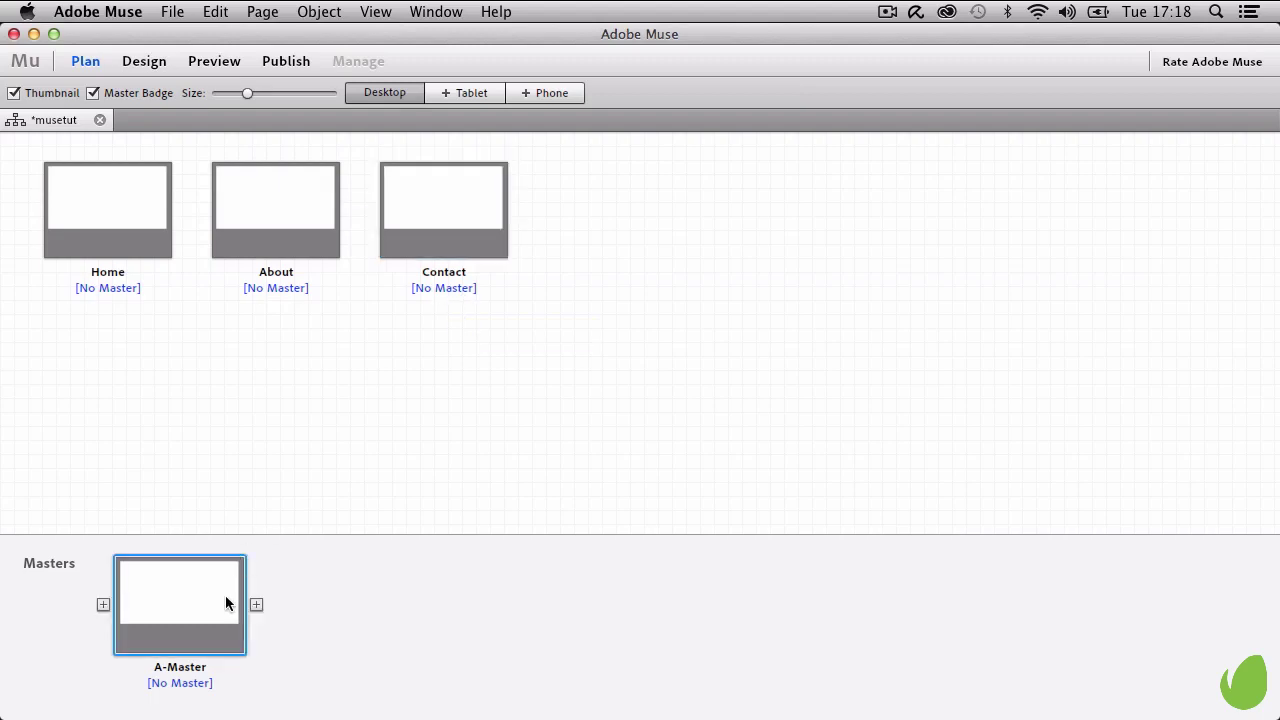
pyautogui.moveTo(197, 628); pyautogui.dragTo(128, 234)
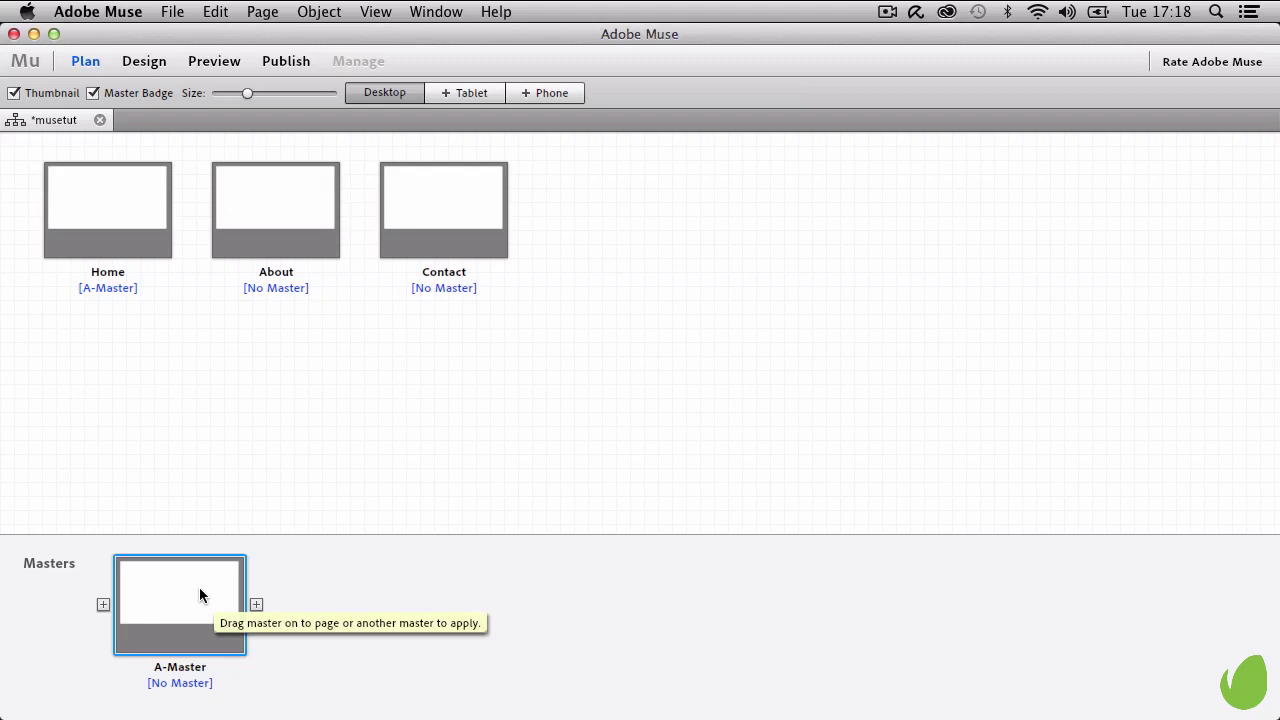
pyautogui.moveTo(200, 596); pyautogui.dragTo(293, 232)
pyautogui.moveTo(185, 605); pyautogui.dragTo(434, 220)
# Step: Rename the A-Master page as Main
pyautogui.doubleClick(173, 666)
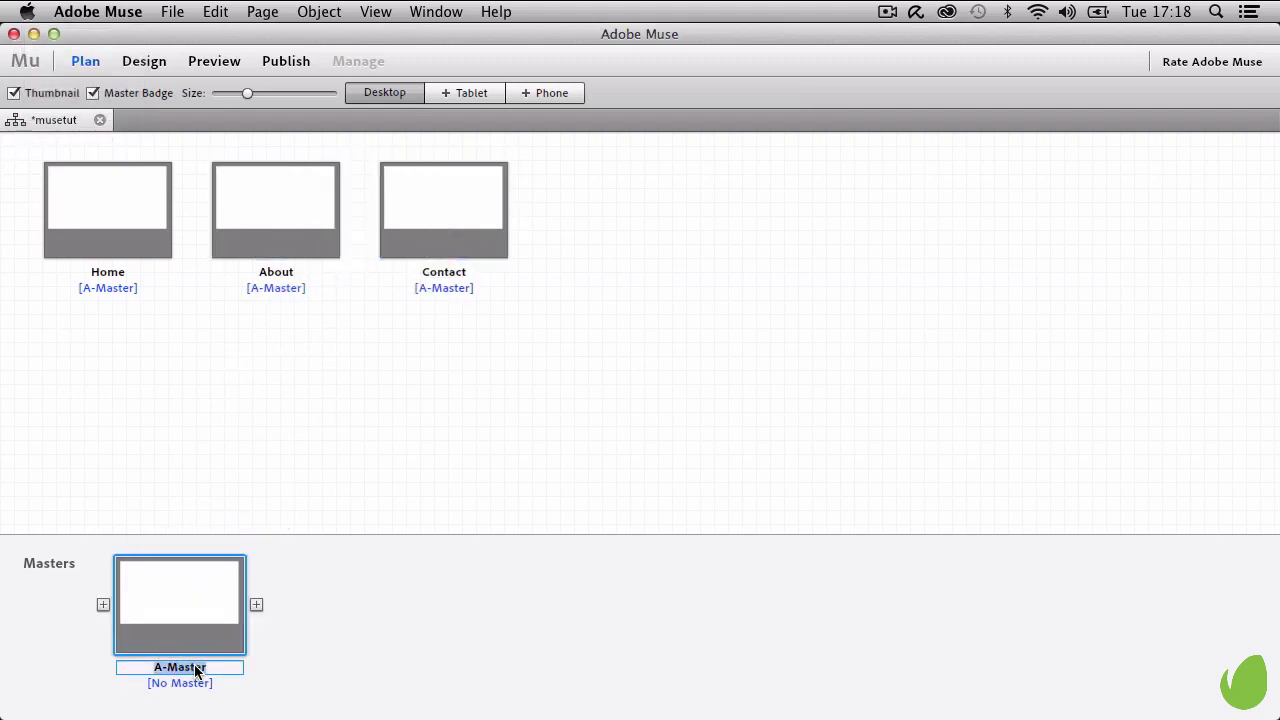
pyautogui.write('Main')
pyautogui.click(350, 457)
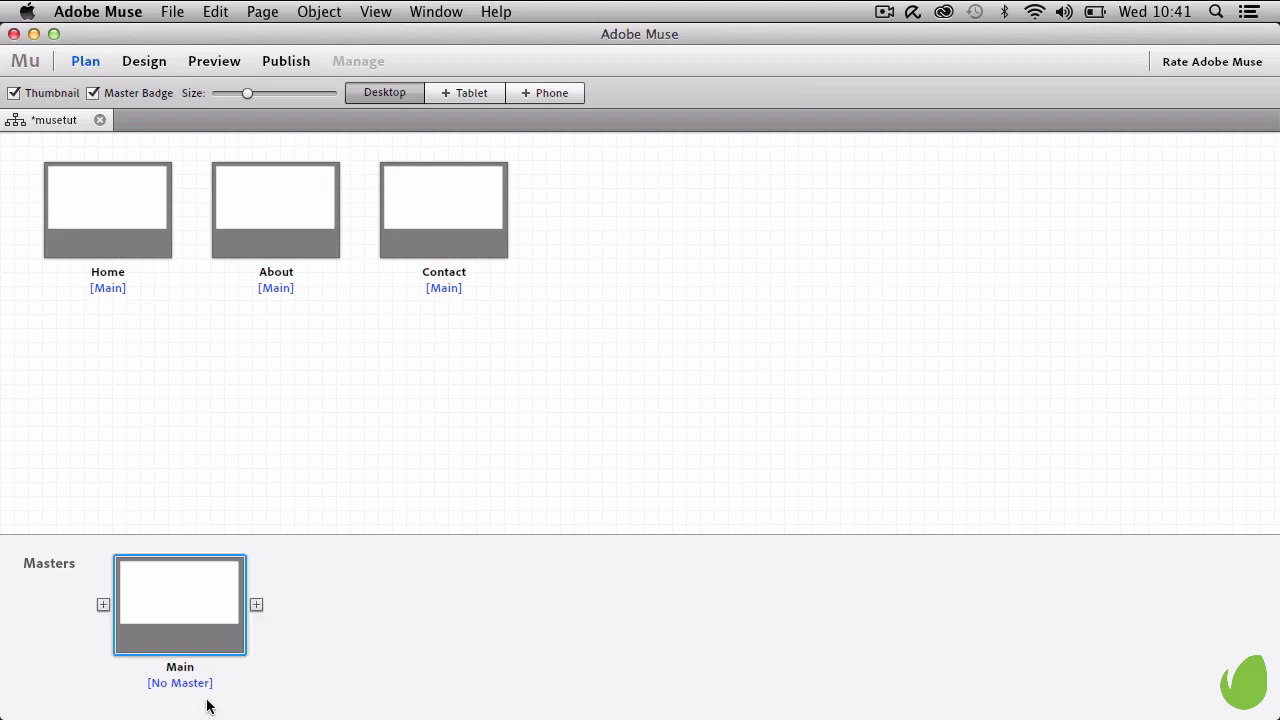
# Step: Open the Main master for designing, preview it, and return to Design view
pyautogui.doubleClick(186, 646)
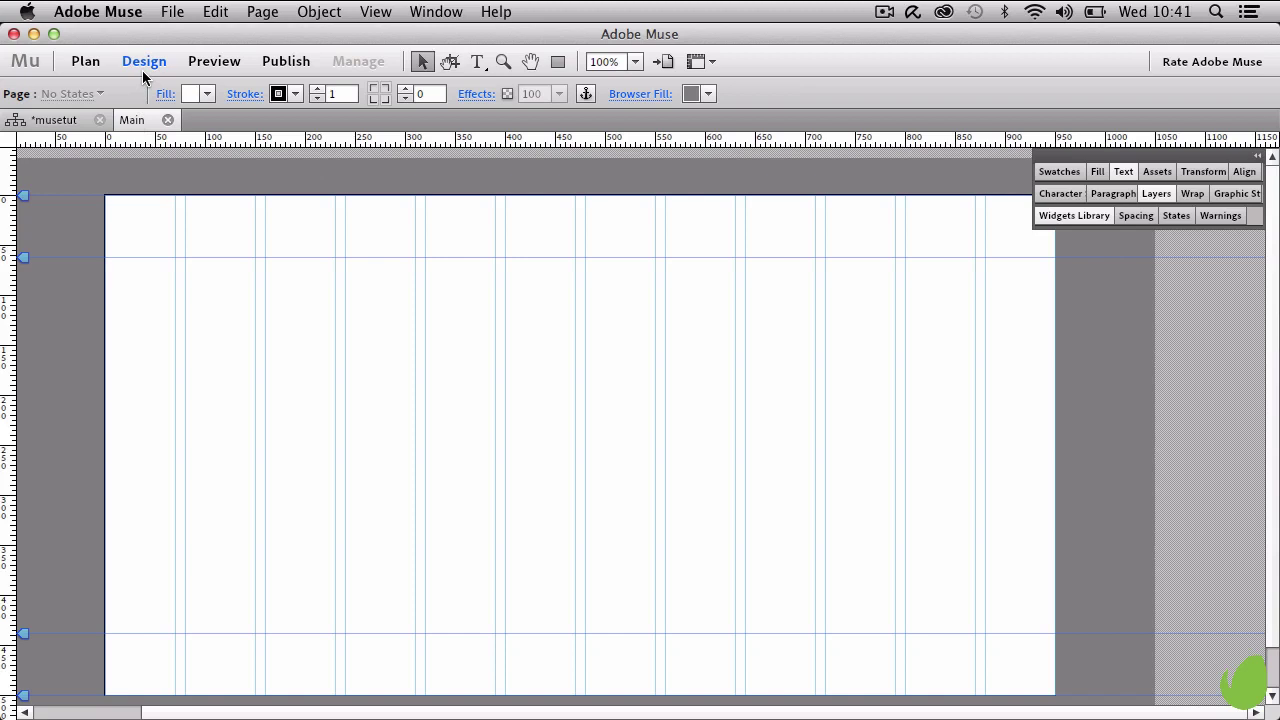
pyautogui.click(226, 64)
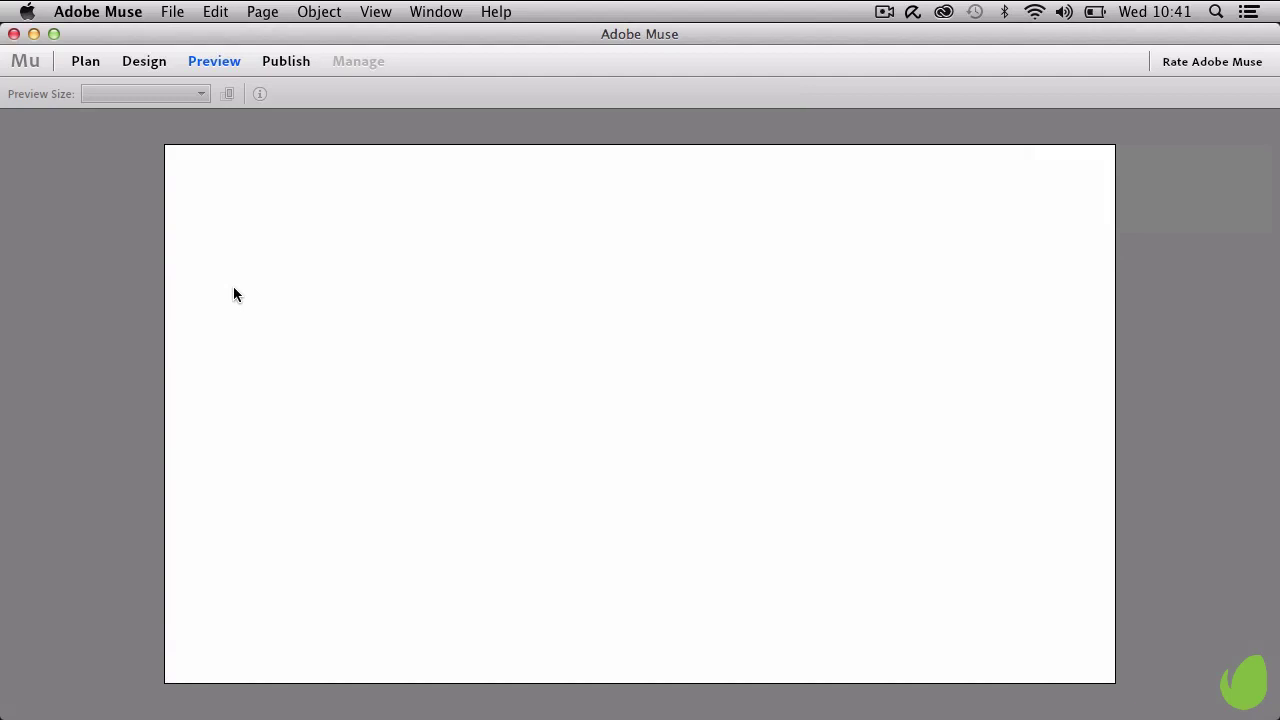
pyautogui.click(147, 61)
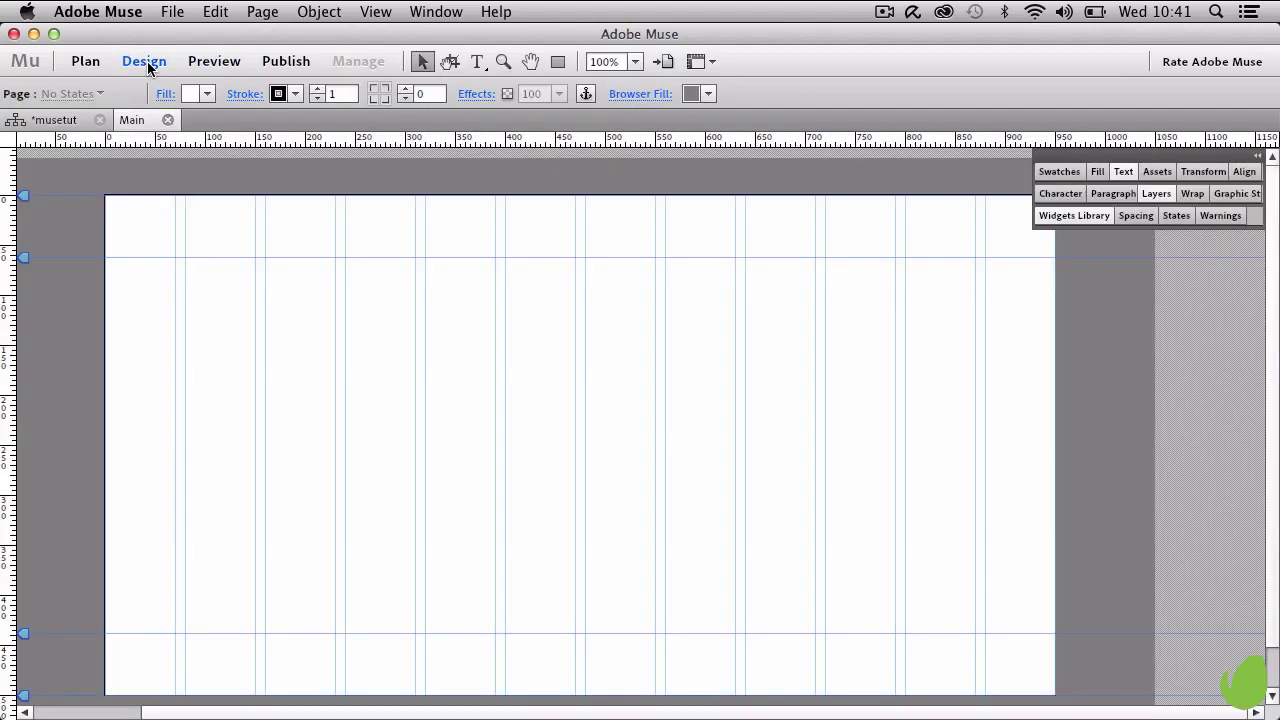
# Step: Preview the Main master page in the Safari browser and close its preview tab
pyautogui.click(172, 14)
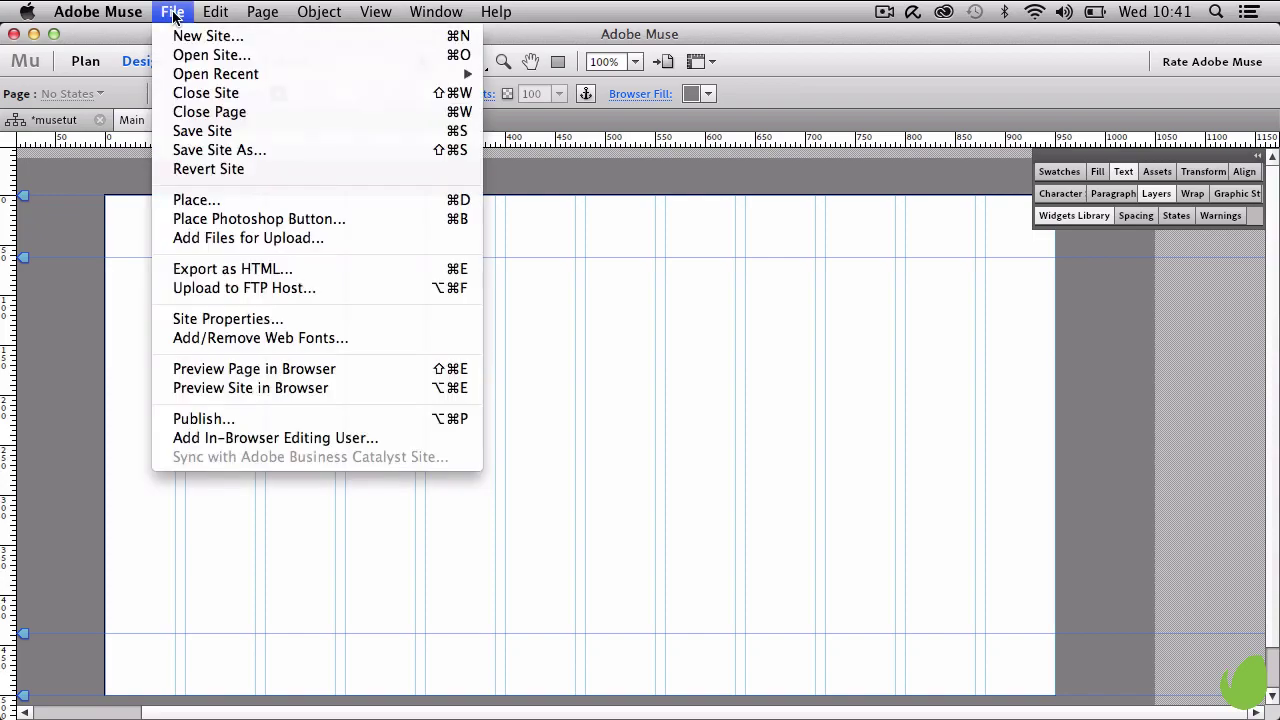
pyautogui.click(226, 370)
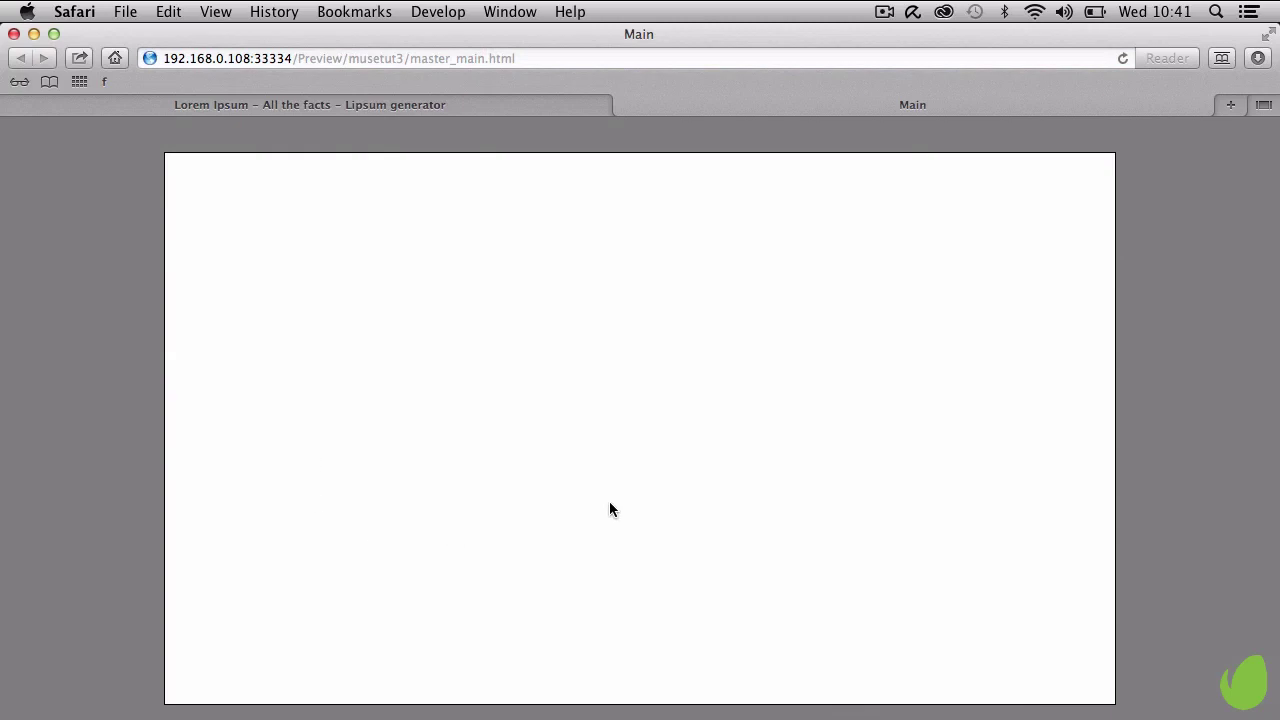
pyautogui.click(622, 106)
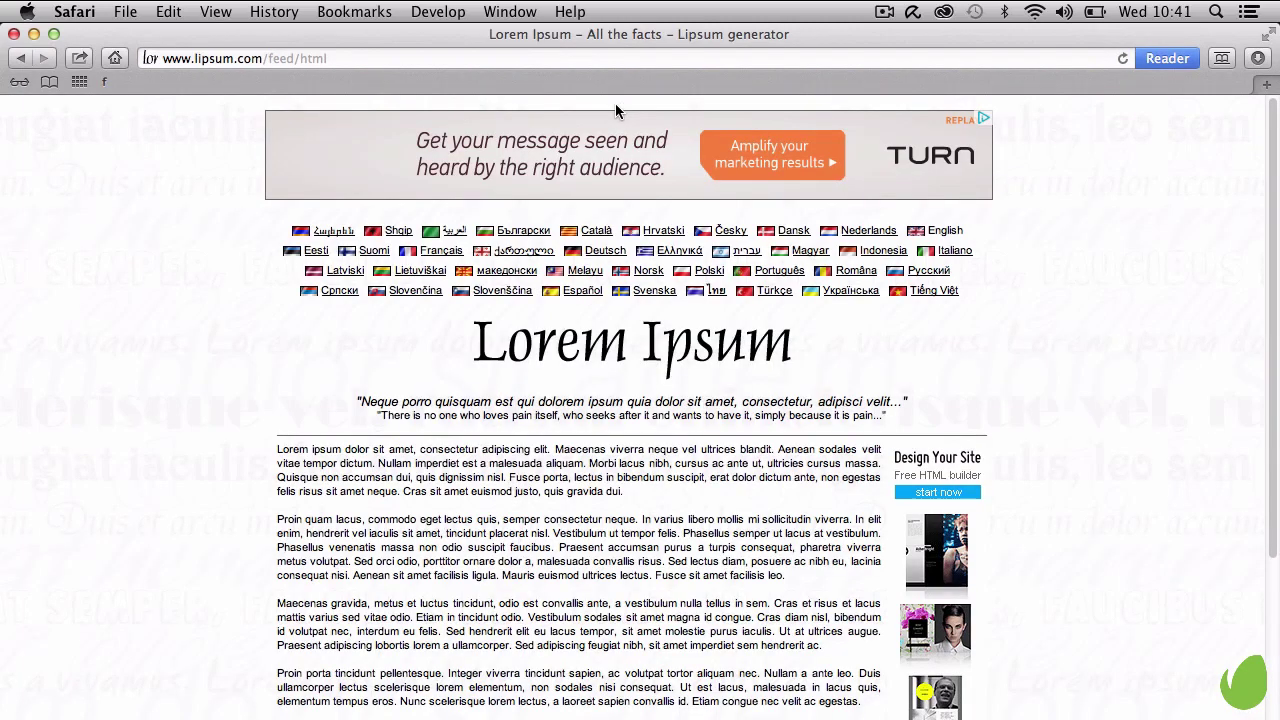
# Step: Switch back to Adobe Muse and review the layout settings in Site Properties without changing them
pyautogui.click(34, 34)
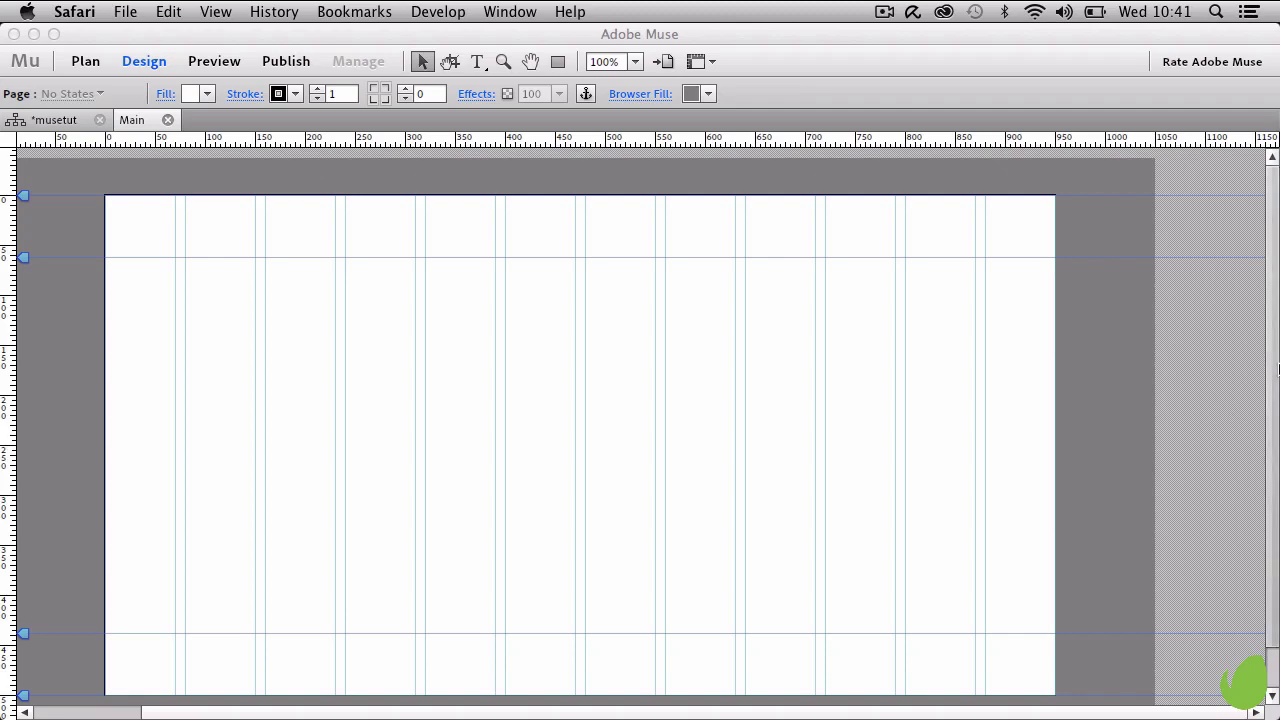
pyautogui.click(158, 34)
pyautogui.click(170, 14)
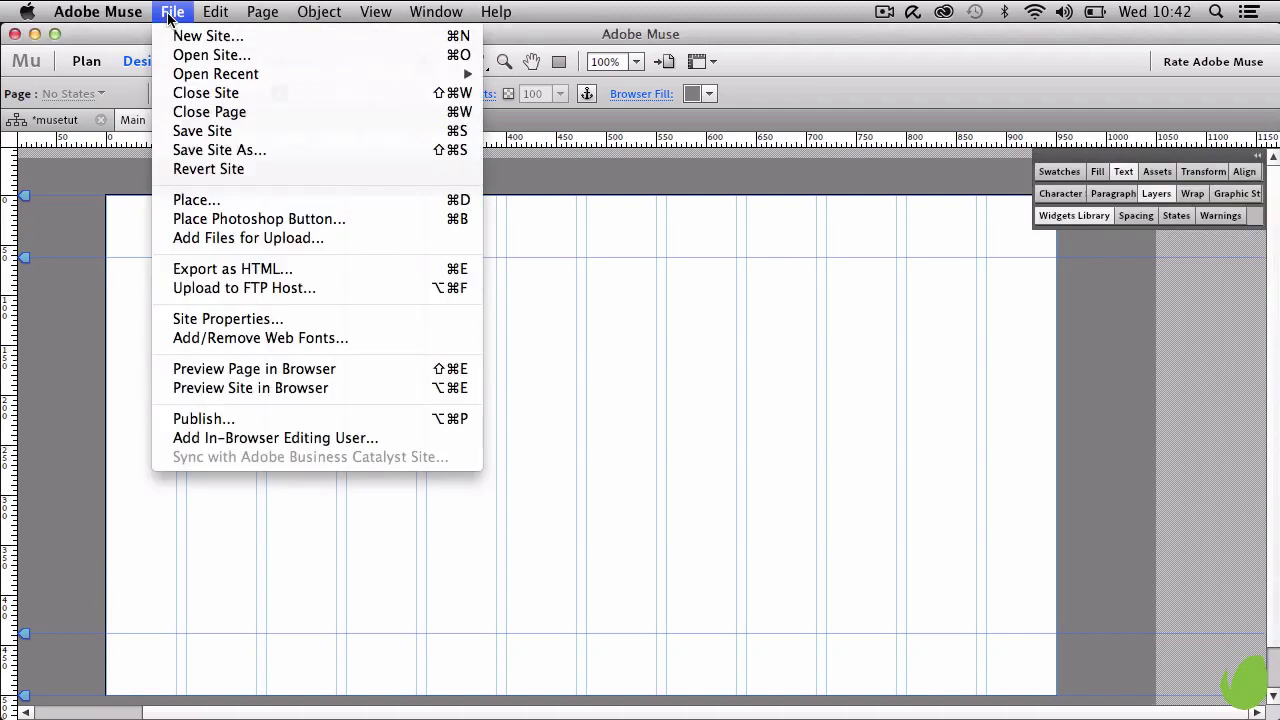
pyautogui.click(209, 322)
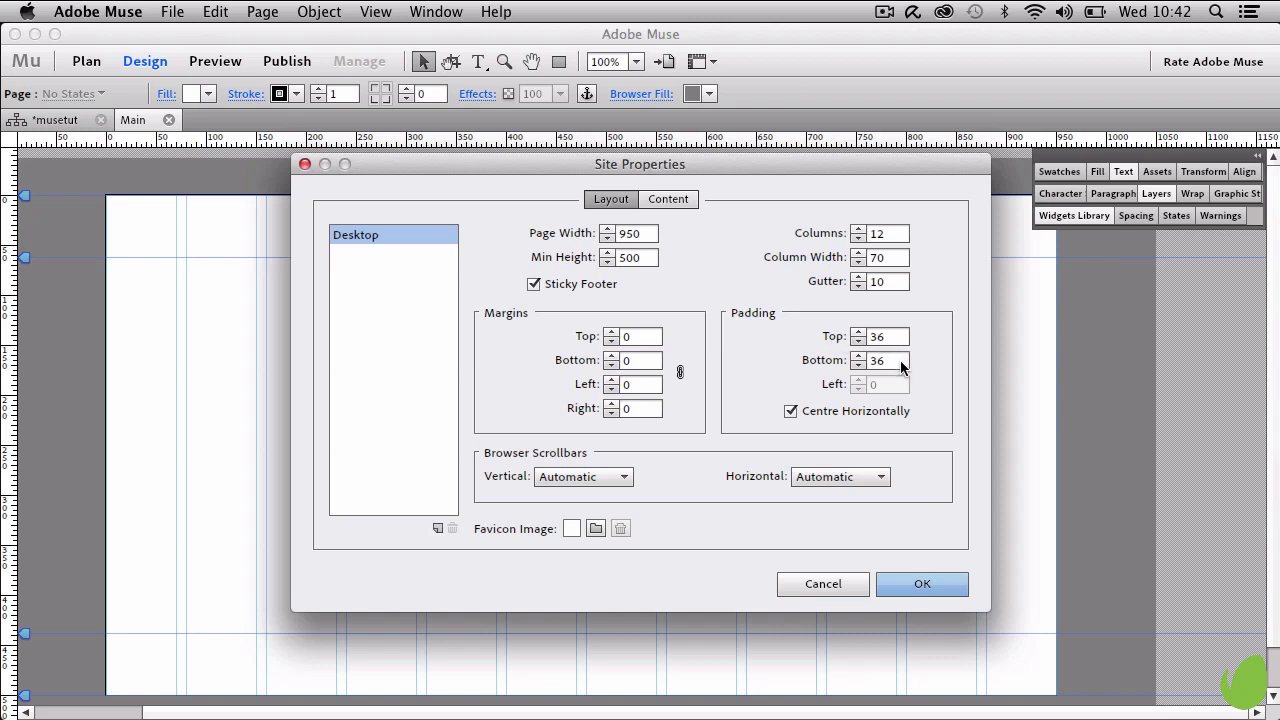
pyautogui.click(820, 590)
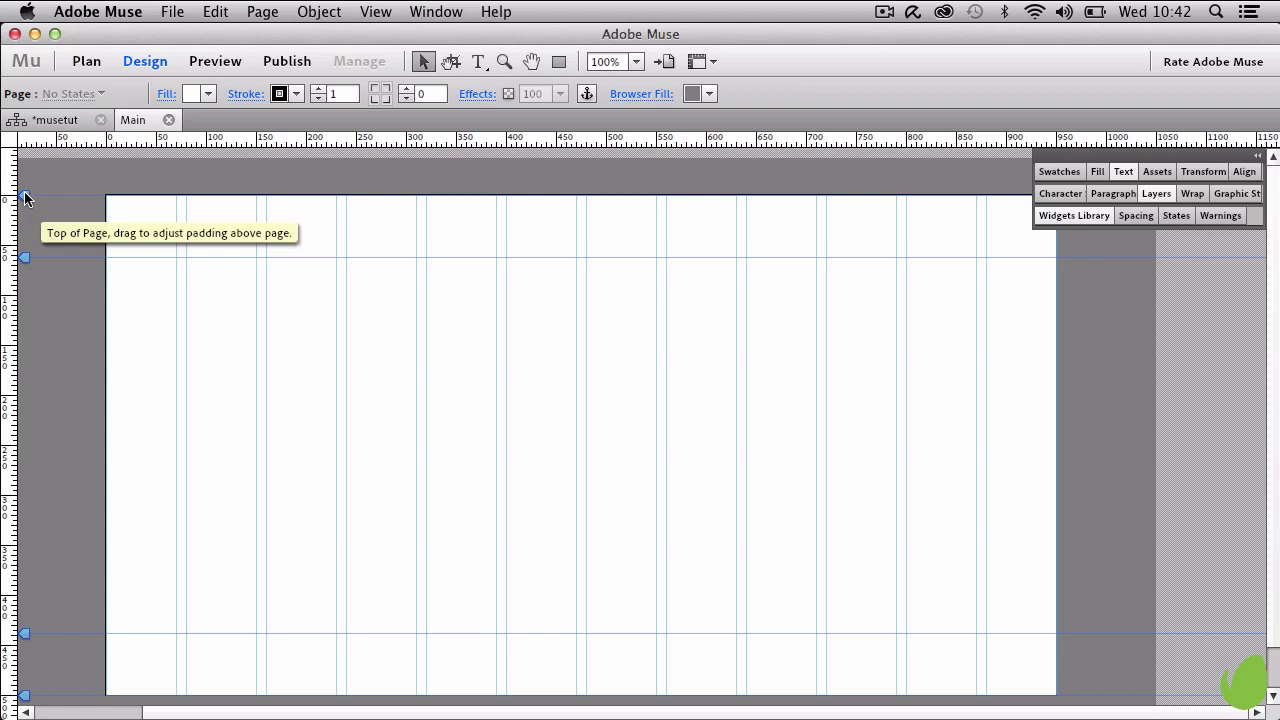
# Step: Remove the padding above the page by aligning its top guide with the browser top, and move the header guide slightly up
pyautogui.moveTo(25, 197); pyautogui.dragTo(22, 130)
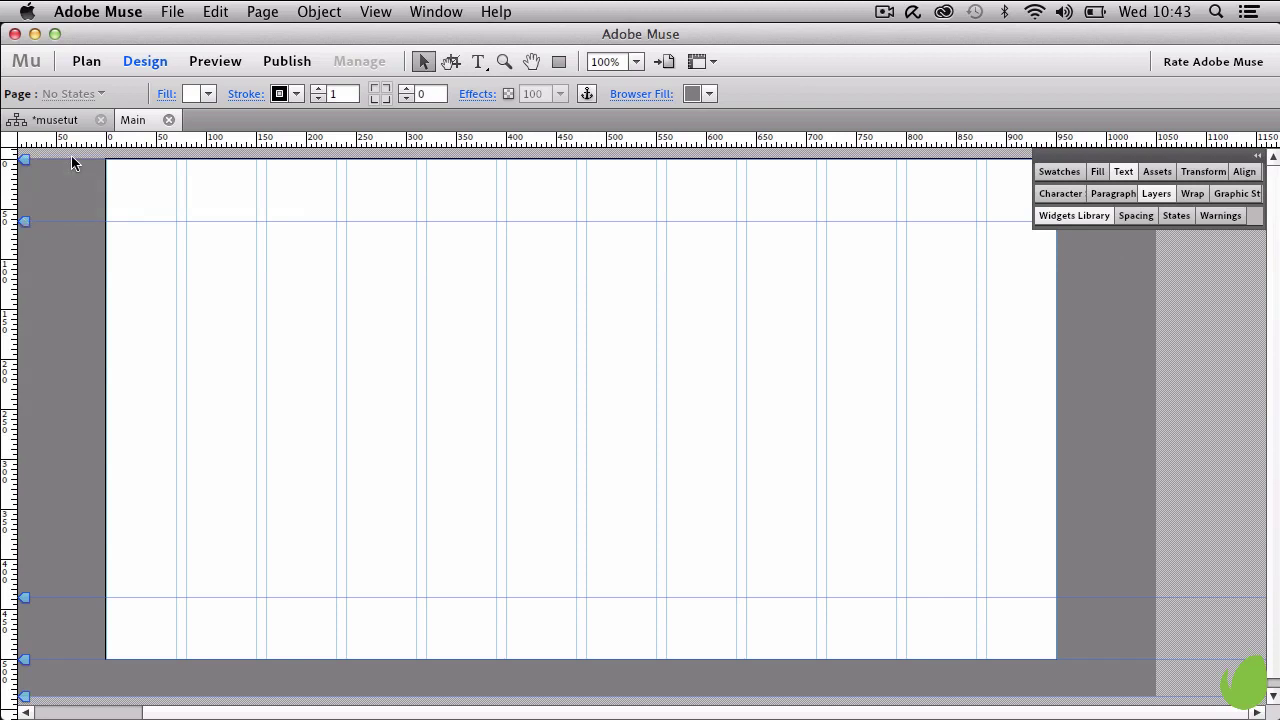
pyautogui.moveTo(27, 159); pyautogui.dragTo(27, 224)
pyautogui.moveTo(27, 288)
pyautogui.mouseDown()
pyautogui.moveTo(24, 158)
pyautogui.moveTo(27, 281)
pyautogui.mouseUp()
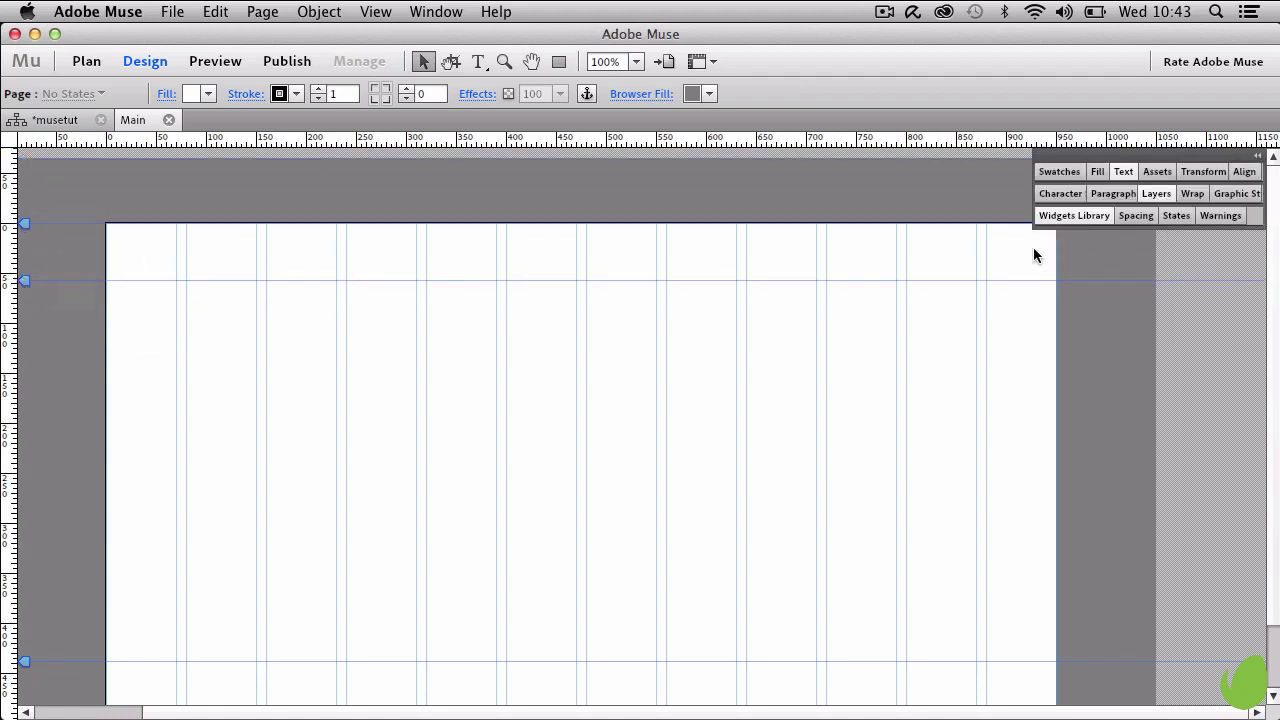
pyautogui.moveTo(26, 224); pyautogui.dragTo(28, 158)
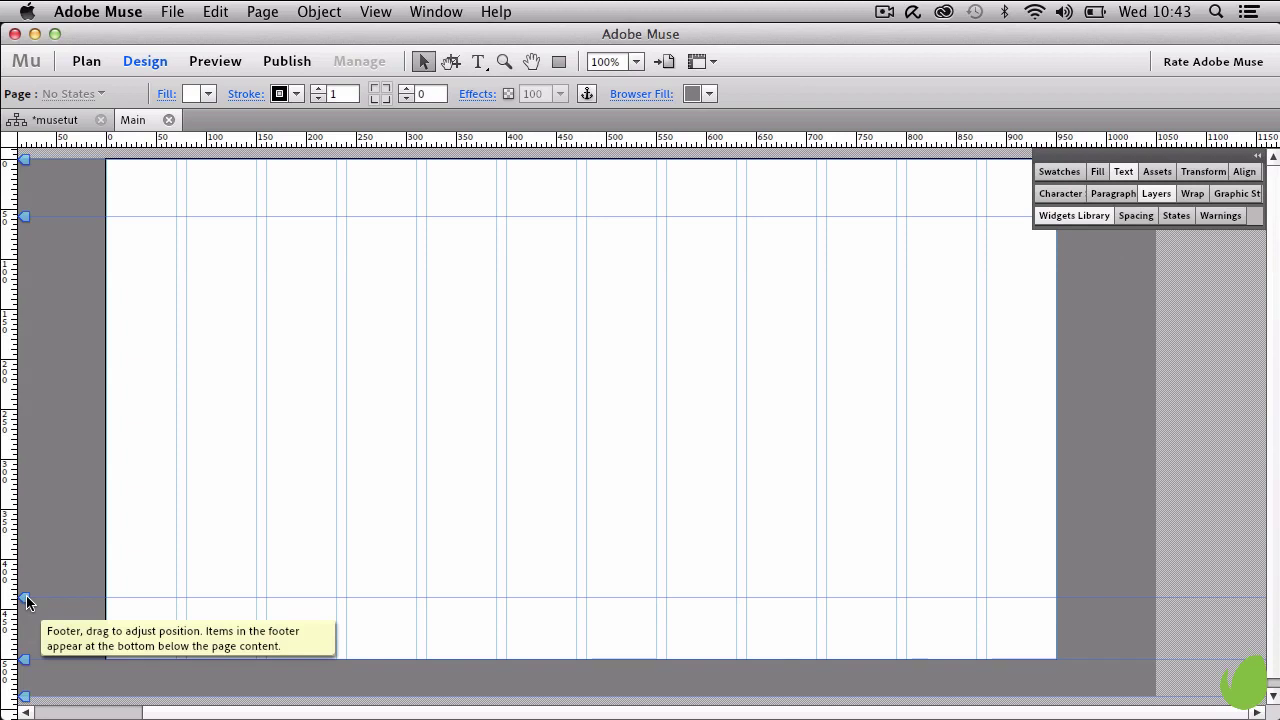
# Step: Move the footer guide slightly up and remove the padding below the page by aligning the bottom-of-browser guide with the page bottom
pyautogui.moveTo(27, 600)
pyautogui.mouseDown()
pyautogui.moveTo(45, 660)
pyautogui.moveTo(53, 620)
pyautogui.moveTo(45, 655)
pyautogui.moveTo(30, 594)
pyautogui.mouseUp()
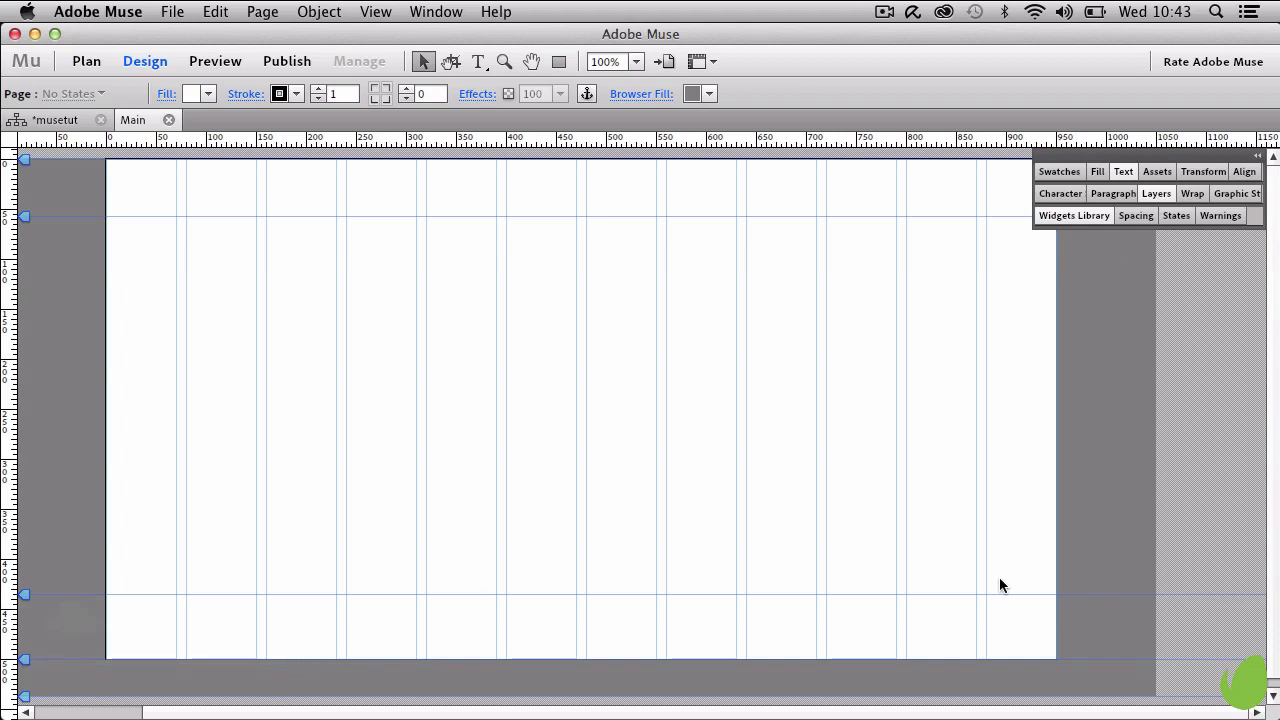
pyautogui.moveTo(1275, 560); pyautogui.dragTo(1275, 607)
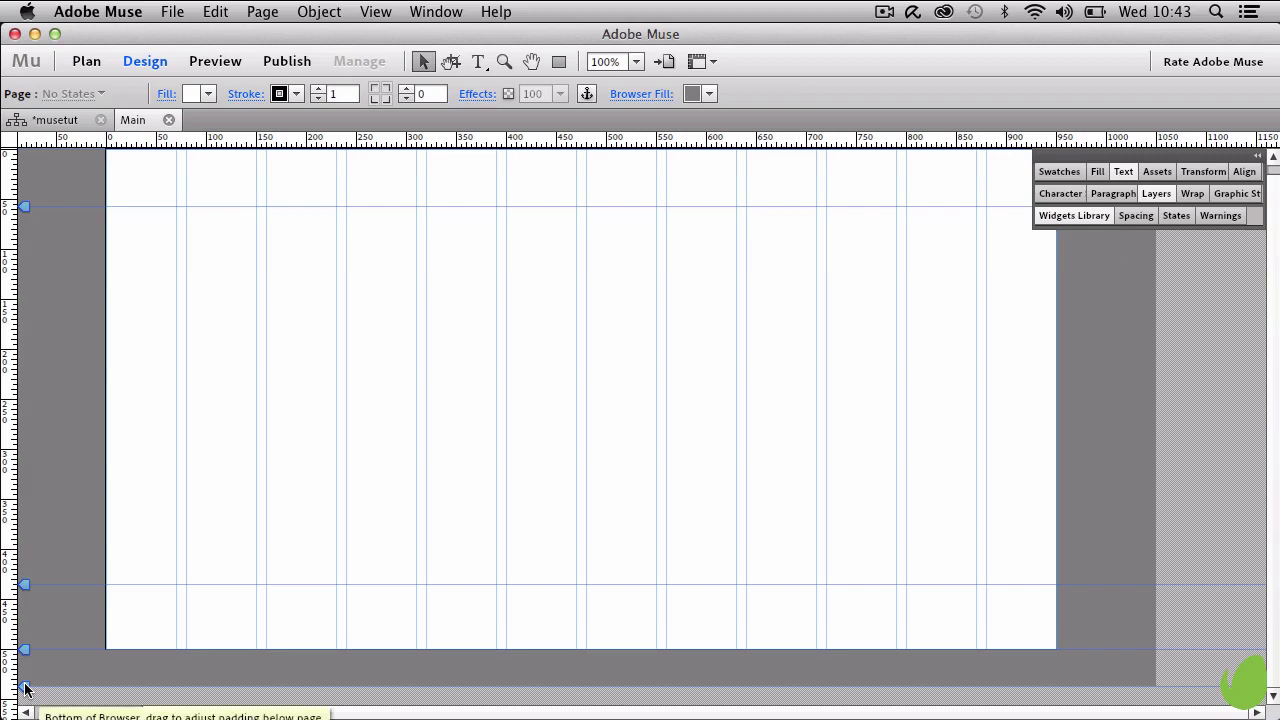
pyautogui.moveTo(25, 688)
pyautogui.mouseDown()
pyautogui.moveTo(44, 674)
pyautogui.moveTo(44, 600)
pyautogui.mouseUp()
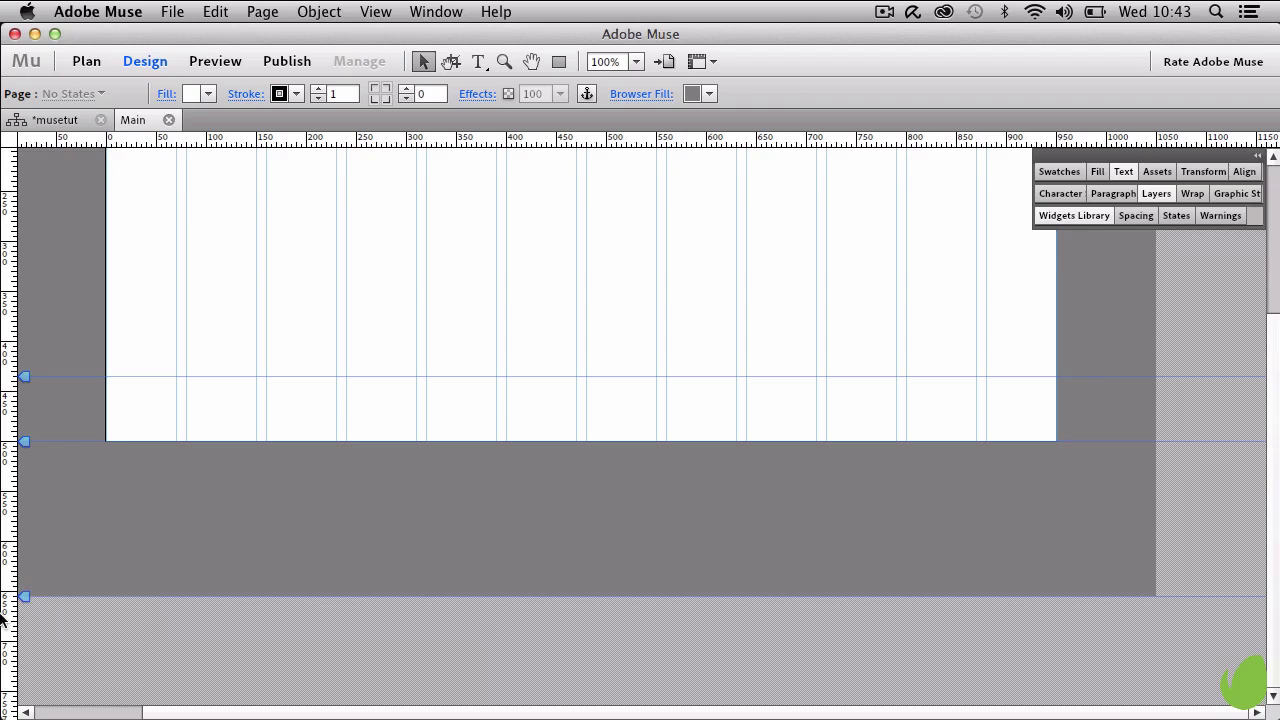
pyautogui.moveTo(28, 594)
pyautogui.mouseDown()
pyautogui.moveTo(58, 444)
pyautogui.moveTo(28, 445)
pyautogui.mouseUp()
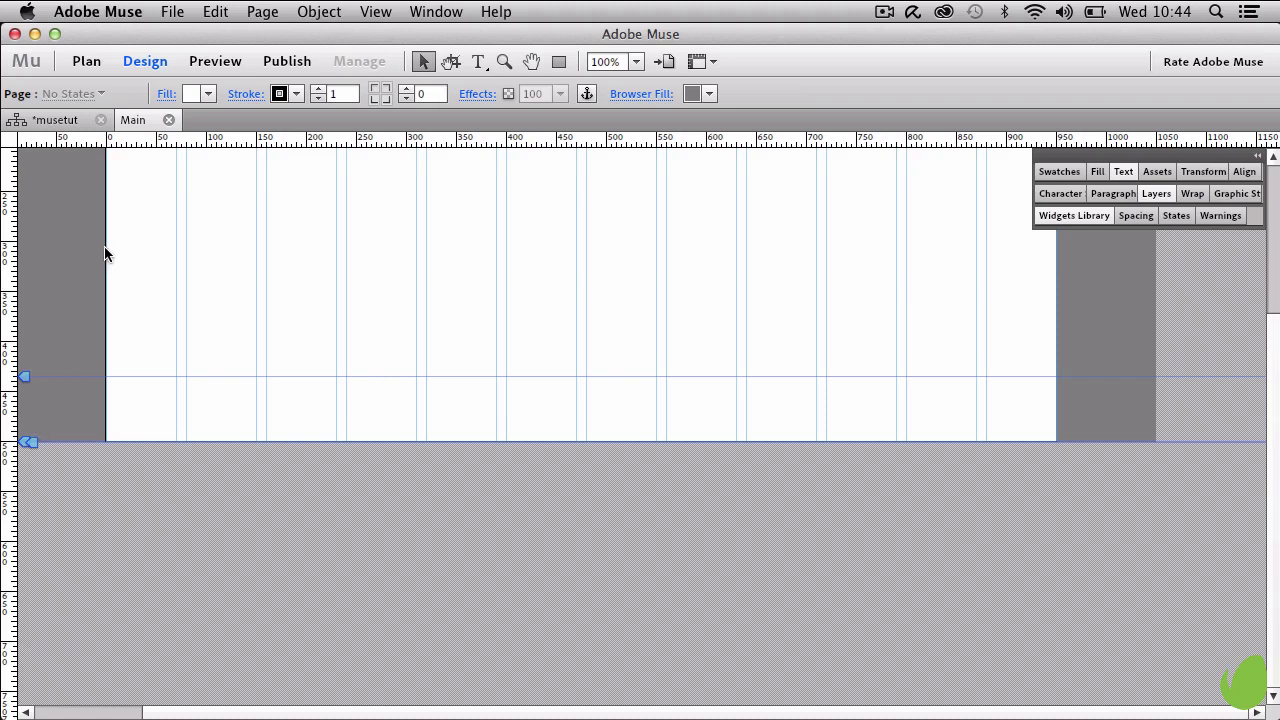
# Step: Preview the Main master and check the pages in the site plan before returning to Main's Design view
pyautogui.click(220, 59)
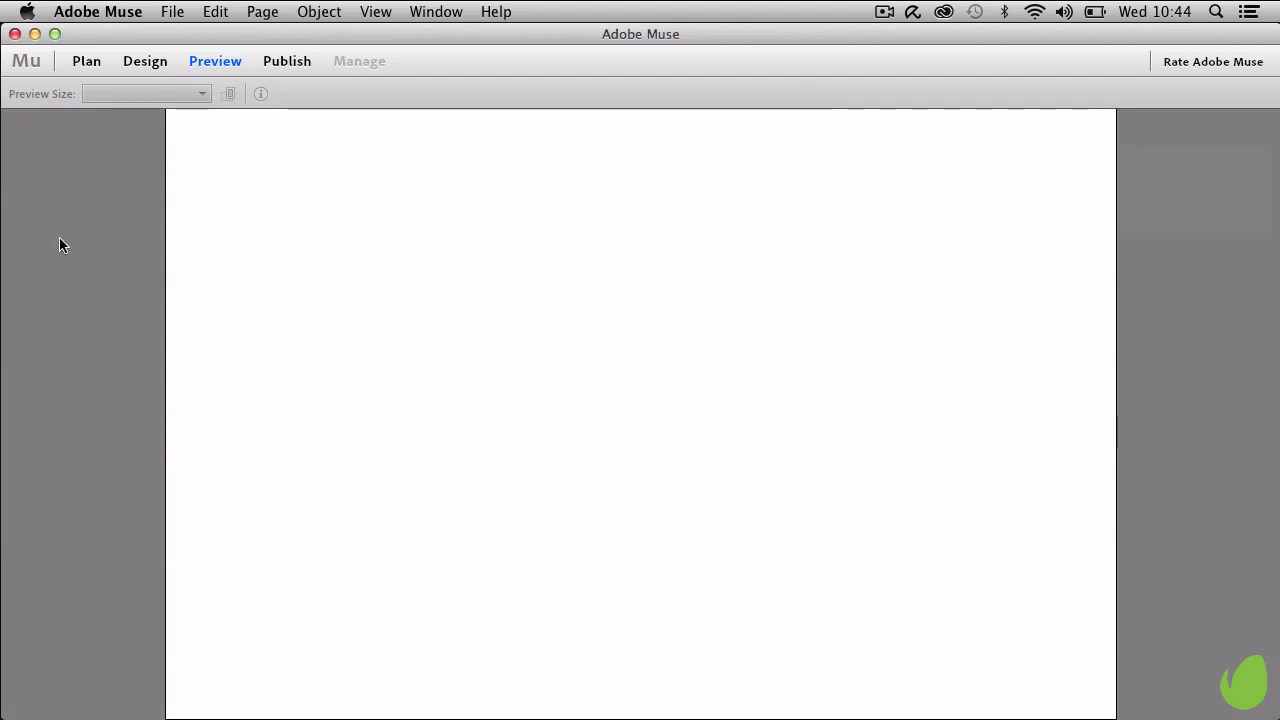
pyautogui.click(152, 70)
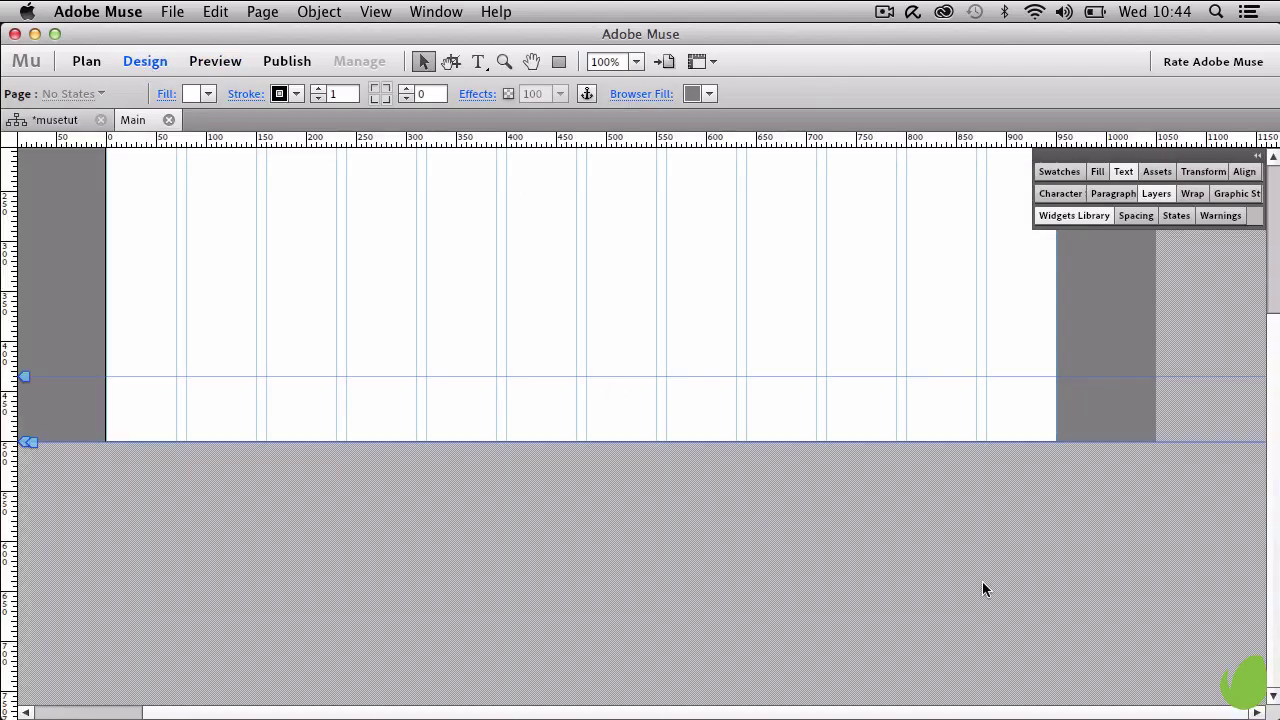
pyautogui.scroll(5, 1275, 560)
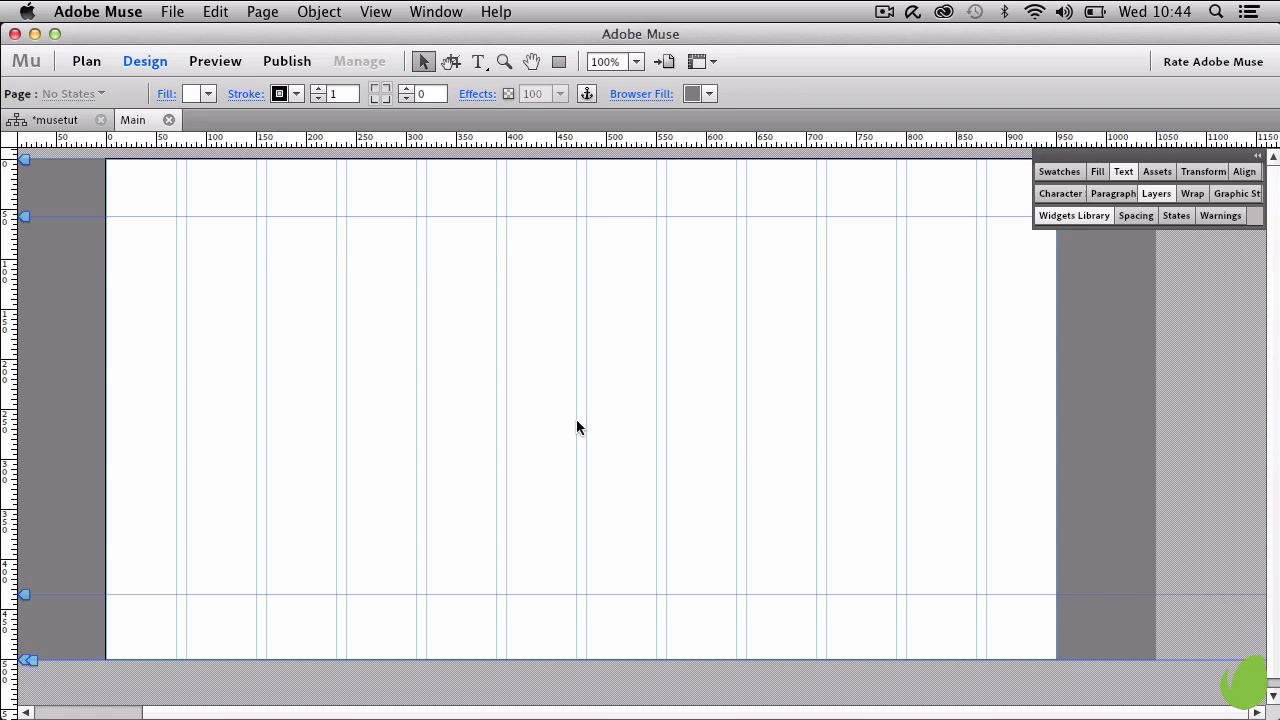
pyautogui.click(58, 121)
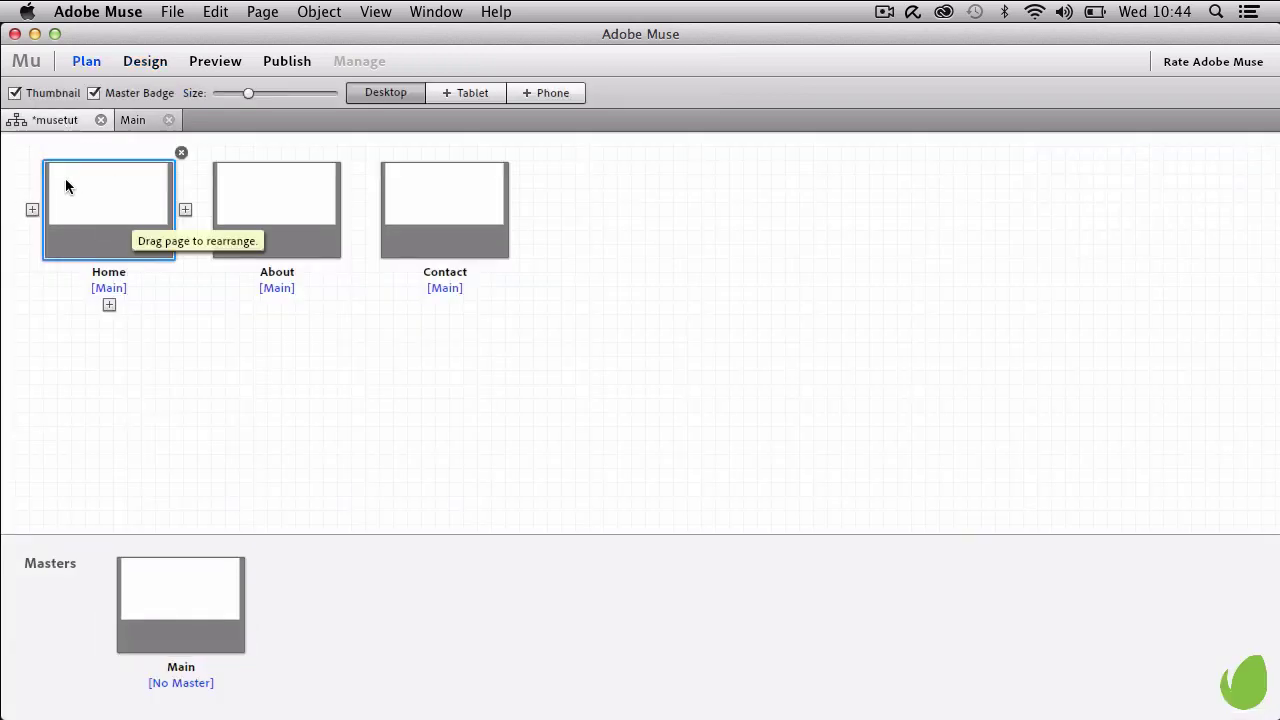
pyautogui.click(129, 121)
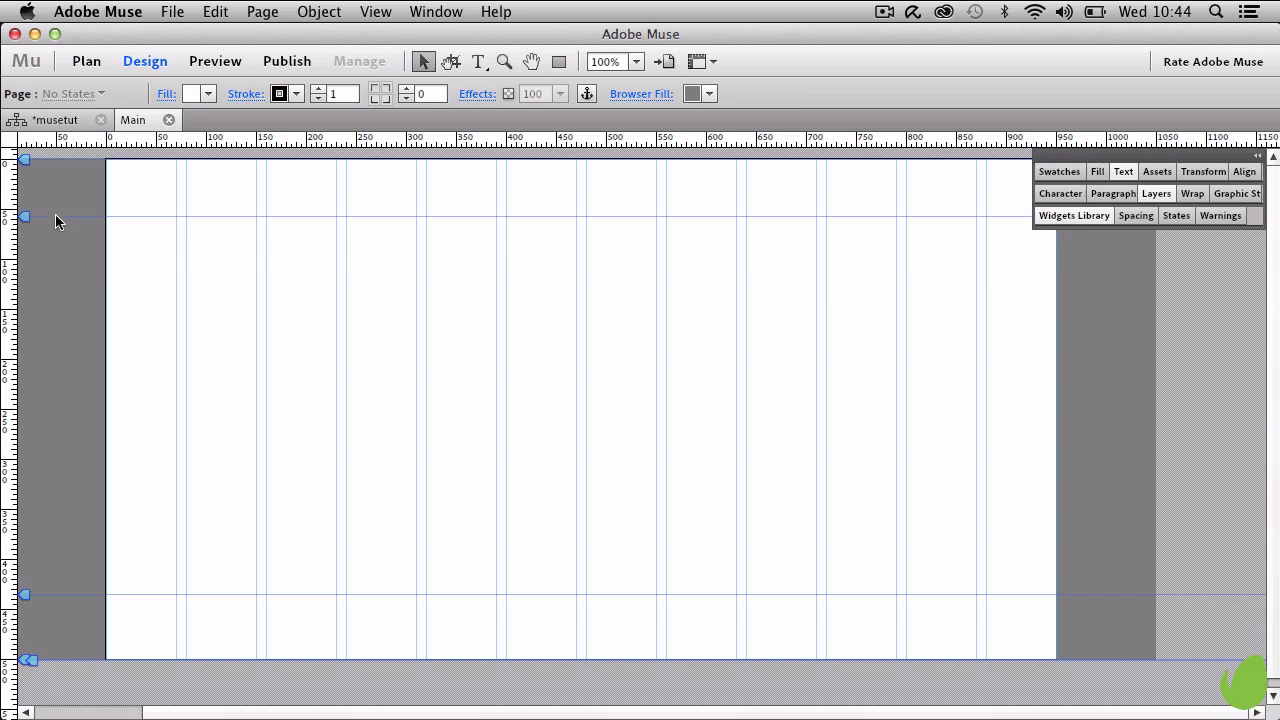
# Step: Try adding padding above the page, remove it again, and preview the Main master before returning to Design view
pyautogui.moveTo(28, 162); pyautogui.dragTo(27, 223)
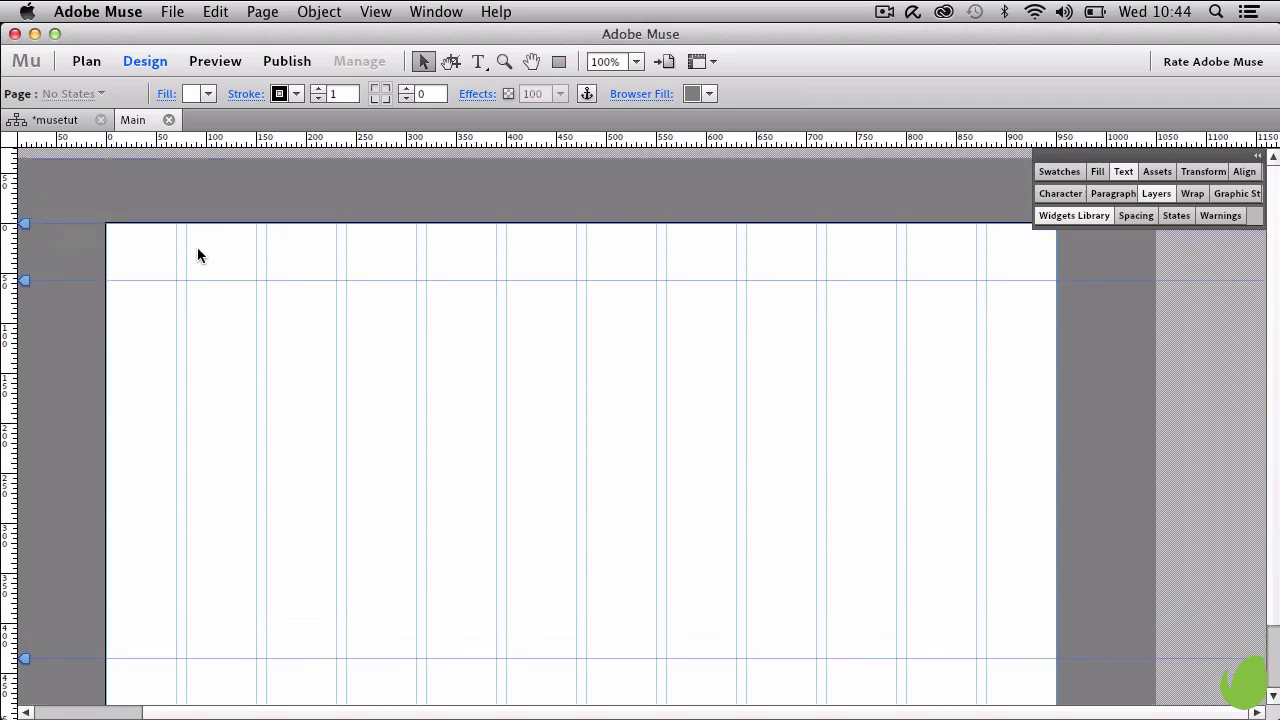
pyautogui.moveTo(25, 225); pyautogui.dragTo(28, 158)
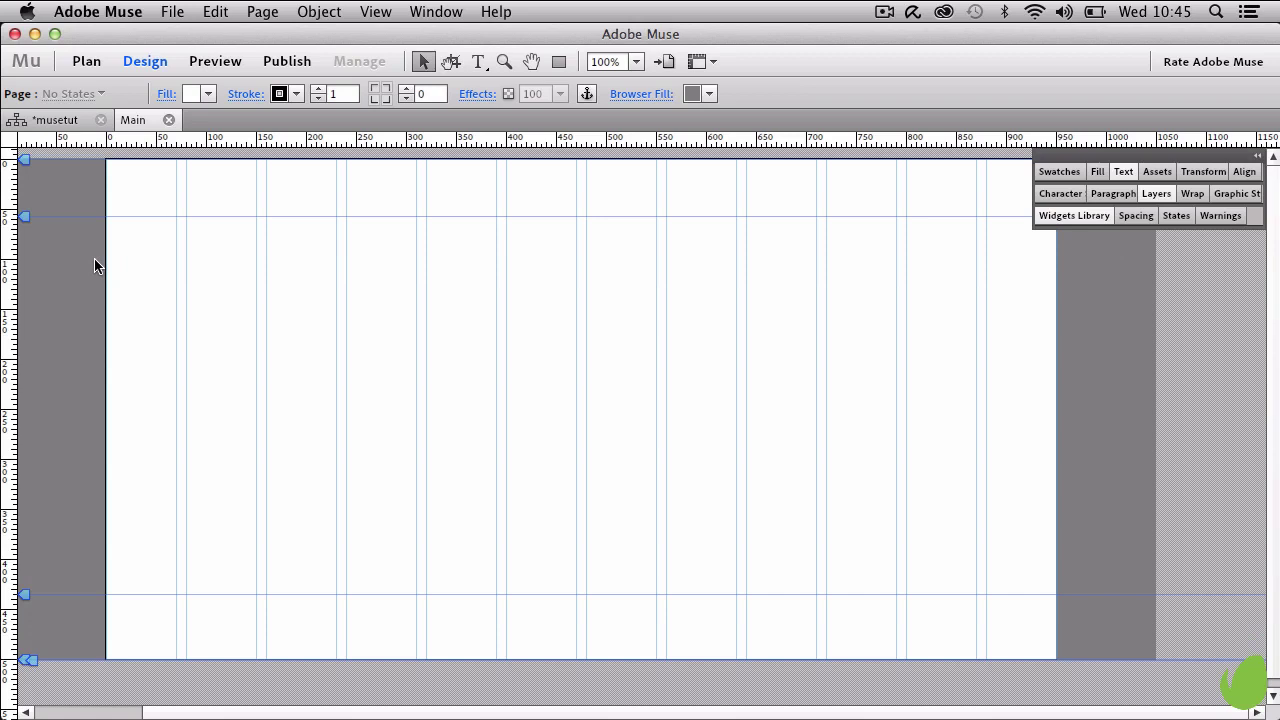
pyautogui.click(214, 63)
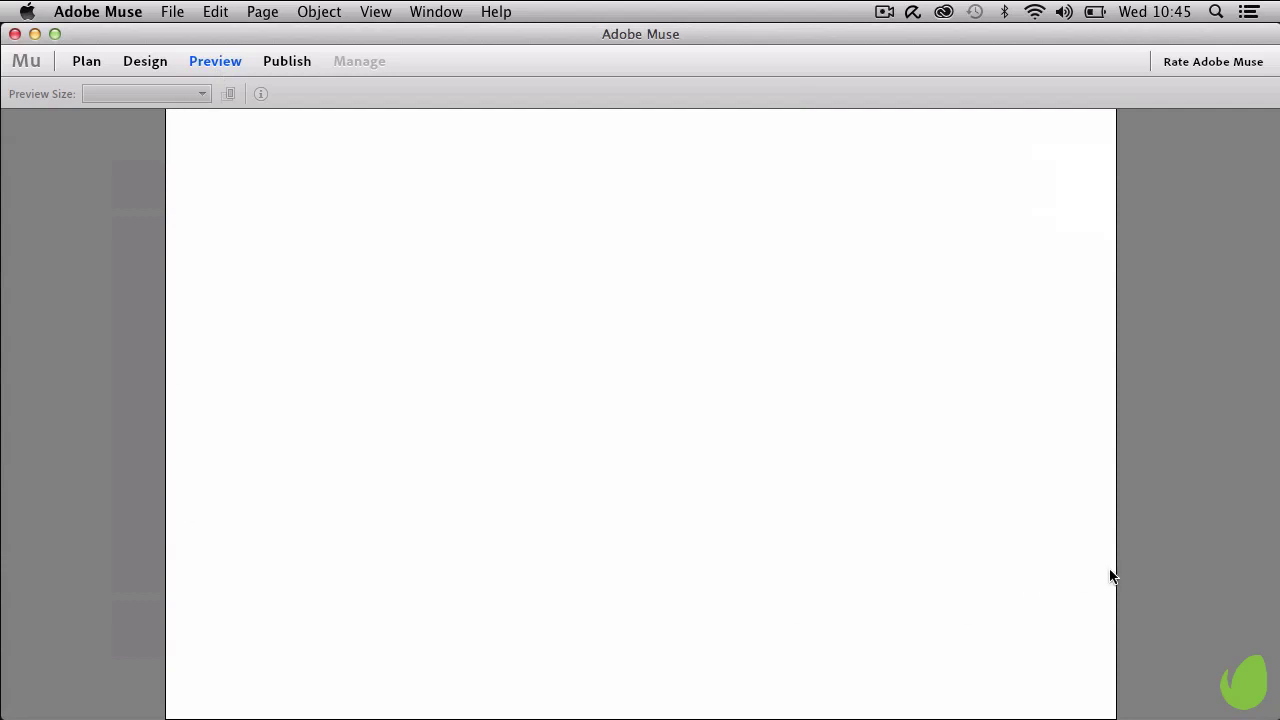
pyautogui.click(150, 64)
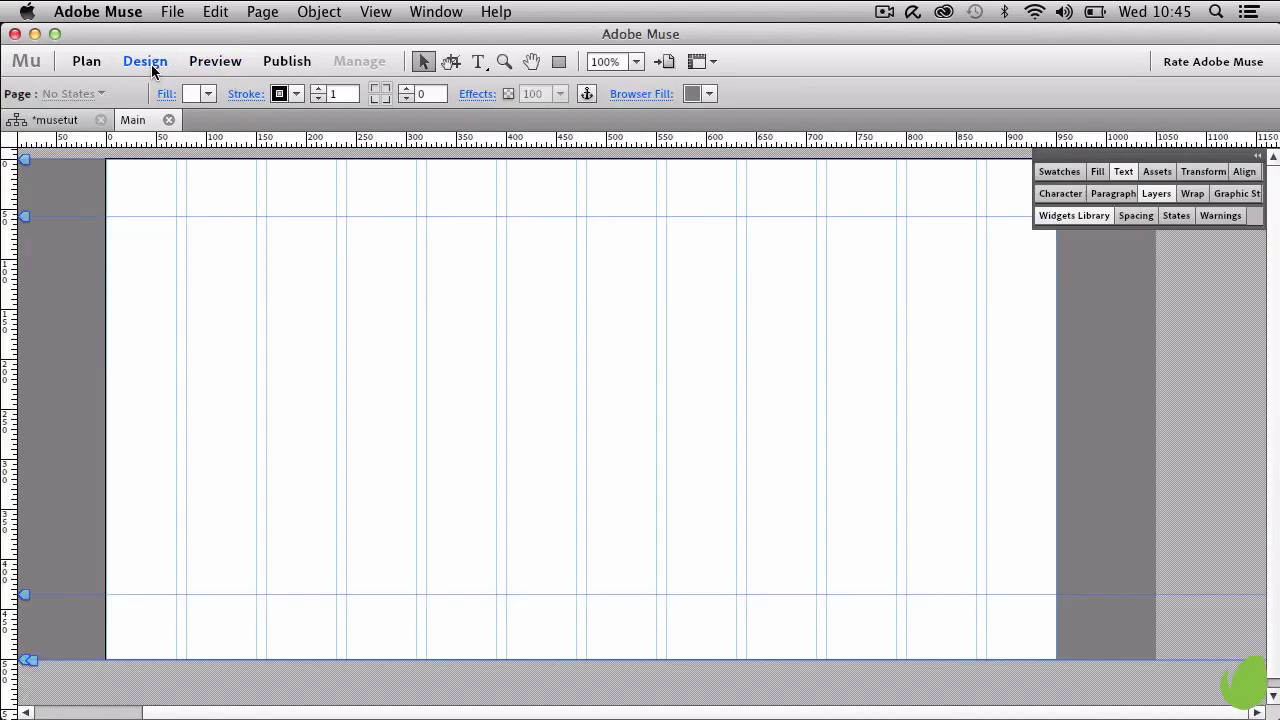
# Step: Set the Main master page's fill and stroke colours to None, preview the result, and return to Design view
pyautogui.click(207, 95)
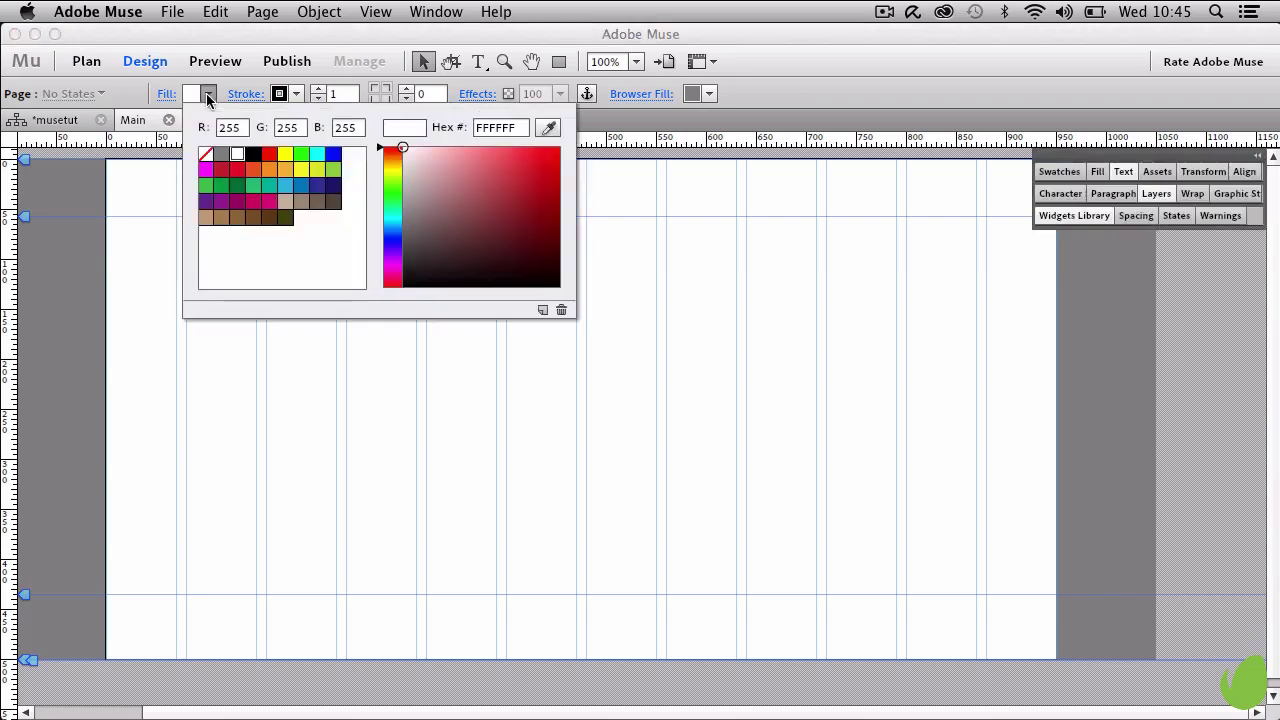
pyautogui.click(205, 157)
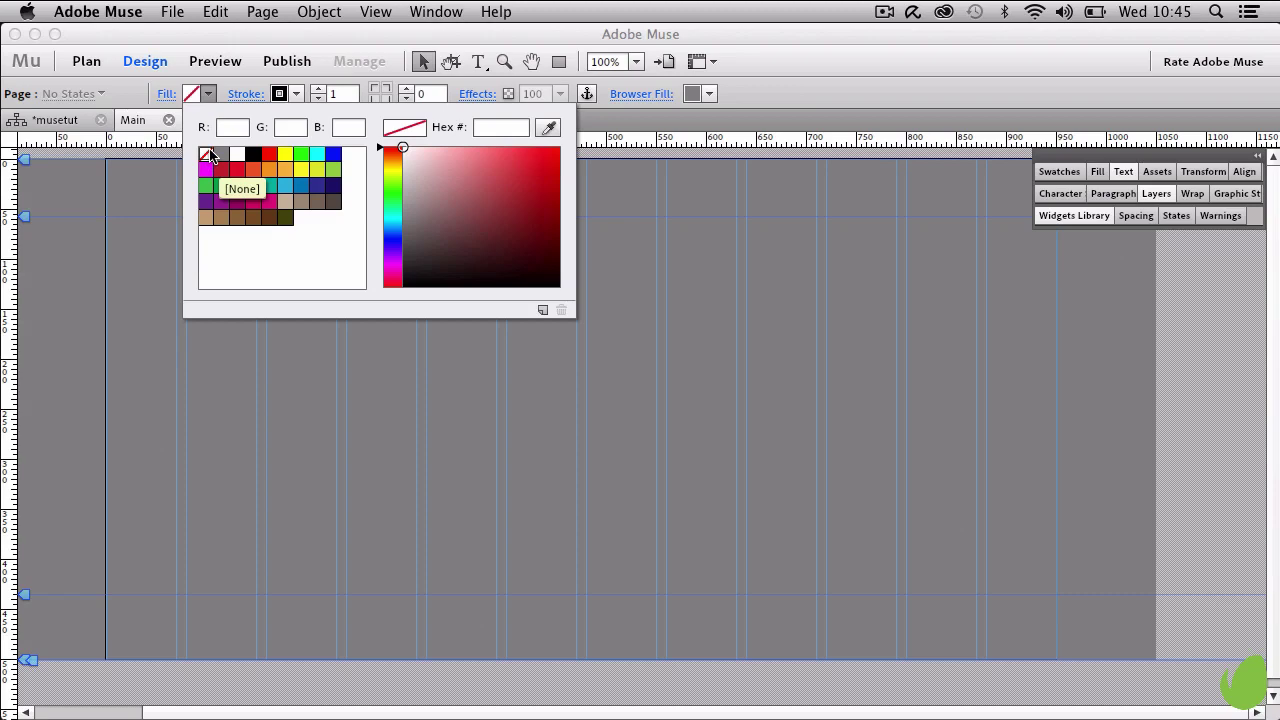
pyautogui.click(298, 103)
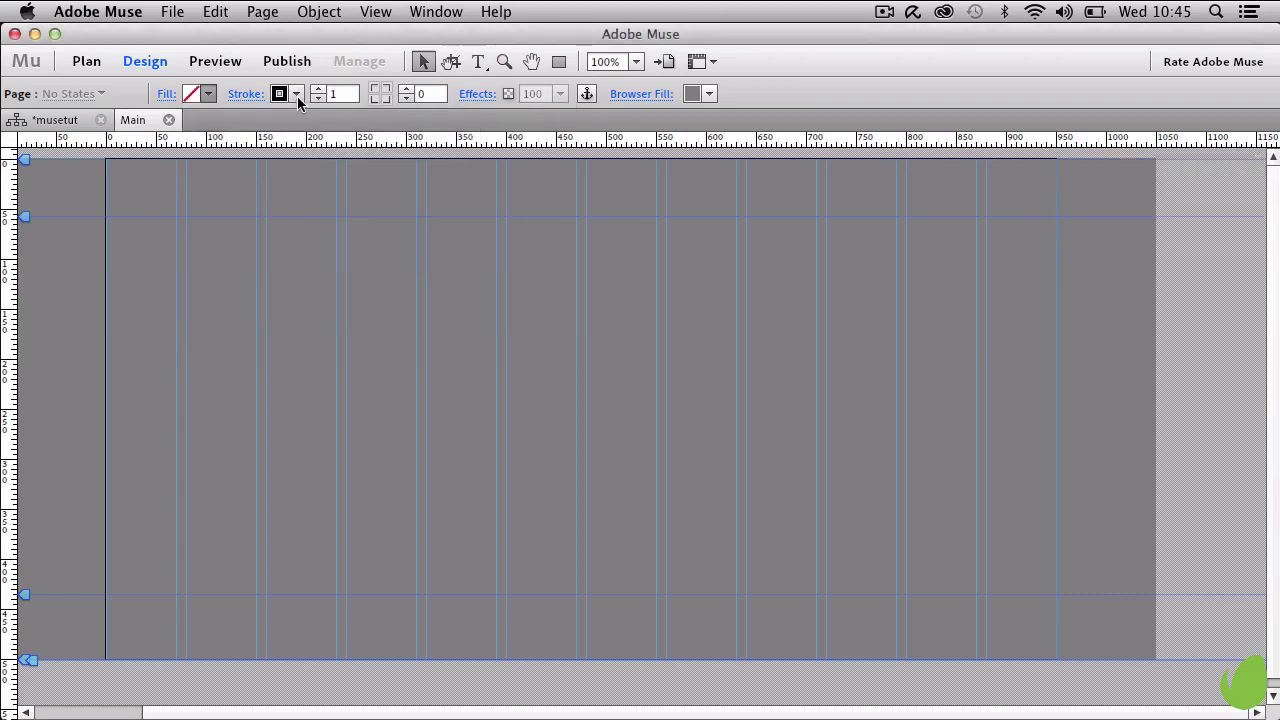
pyautogui.click(297, 96)
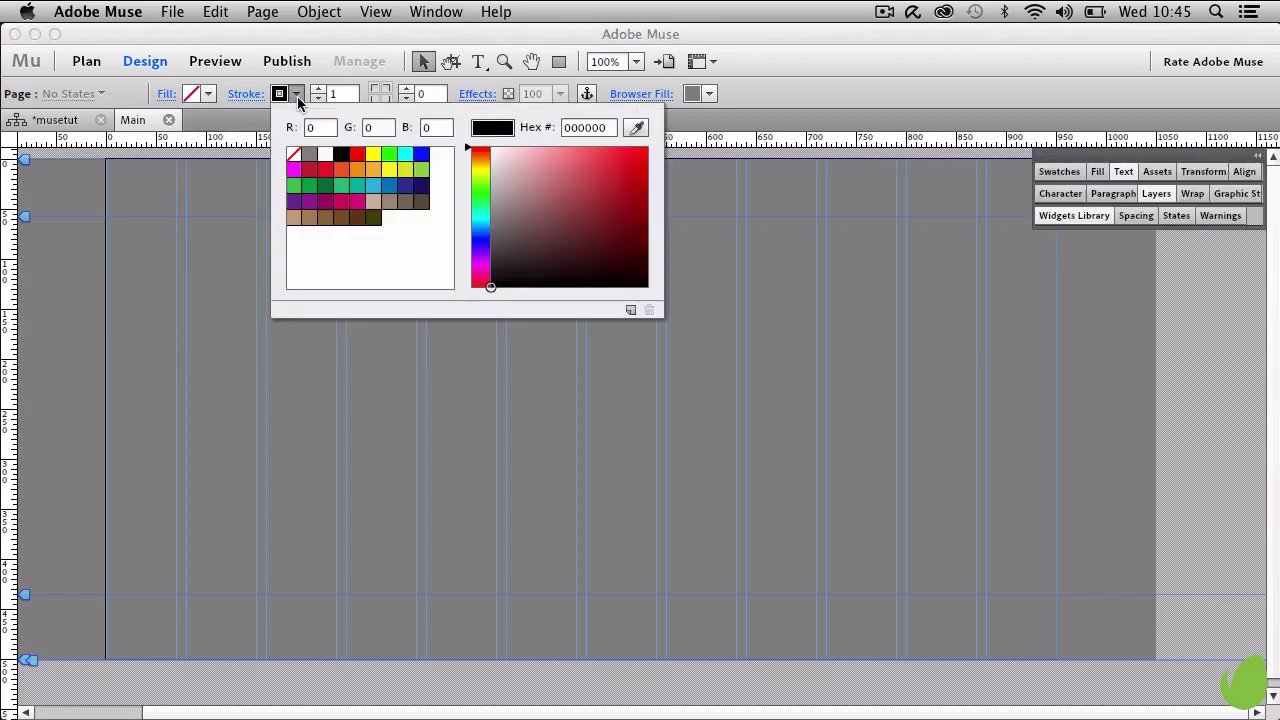
pyautogui.click(294, 156)
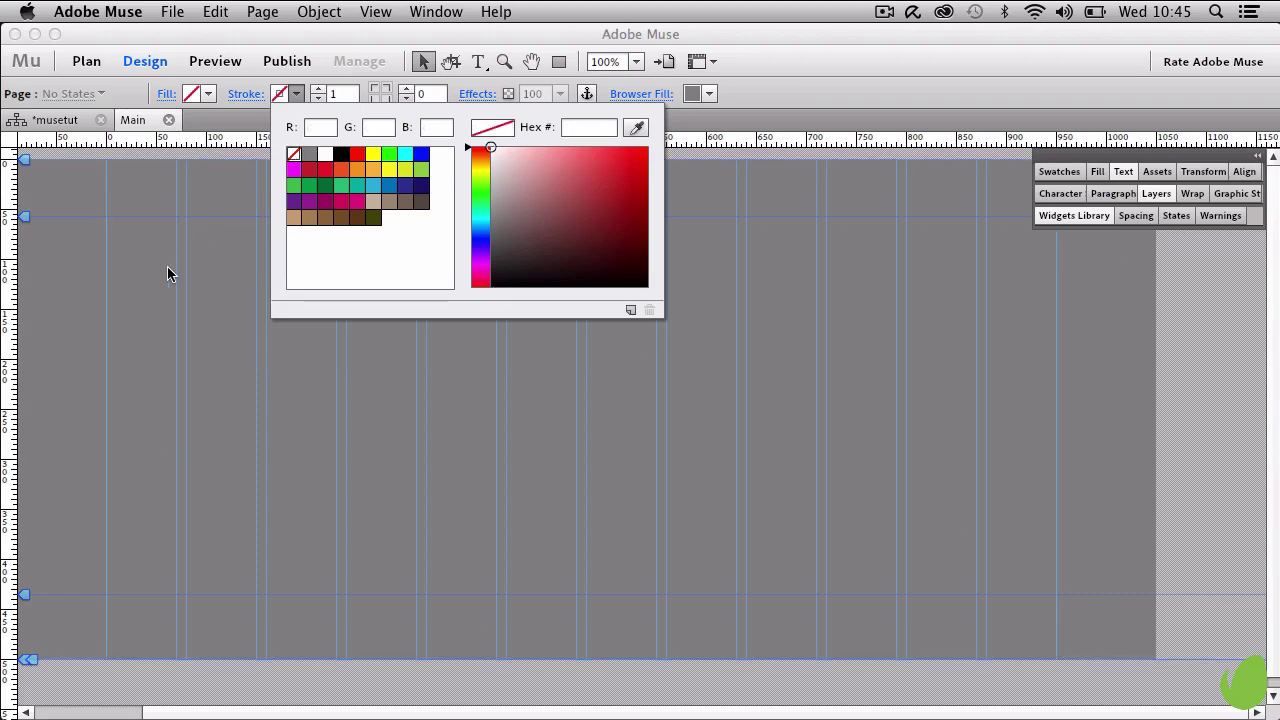
pyautogui.click(139, 303)
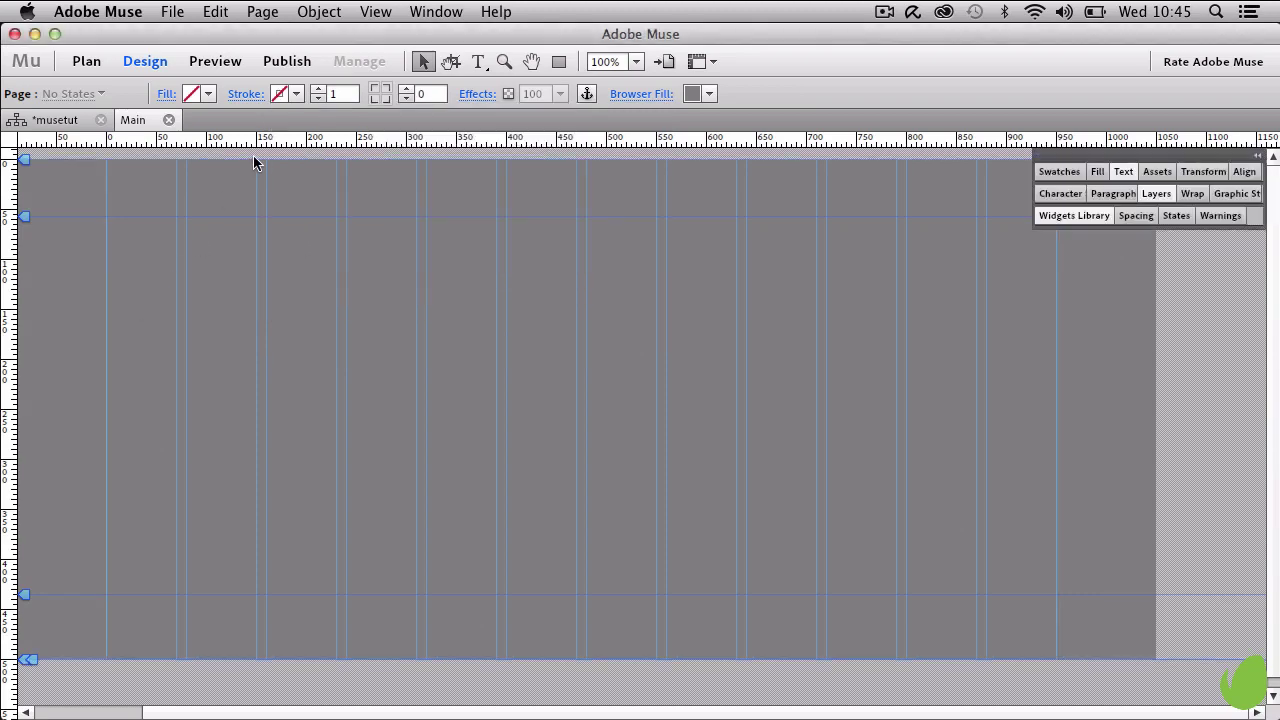
pyautogui.click(219, 62)
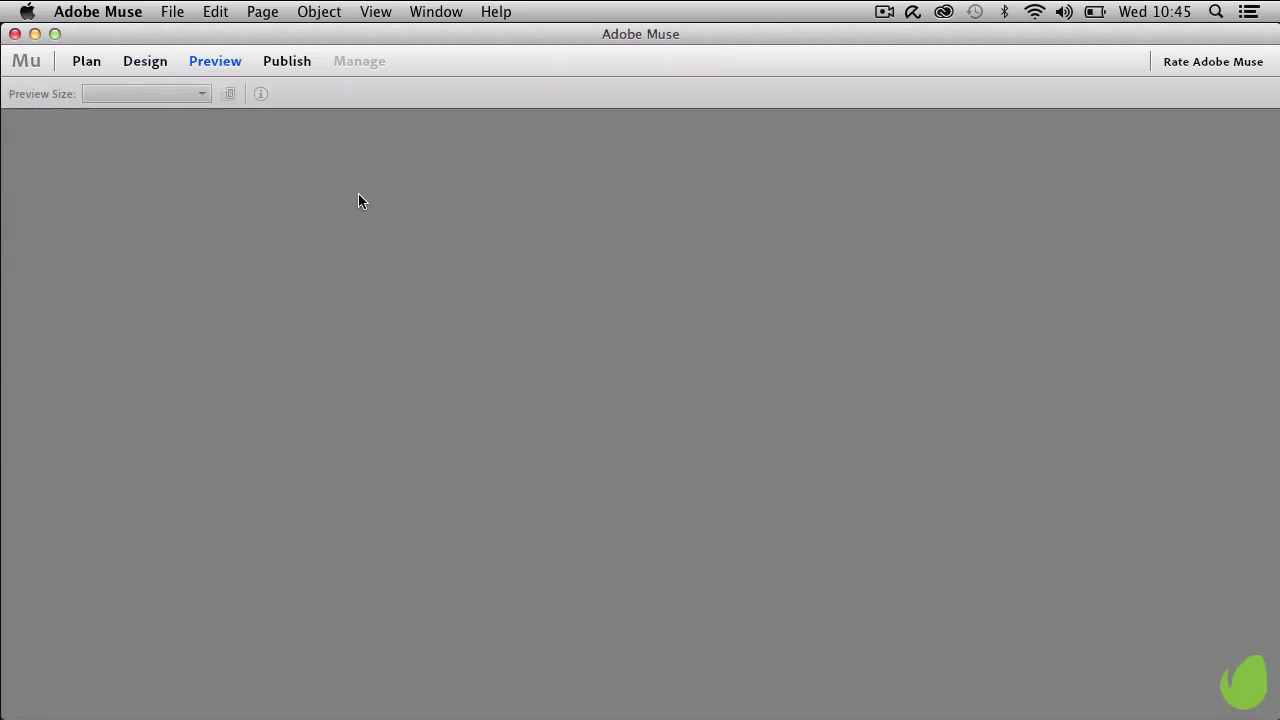
pyautogui.click(155, 61)
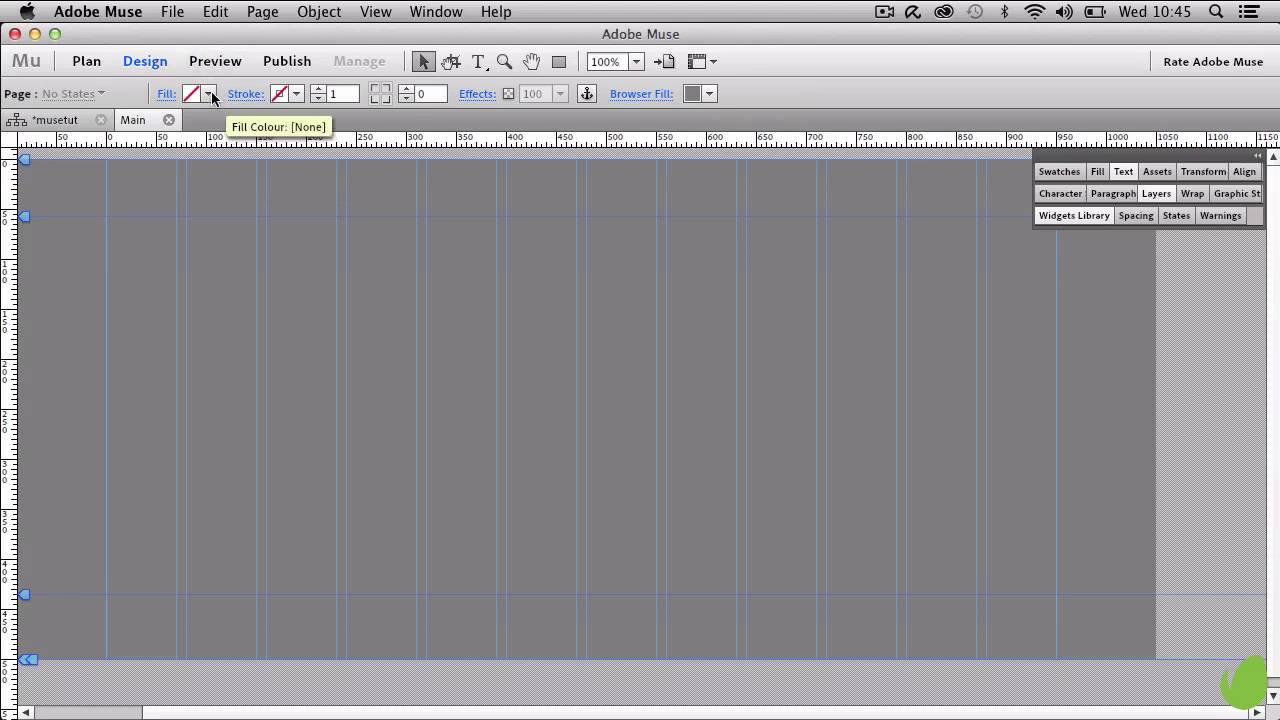
# Step: Set the Main master's browser fill to the light grey F4F4F4
pyautogui.click(708, 94)
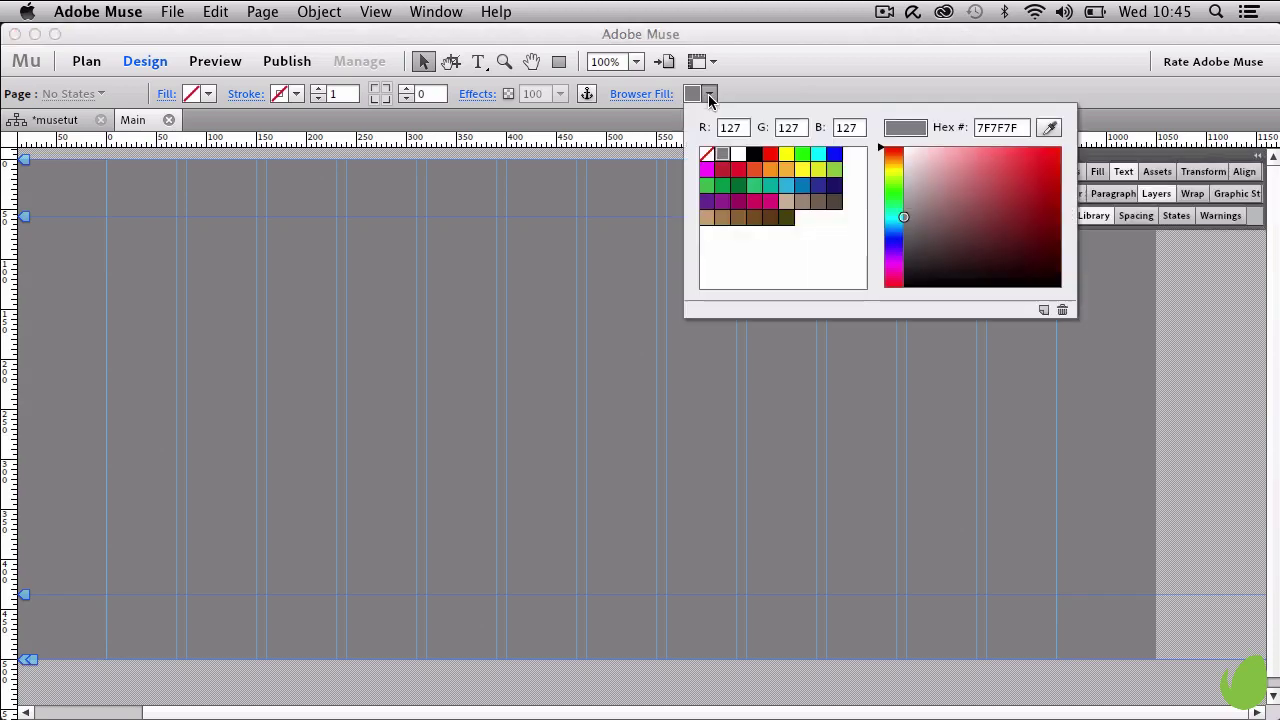
pyautogui.click(738, 154)
pyautogui.moveTo(923, 161)
pyautogui.mouseDown()
pyautogui.moveTo(962, 212)
pyautogui.moveTo(894, 151)
pyautogui.mouseUp()
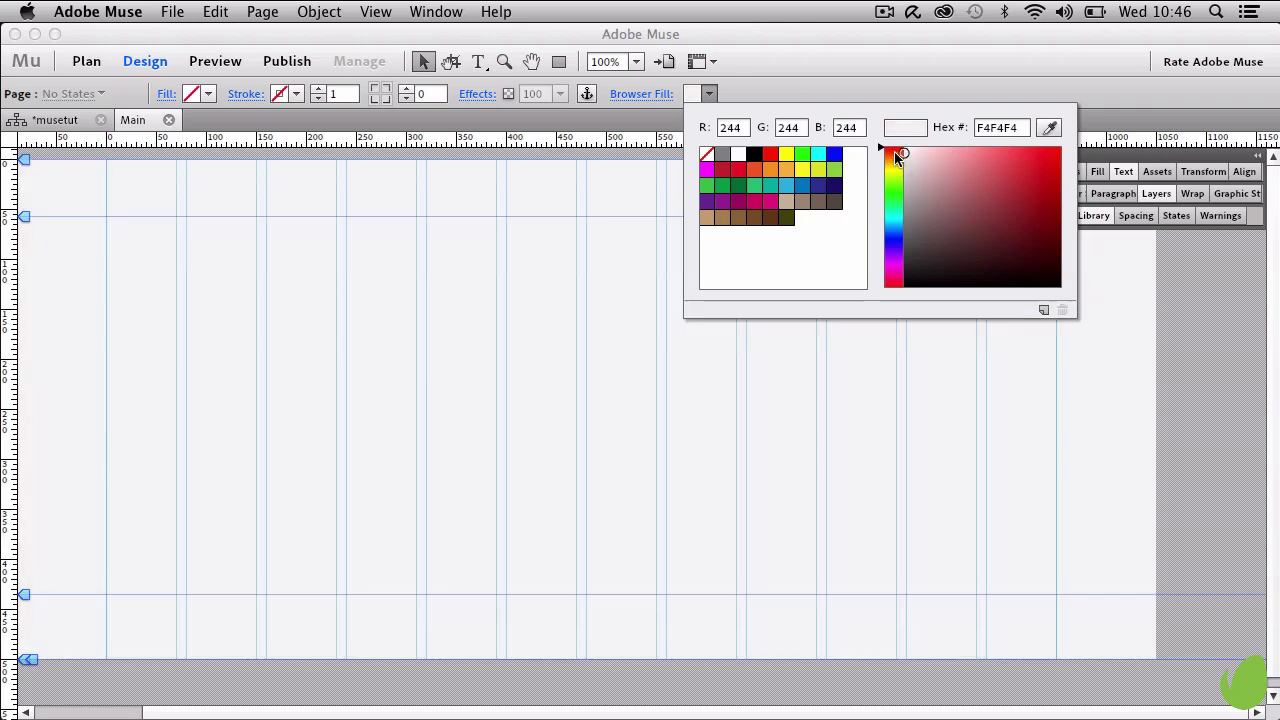
pyautogui.click(734, 81)
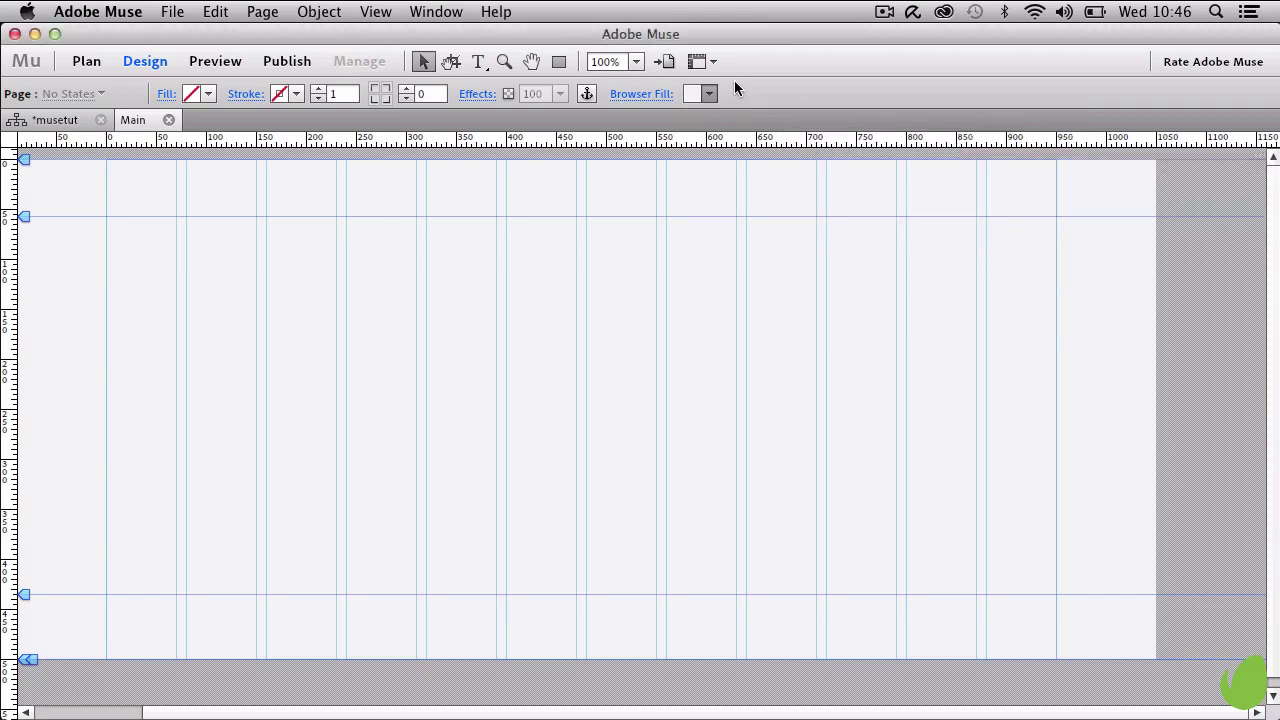
# Step: Change the browser fill type to Gradient and set its end colour to the tan swatch C7B299
pyautogui.click(648, 93)
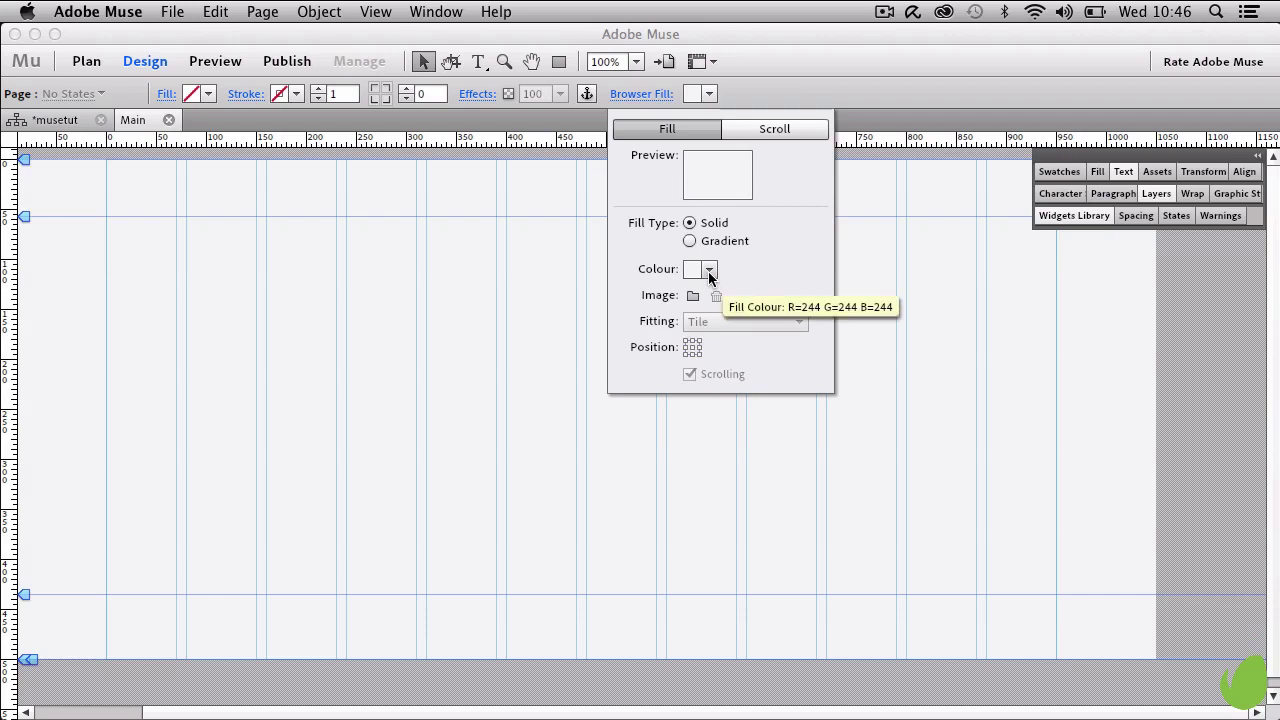
pyautogui.click(691, 240)
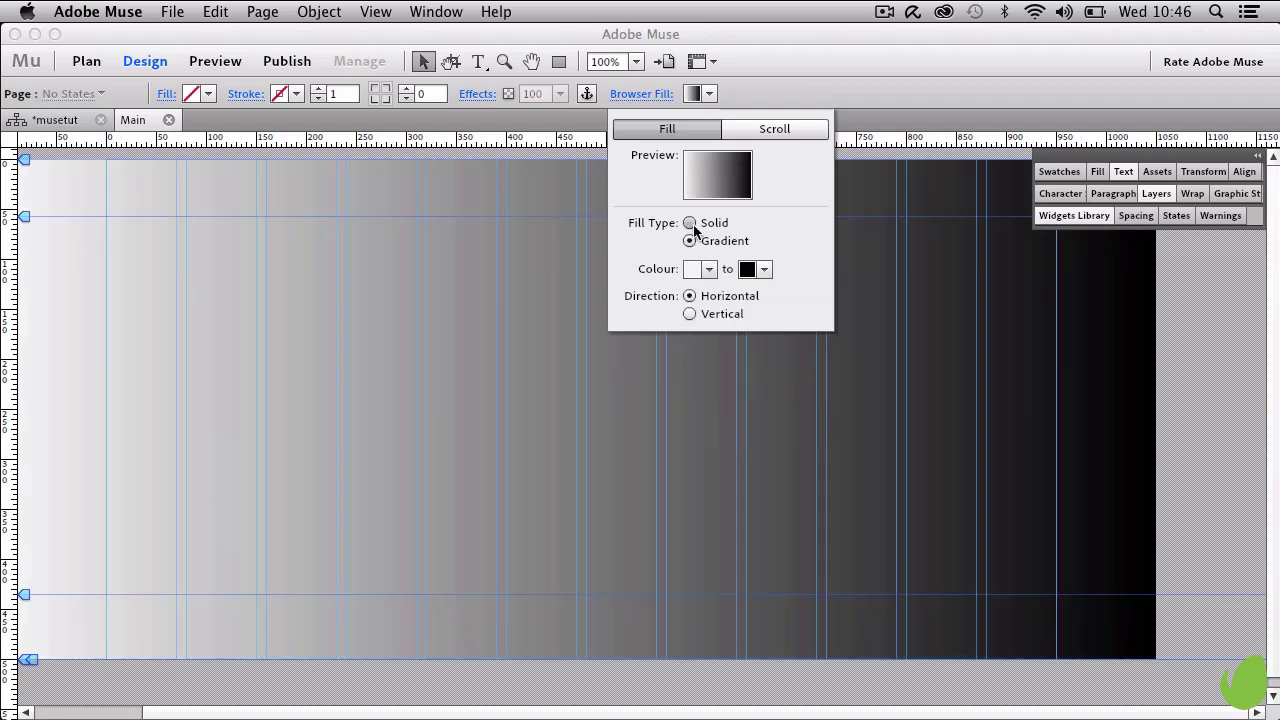
pyautogui.click(764, 269)
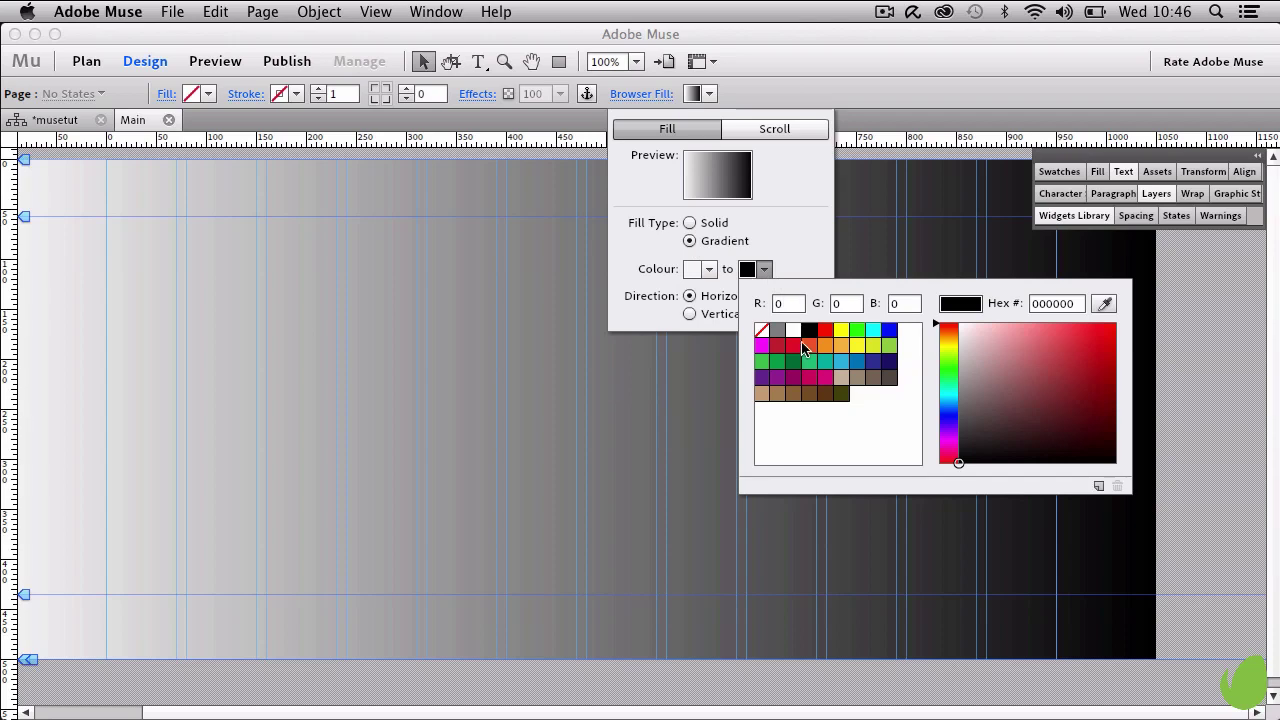
pyautogui.click(840, 377)
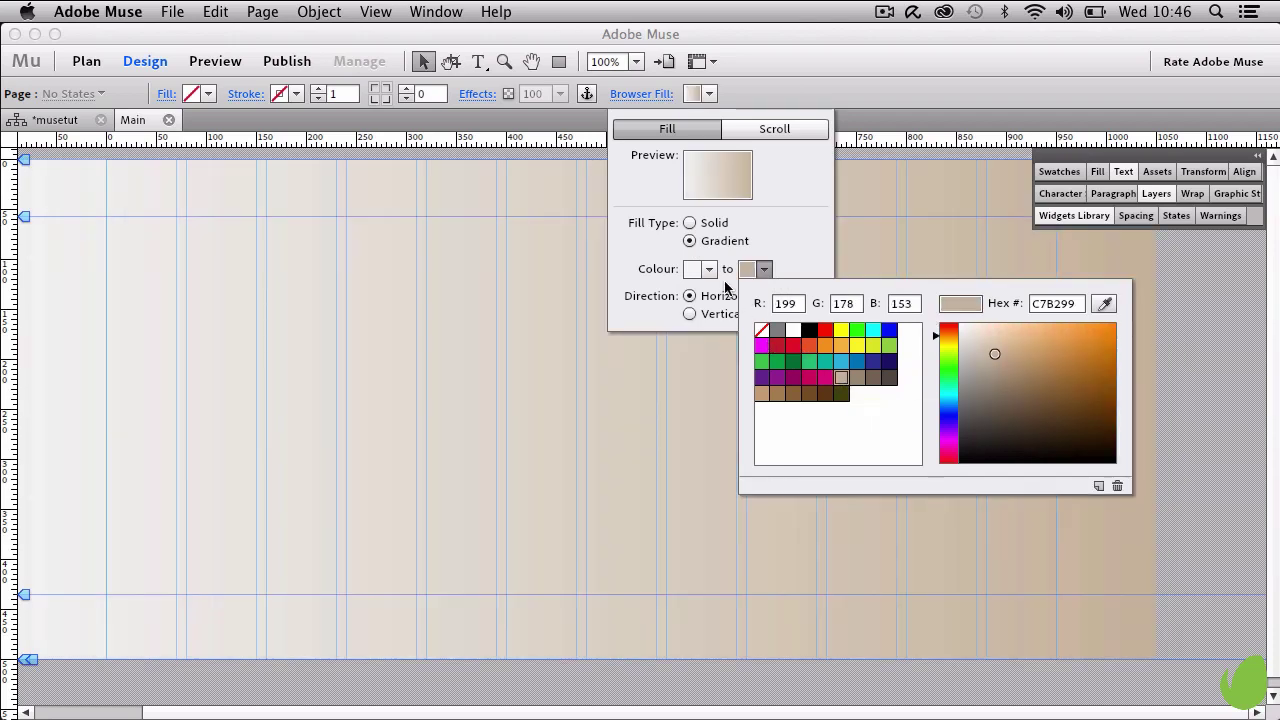
# Step: Switch the browser fill type to Solid and add envato_main.jpg from the assets folder as its background image
pyautogui.click(689, 223)
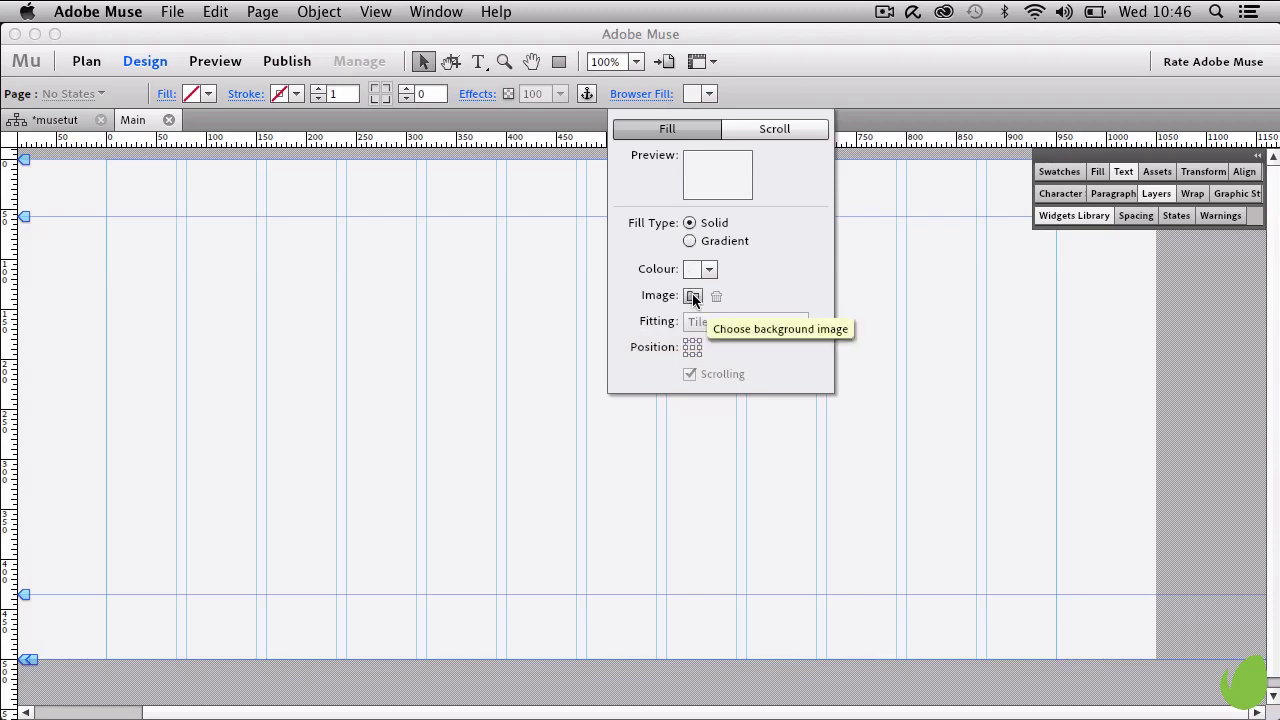
pyautogui.click(693, 296)
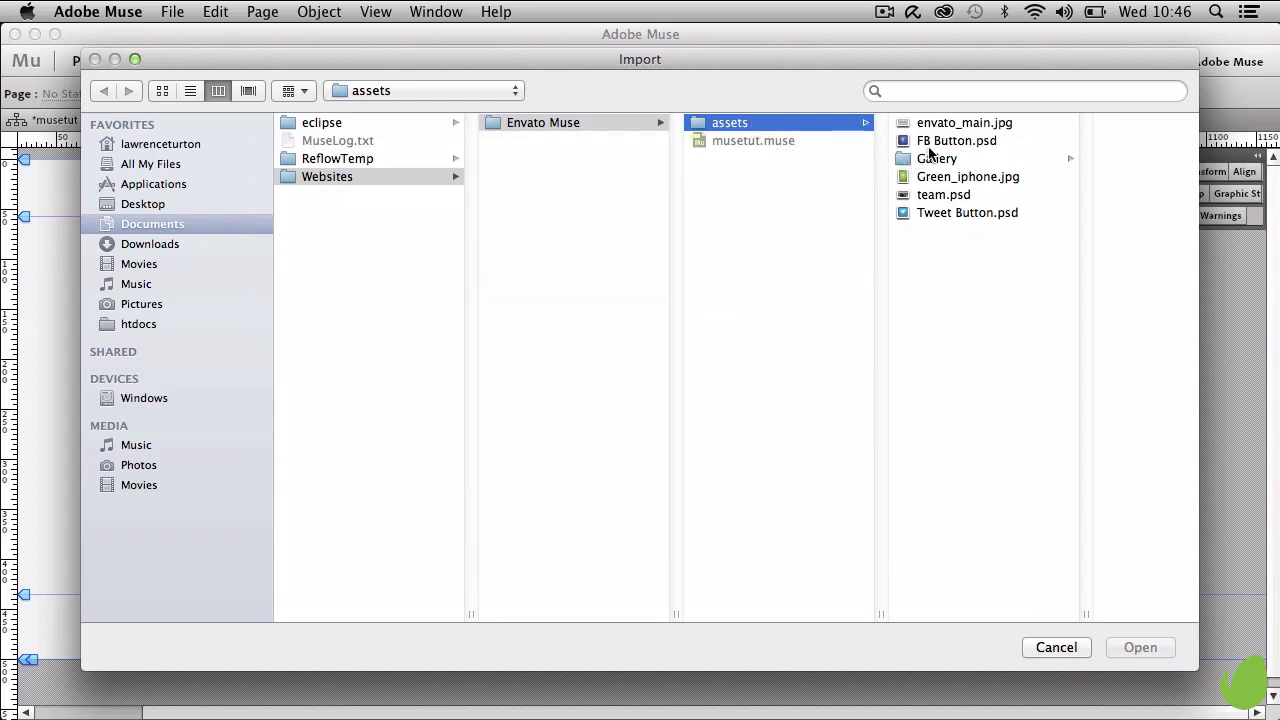
pyautogui.click(948, 124)
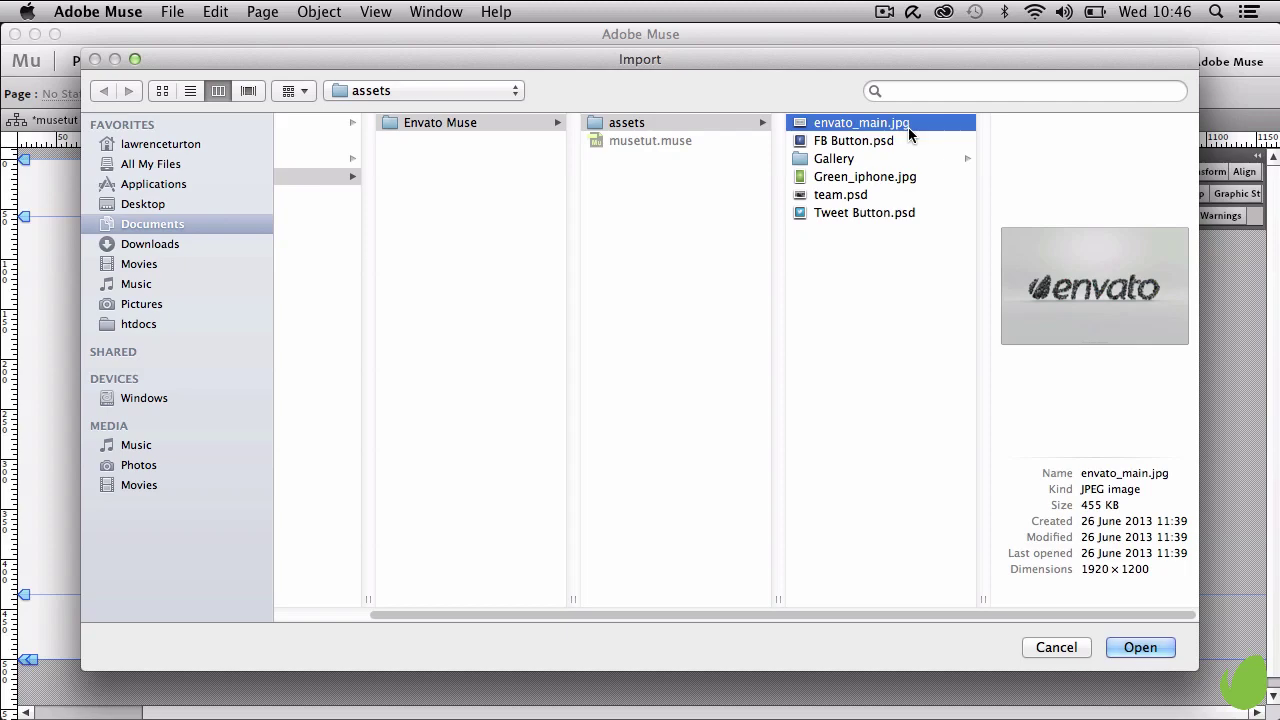
pyautogui.click(1130, 648)
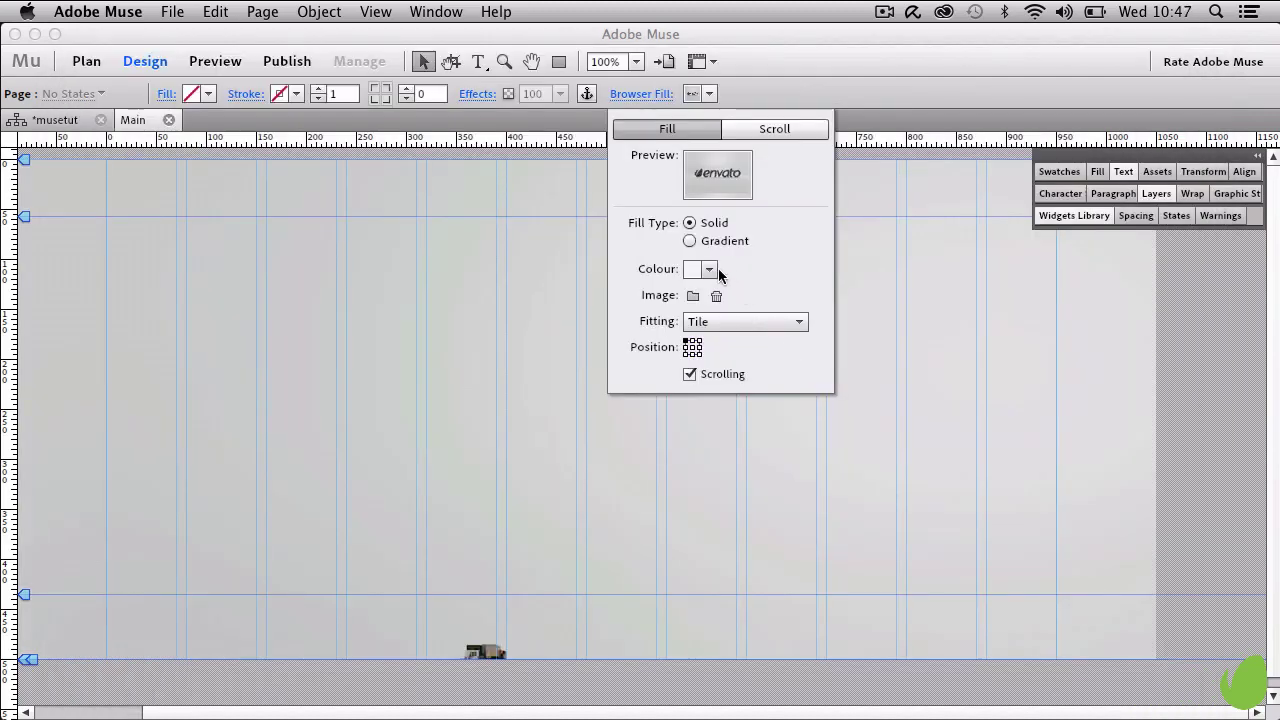
# Step: Try the Original Size, Tile, Tile Horizontally and Scale To Fit fitting options on the browser background image
pyautogui.click(718, 321)
pyautogui.click(718, 347)
pyautogui.click(715, 324)
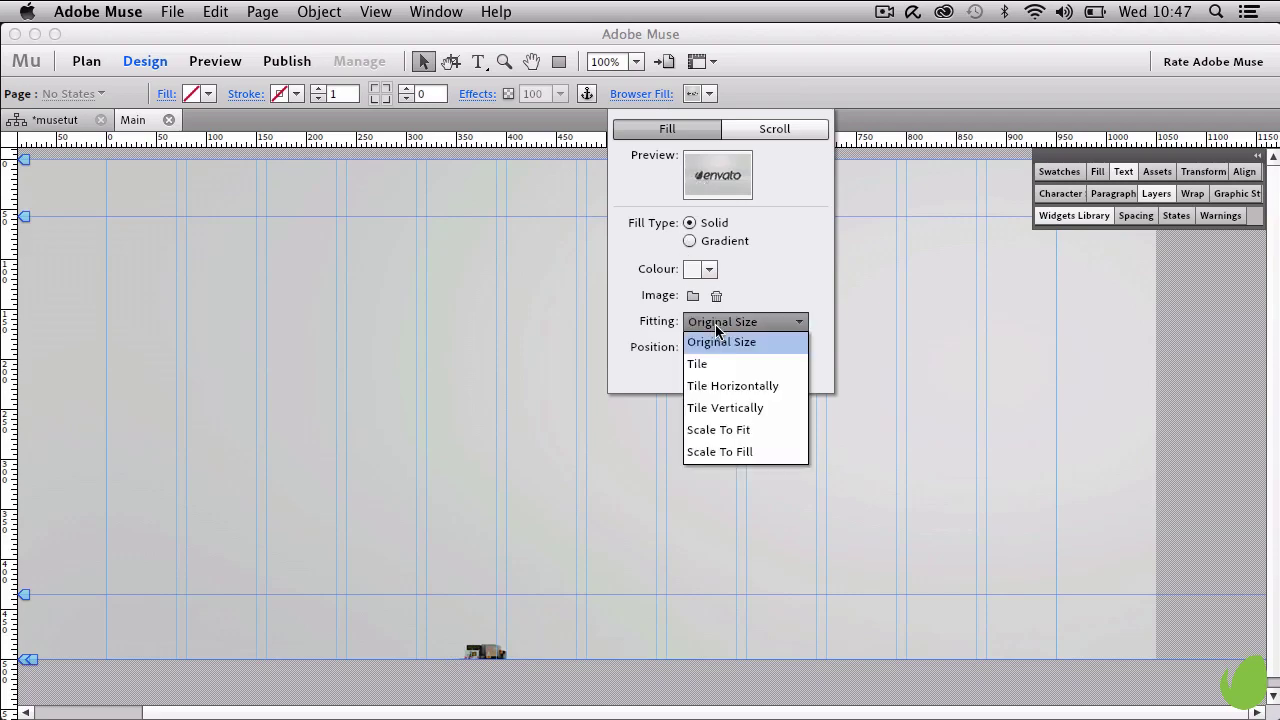
pyautogui.click(716, 363)
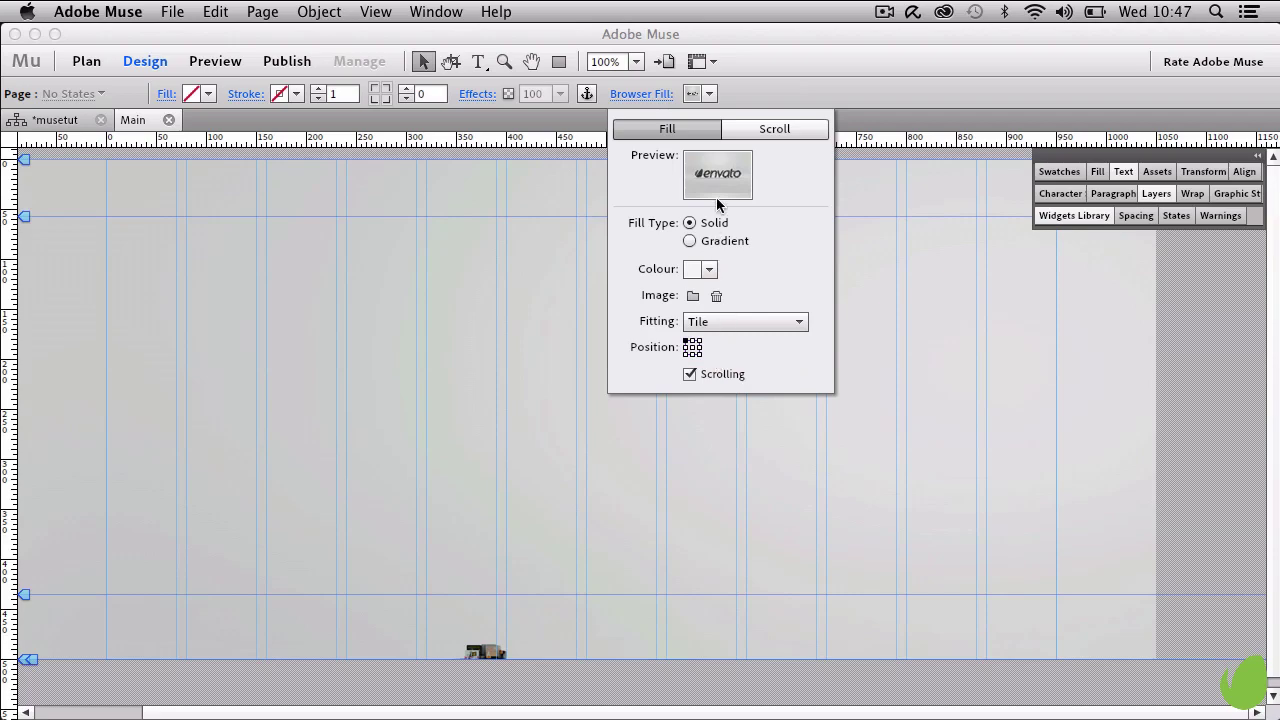
pyautogui.click(707, 316)
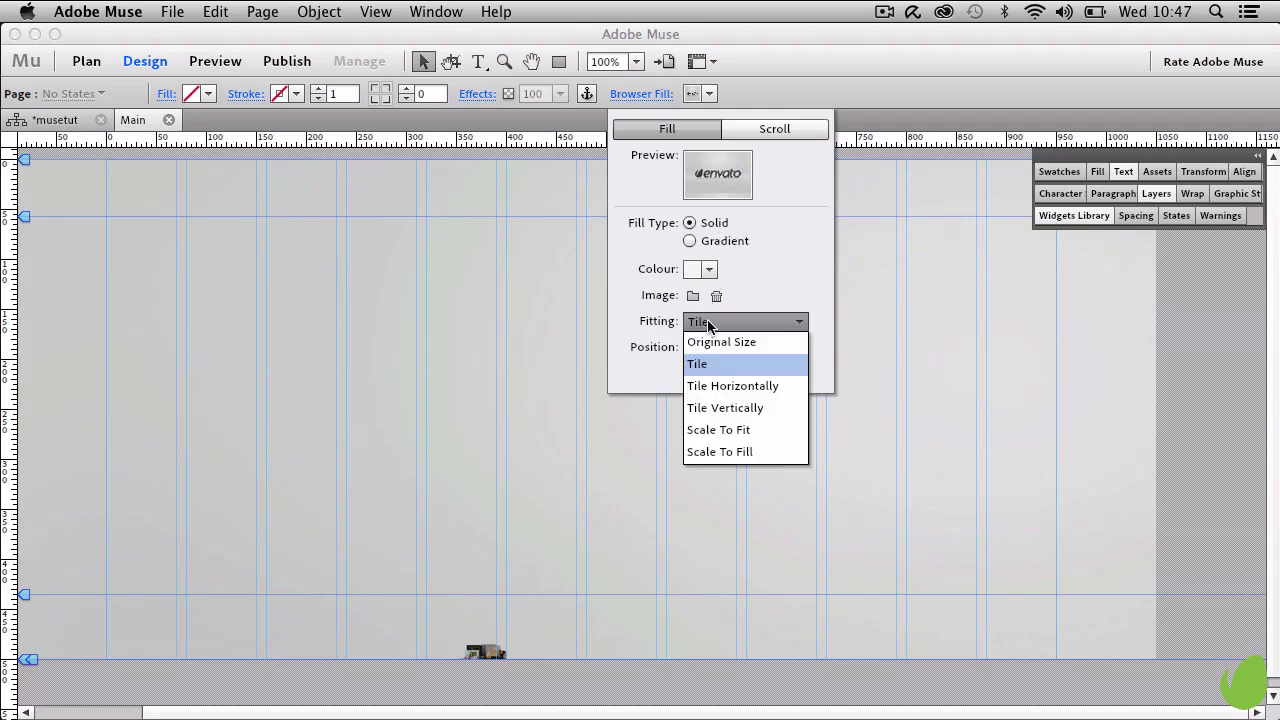
pyautogui.click(732, 388)
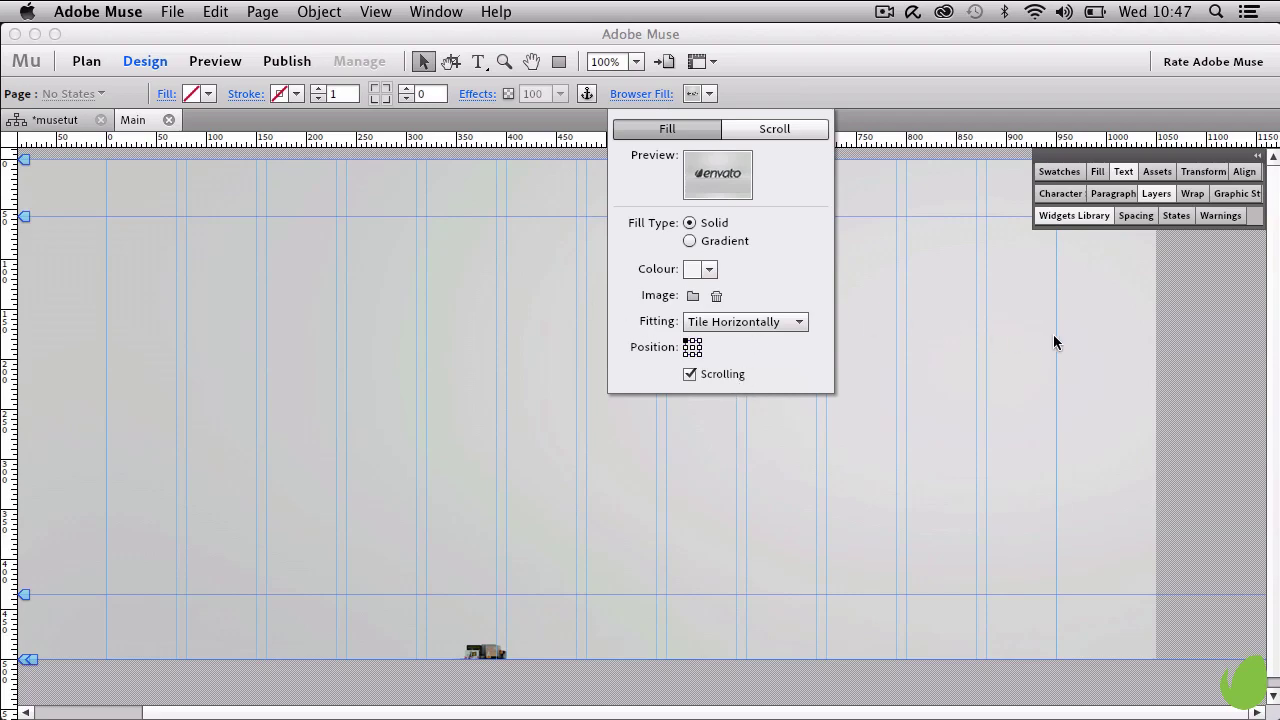
pyautogui.click(776, 325)
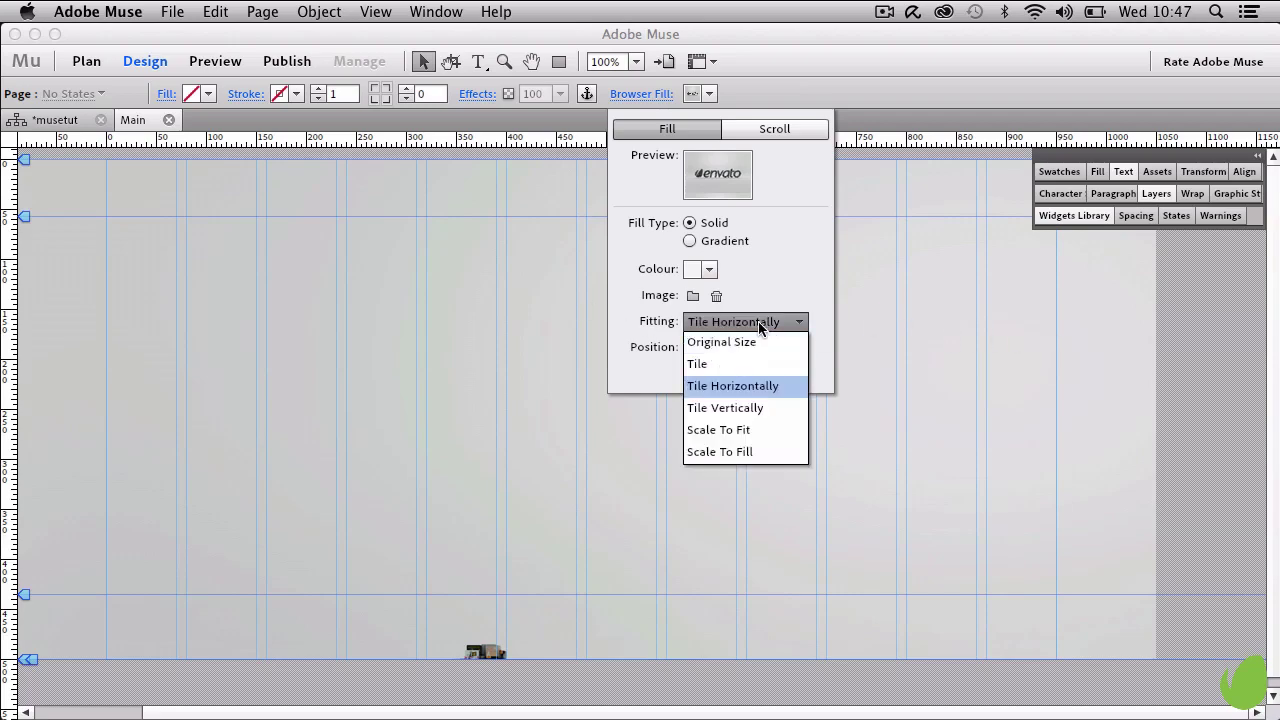
pyautogui.click(744, 431)
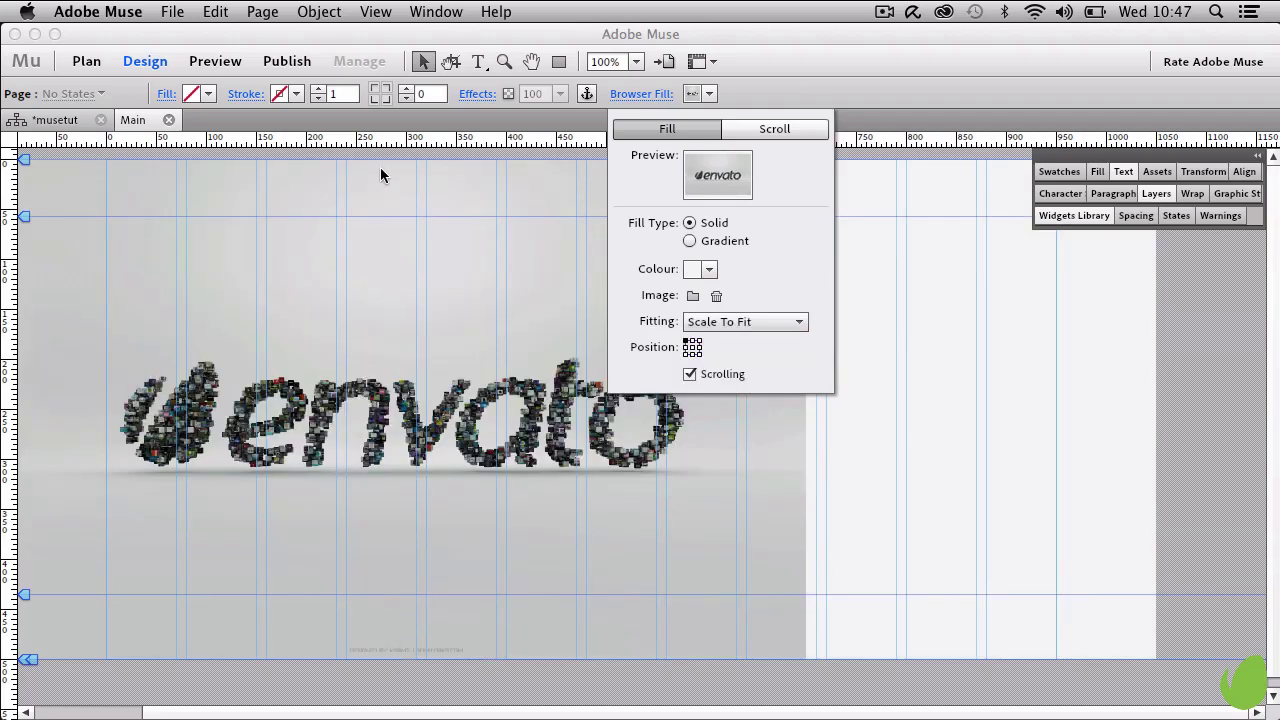
pyautogui.click(740, 322)
pyautogui.click(740, 324)
# Step: Set the browser fill colour to the grey C6C8C7 sampled from the lower edge area of the background image
pyautogui.click(713, 272)
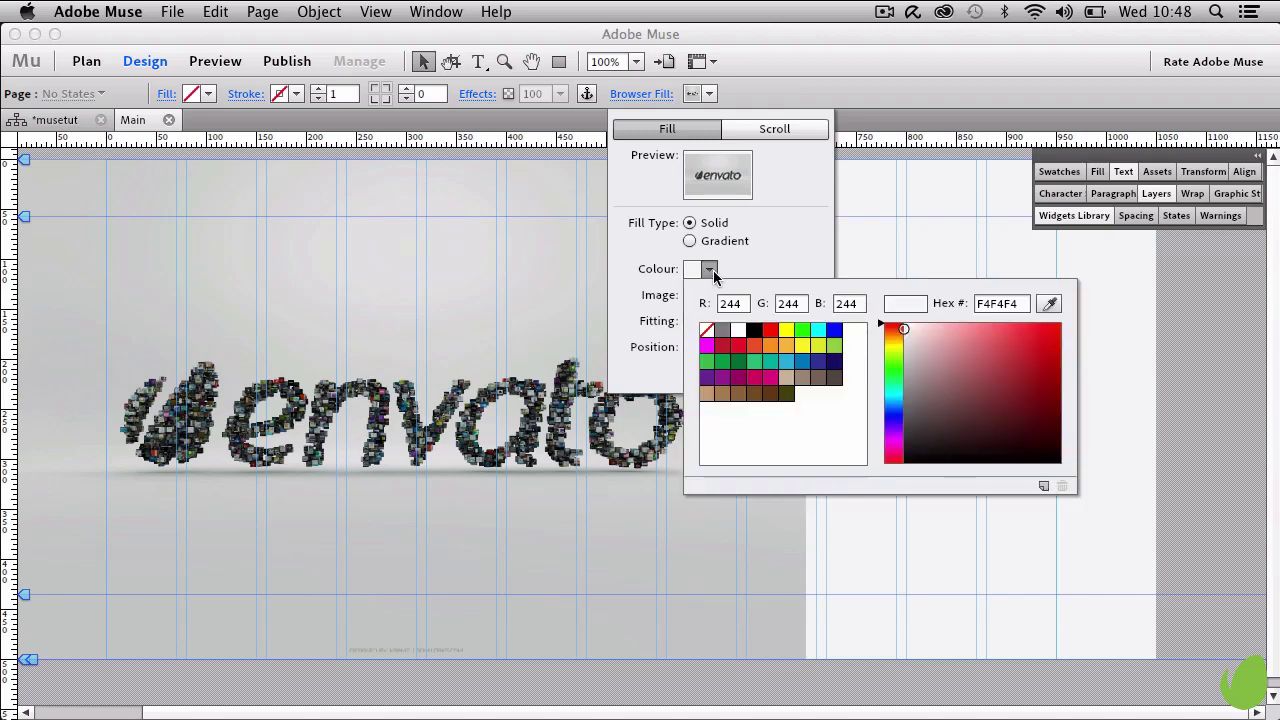
pyautogui.click(1050, 305)
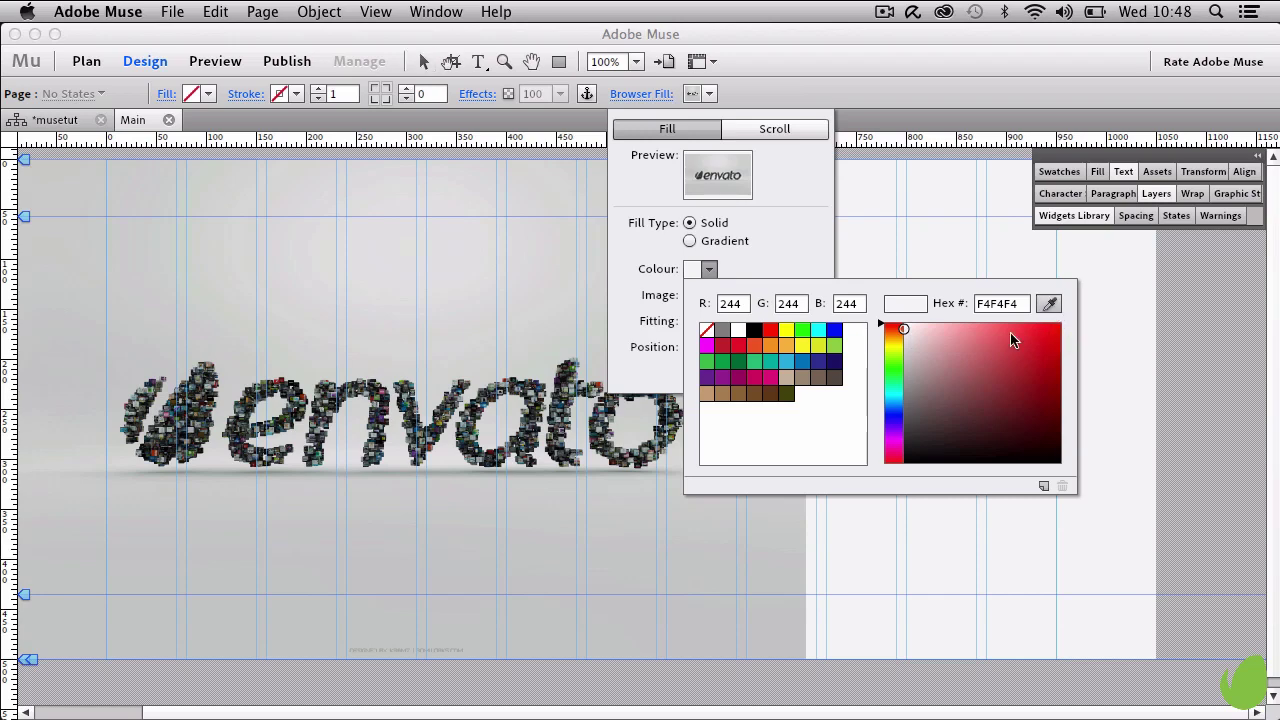
pyautogui.click(792, 541)
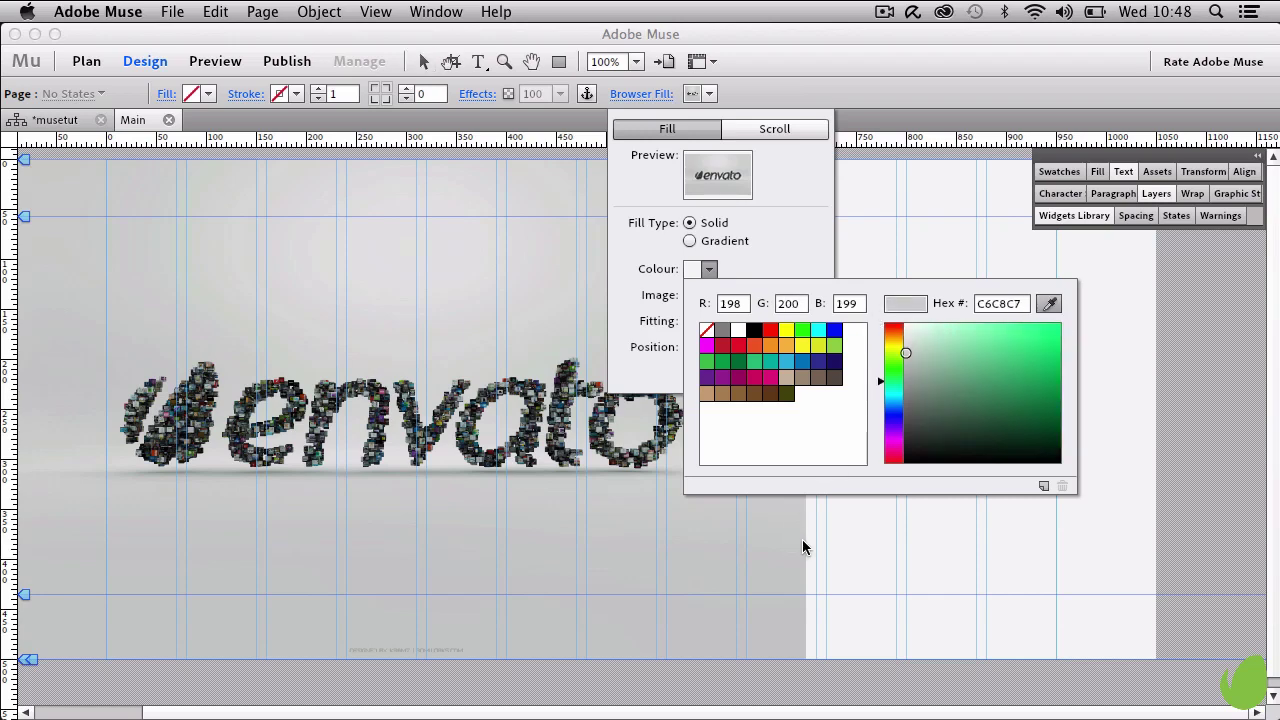
pyautogui.click(801, 540)
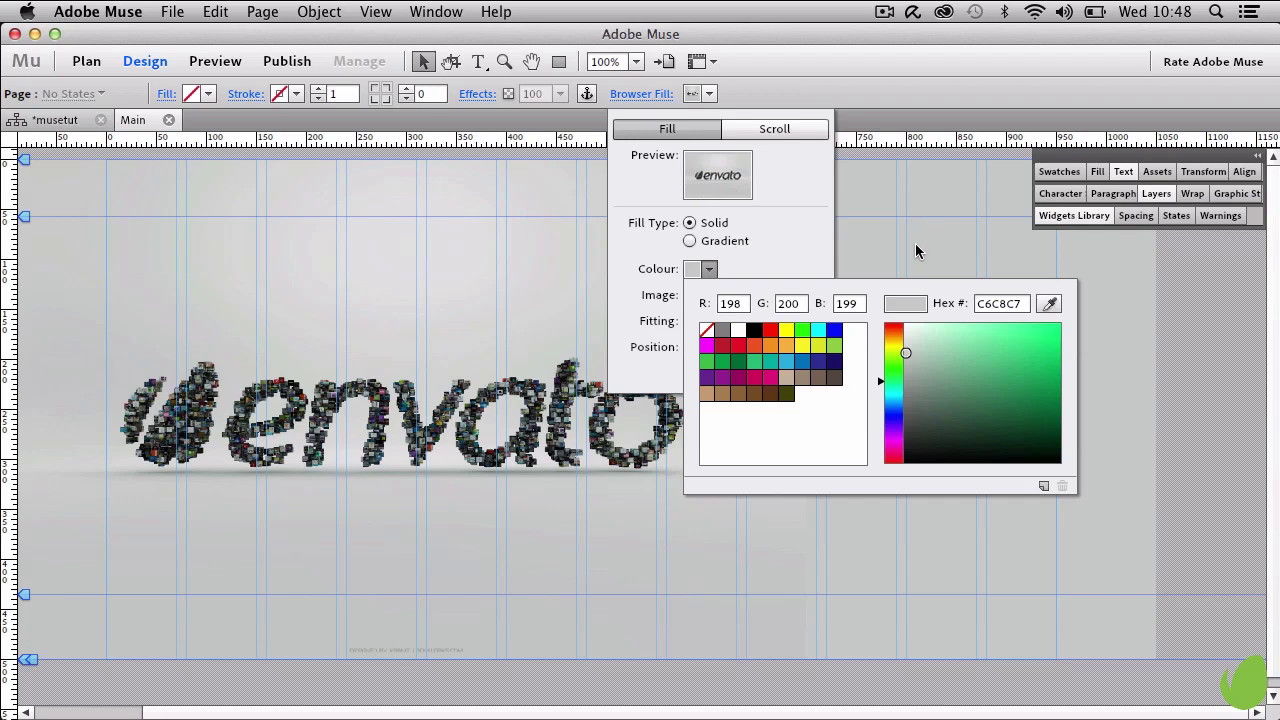
pyautogui.click(737, 265)
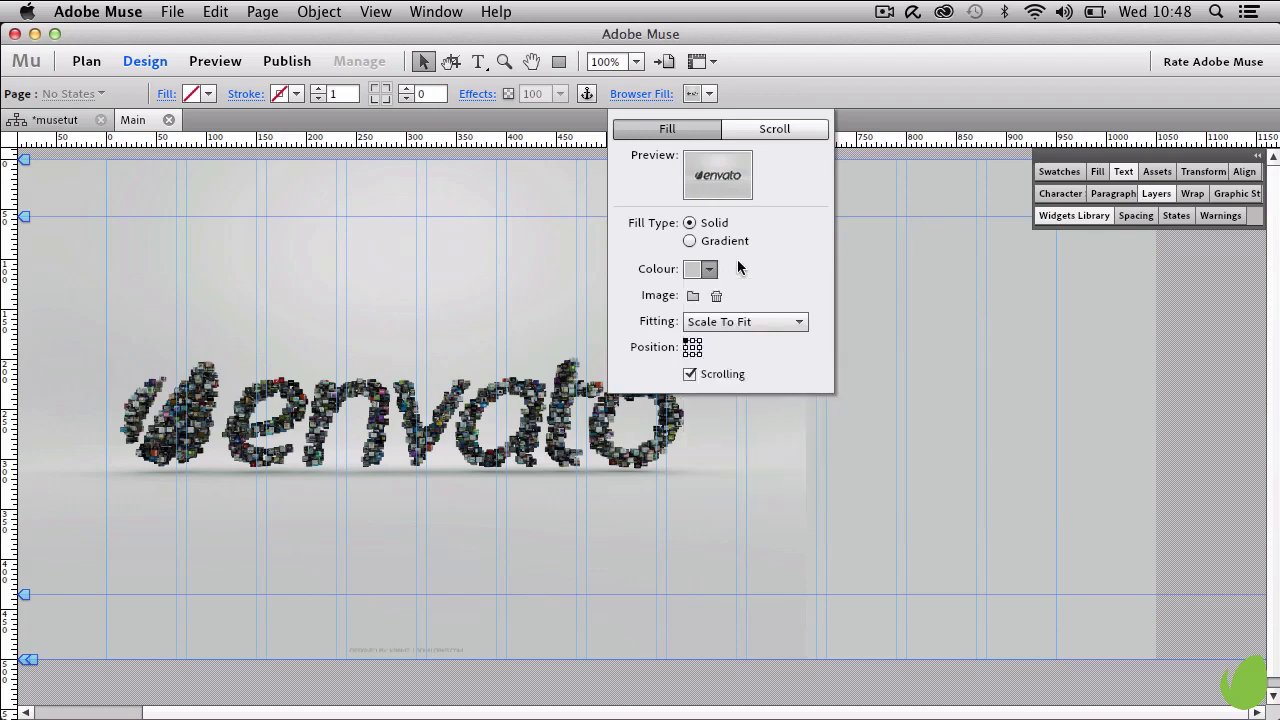
# Step: Set the browser background image's fitting to Scale To Fill and its position to the centre
pyautogui.click(726, 322)
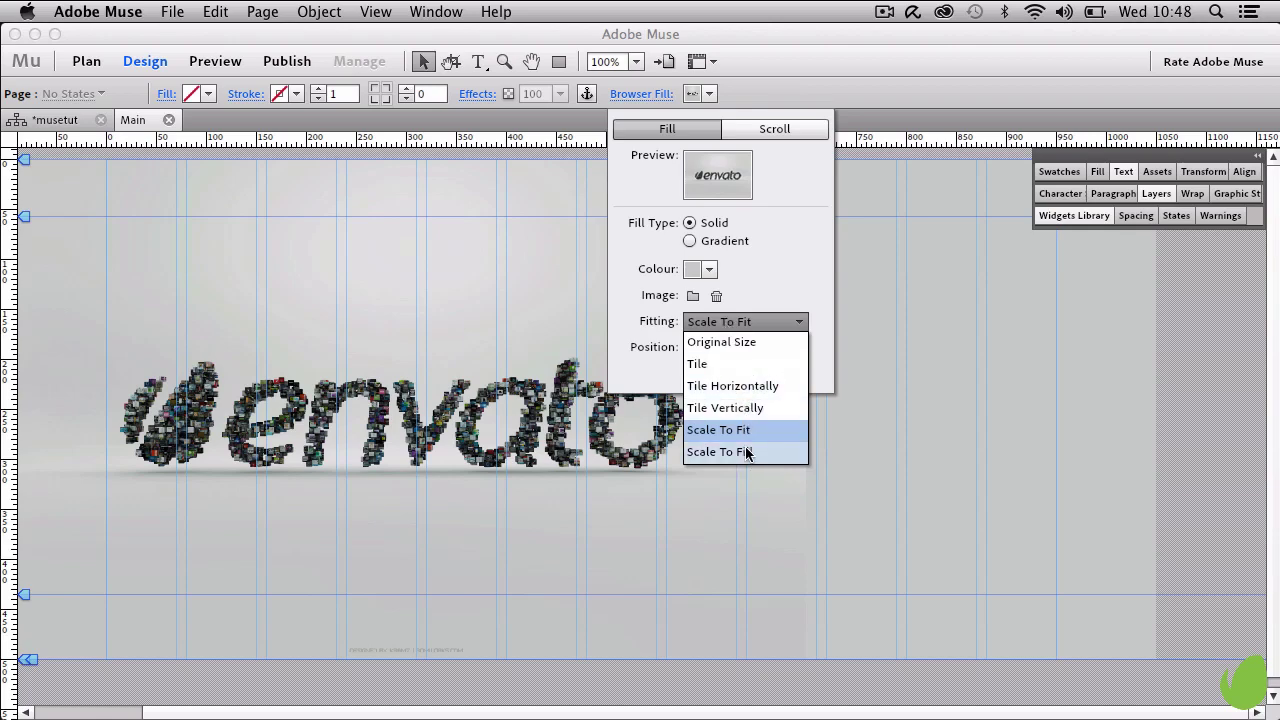
pyautogui.click(617, 366)
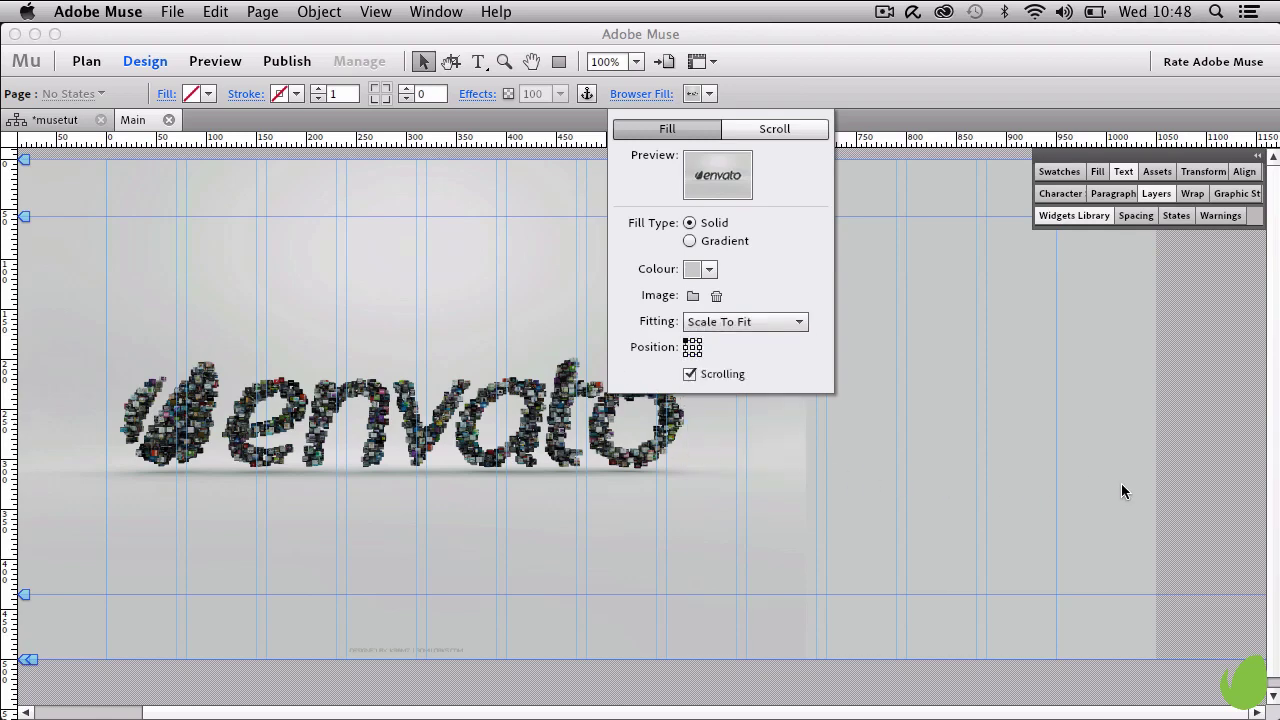
pyautogui.click(782, 322)
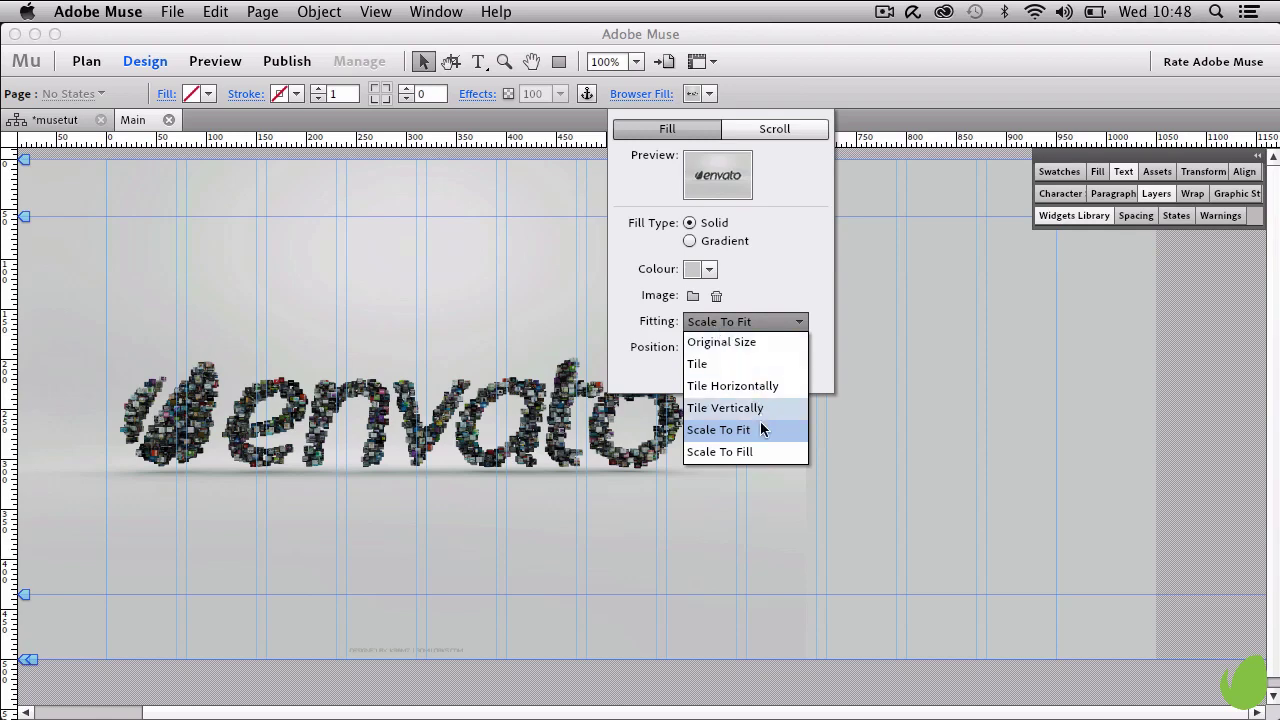
pyautogui.click(758, 451)
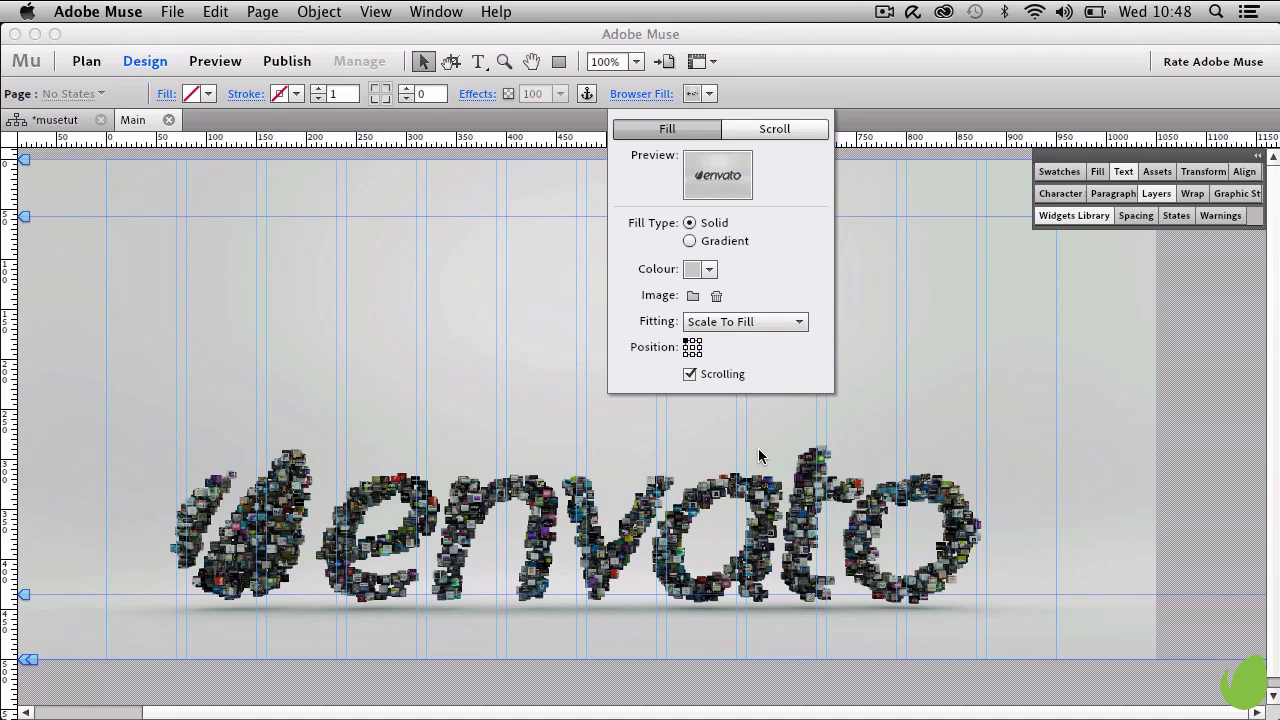
pyautogui.click(687, 343)
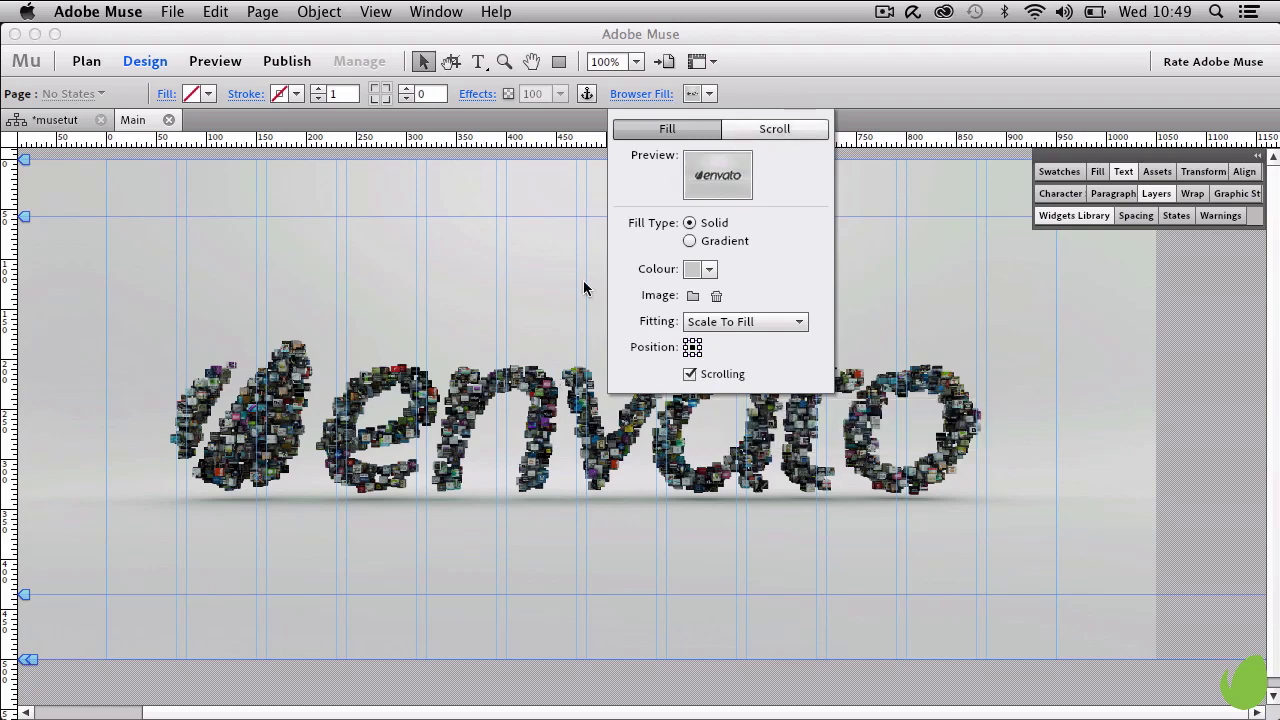
pyautogui.click(491, 325)
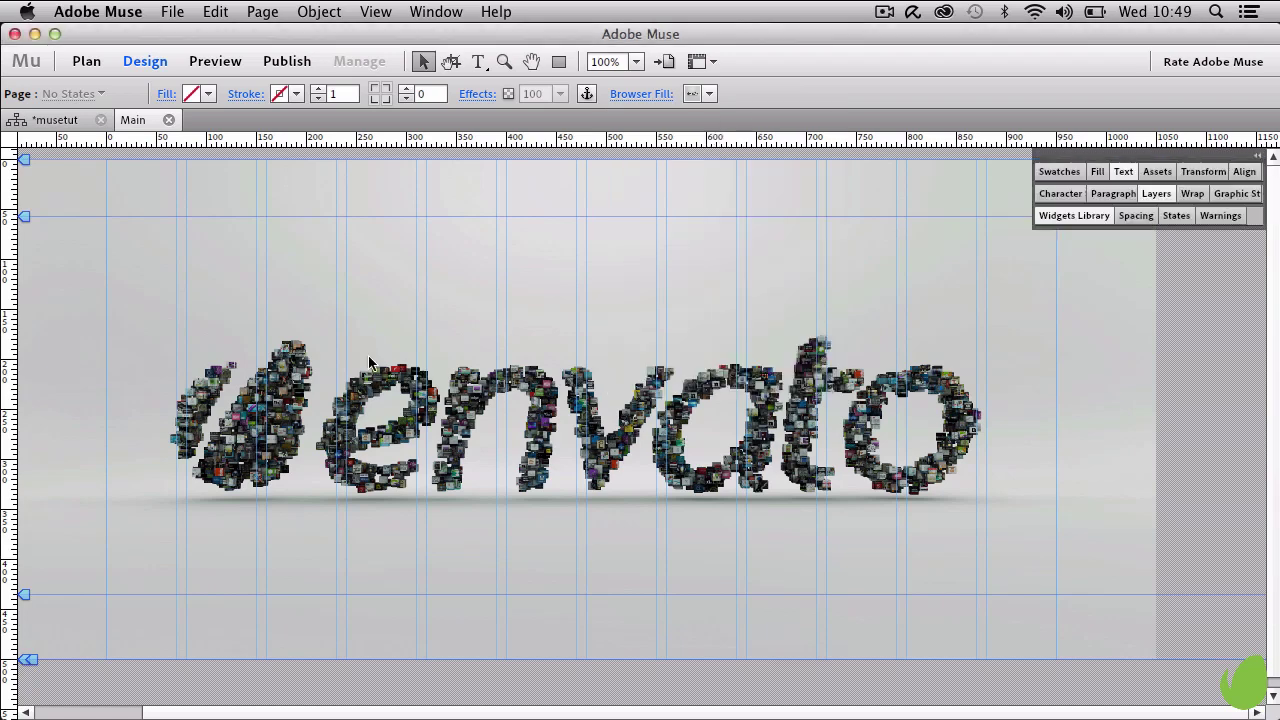
# Step: Set the Main master's page fill to the White swatch
pyautogui.click(208, 93)
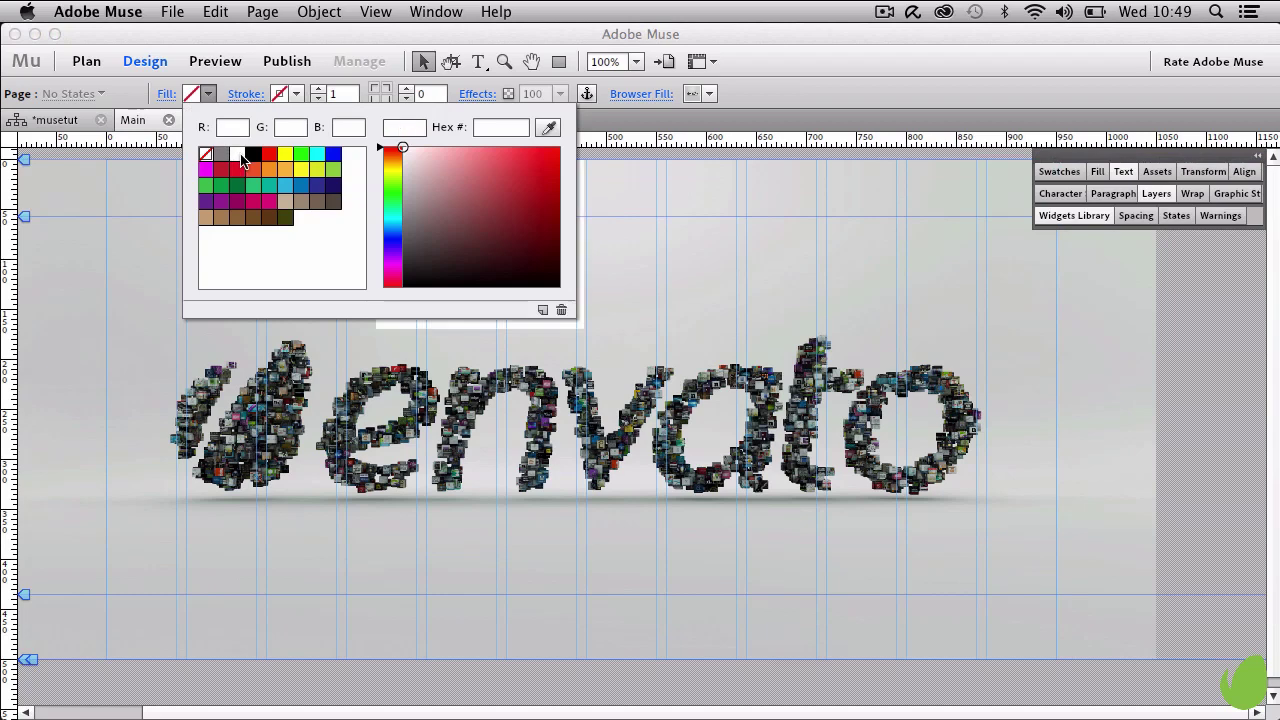
pyautogui.click(239, 156)
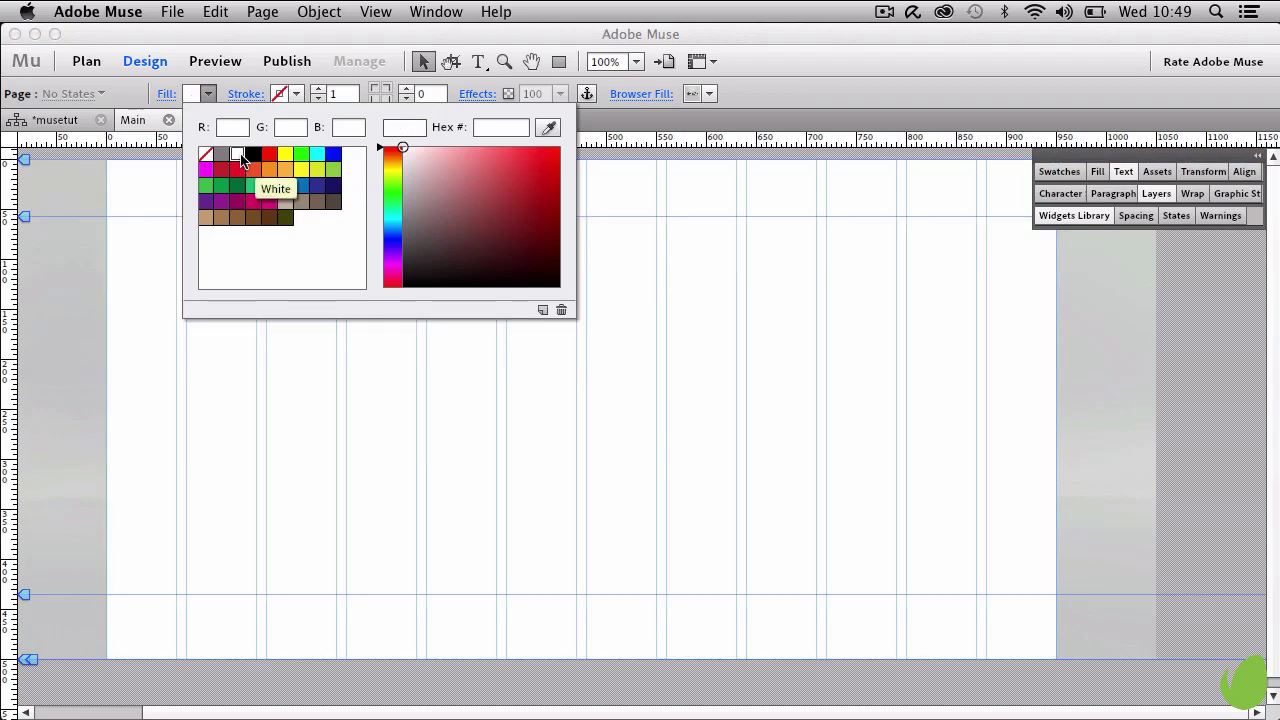
pyautogui.click(173, 95)
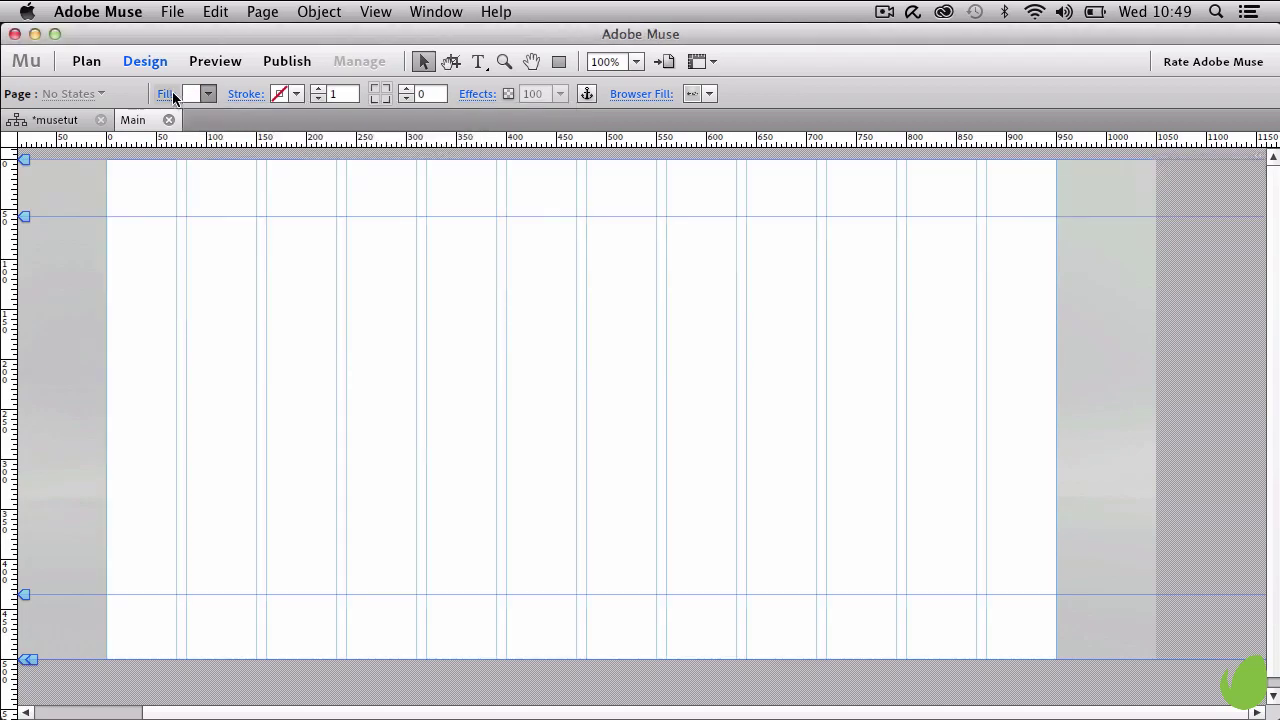
# Step: Try a Gradient fill type on the page fill and switch it back to Solid
pyautogui.click(167, 94)
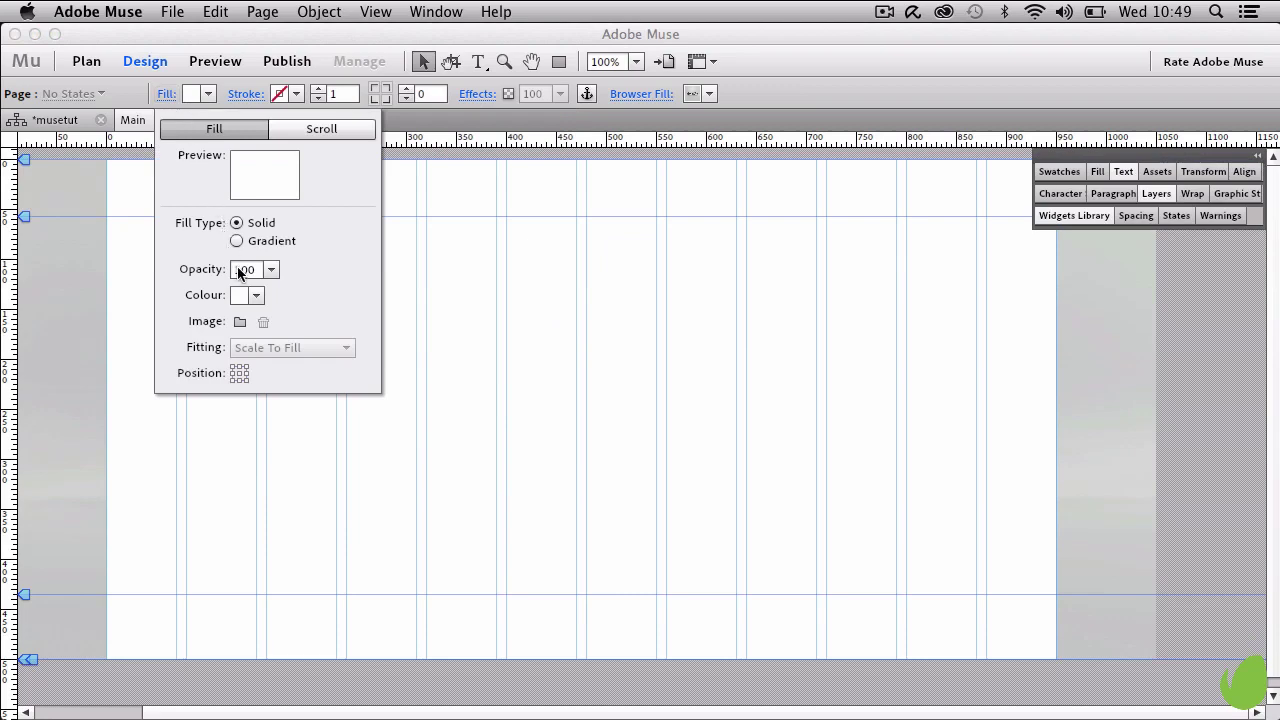
pyautogui.click(166, 96)
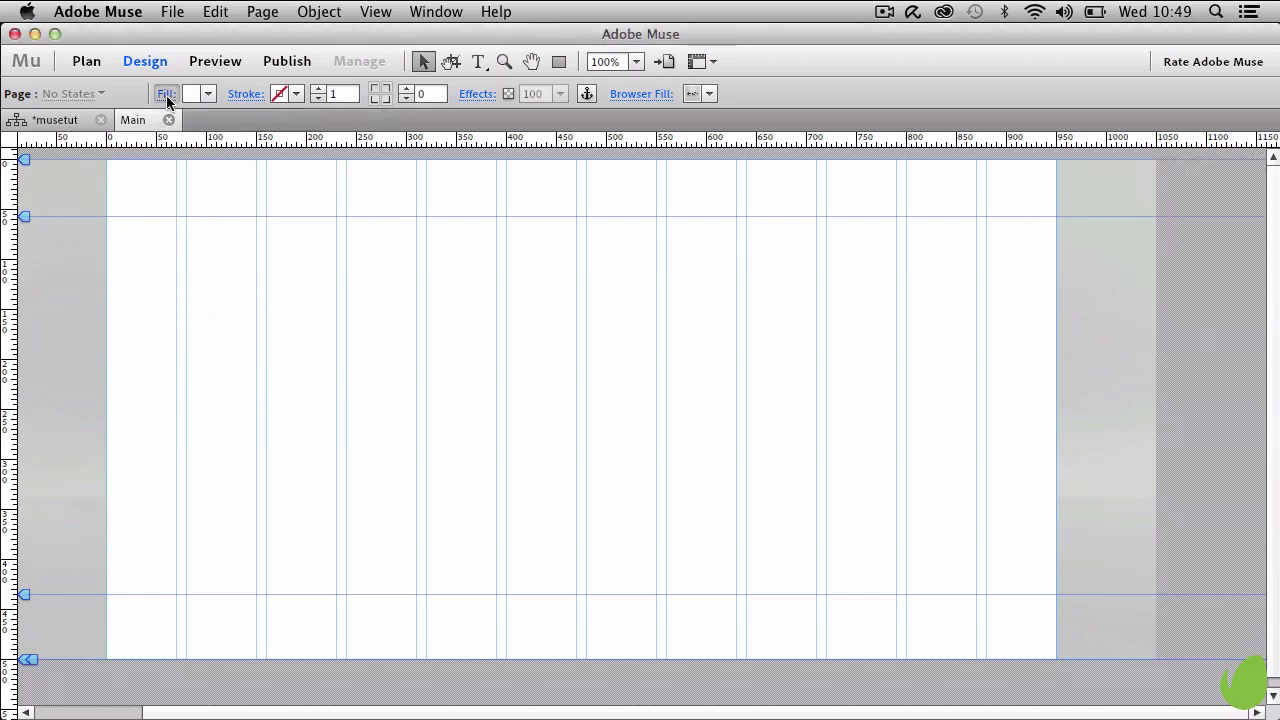
pyautogui.click(166, 96)
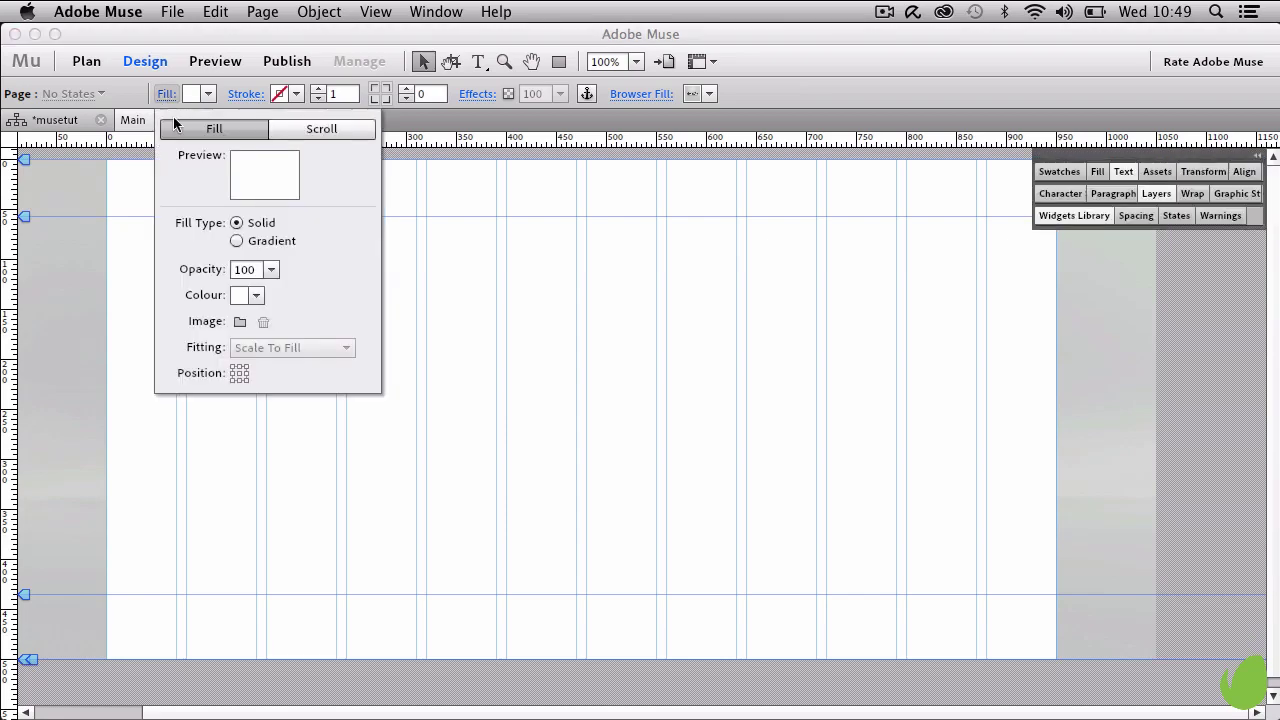
pyautogui.click(237, 241)
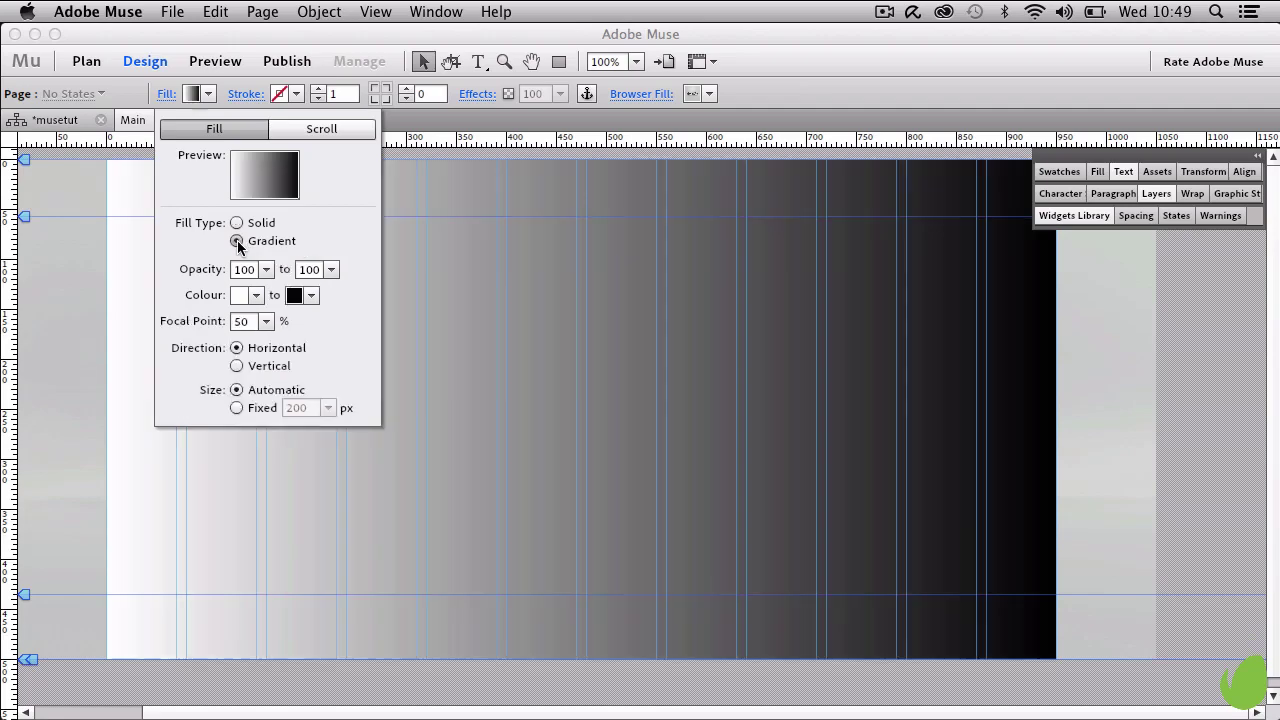
pyautogui.click(237, 222)
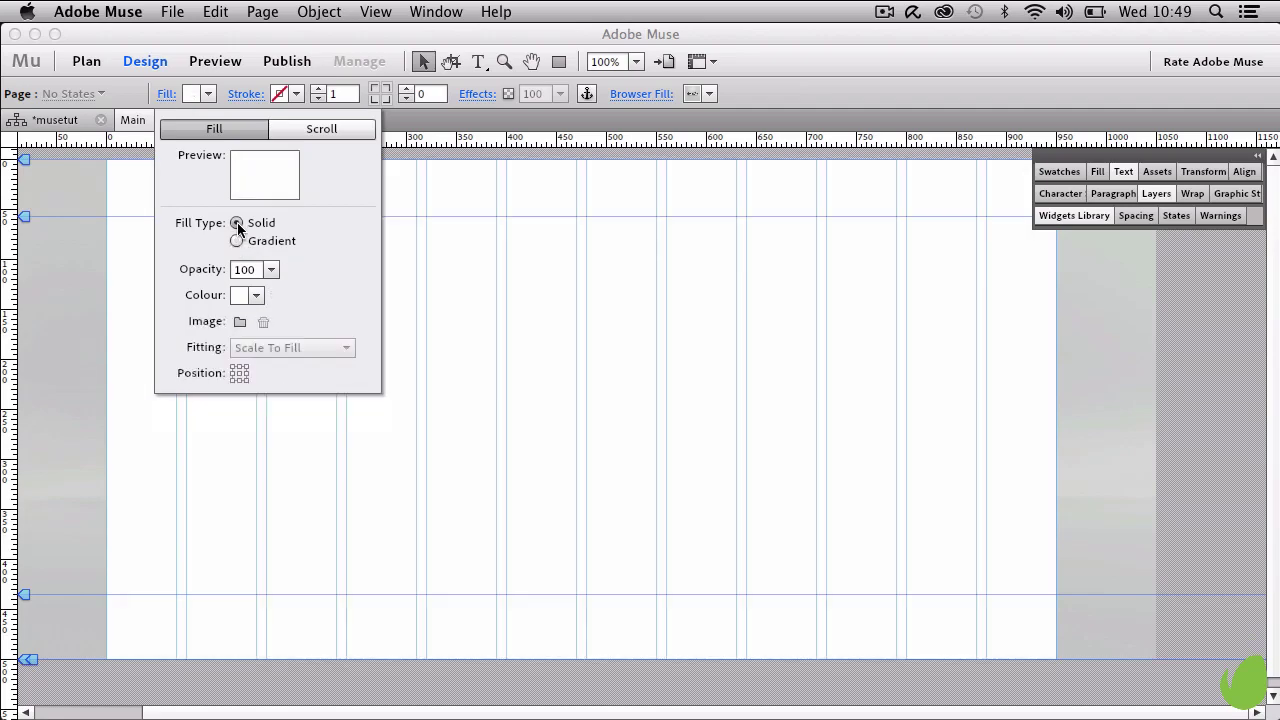
# Step: Add Green_iphone.jpg as the page fill image, with fitting Scale To Fill and a centred position
pyautogui.click(240, 321)
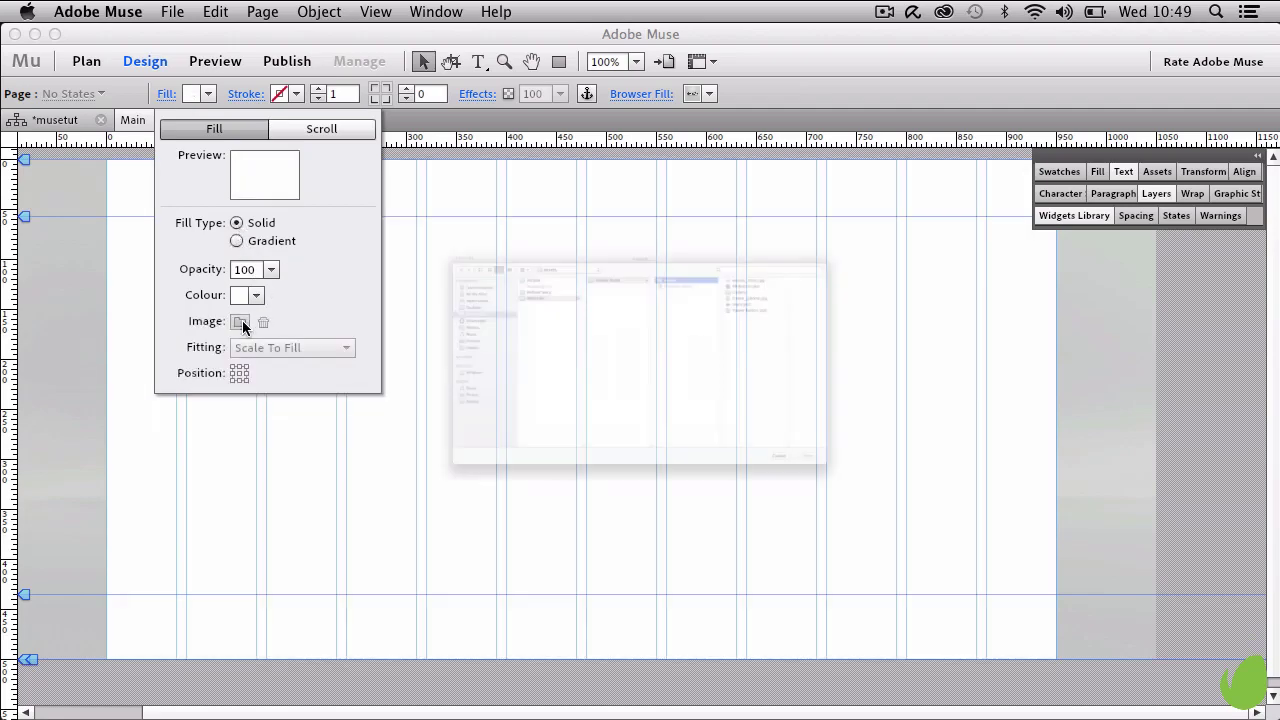
pyautogui.click(945, 177)
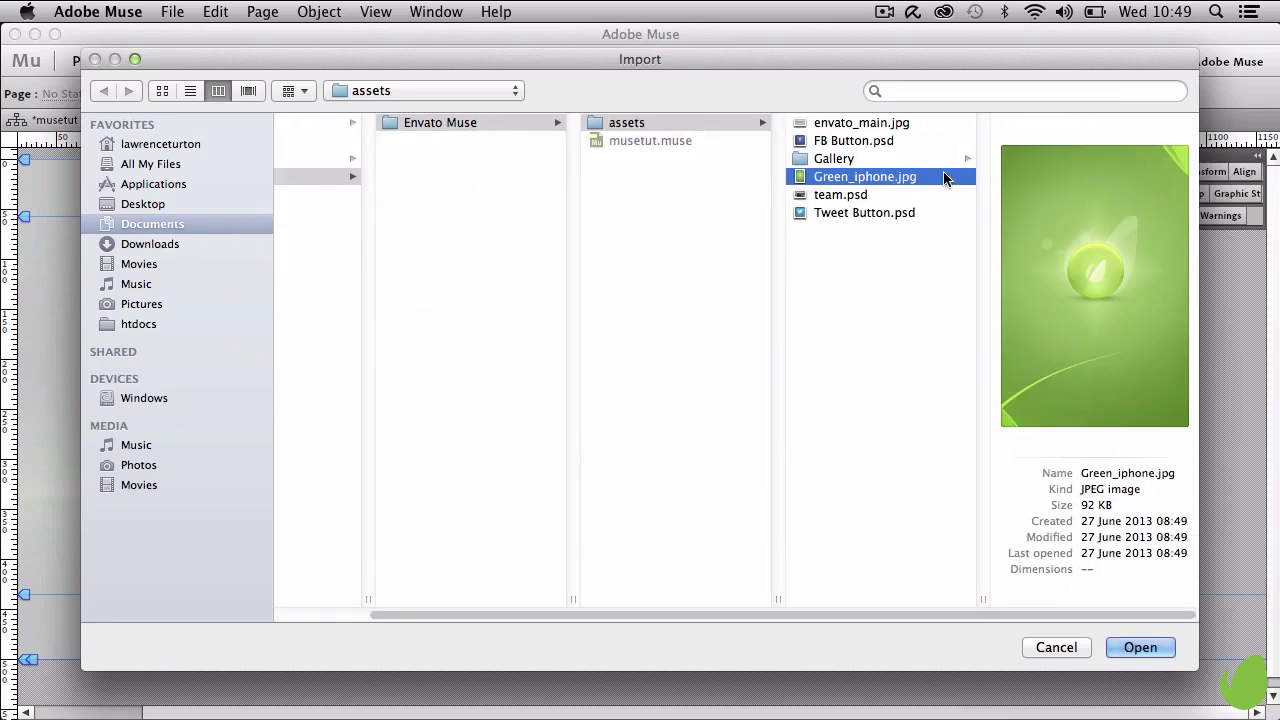
pyautogui.click(1140, 647)
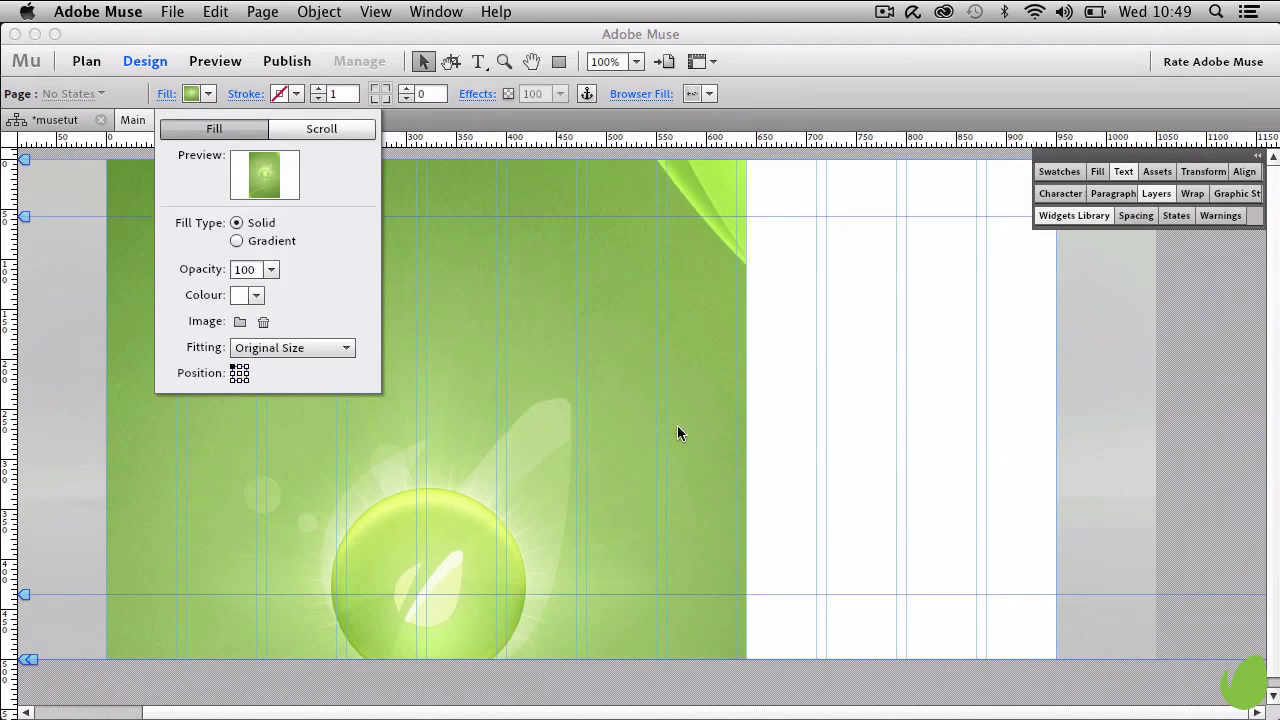
pyautogui.click(289, 347)
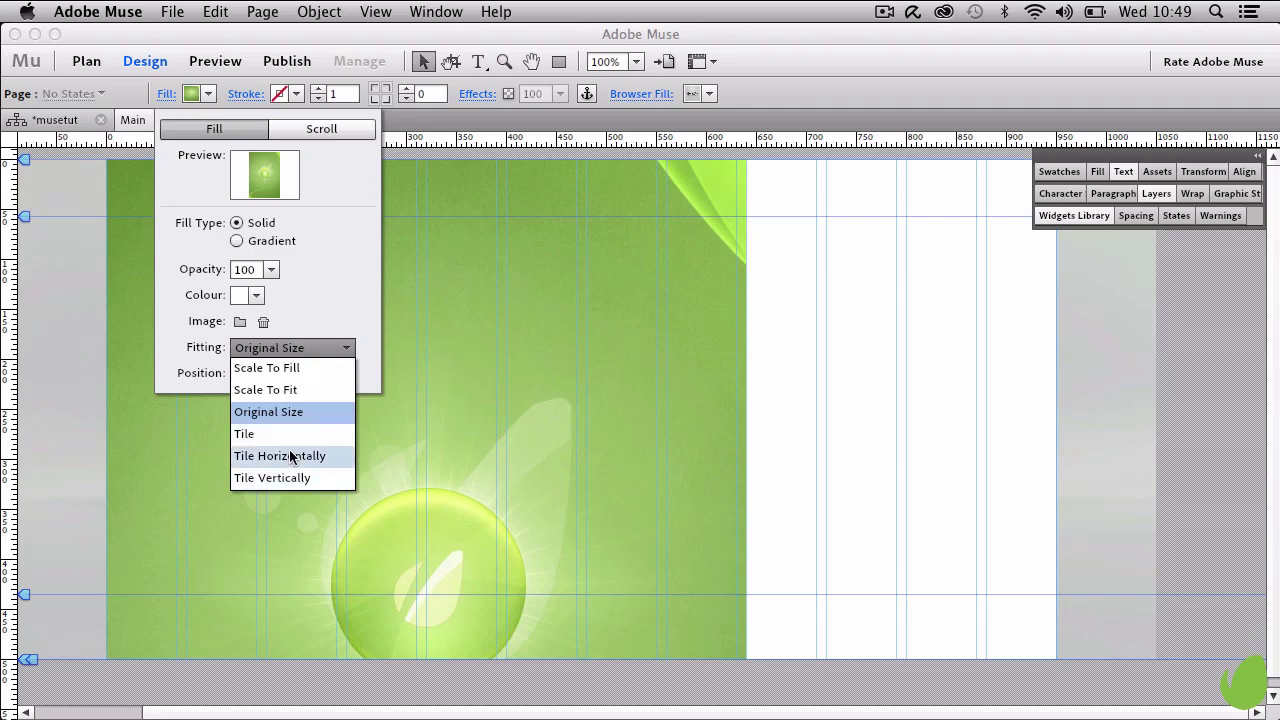
pyautogui.click(283, 369)
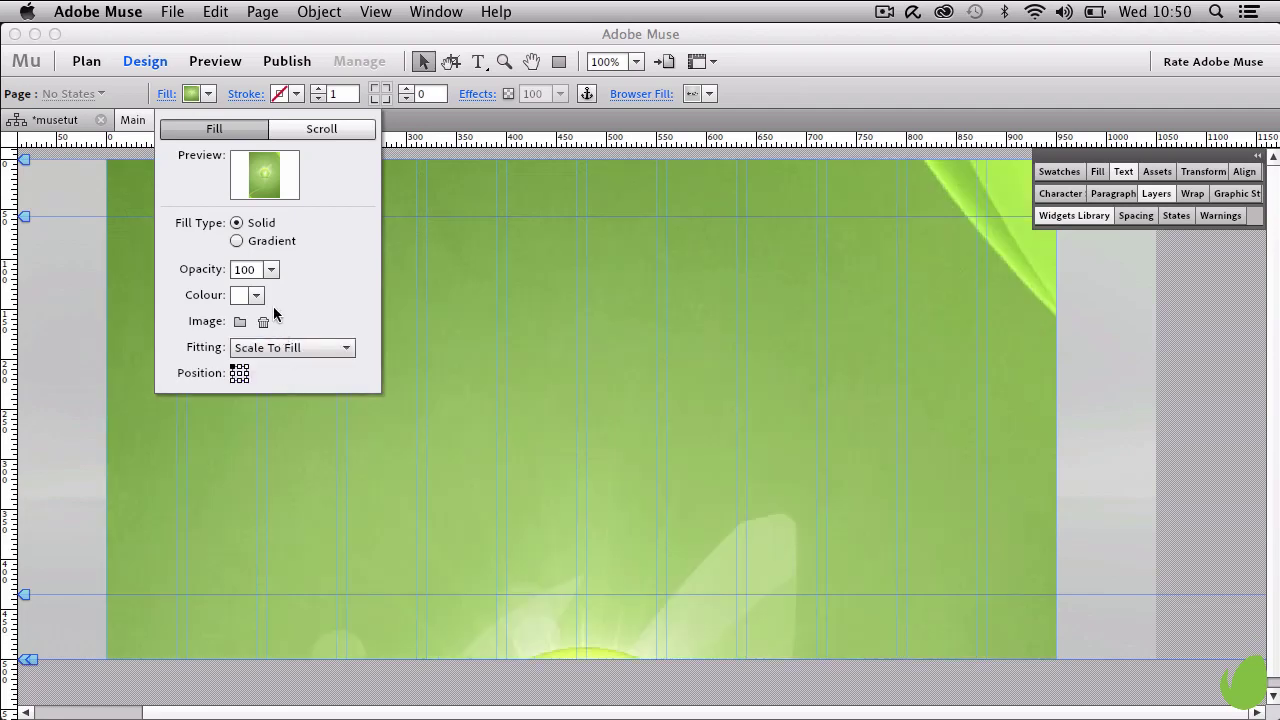
pyautogui.click(239, 374)
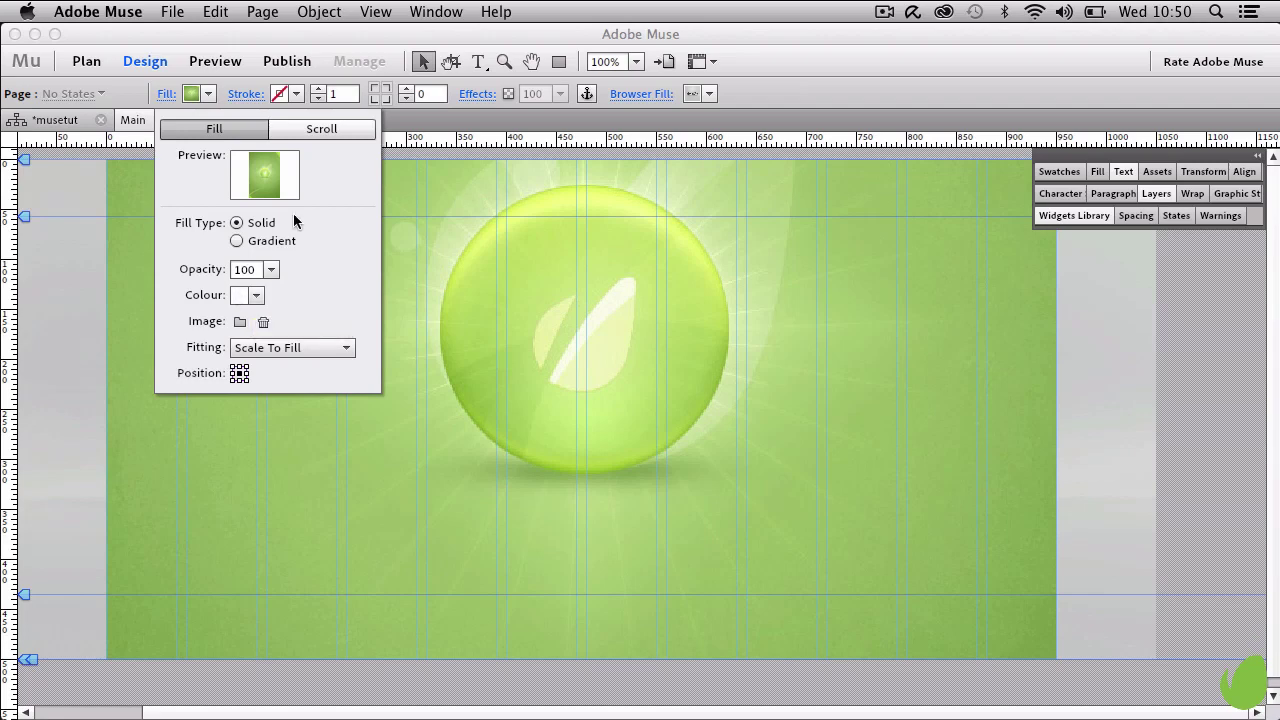
# Step: Set the Main master's page fill colour to none and clear its background image
pyautogui.click(209, 94)
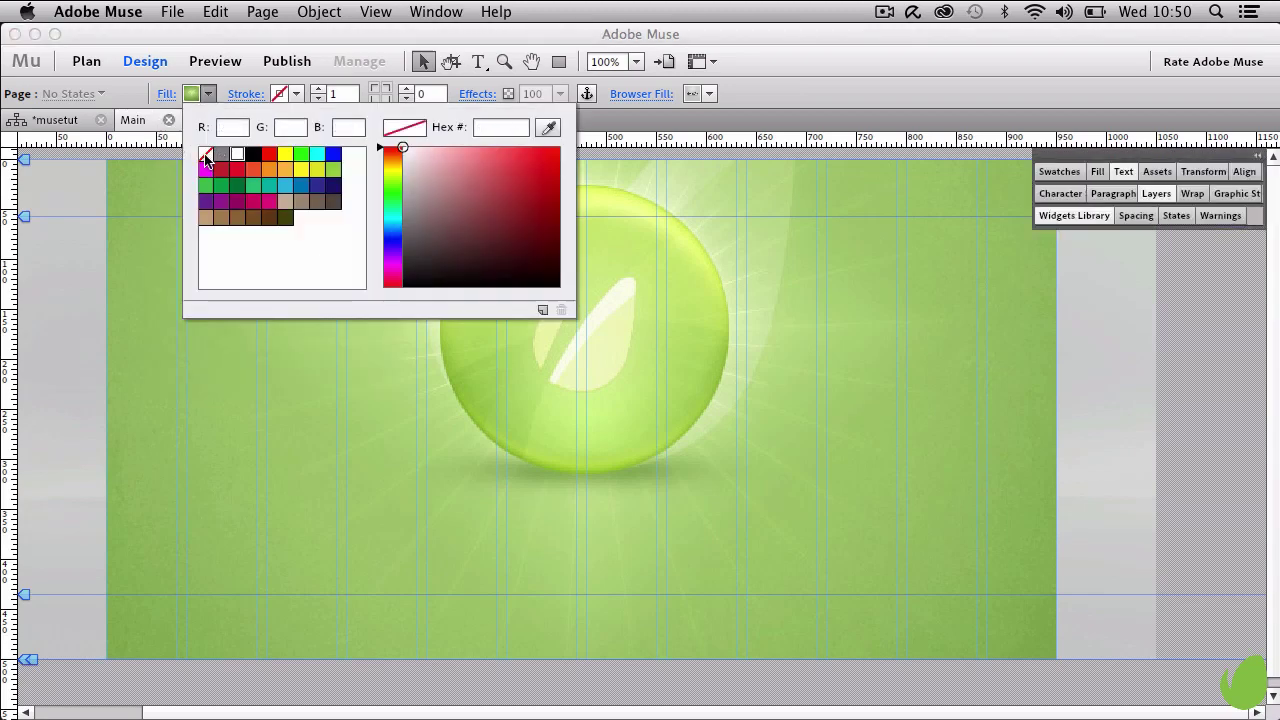
pyautogui.click(168, 96)
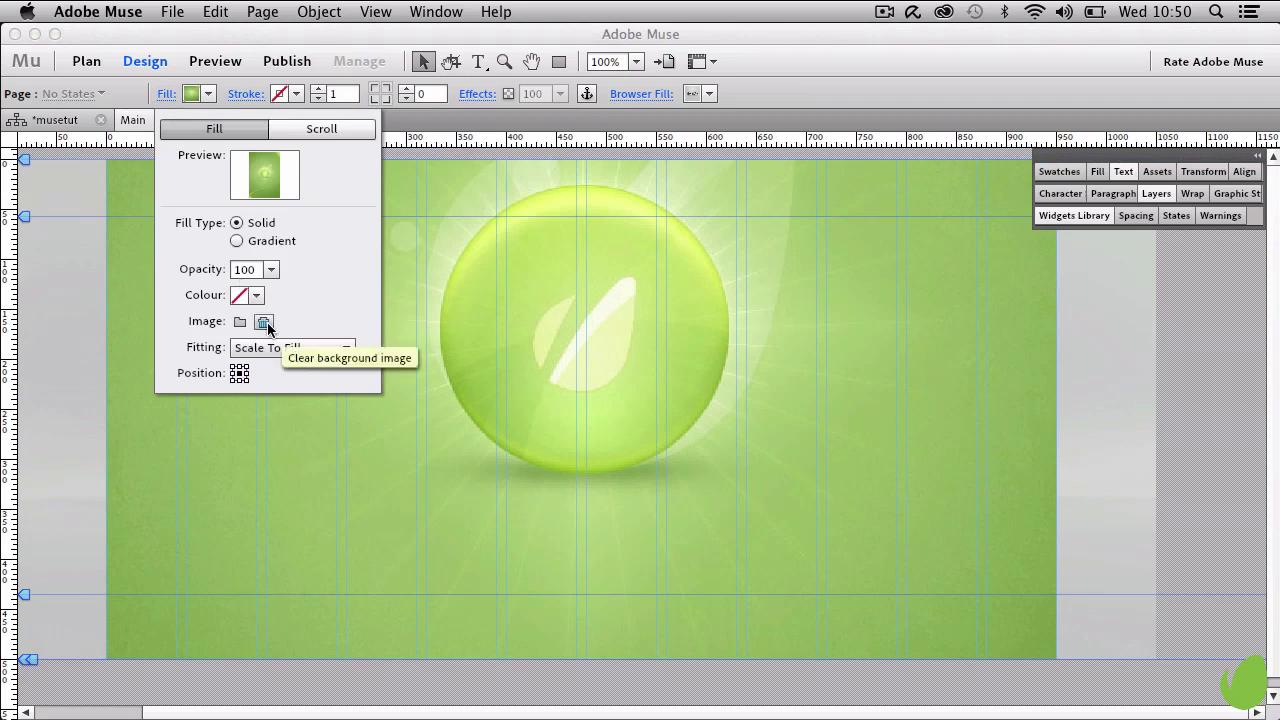
pyautogui.click(265, 323)
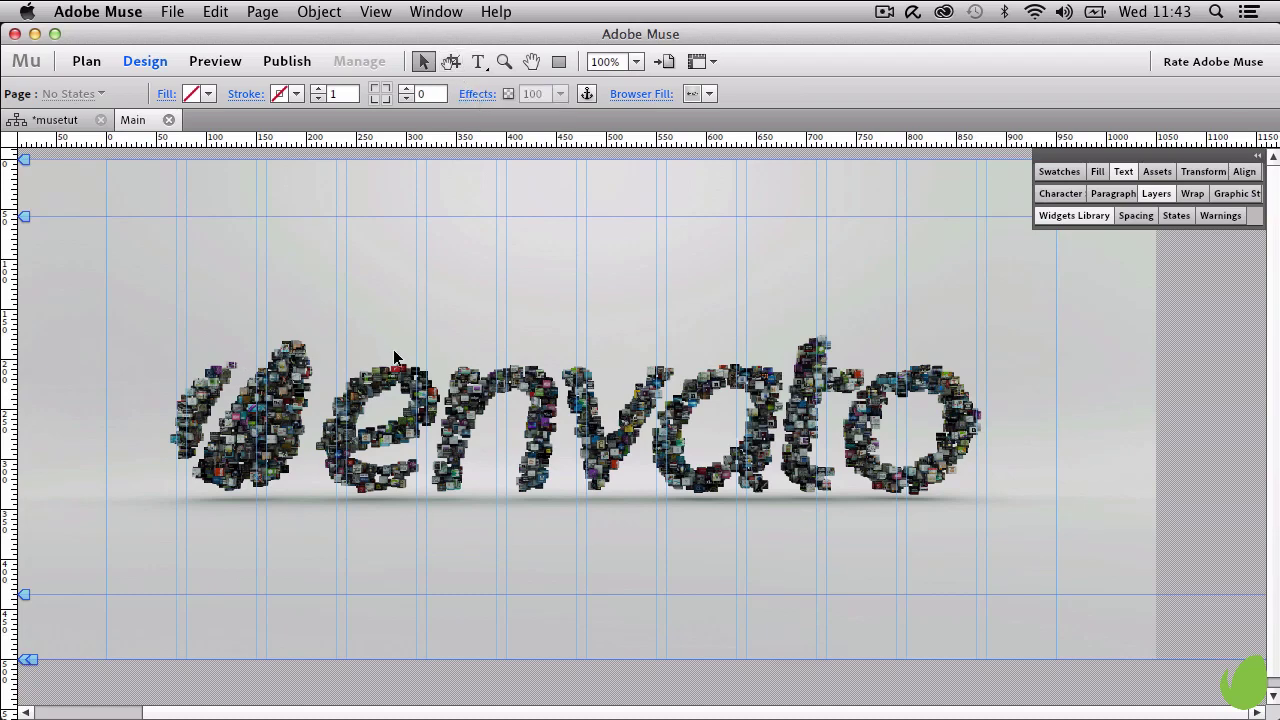
# Step: Draw a rectangle about 950 px wide across the page's column area from the top edge, and shorten it to the header guide
pyautogui.click(486, 67)
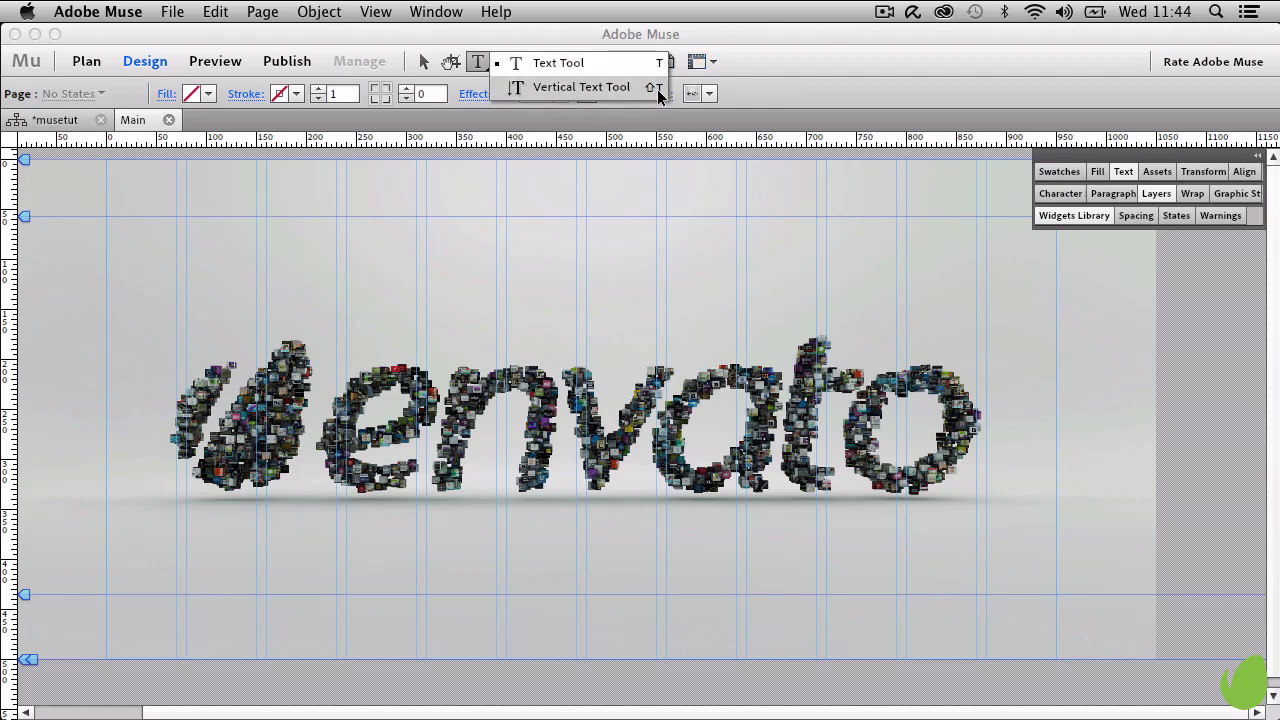
pyautogui.click(468, 70)
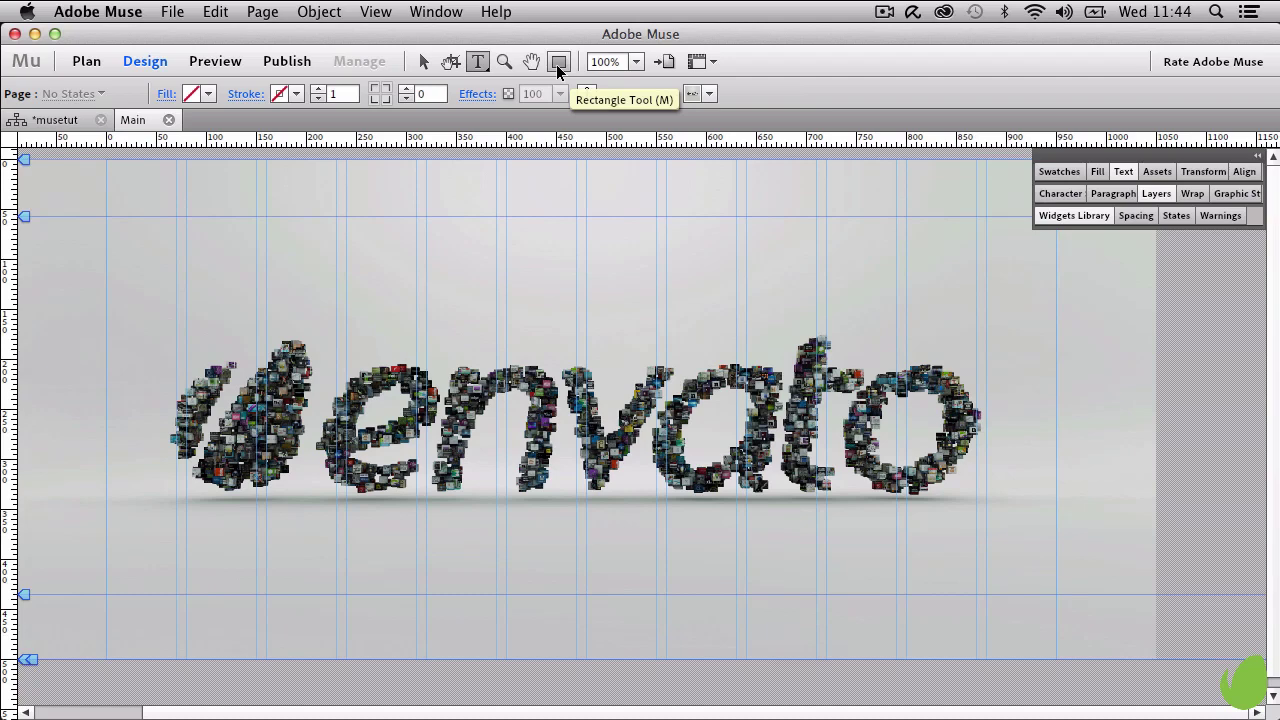
pyautogui.click(558, 62)
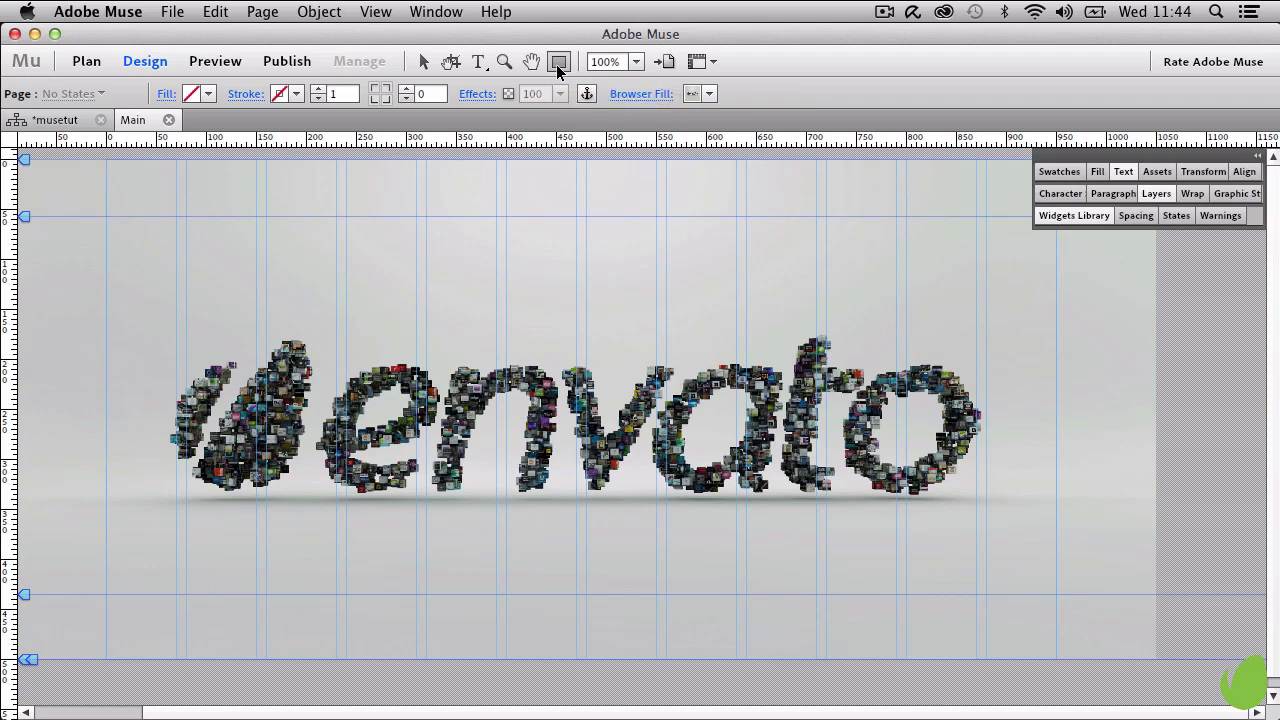
pyautogui.click(422, 62)
pyautogui.click(420, 64)
pyautogui.press('m')
pyautogui.moveTo(106, 158); pyautogui.dragTo(1055, 240)
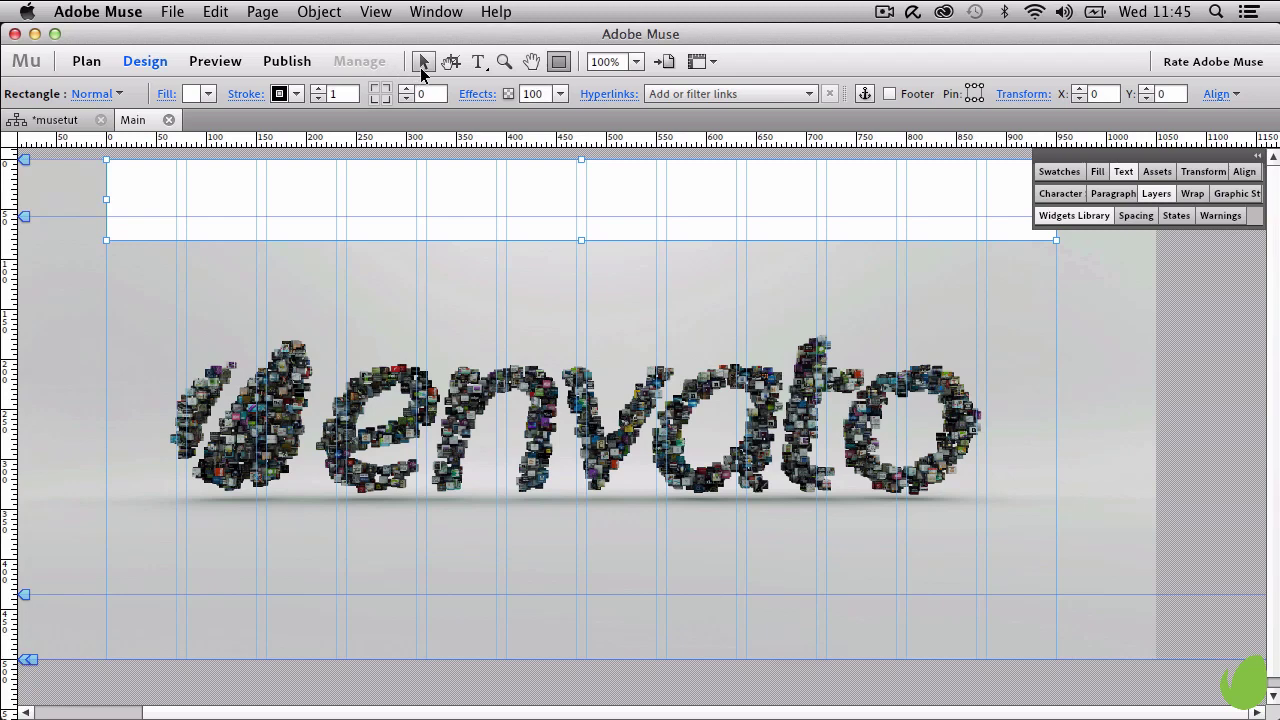
pyautogui.click(422, 63)
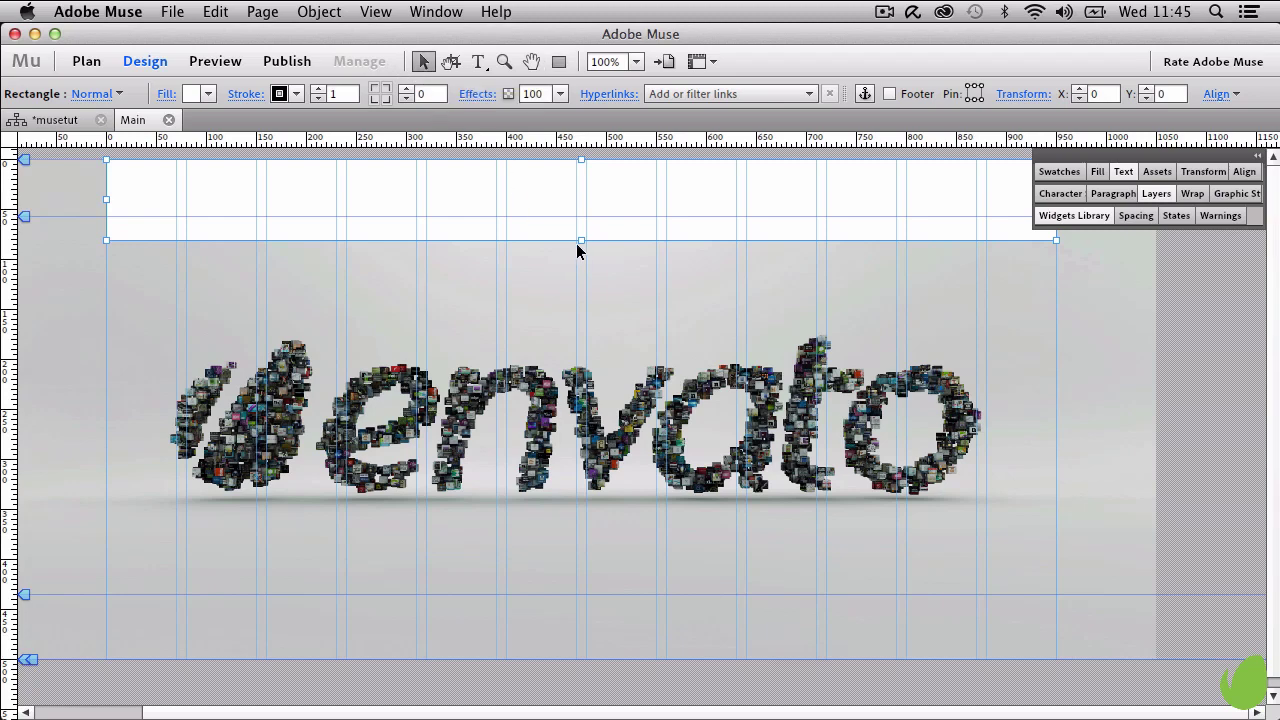
pyautogui.moveTo(582, 243); pyautogui.dragTo(583, 216)
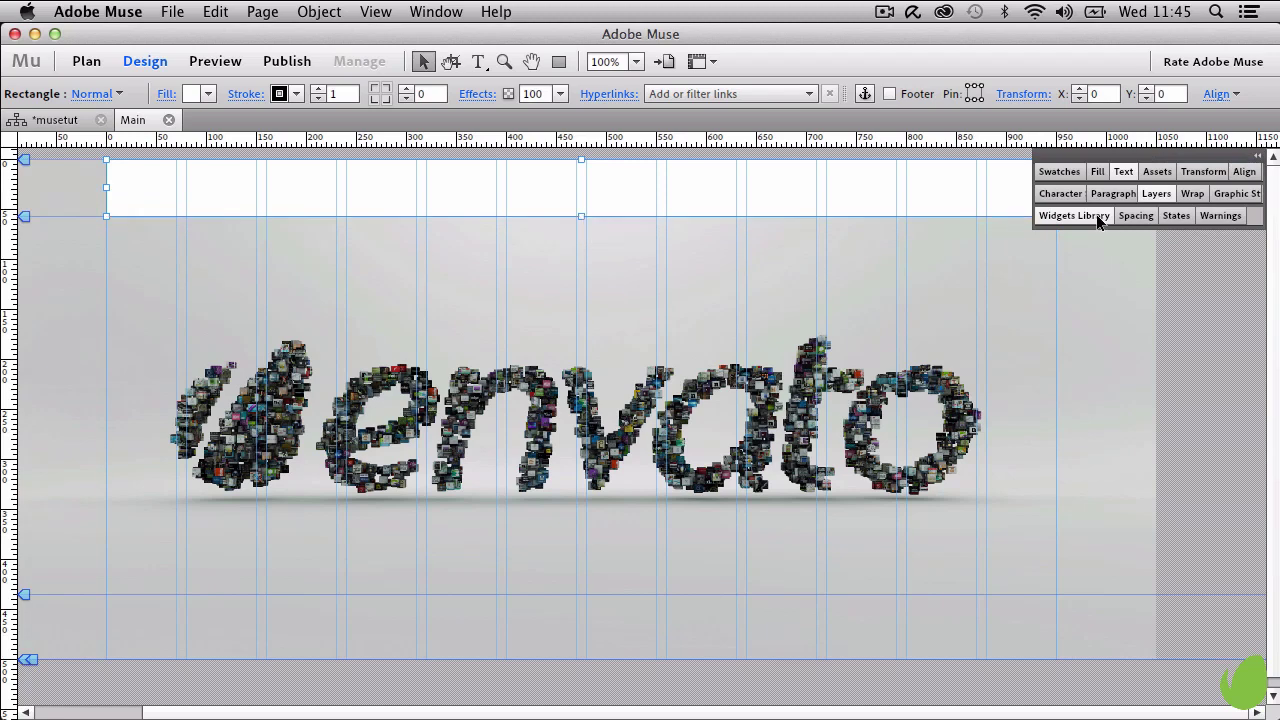
# Step: Collapse the floating panel group and move it clear of the header rectangle, and preview the page
pyautogui.click(1260, 160)
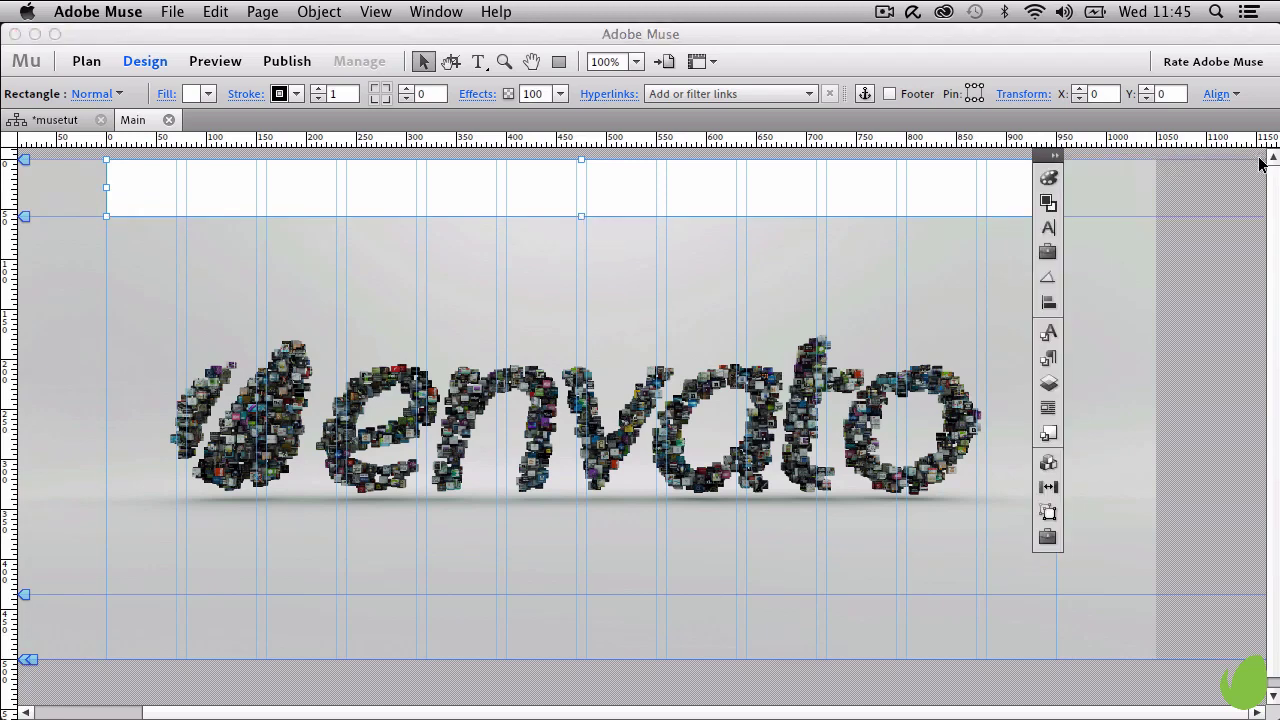
pyautogui.moveTo(1046, 156); pyautogui.dragTo(1252, 164)
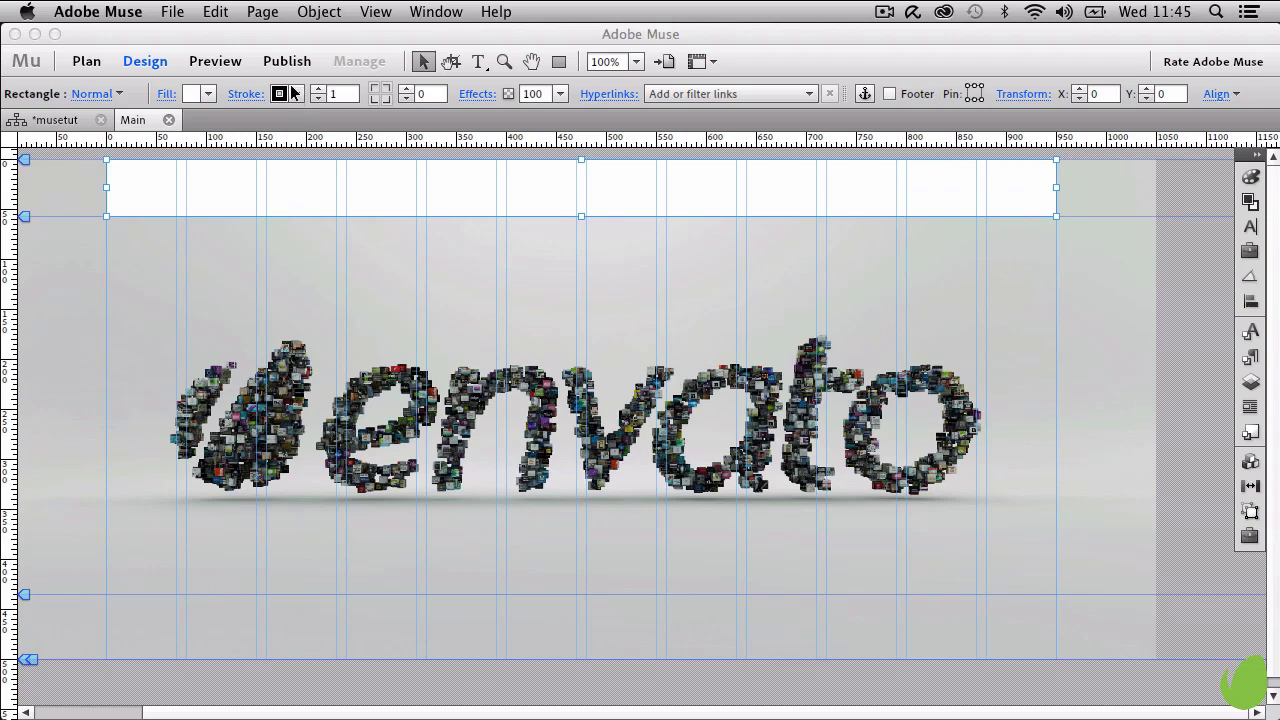
pyautogui.click(218, 63)
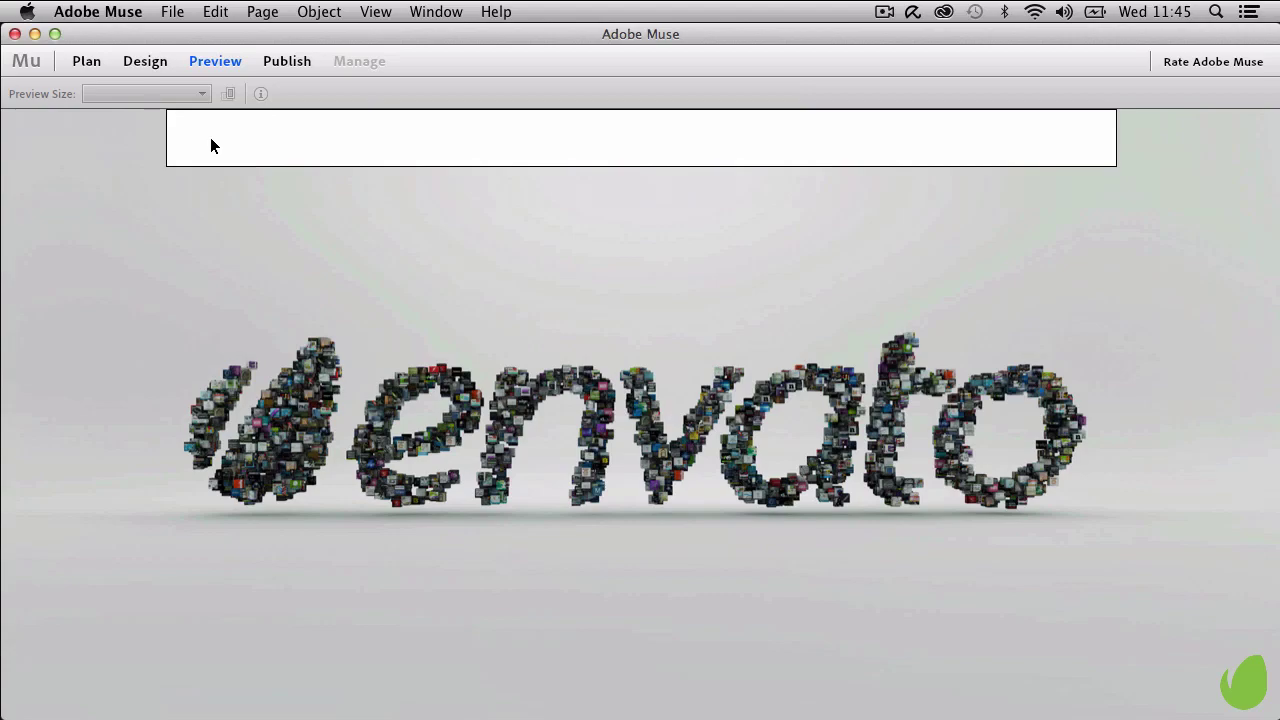
pyautogui.click(155, 64)
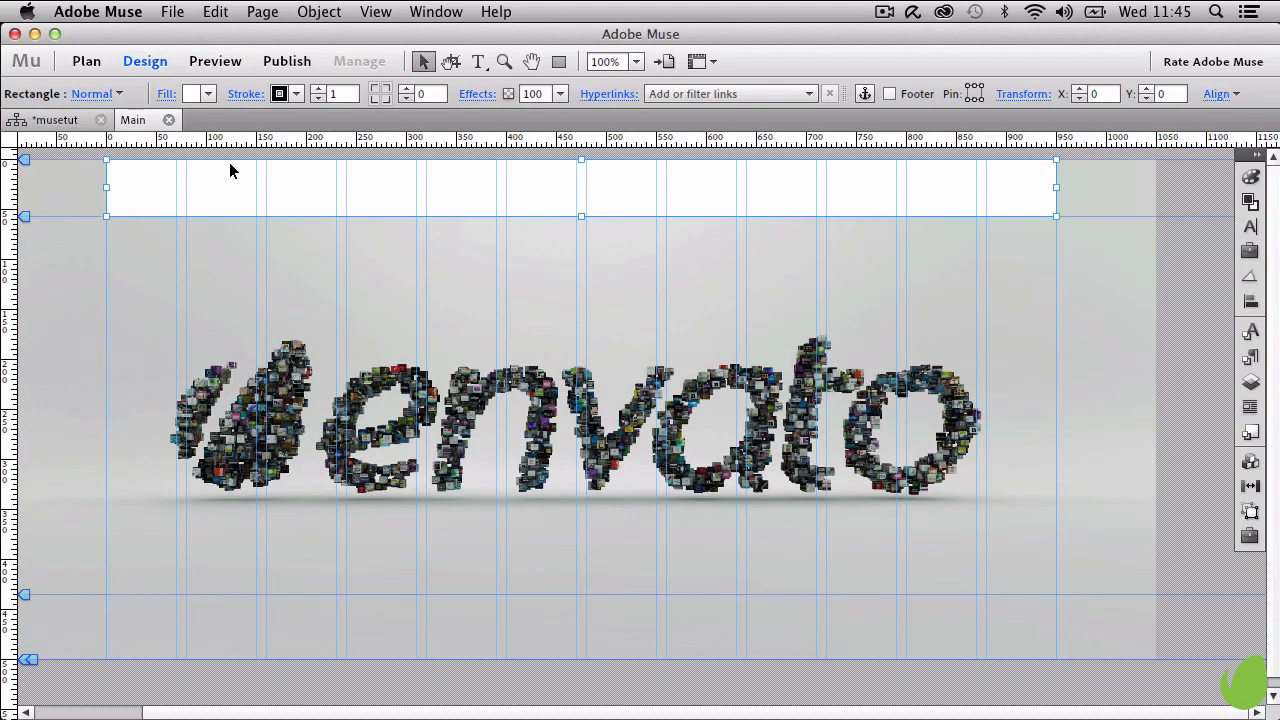
# Step: Remove the header rectangle's stroke and fill it with the beige C7B299 swatch
pyautogui.click(297, 95)
pyautogui.click(293, 154)
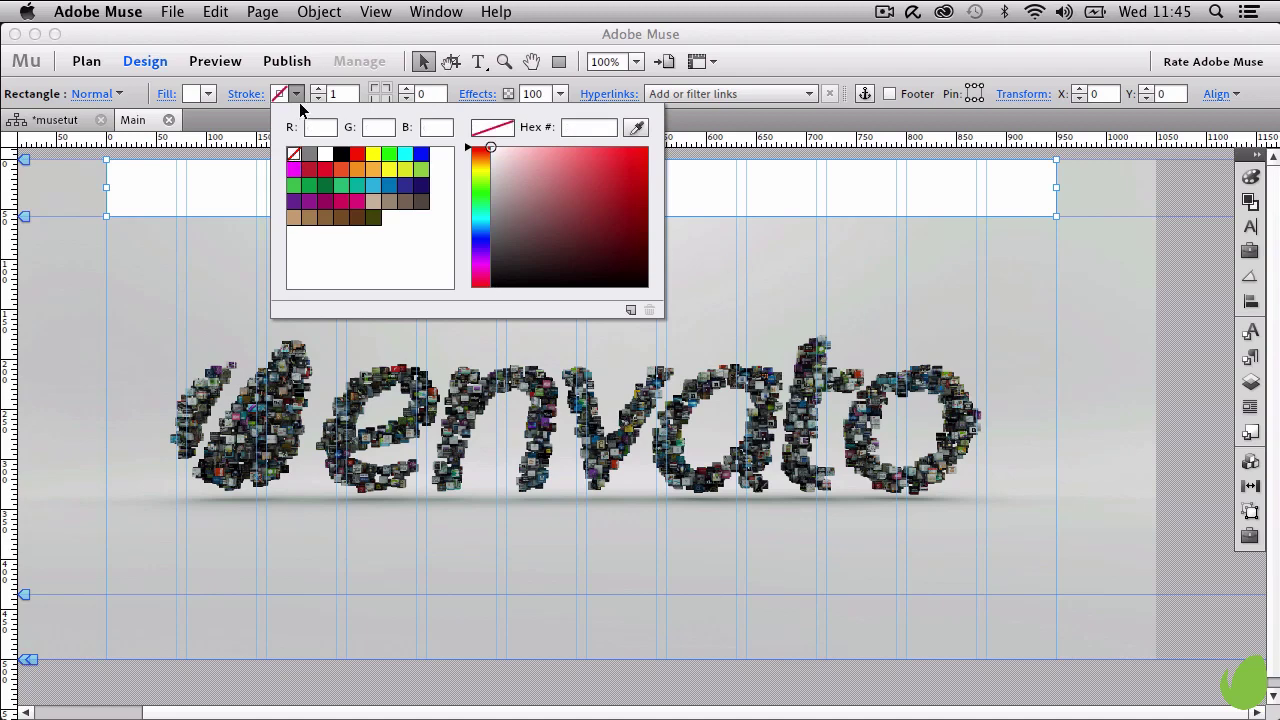
pyautogui.click(212, 94)
pyautogui.click(211, 91)
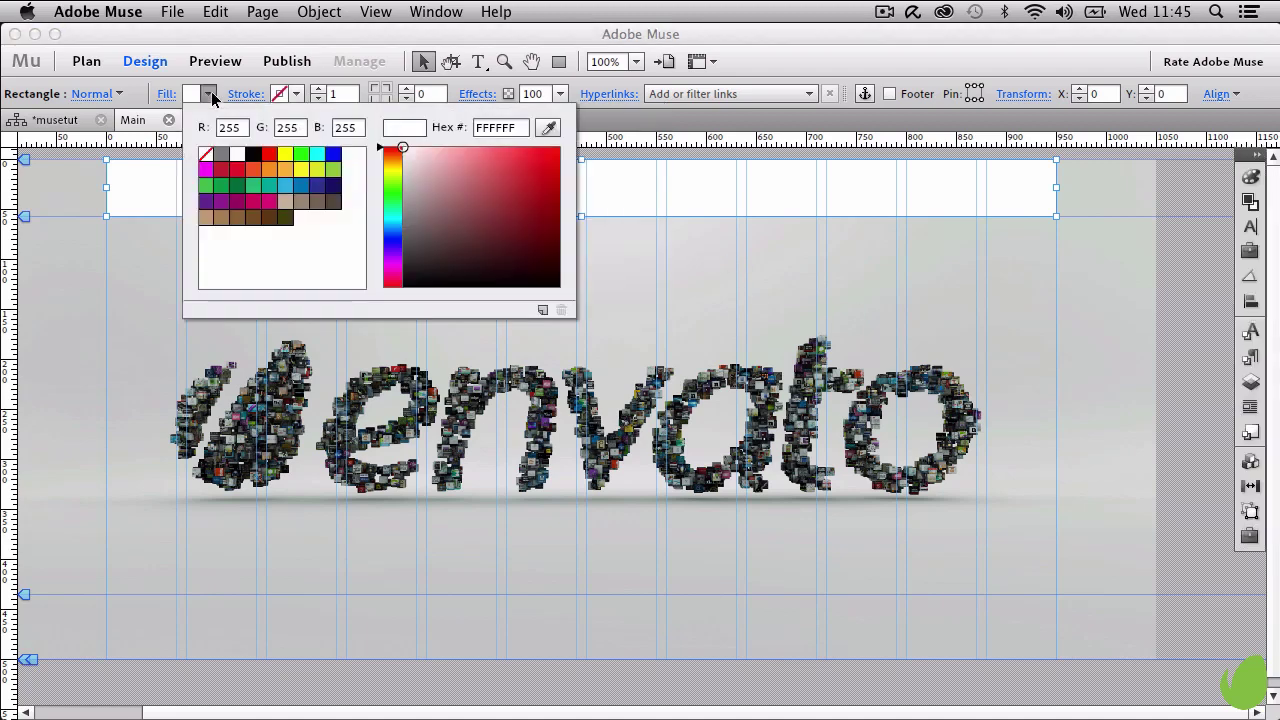
pyautogui.click(284, 202)
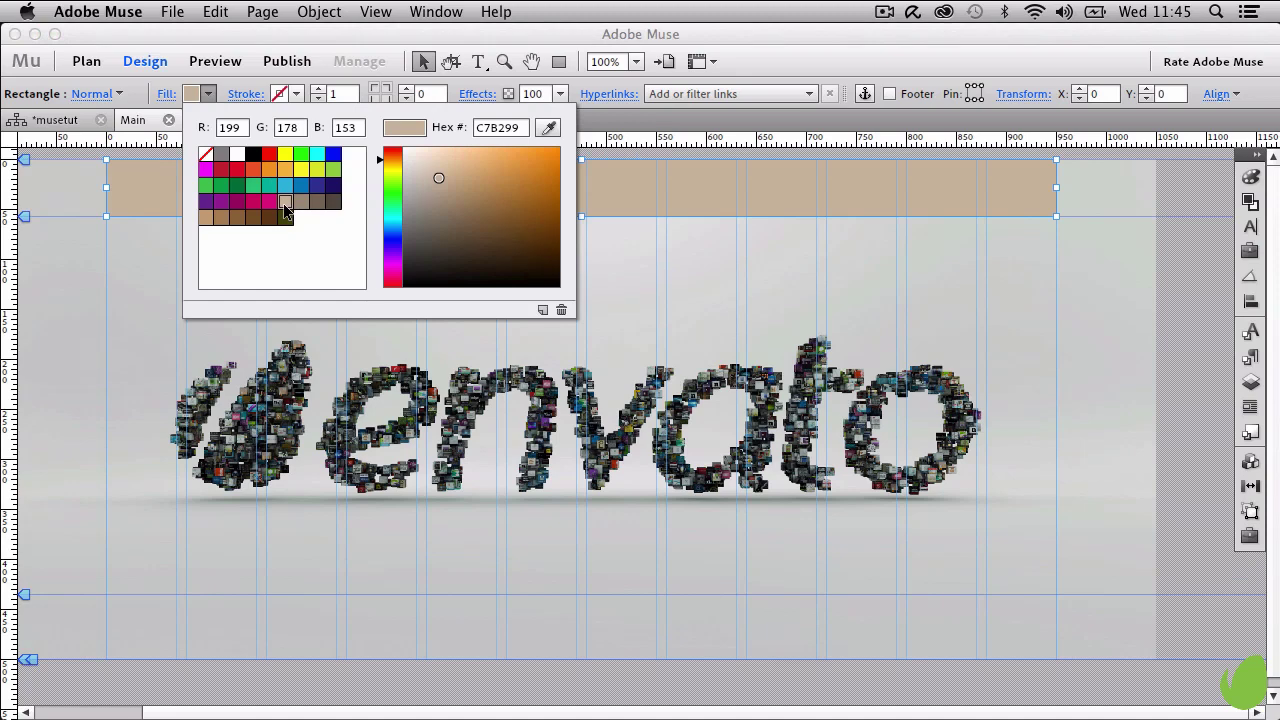
pyautogui.click(124, 176)
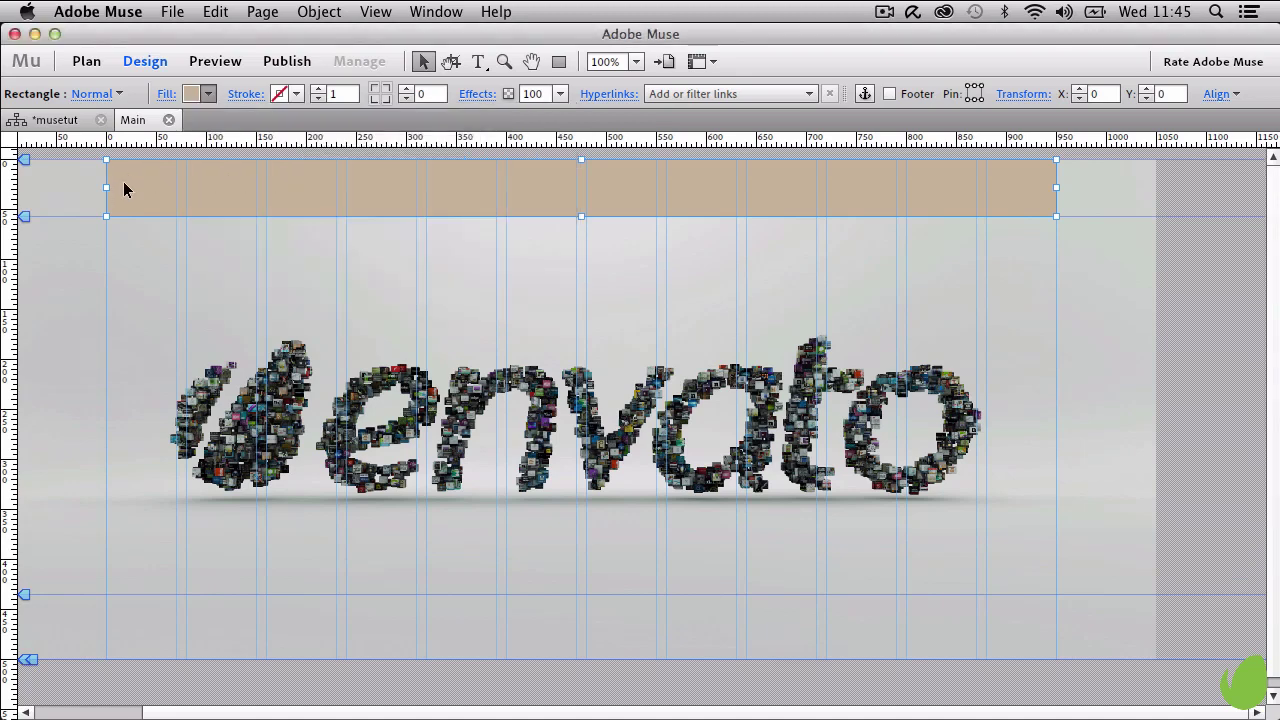
# Step: Check the header rectangle's fill options and preview the page with the beige header
pyautogui.click(166, 100)
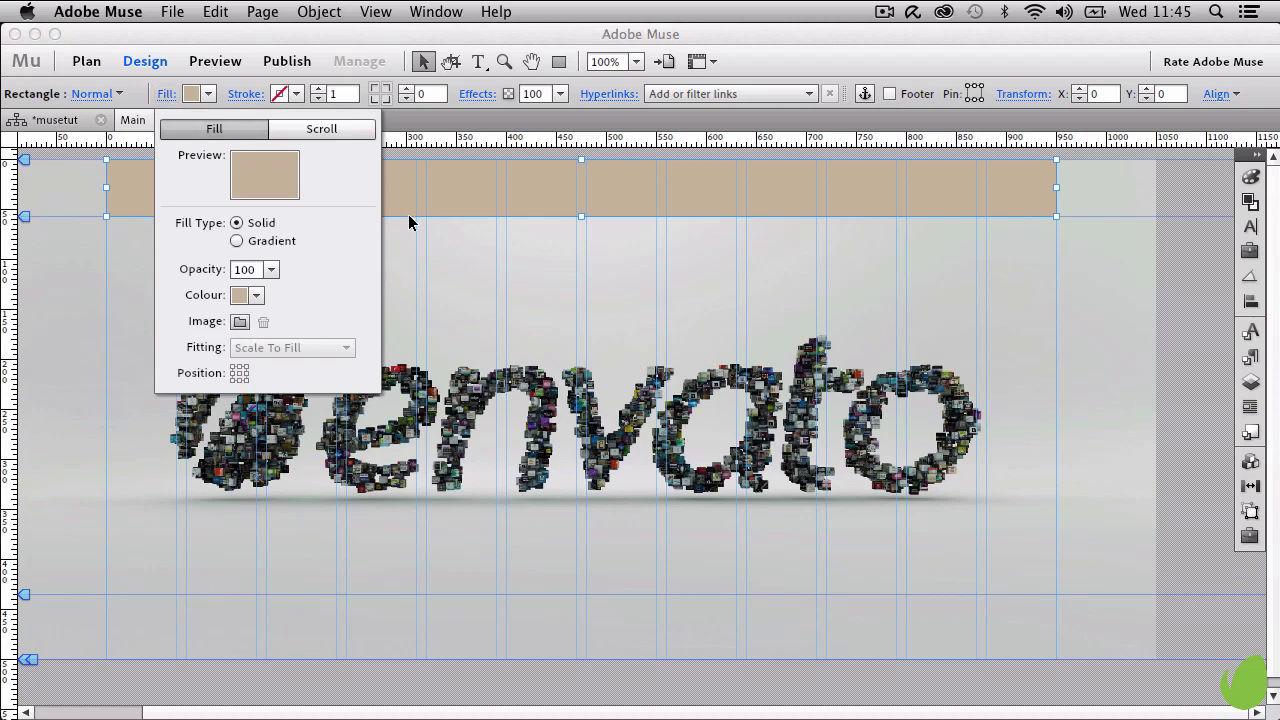
pyautogui.click(447, 195)
pyautogui.press('Tab')
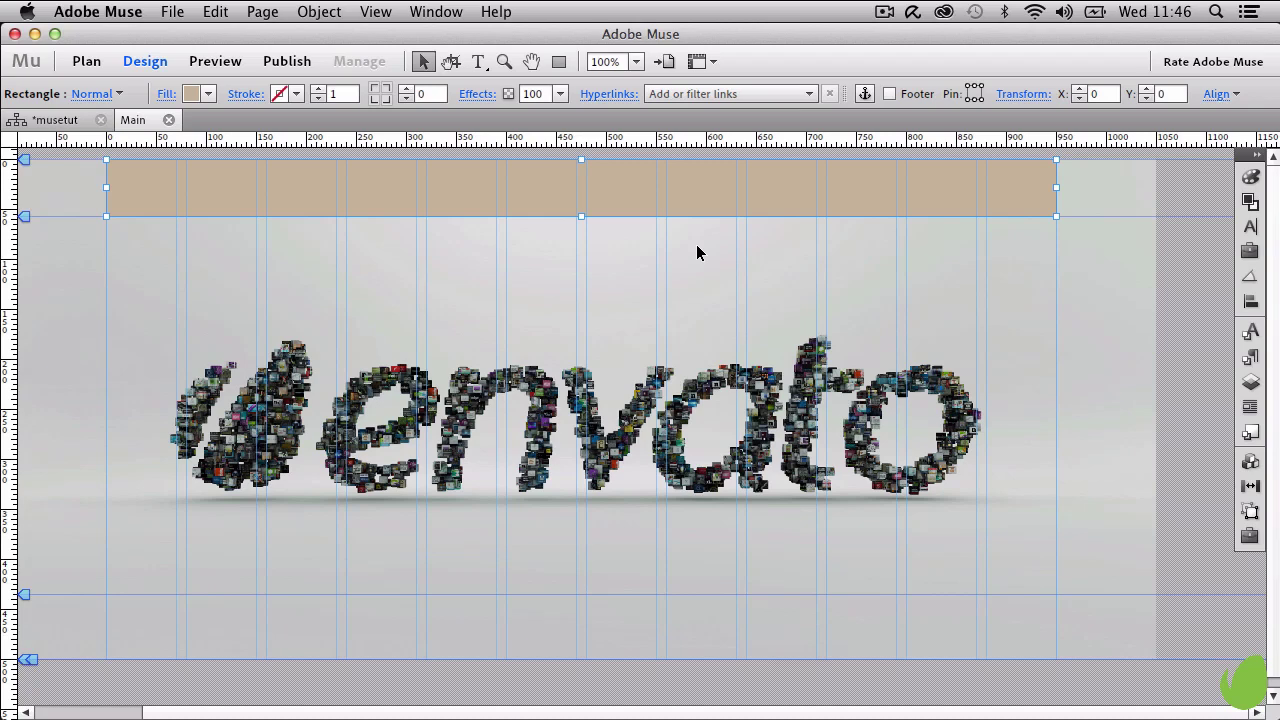
pyautogui.click(220, 63)
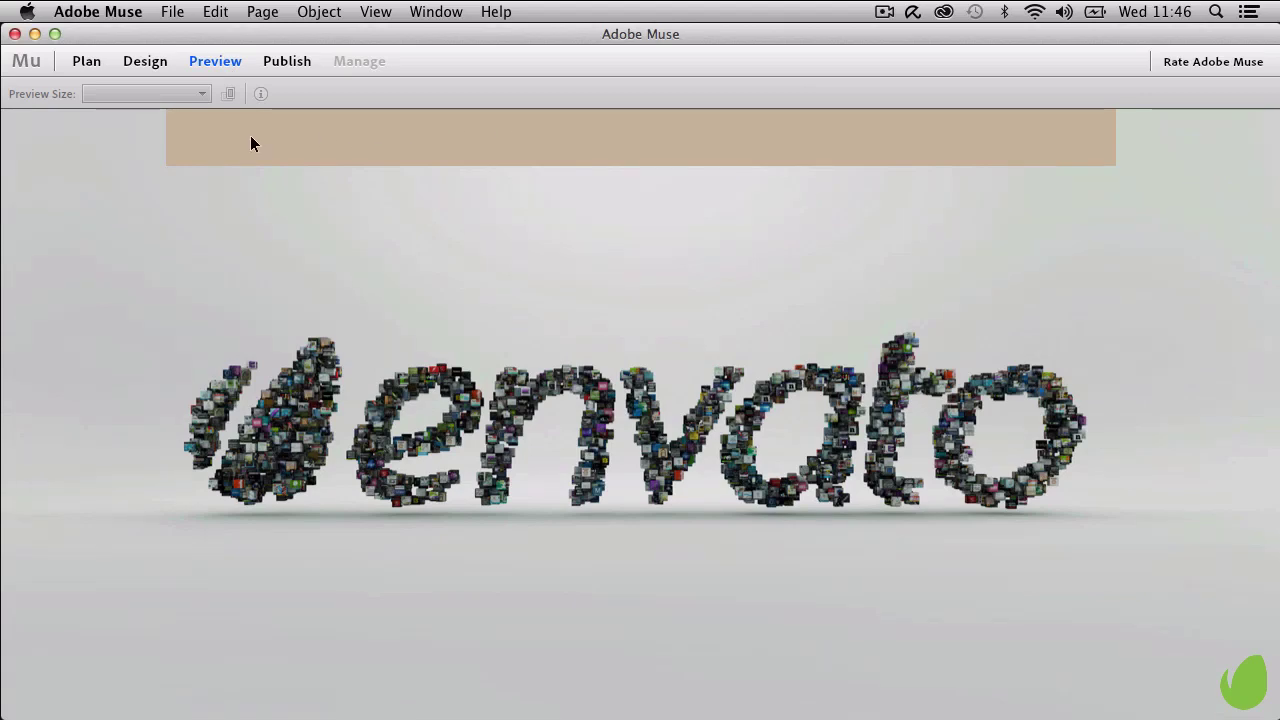
pyautogui.click(149, 66)
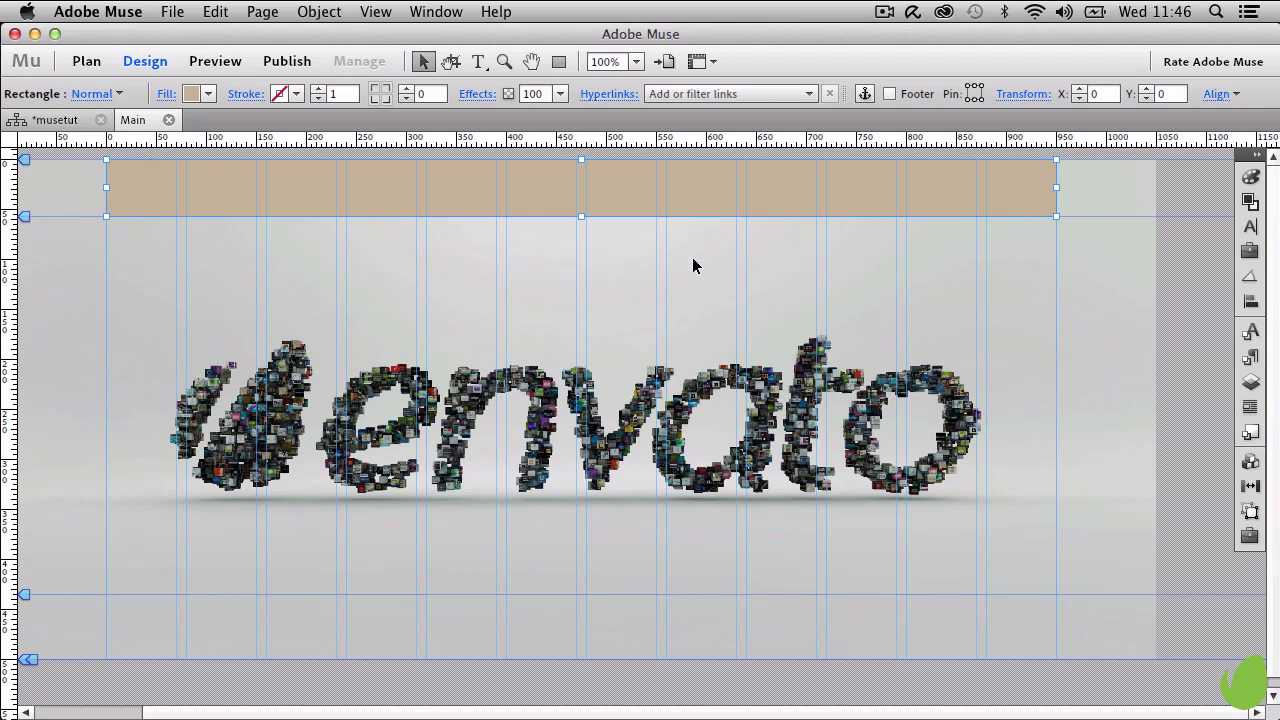
# Step: Stretch the header rectangle to both browser edges, from X -100 to about 1050, for full browser width
pyautogui.press('h')
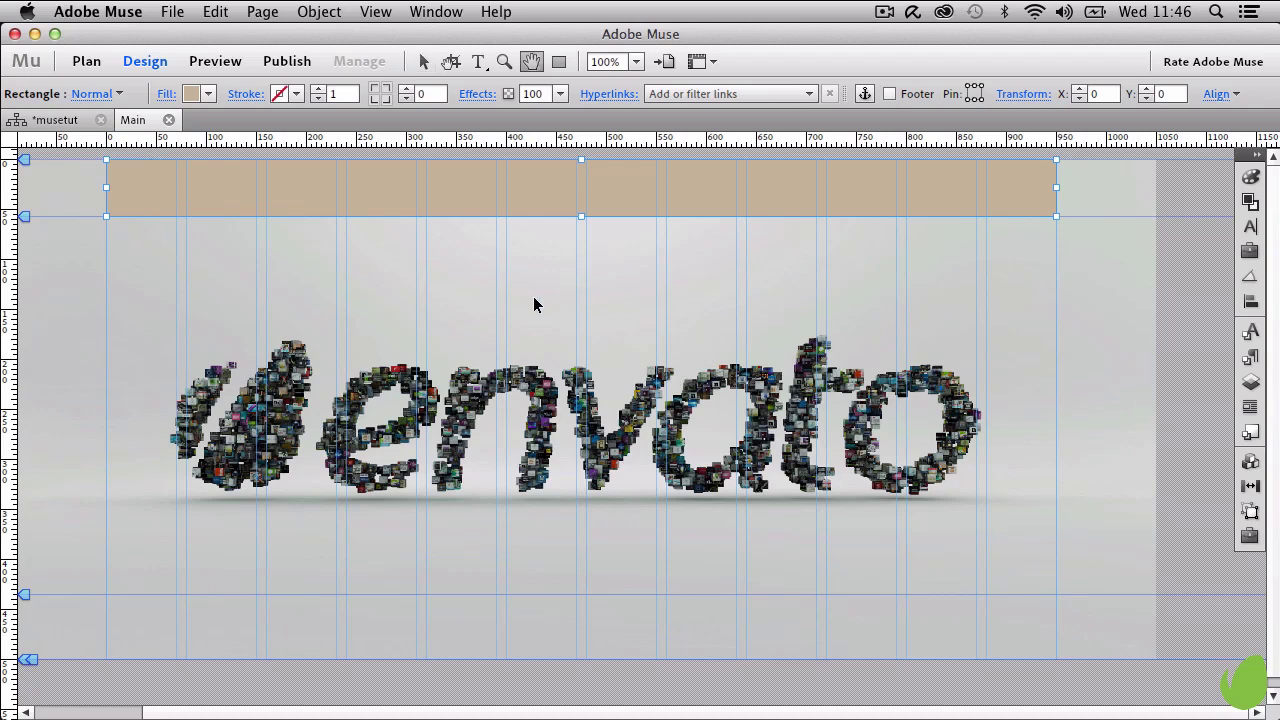
pyautogui.moveTo(556, 304); pyautogui.dragTo(590, 328)
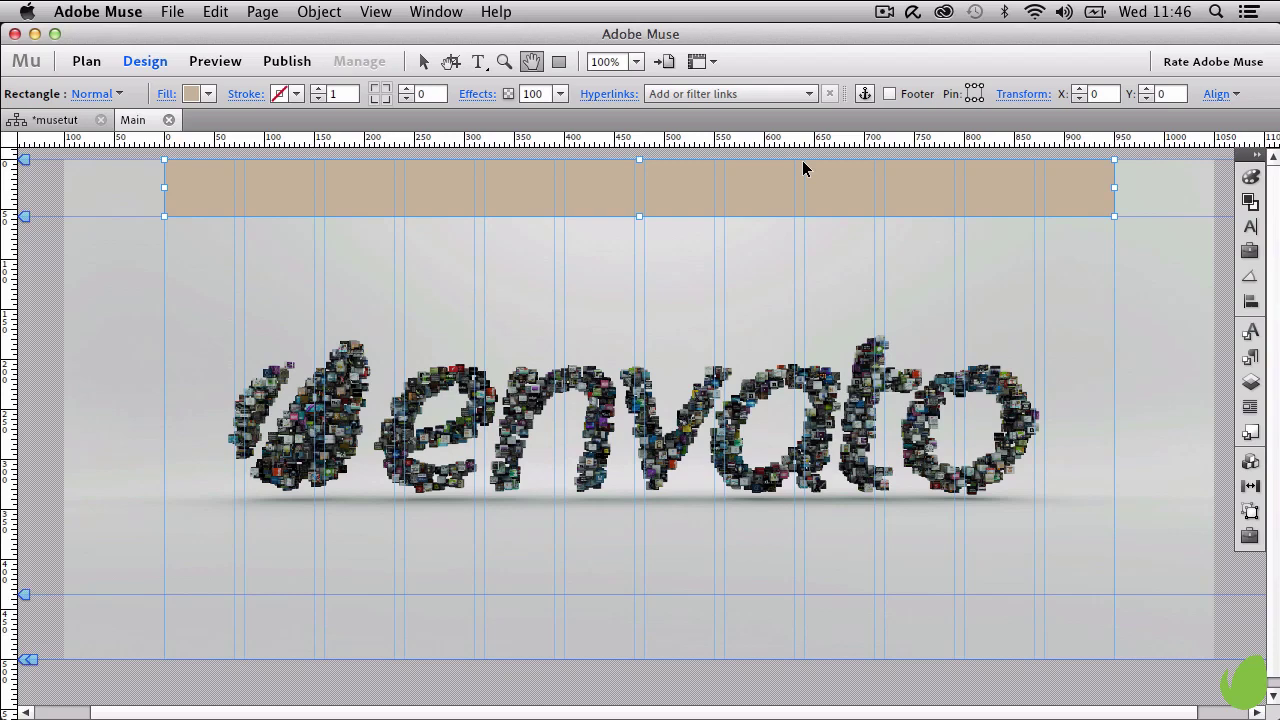
pyautogui.click(420, 58)
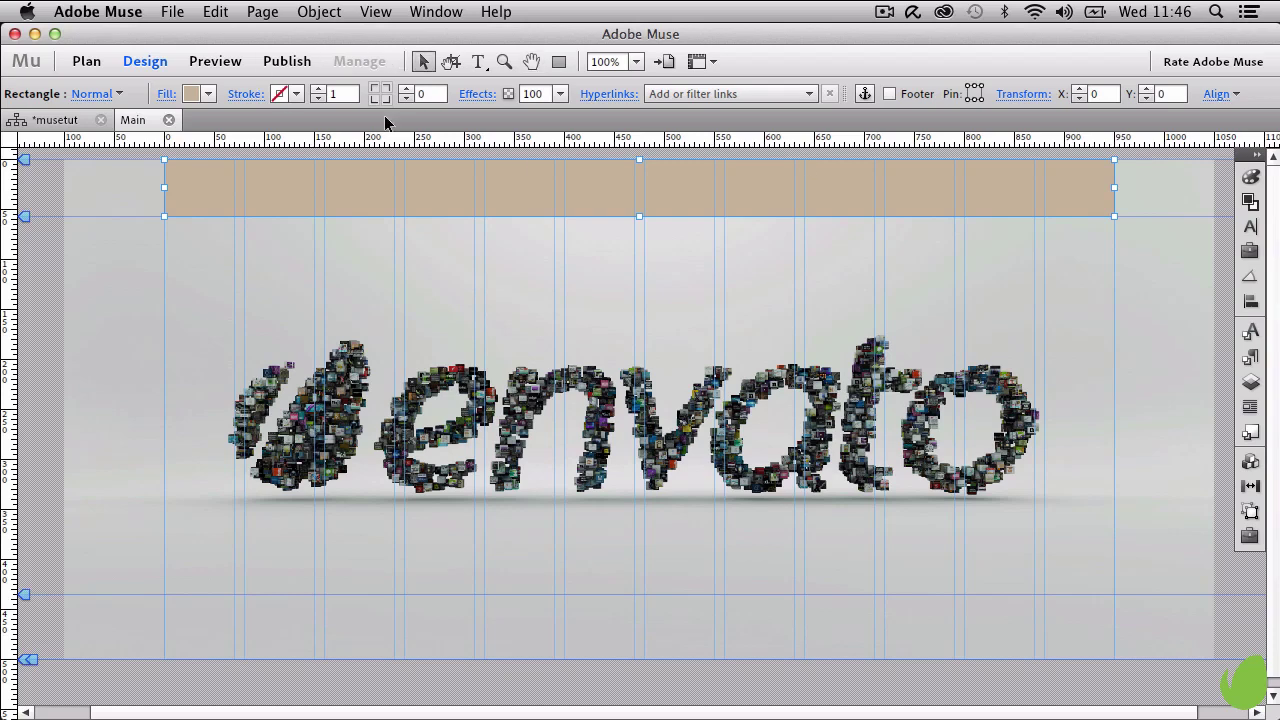
pyautogui.moveTo(160, 194); pyautogui.dragTo(64, 193)
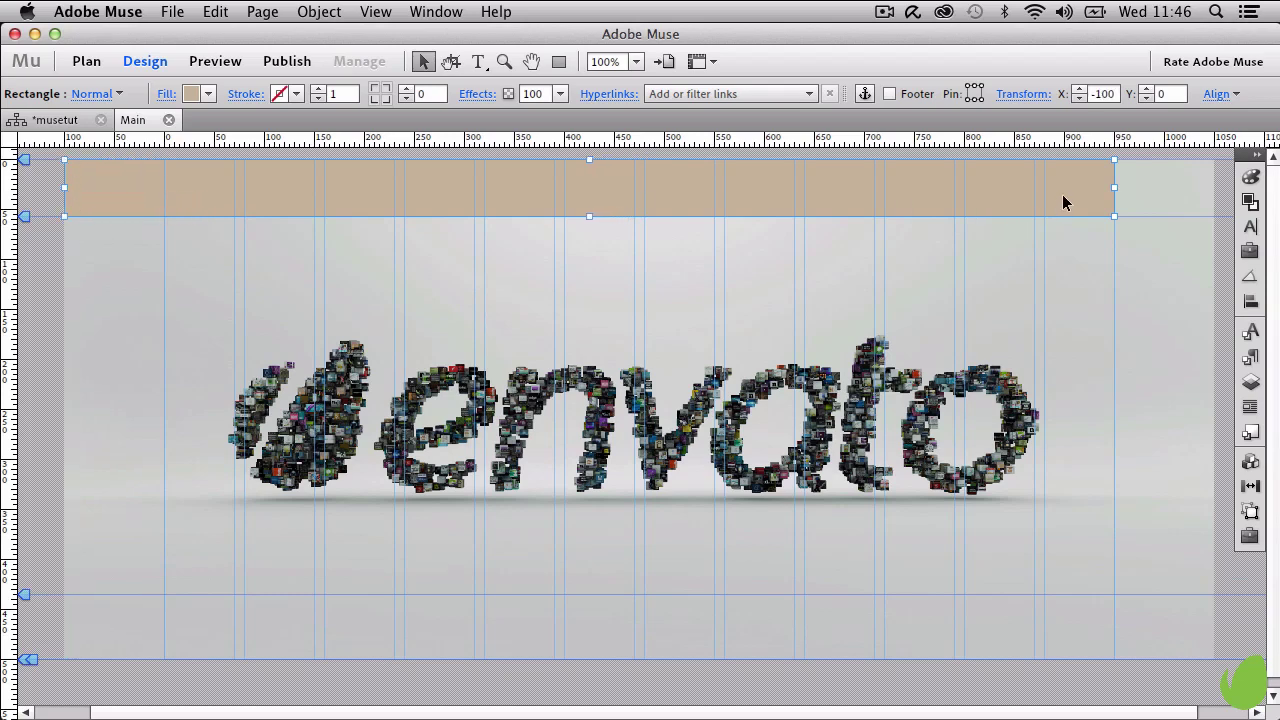
pyautogui.moveTo(1114, 190); pyautogui.dragTo(1216, 193)
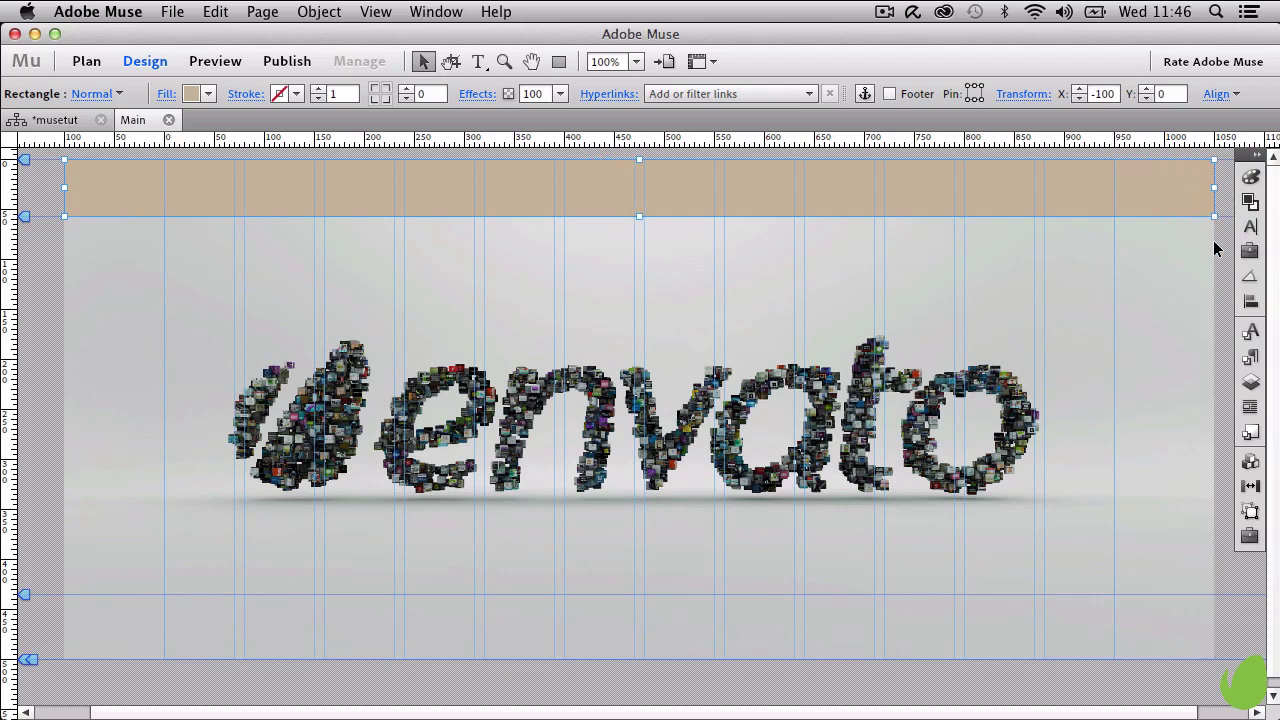
# Step: Preview the full-width header at a narrower and a full window width, and return to the design
pyautogui.click(215, 67)
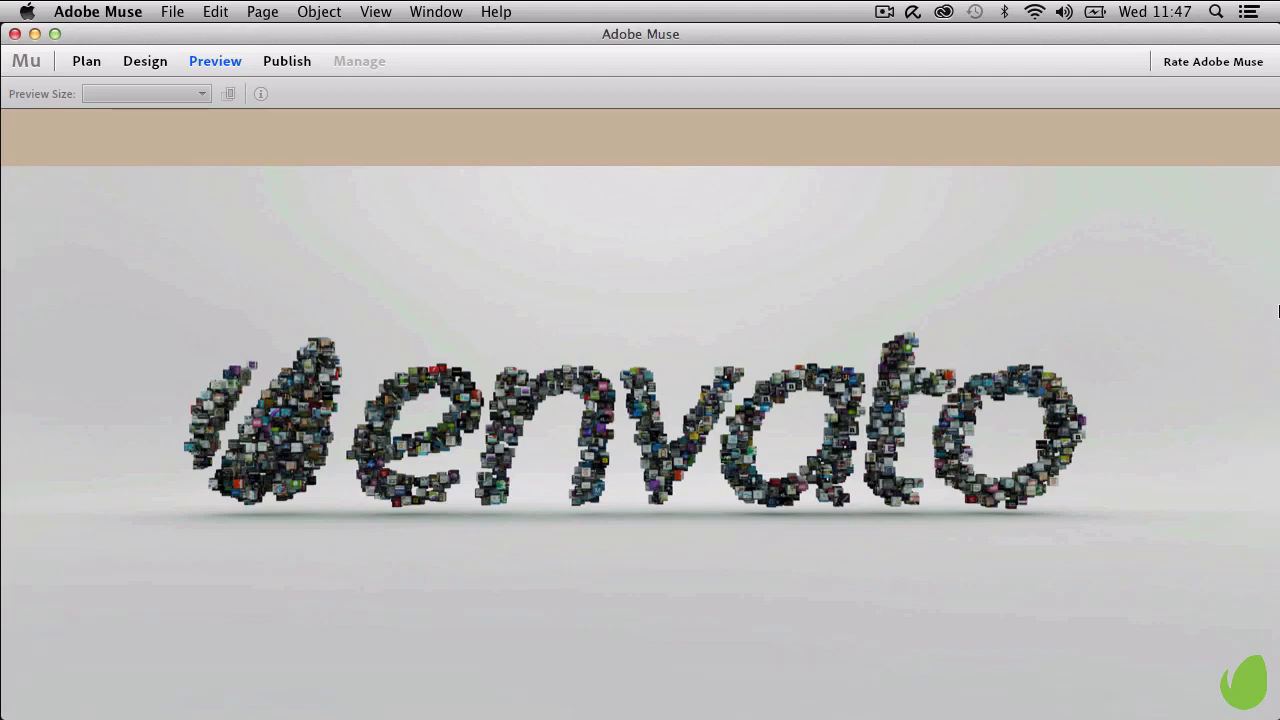
pyautogui.moveTo(1263, 309); pyautogui.dragTo(758, 360)
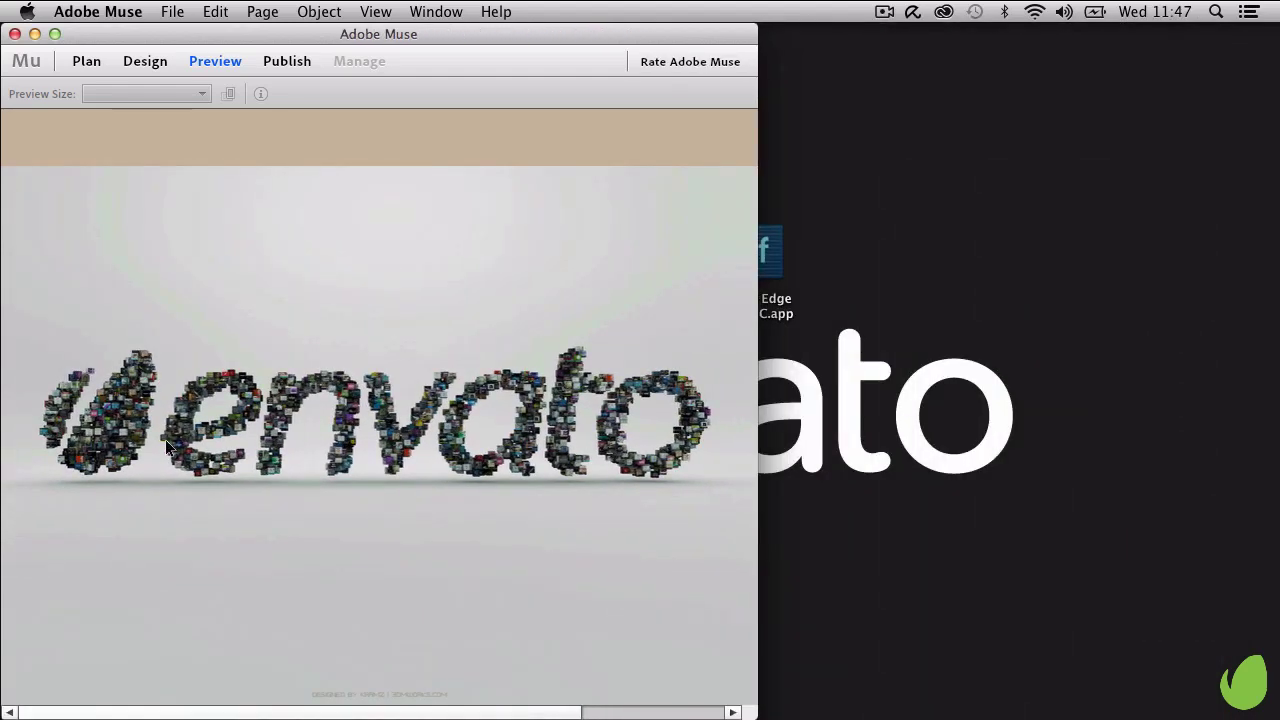
pyautogui.click(157, 61)
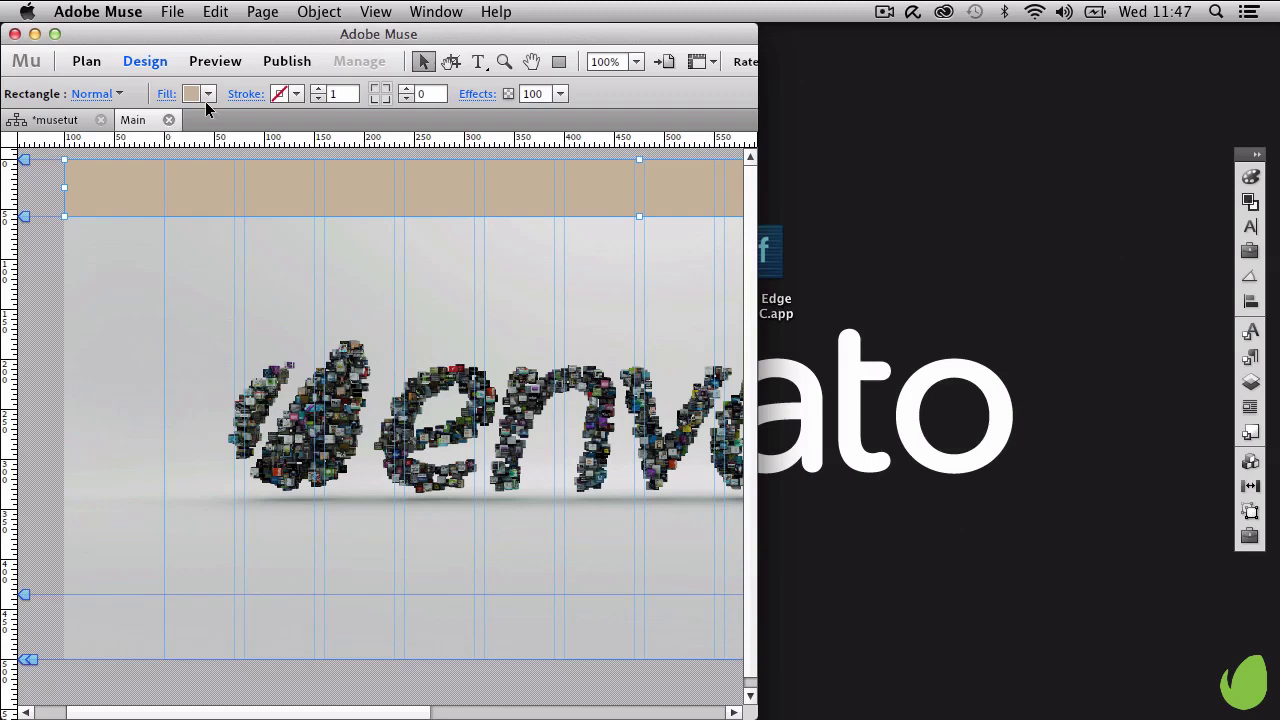
pyautogui.click(225, 63)
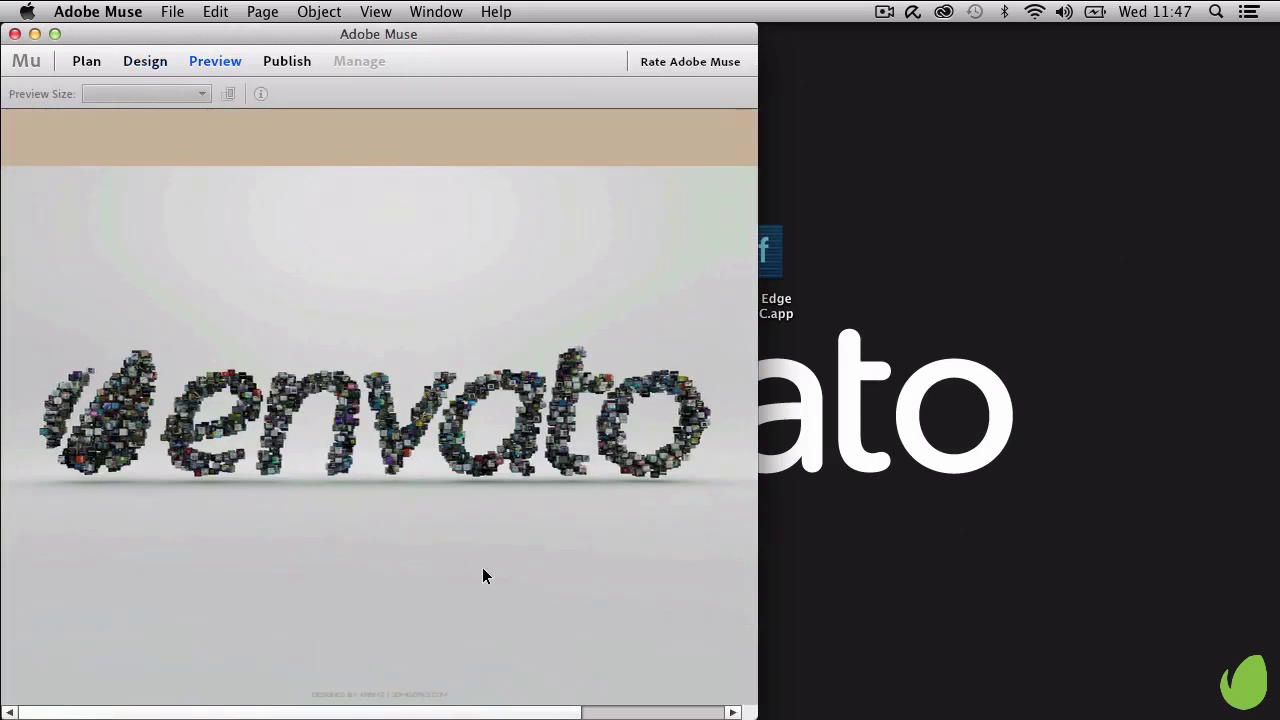
pyautogui.moveTo(554, 718); pyautogui.dragTo(571, 718)
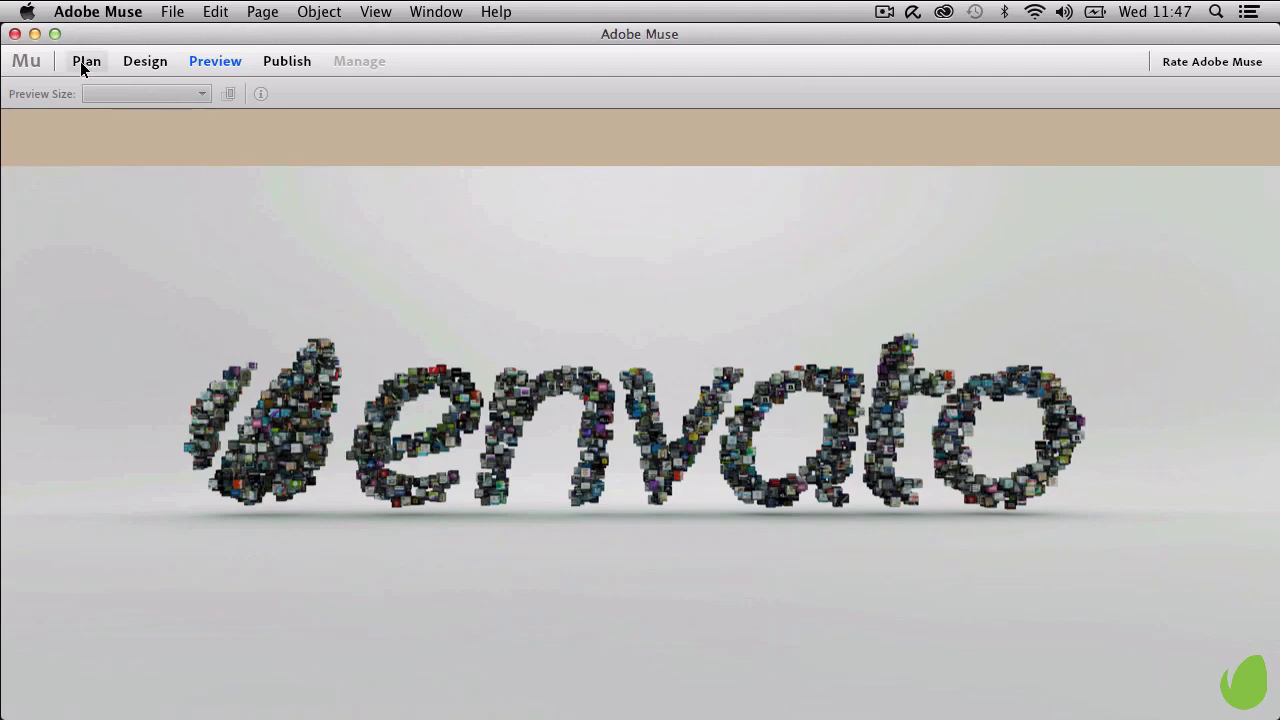
pyautogui.click(136, 66)
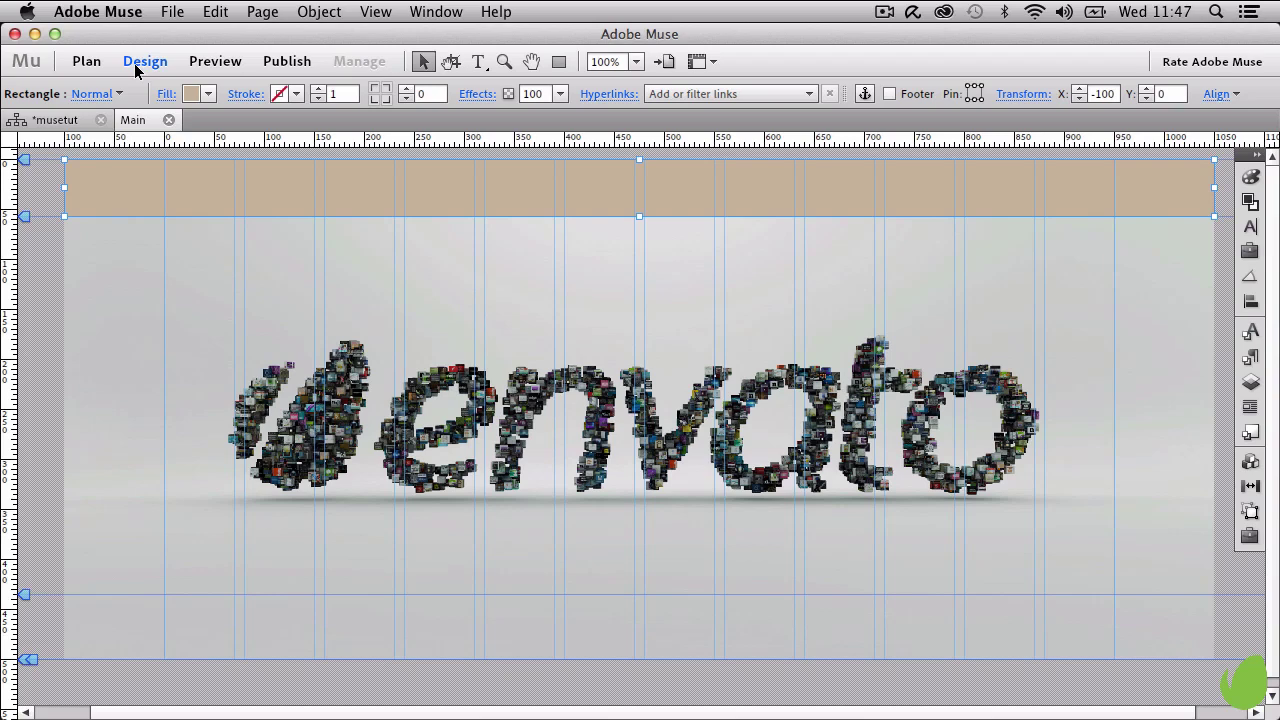
# Step: Deselect the header rectangle, expand the floating panel group again and show the Main master's layers
pyautogui.click(139, 293)
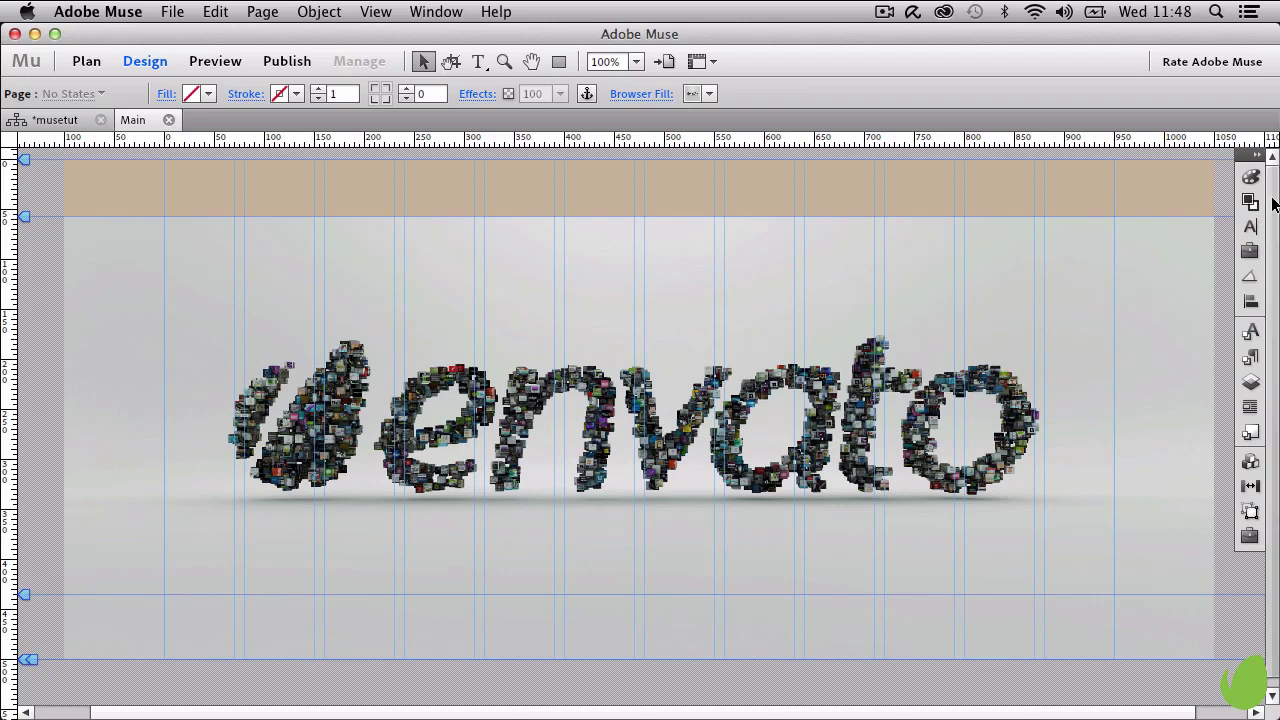
pyautogui.click(1256, 155)
pyautogui.moveTo(1256, 155); pyautogui.dragTo(1058, 162)
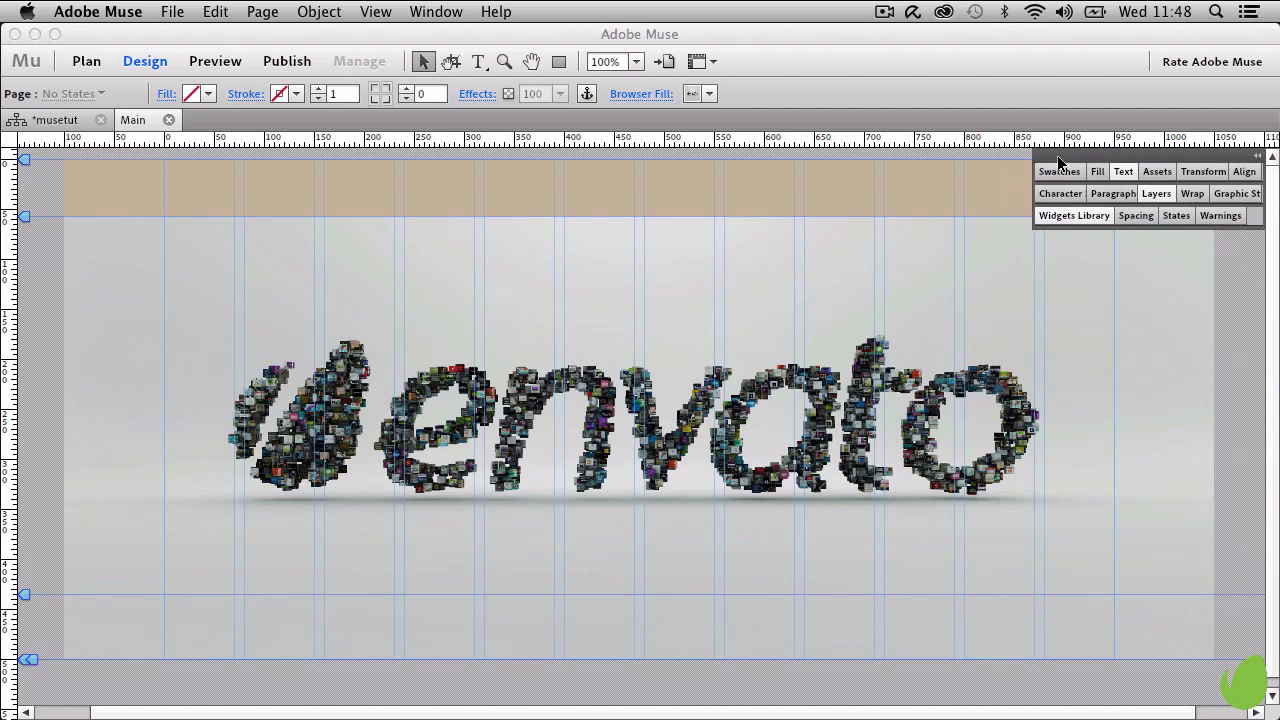
pyautogui.click(1157, 194)
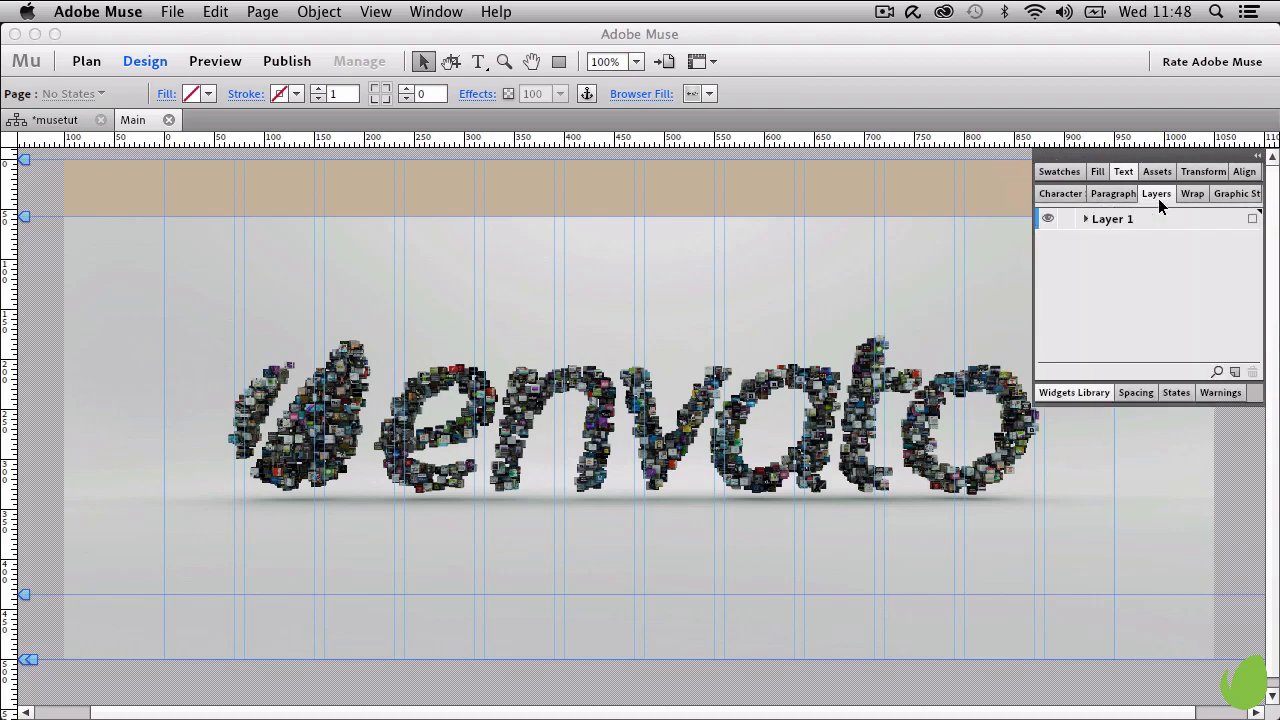
# Step: Rename Layer 1 of the Main master as Header
pyautogui.click(1113, 224)
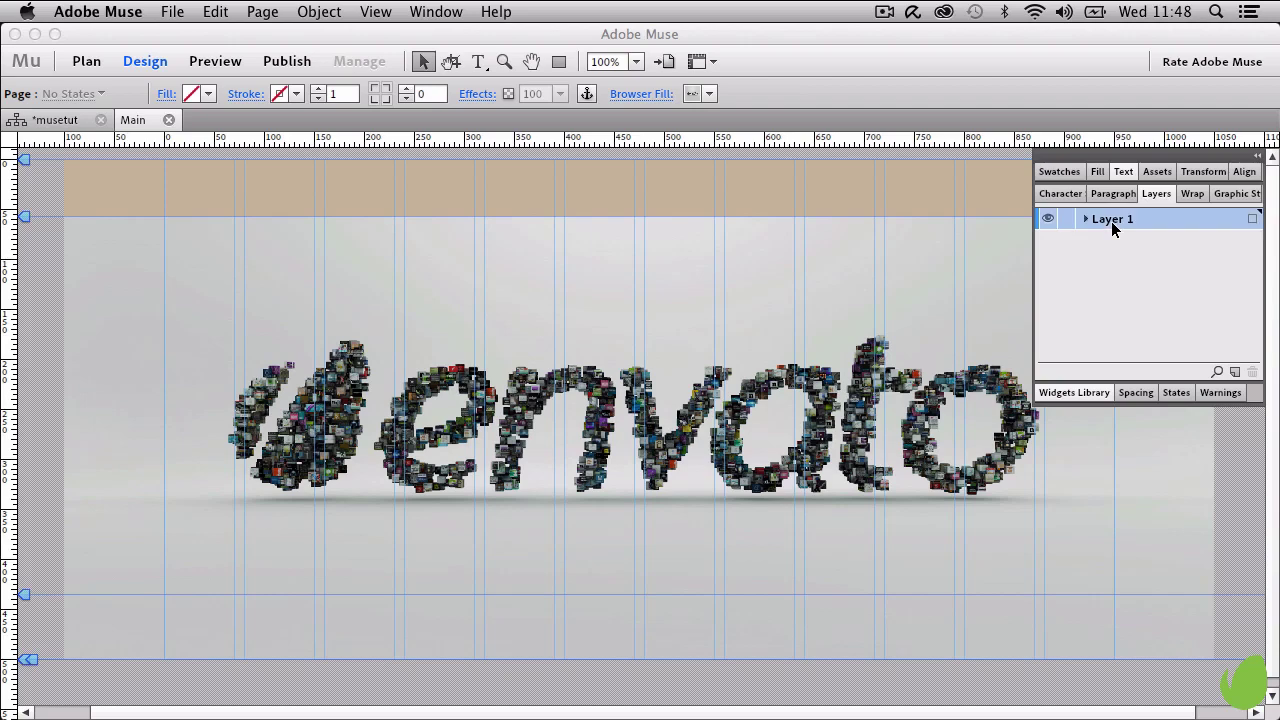
pyautogui.click(1087, 219)
pyautogui.click(1087, 219)
pyautogui.doubleClick(1119, 225)
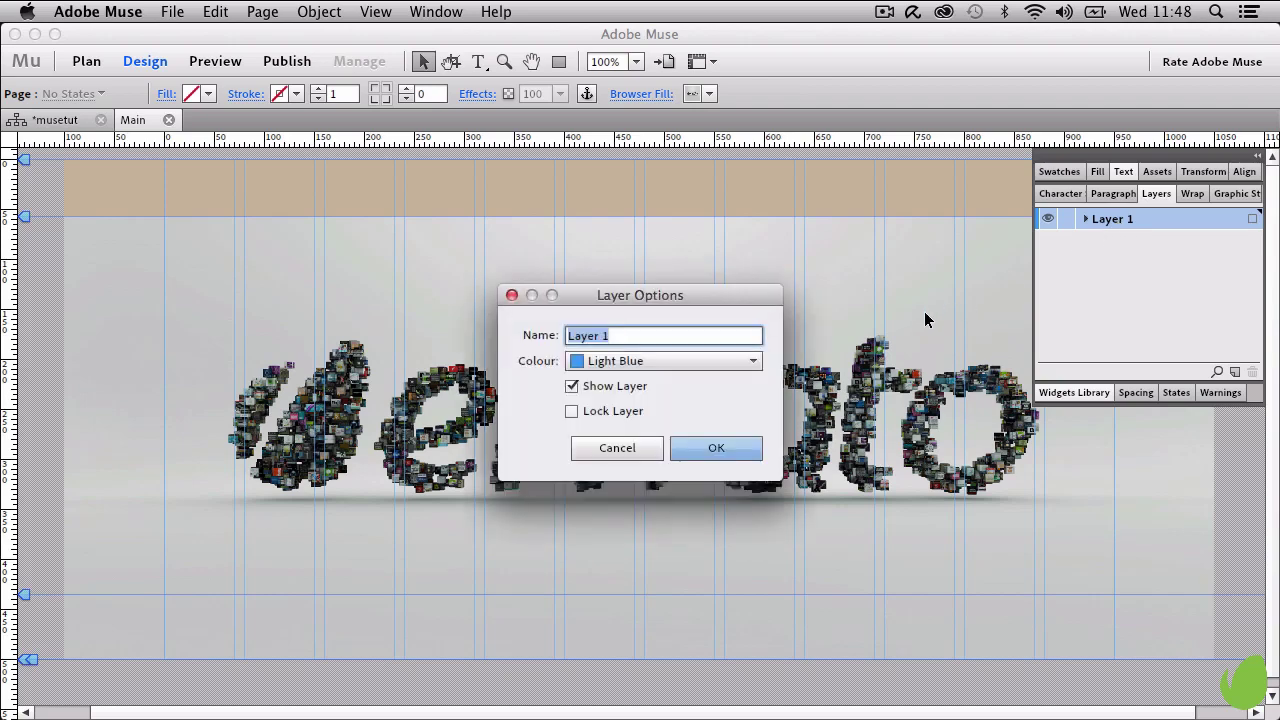
pyautogui.write('Header')
pyautogui.press('Return')
pyautogui.click(714, 447)
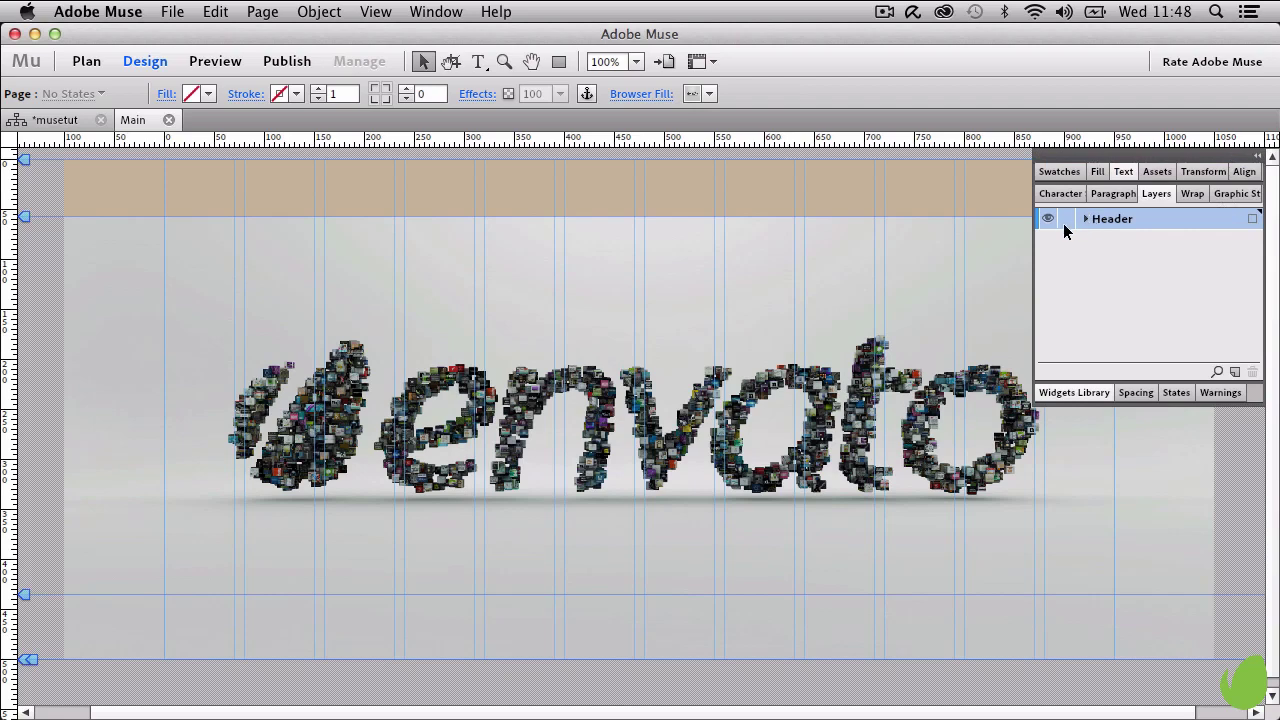
# Step: Check the Header layer's lock and visibility toggles, expand it to see the rectangle inside, and collapse the layers list
pyautogui.click(1066, 218)
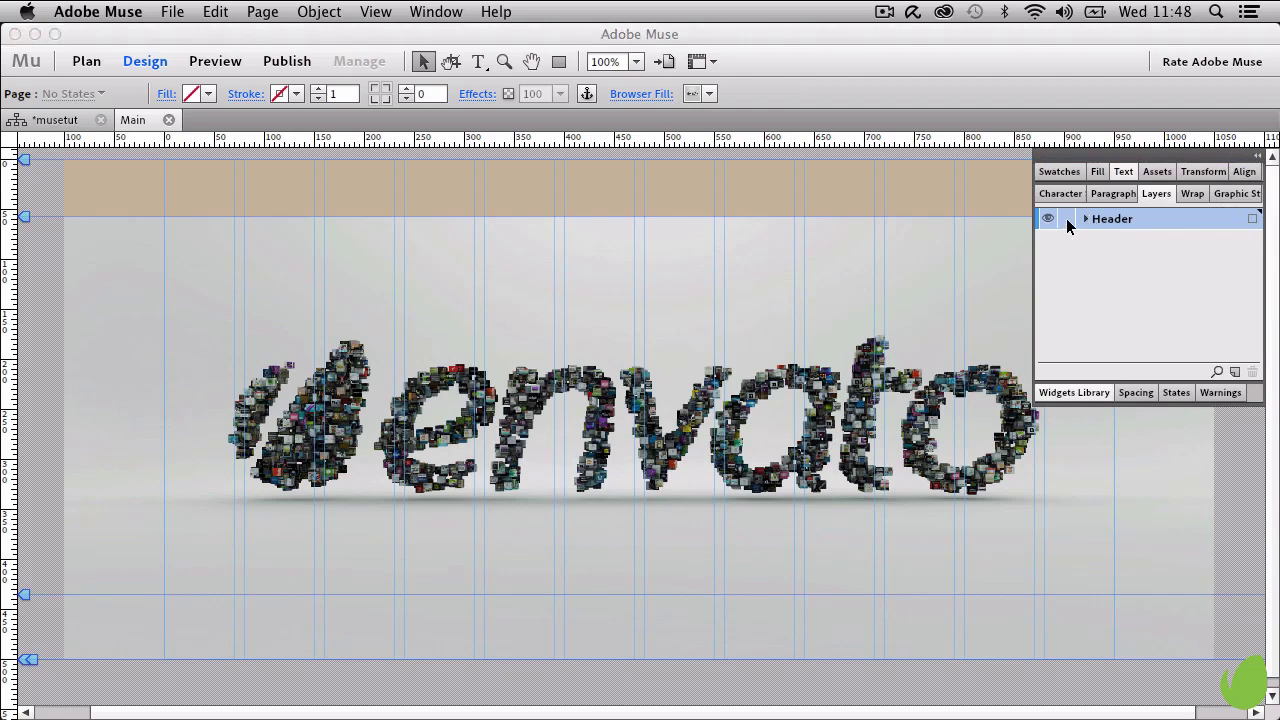
pyautogui.click(1052, 219)
pyautogui.click(1053, 219)
pyautogui.click(1085, 219)
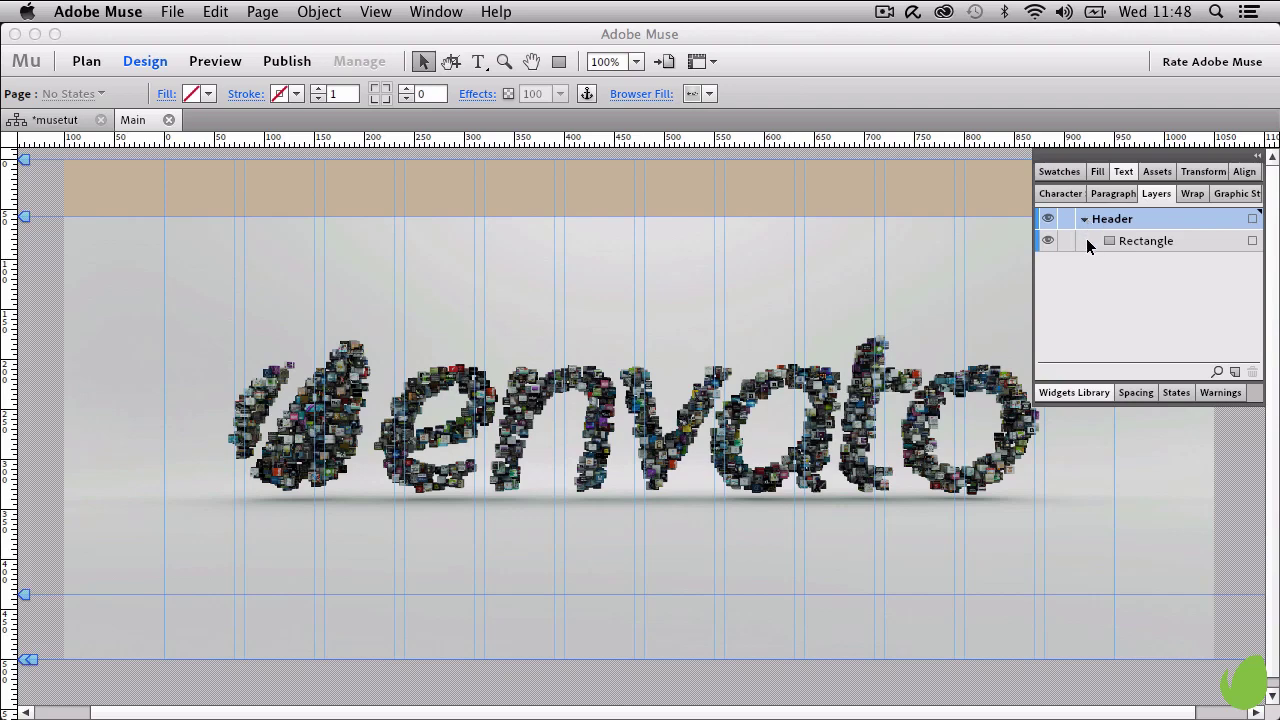
pyautogui.click(1087, 240)
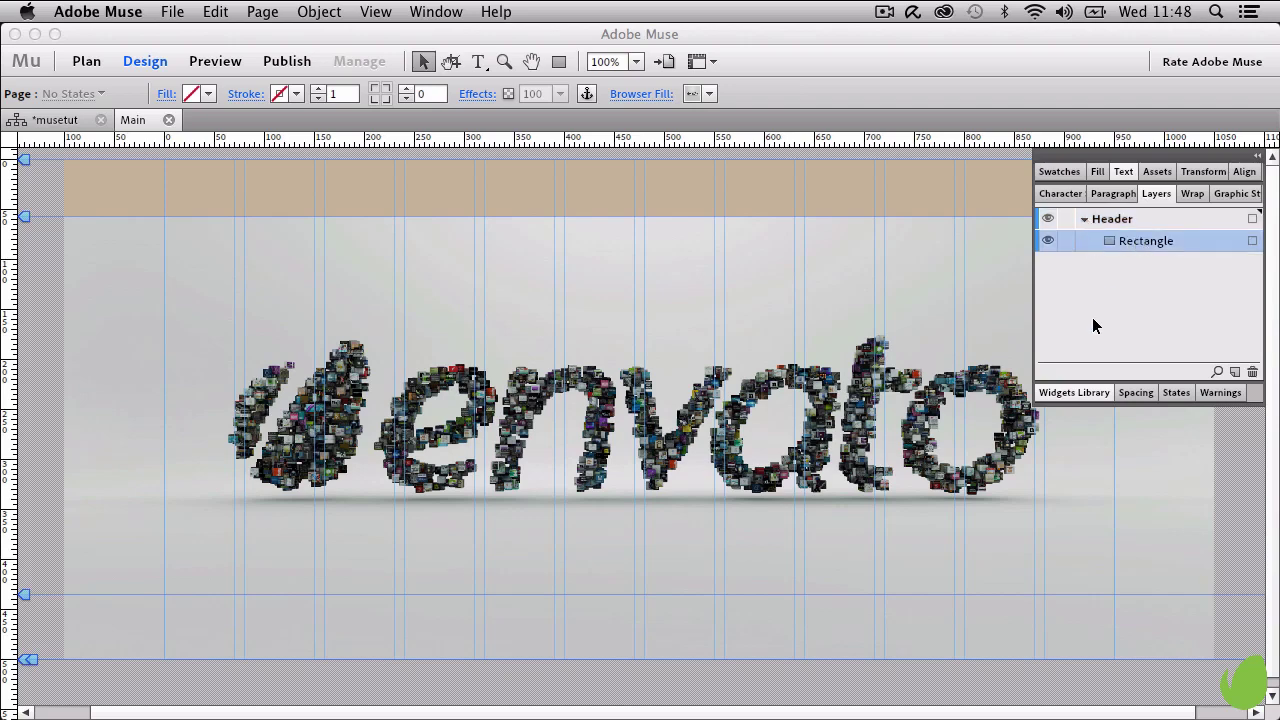
pyautogui.click(1156, 194)
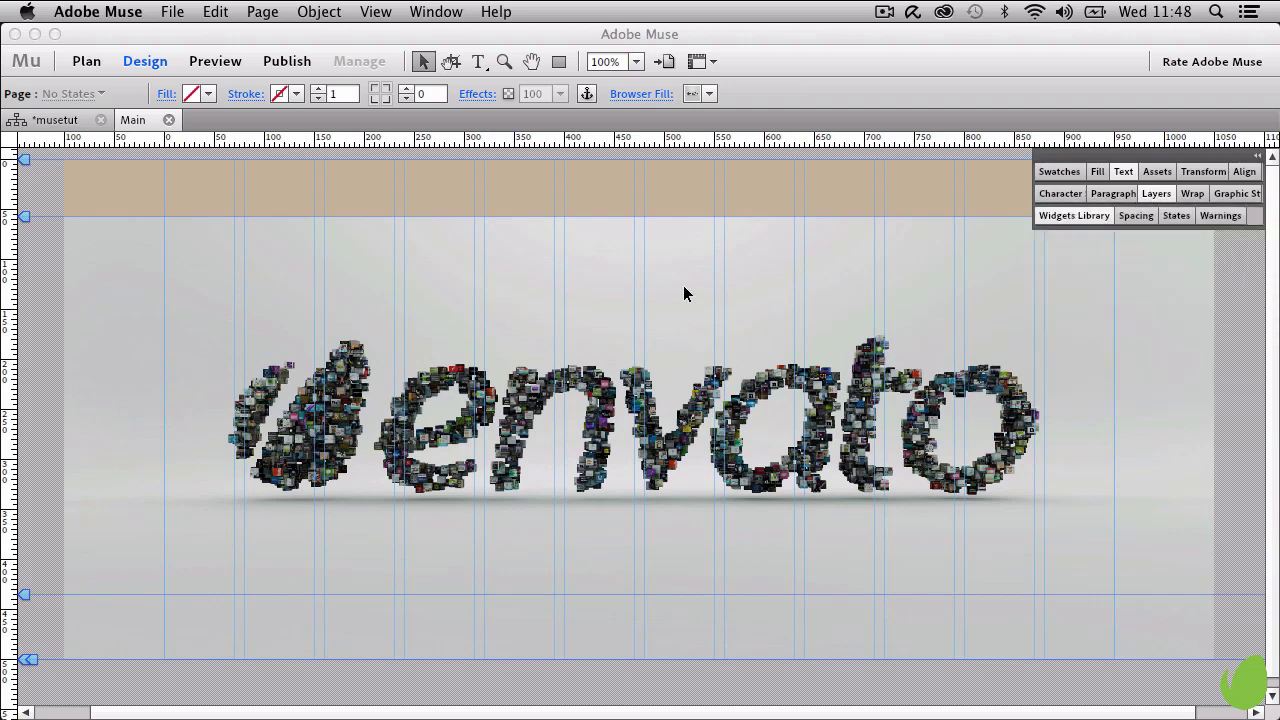
# Step: Draw a text frame about 220 px wide near the left end of the beige header and enter "Welcome" in it
pyautogui.click(478, 63)
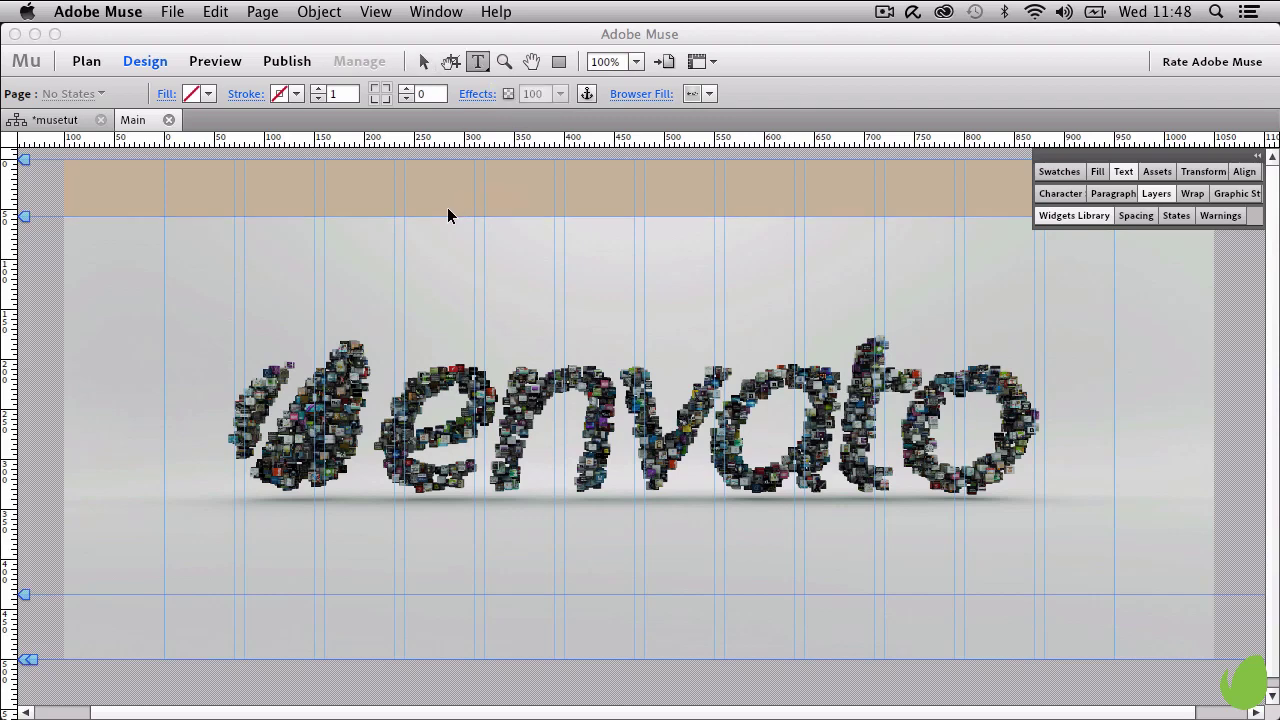
pyautogui.moveTo(175, 183); pyautogui.dragTo(394, 210)
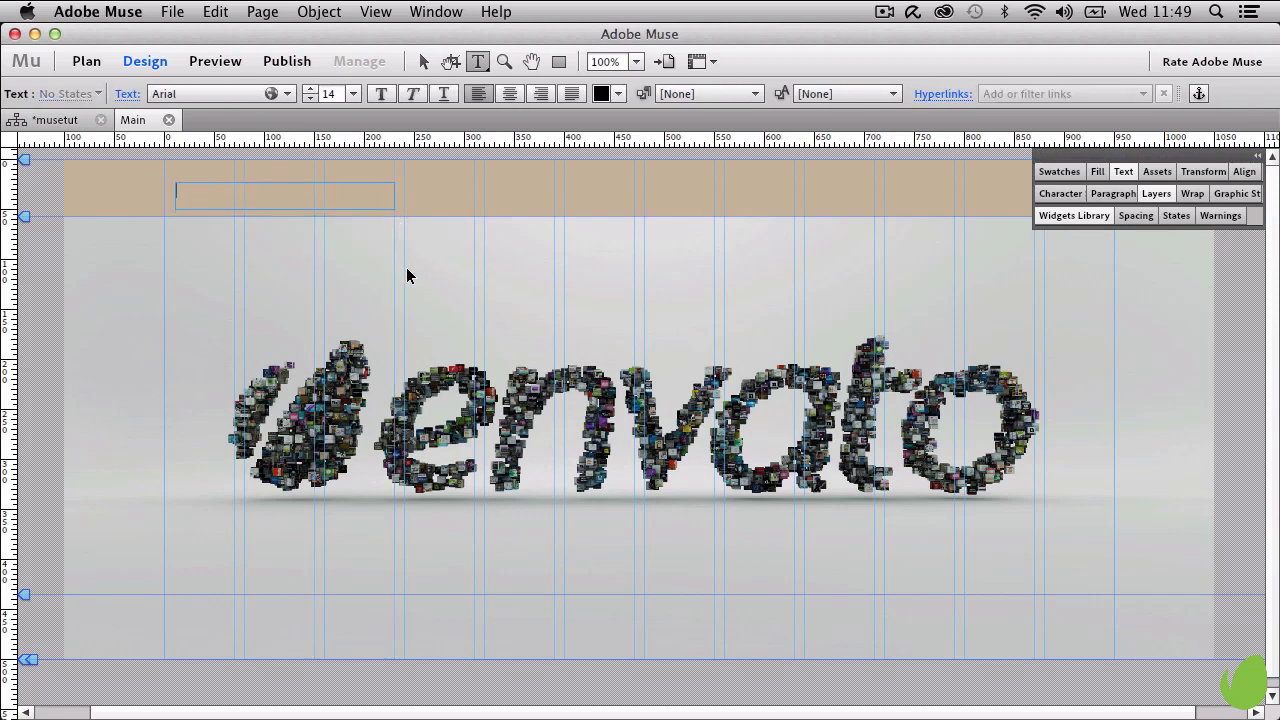
pyautogui.write('Welcome')
# Step: Format all of the Welcome text in white (FFFFFF) at font size 30
pyautogui.press('super+a')
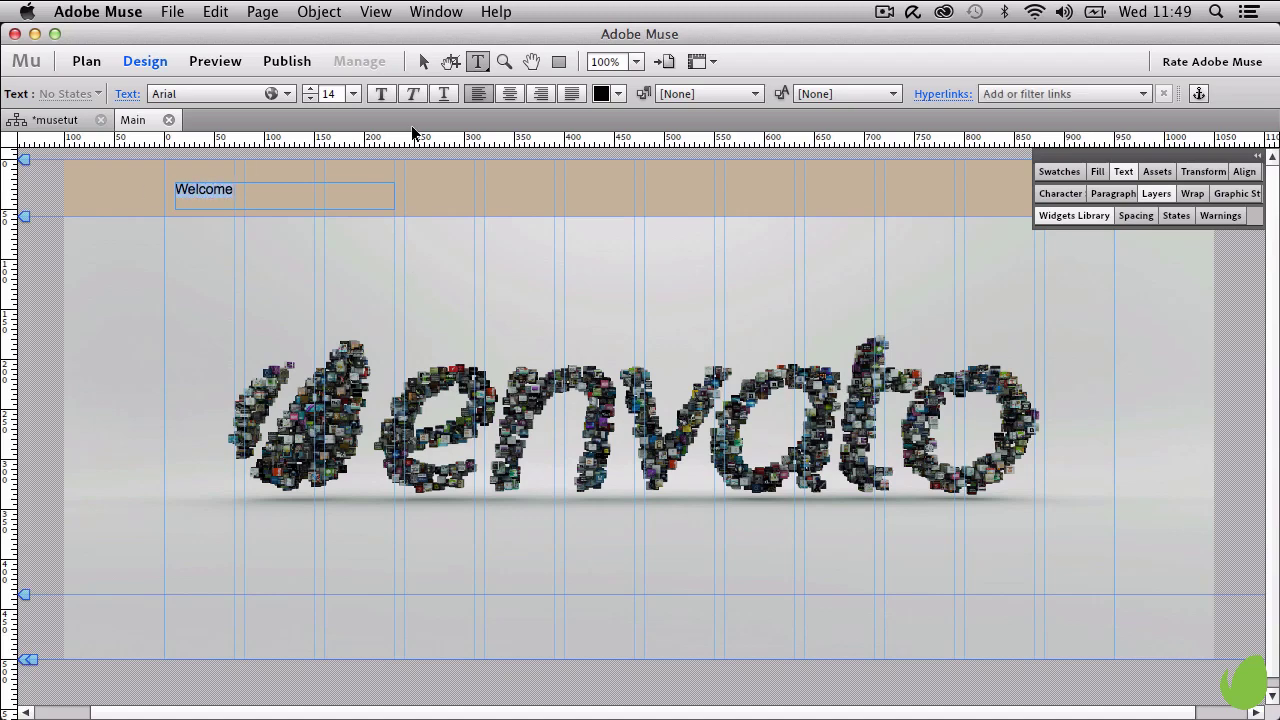
pyautogui.click(618, 95)
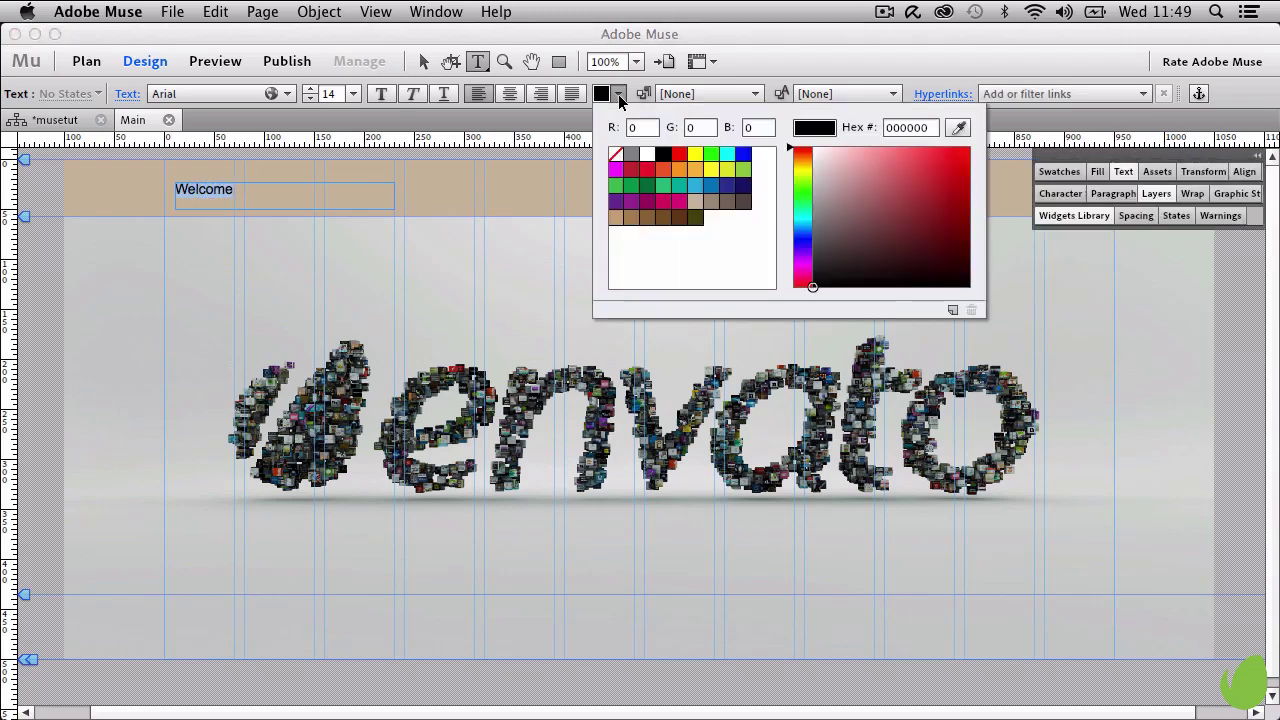
pyautogui.click(647, 154)
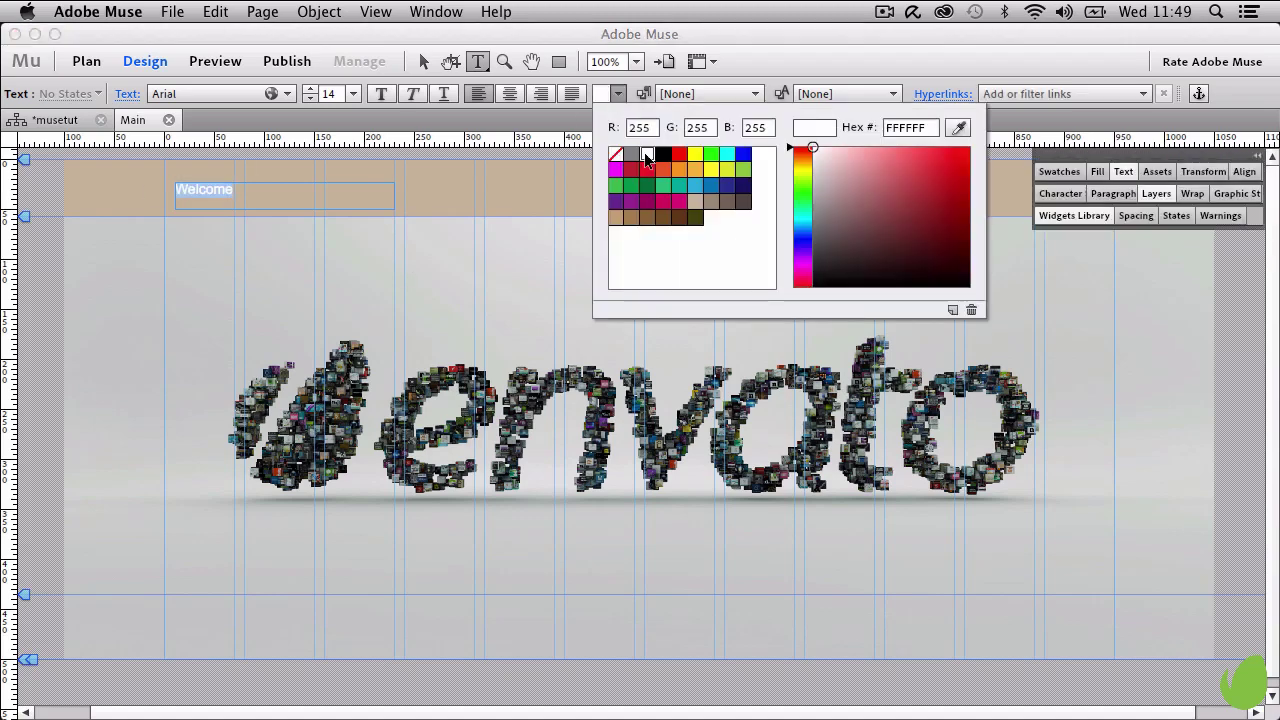
pyautogui.click(618, 94)
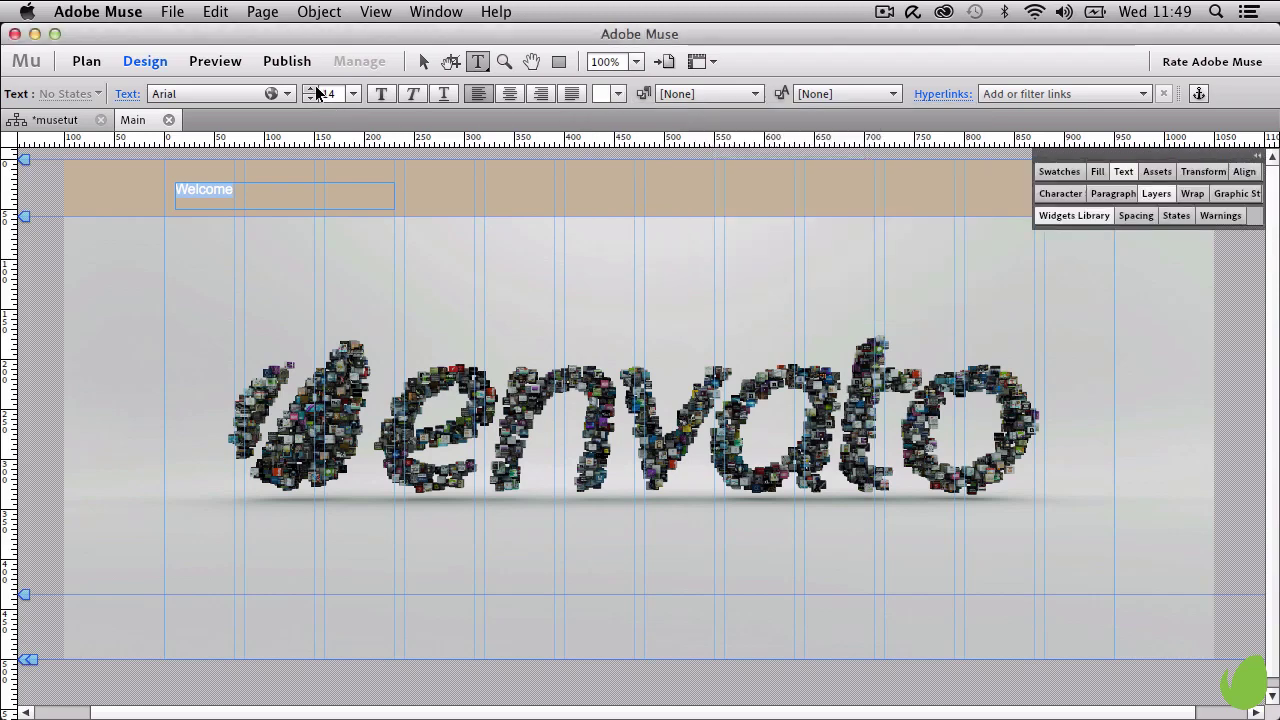
pyautogui.click(353, 93)
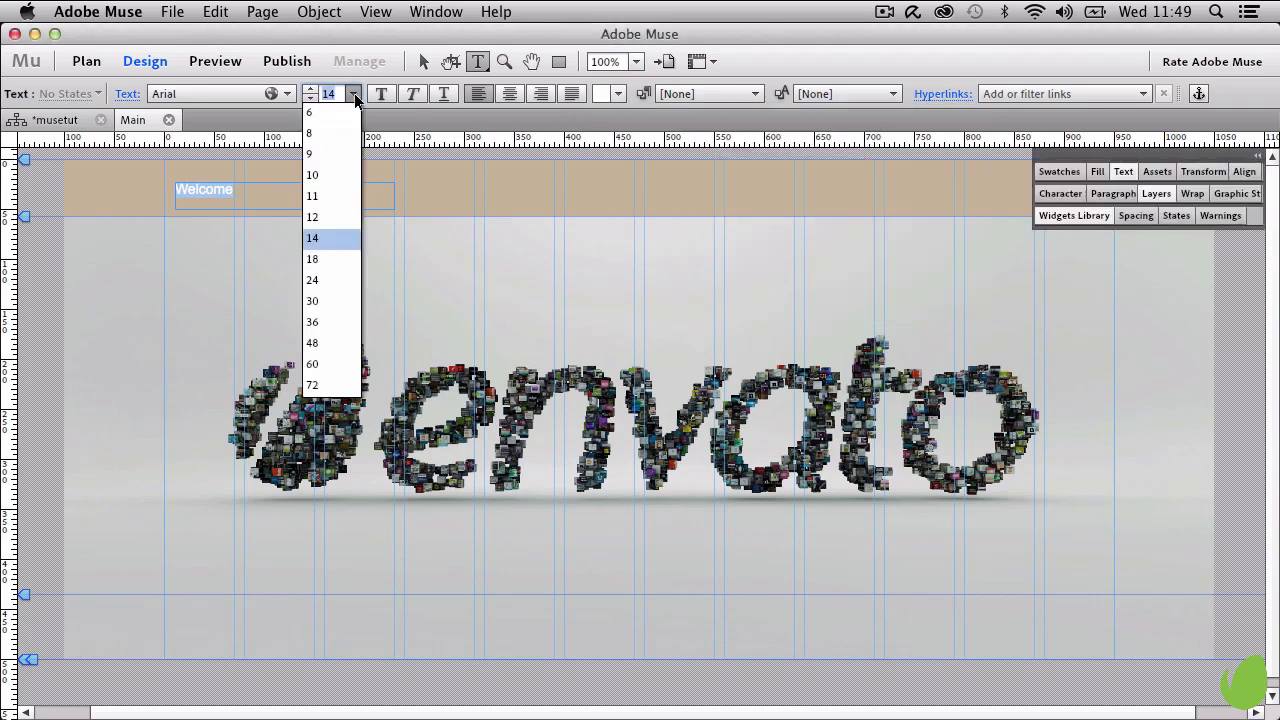
pyautogui.click(331, 300)
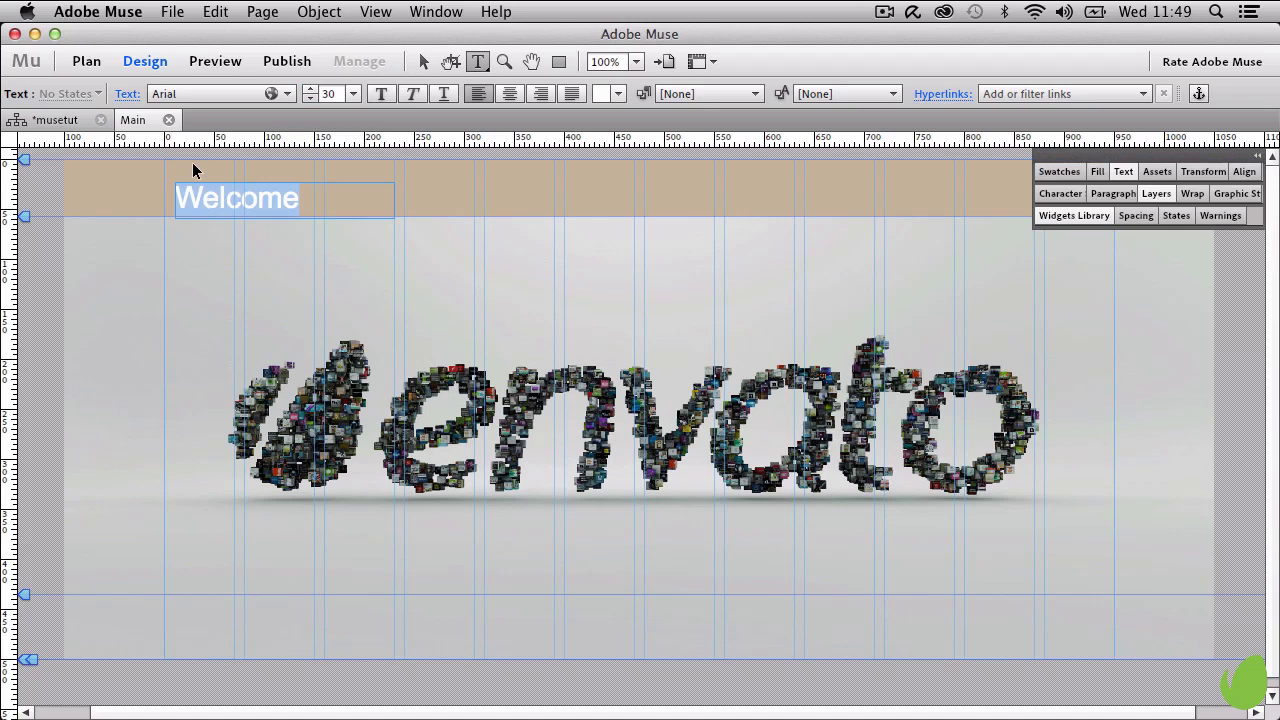
# Step: Nudge the Welcome text frame up, and vertically centre it with the header rectangle using Align to Selection
pyautogui.click(421, 62)
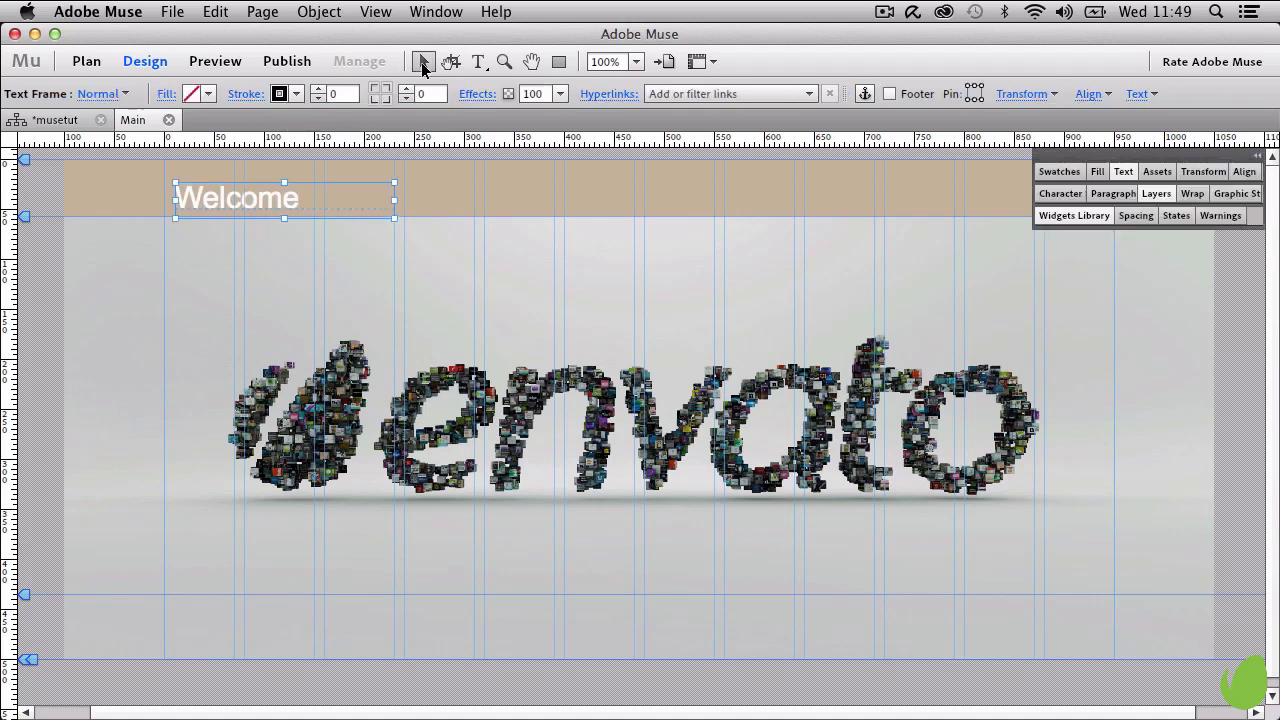
pyautogui.press('Up')
pyautogui.press('Up')
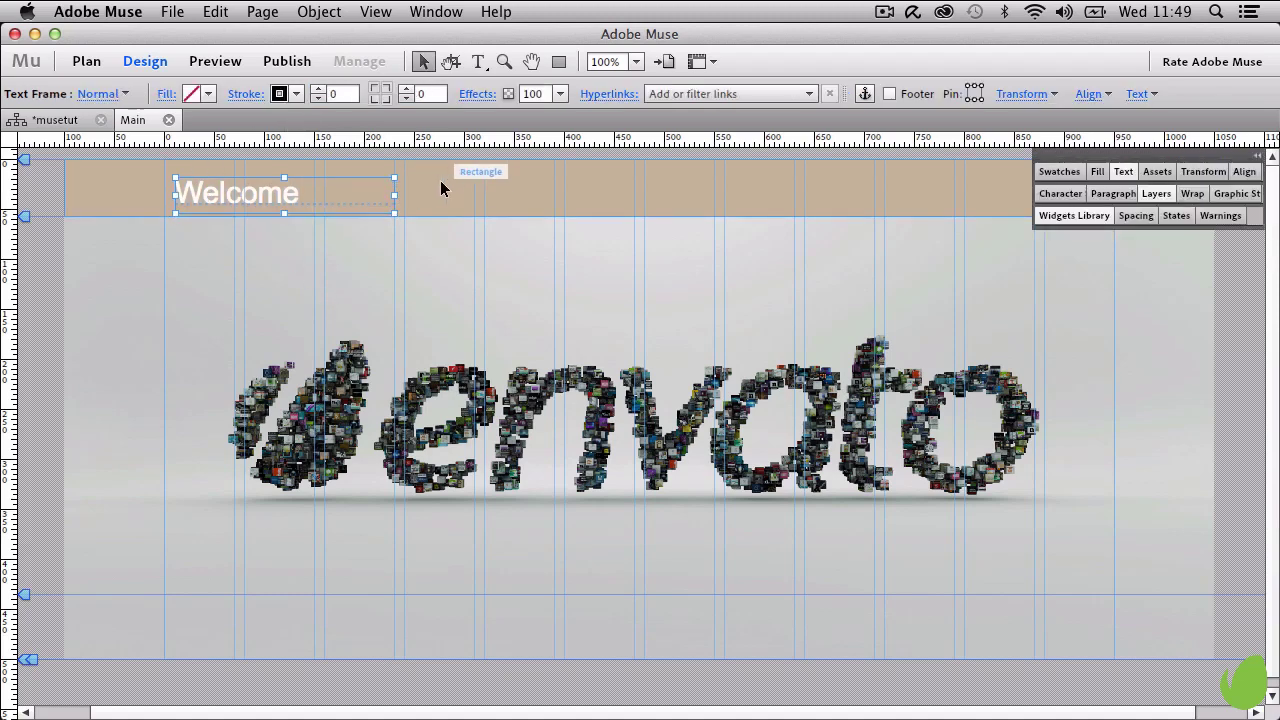
pyautogui.keyDown('shift'); pyautogui.click(89, 193); pyautogui.keyUp('shift')
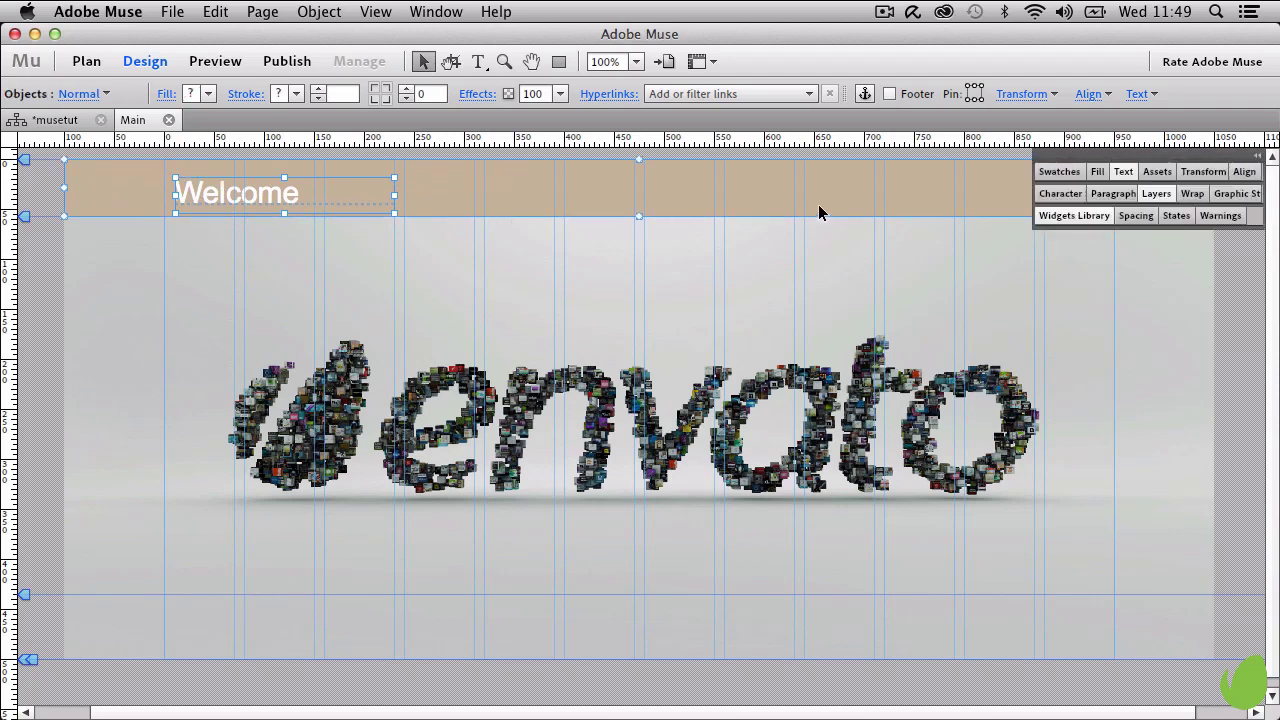
pyautogui.click(1096, 101)
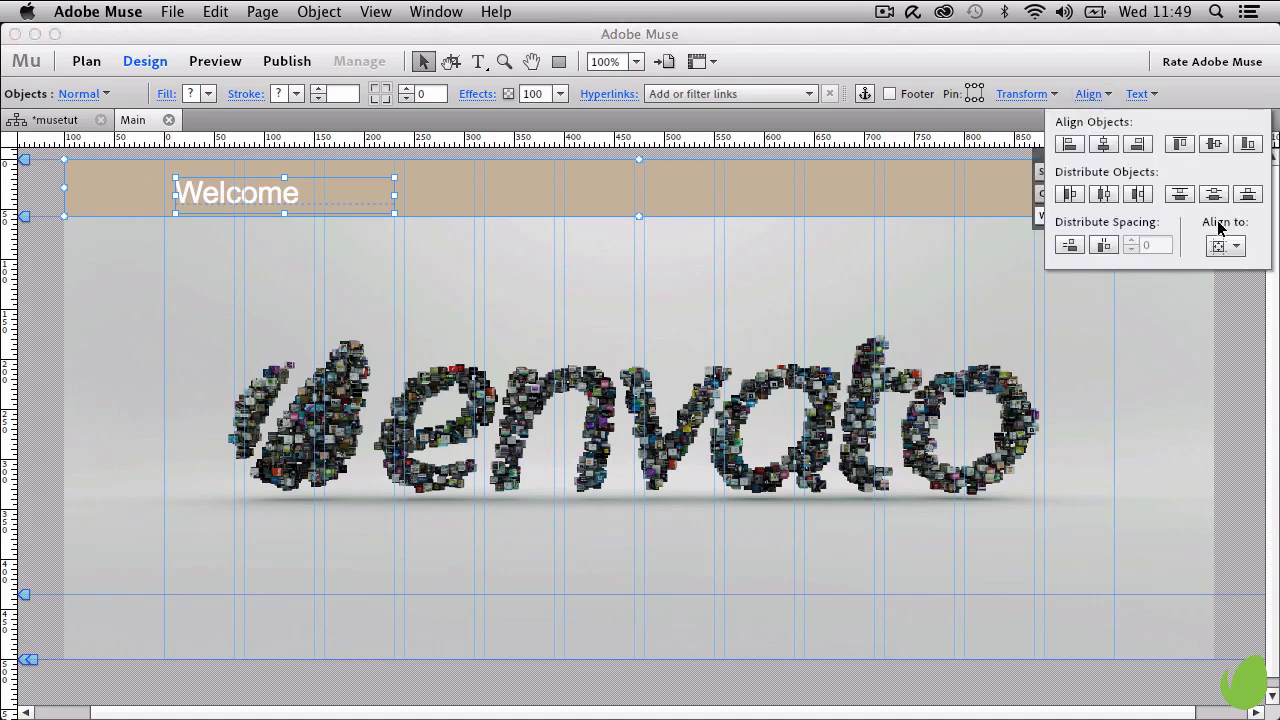
pyautogui.click(1224, 245)
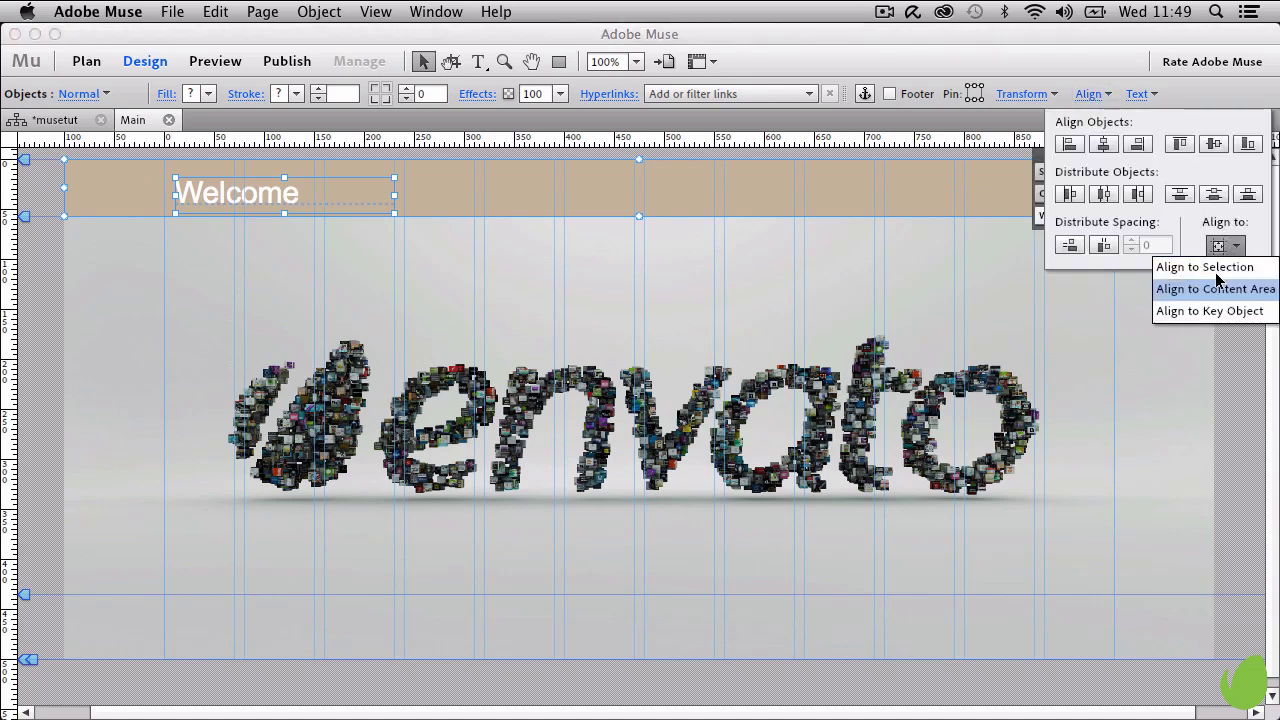
pyautogui.click(1210, 267)
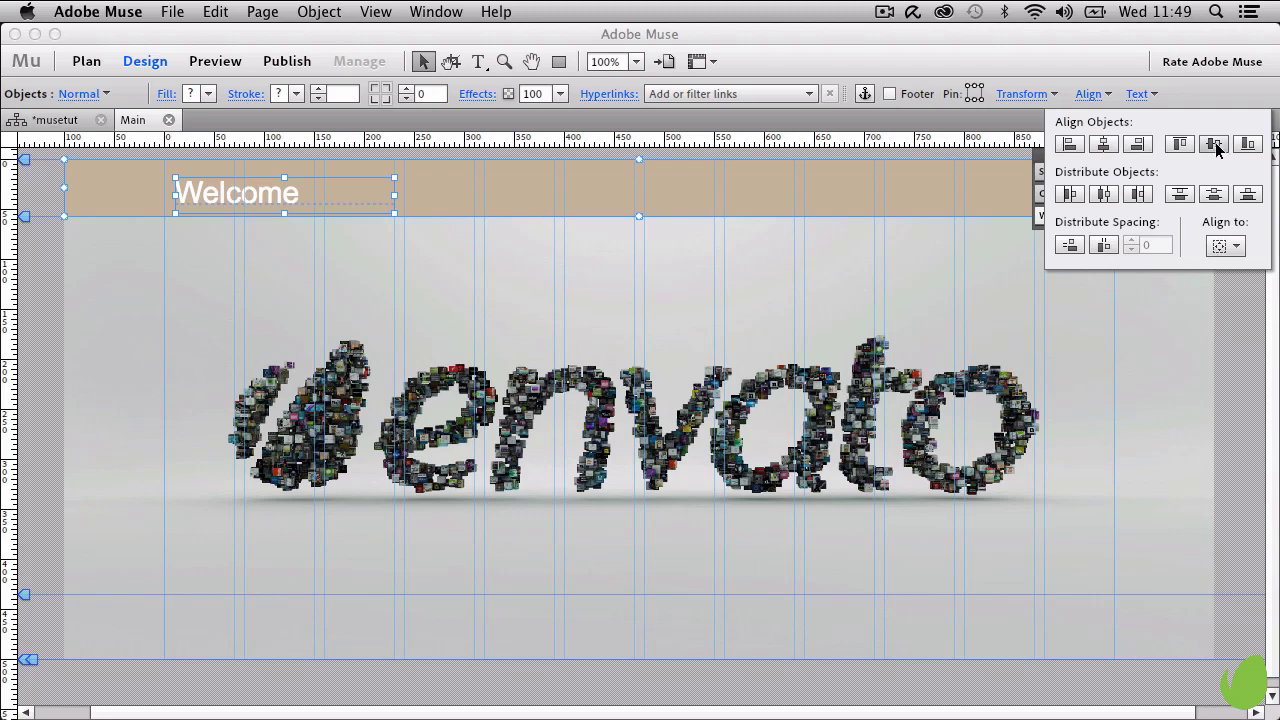
pyautogui.click(1215, 145)
# Step: Select the word Welcome and look through the web, web safe and system fonts available for it
pyautogui.click(254, 186)
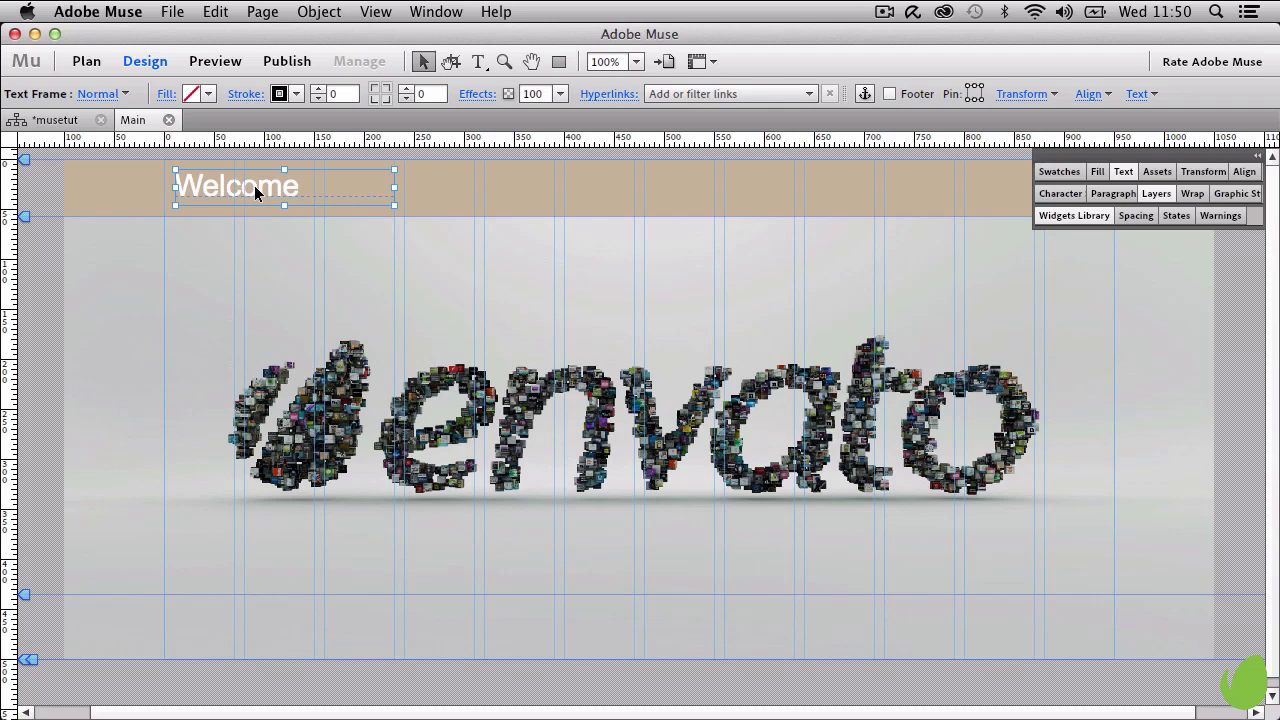
pyautogui.doubleClick(255, 188)
pyautogui.moveTo(300, 187); pyautogui.dragTo(157, 190)
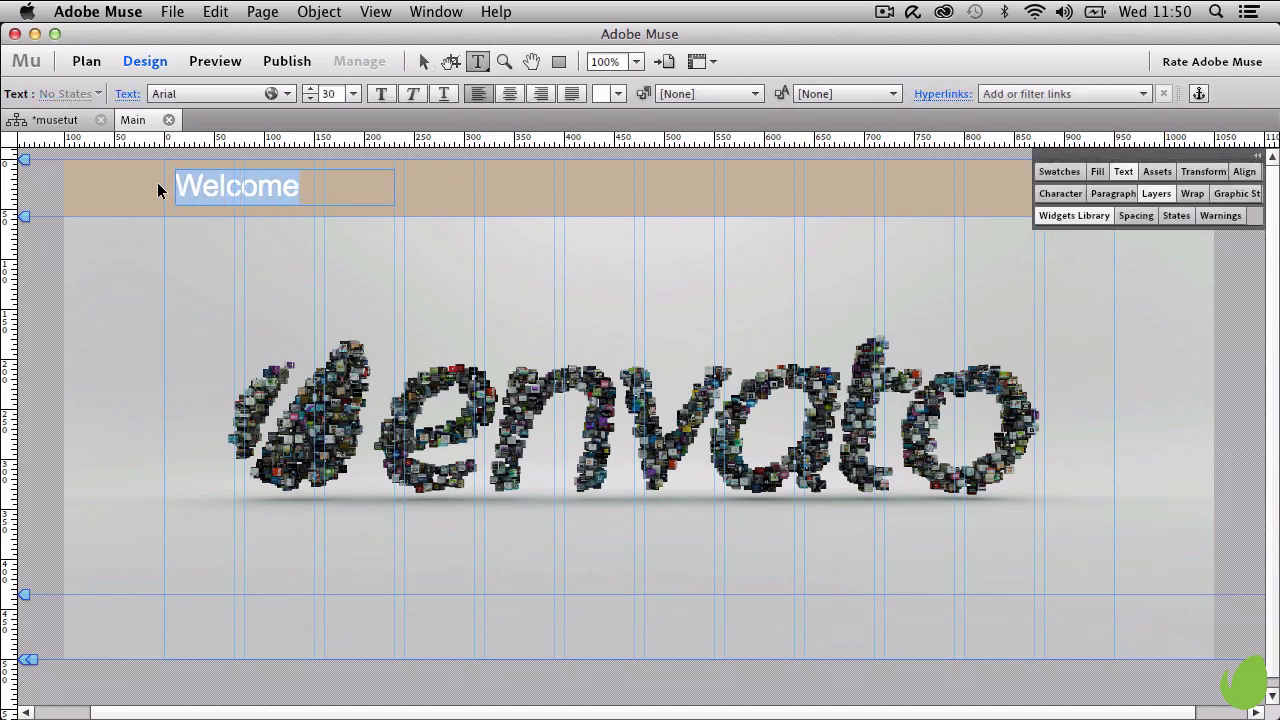
pyautogui.click(253, 94)
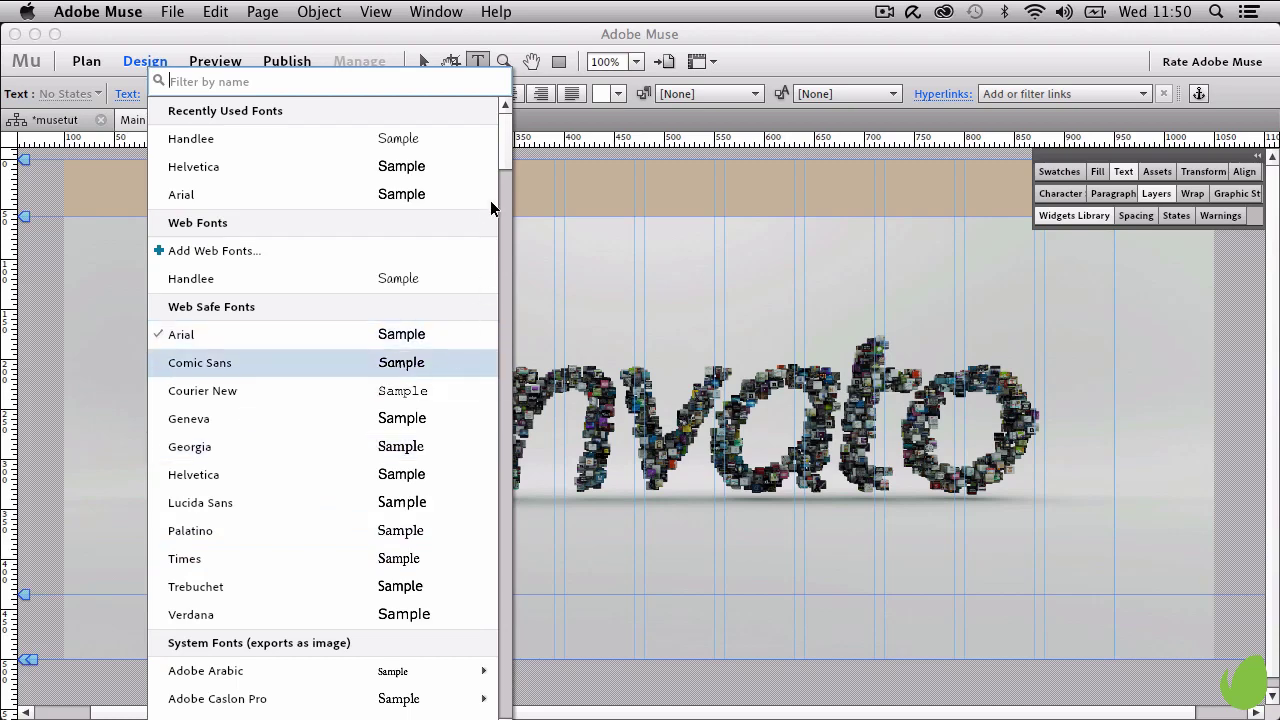
pyautogui.moveTo(505, 150); pyautogui.dragTo(507, 186)
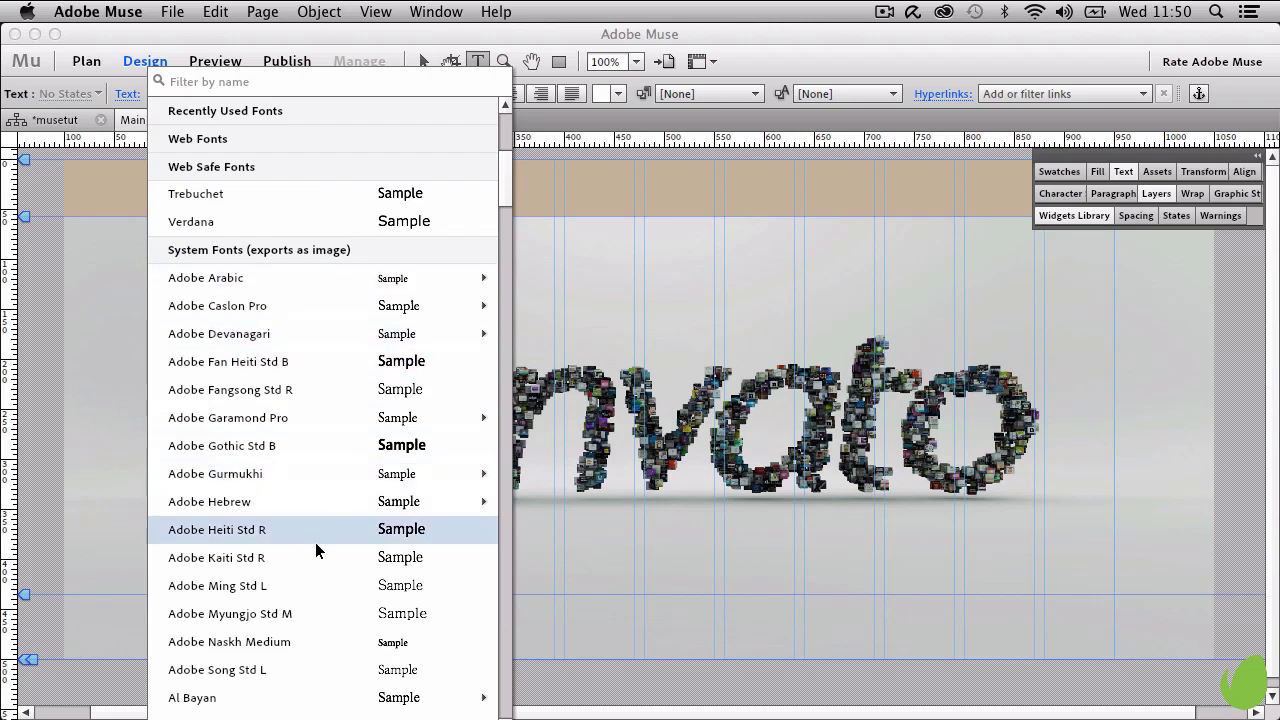
pyautogui.moveTo(504, 204); pyautogui.dragTo(509, 147)
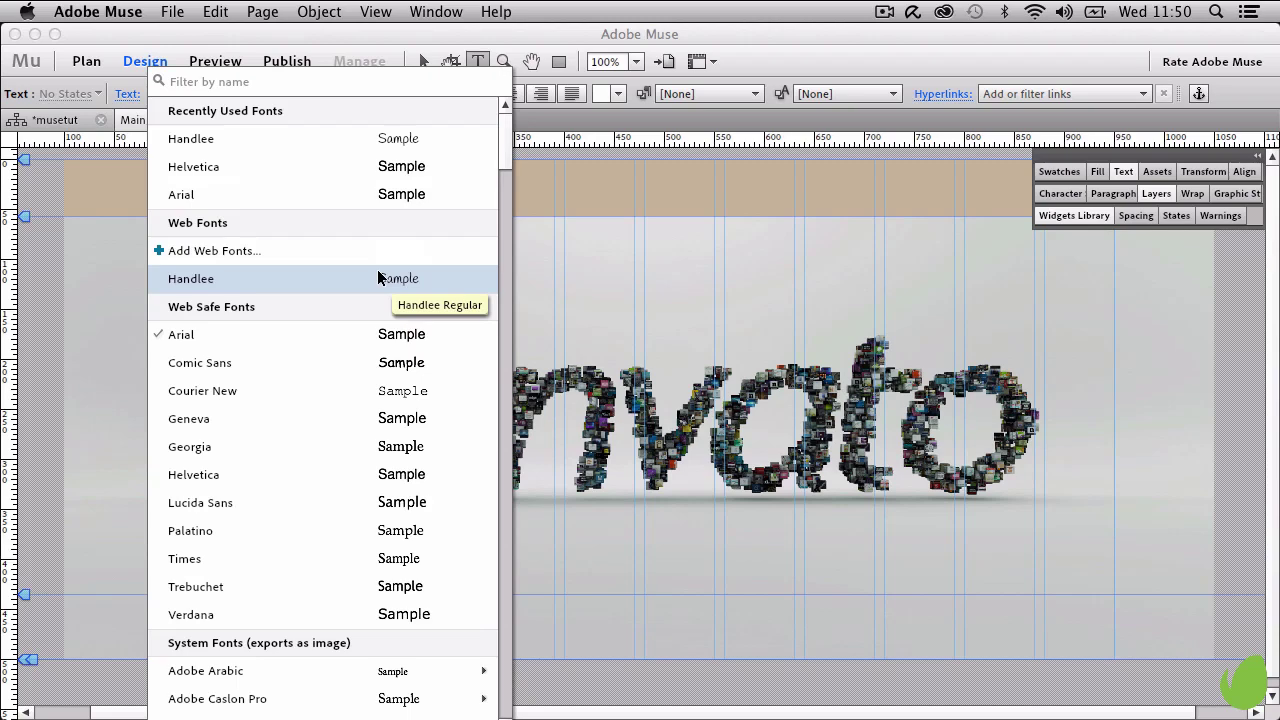
# Step: Look through the Typekit fonts in Add Web Fonts using several style filters, and leave without adding any
pyautogui.click(277, 253)
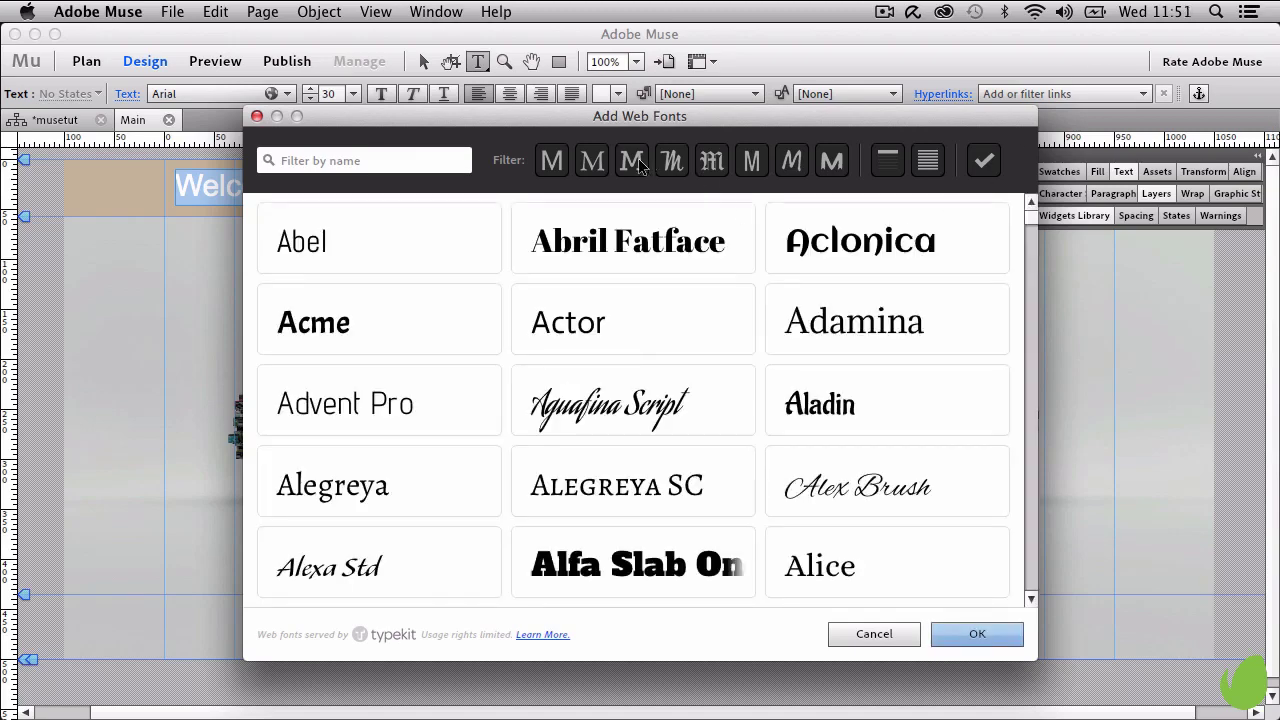
pyautogui.click(672, 161)
pyautogui.click(711, 161)
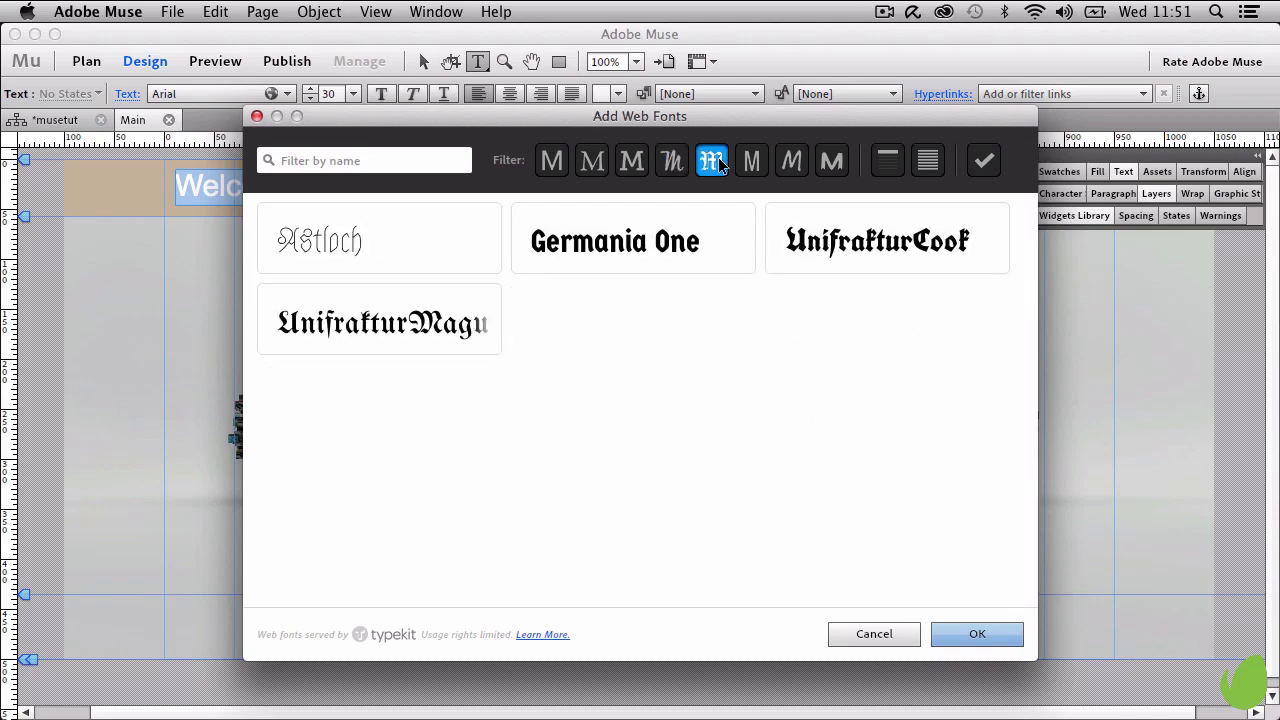
pyautogui.click(672, 161)
pyautogui.click(632, 161)
pyautogui.click(751, 161)
pyautogui.click(884, 637)
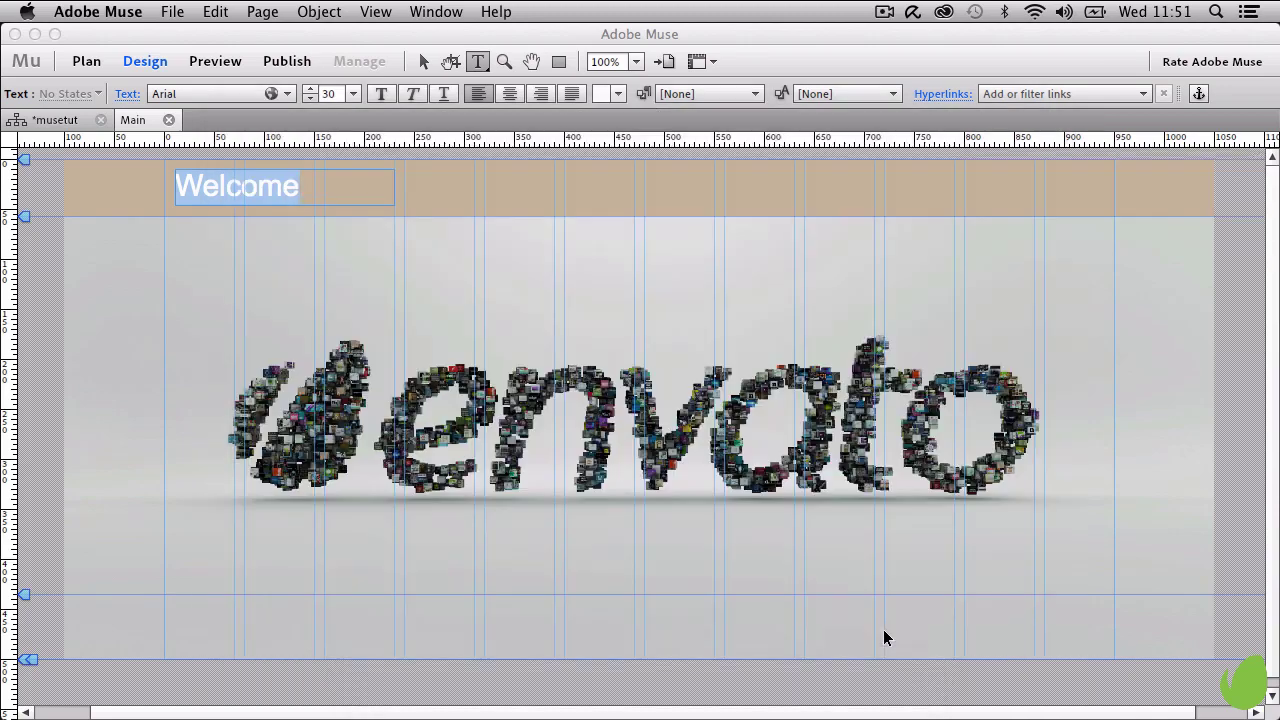
# Step: Apply the Handlee web font to the Welcome text
pyautogui.click(232, 94)
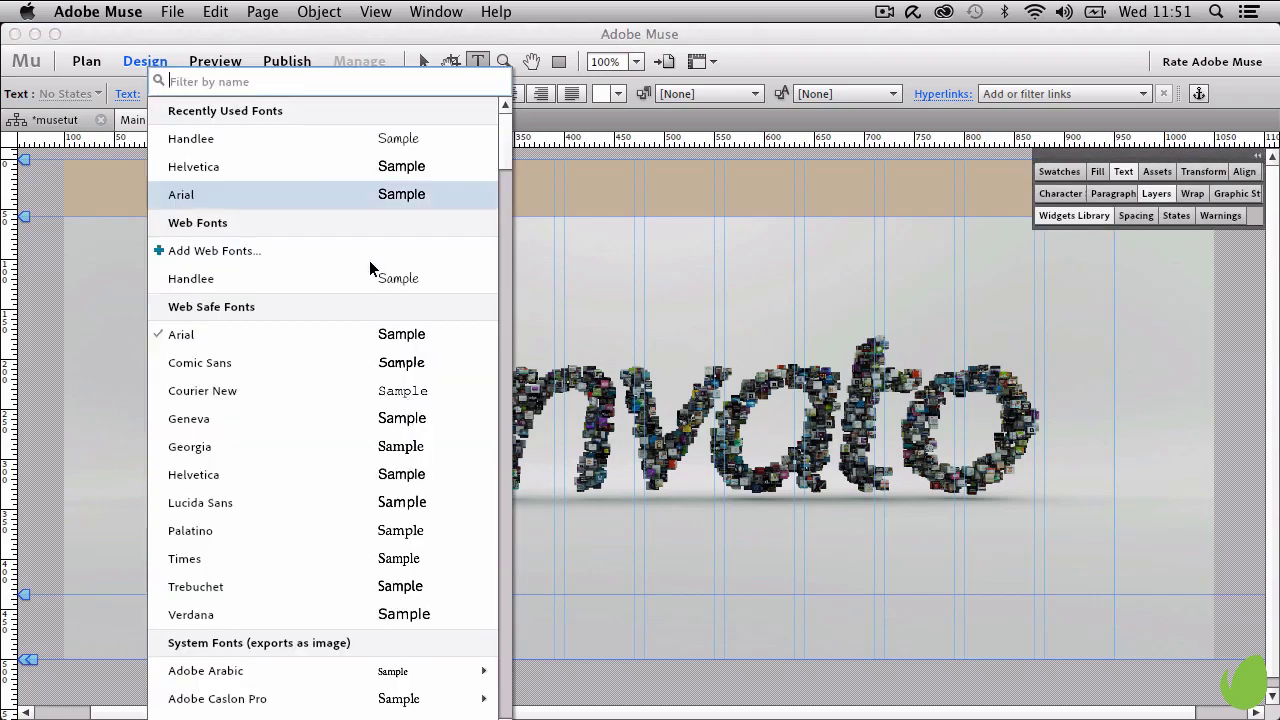
pyautogui.moveTo(504, 152); pyautogui.dragTo(504, 232)
pyautogui.scroll(10, 503, 213)
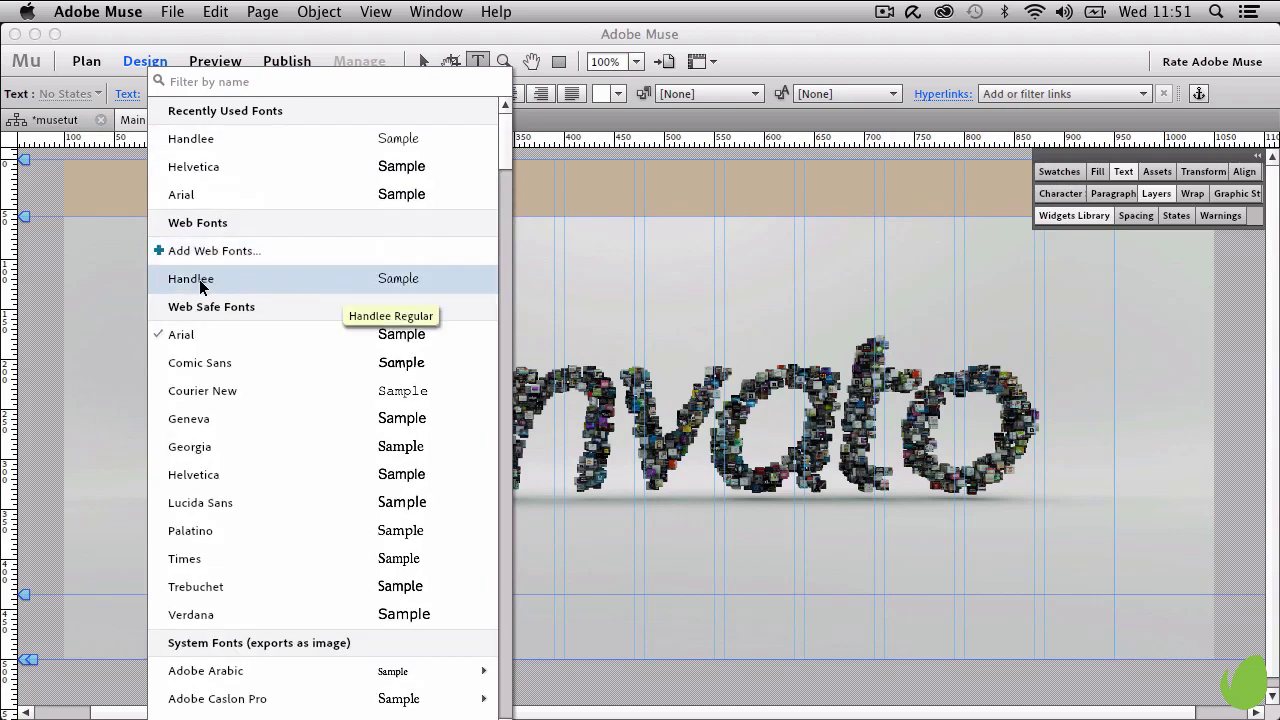
pyautogui.click(397, 284)
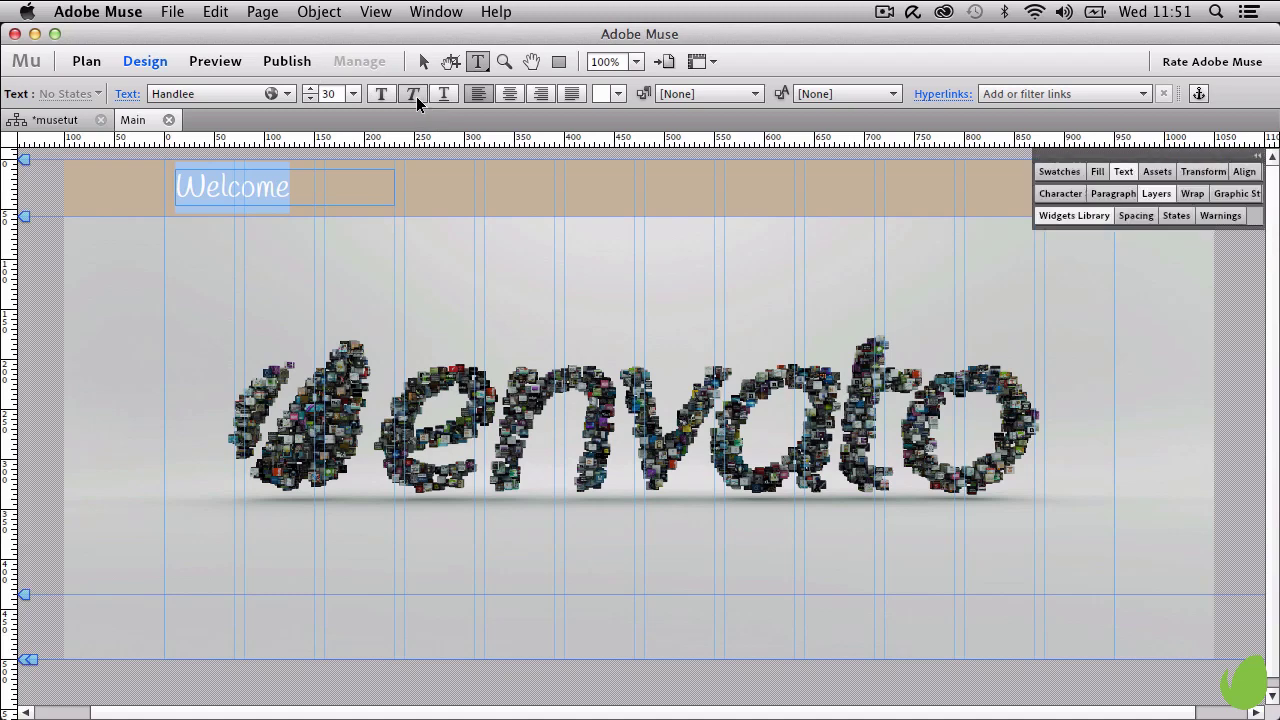
# Step: Make the Welcome text italic and bold
pyautogui.click(413, 94)
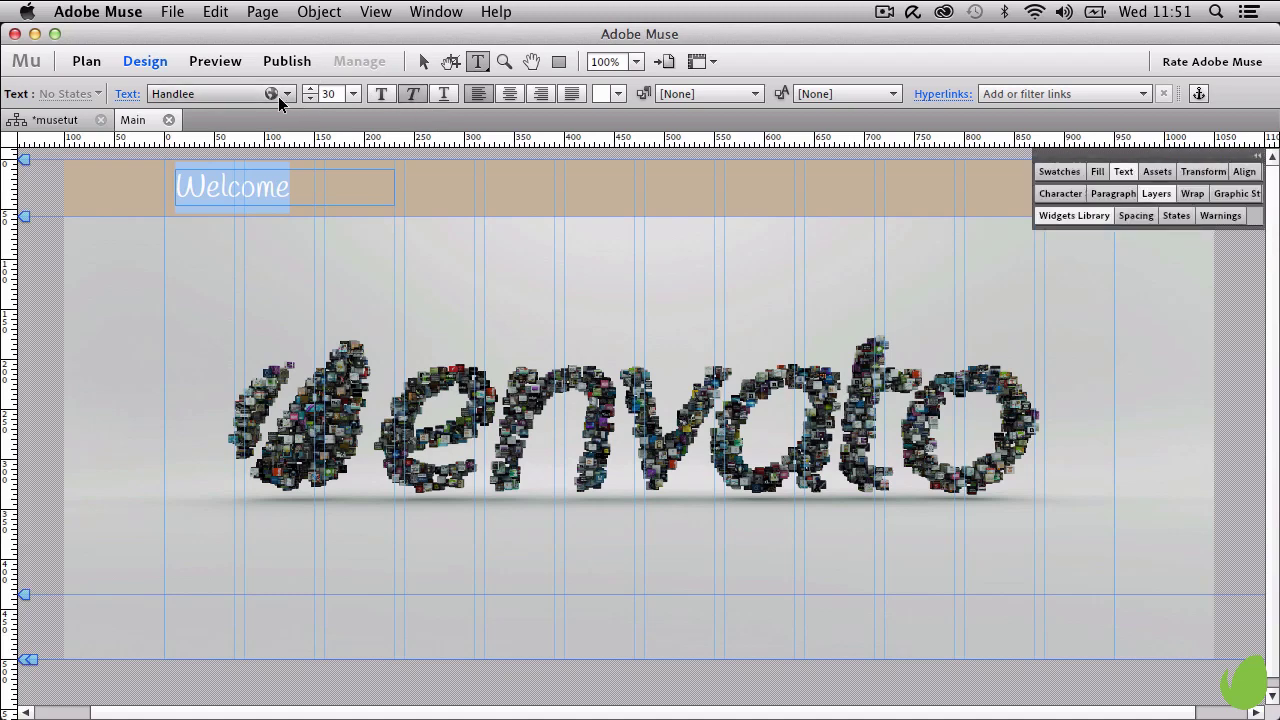
pyautogui.click(130, 94)
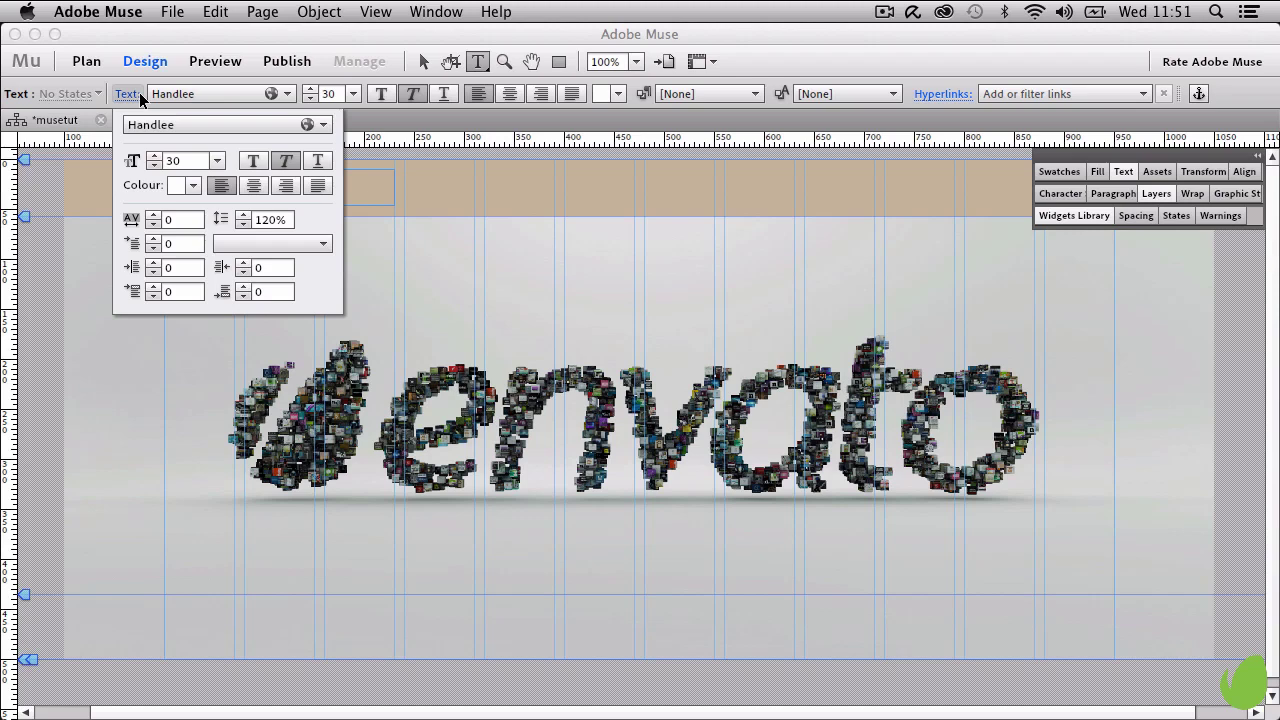
pyautogui.click(256, 162)
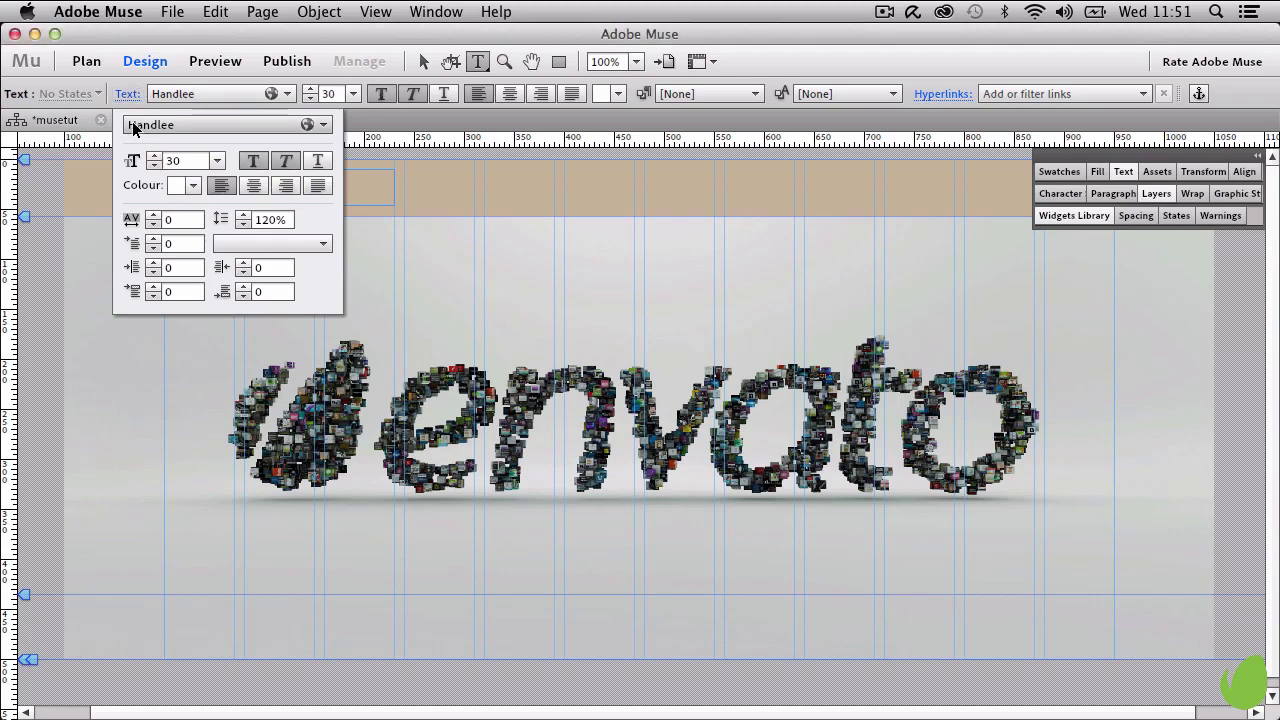
# Step: Preview the page with the styled Welcome text and go back to editing the master
pyautogui.click(395, 121)
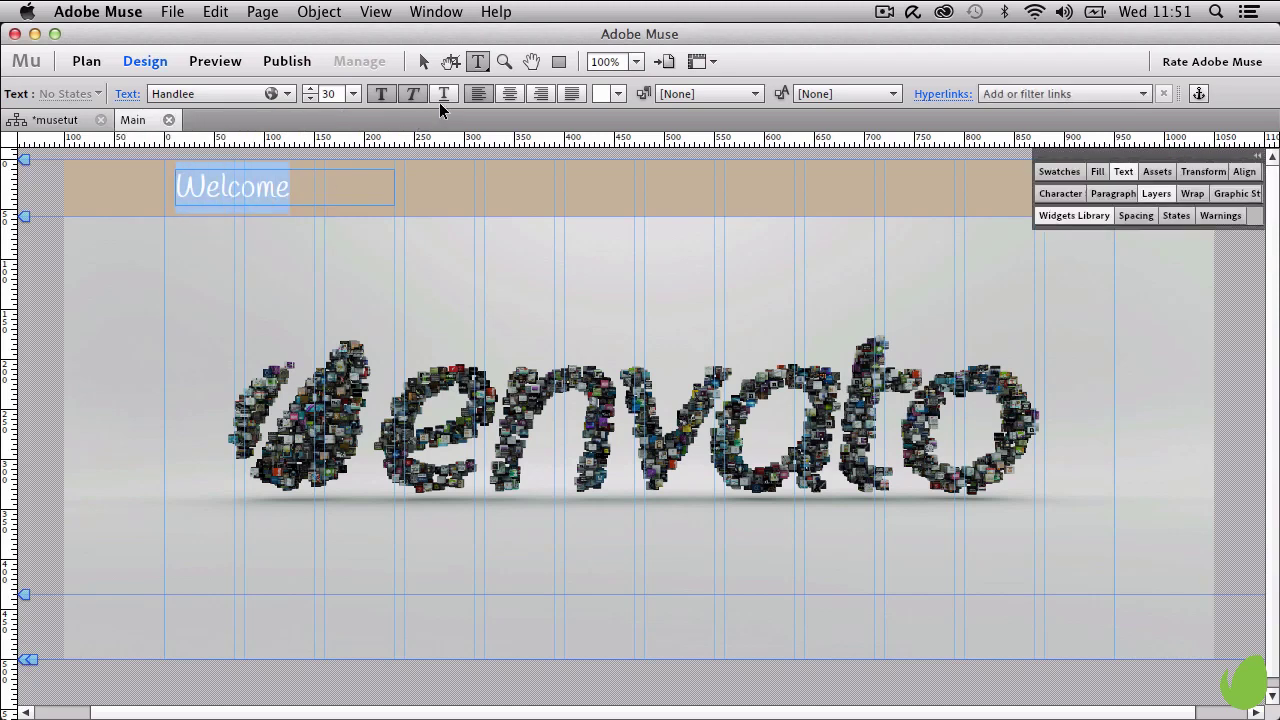
pyautogui.click(232, 60)
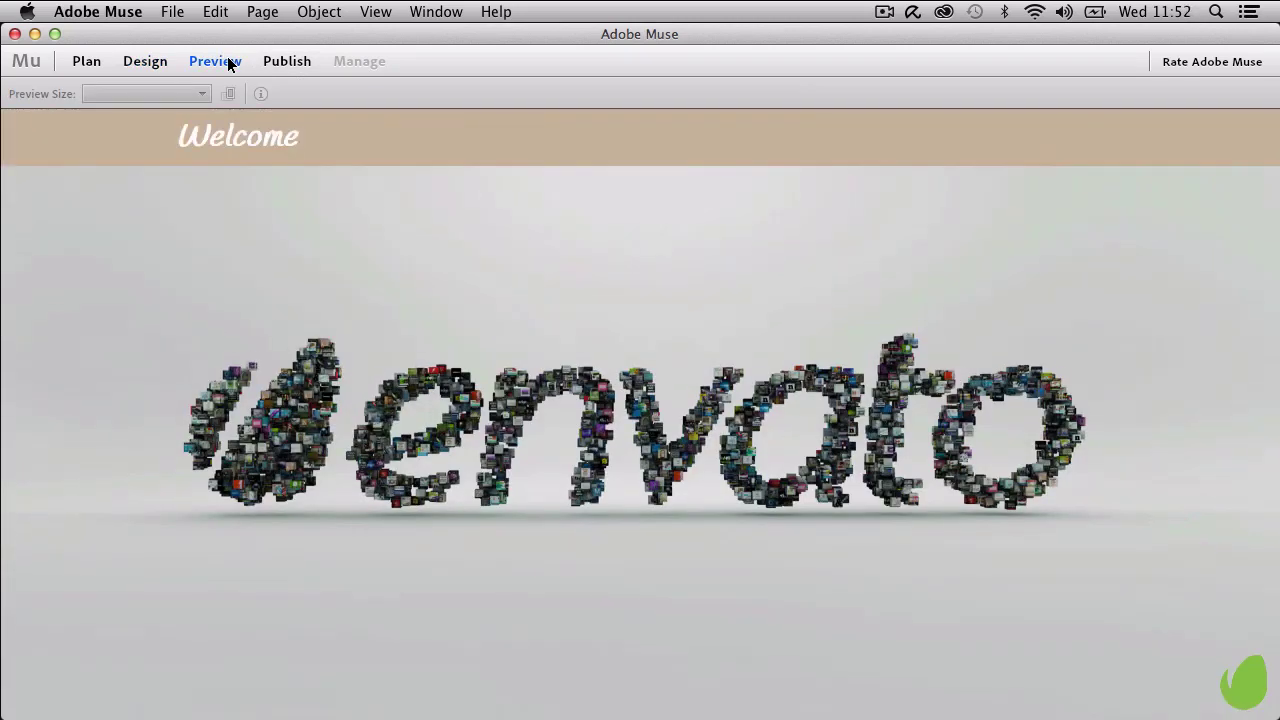
pyautogui.click(308, 139)
pyautogui.click(154, 62)
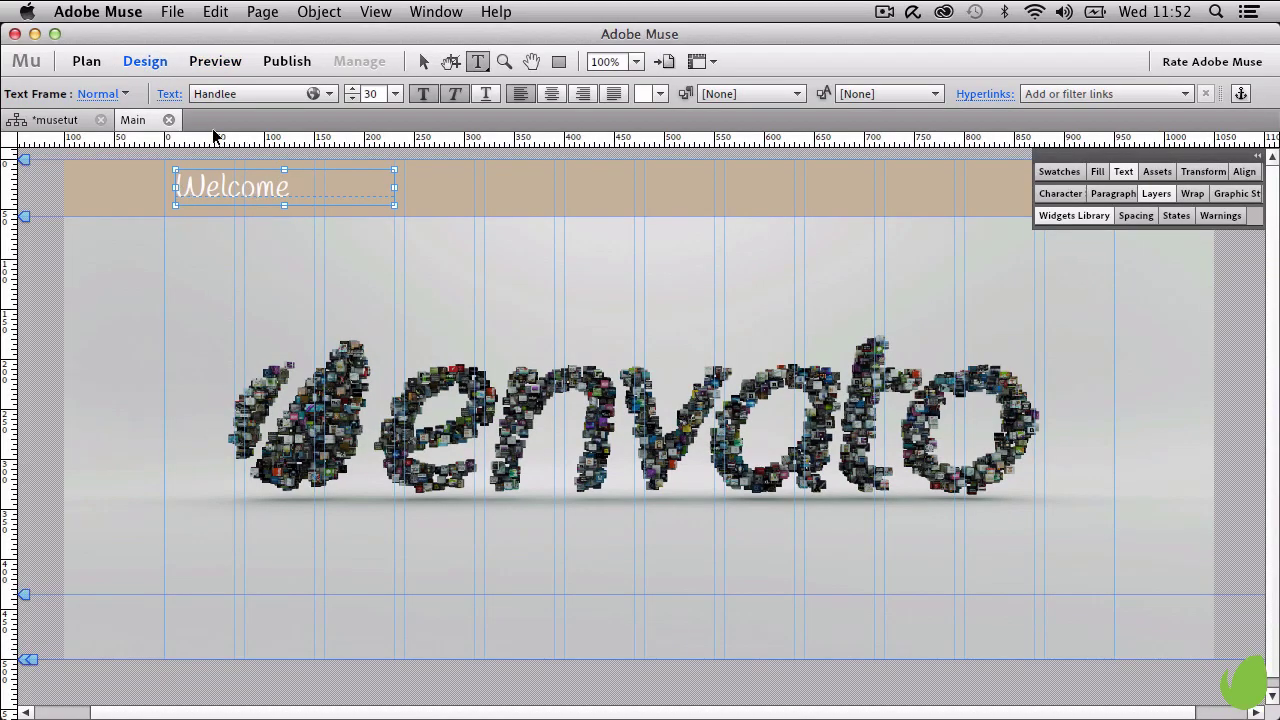
pyautogui.click(195, 64)
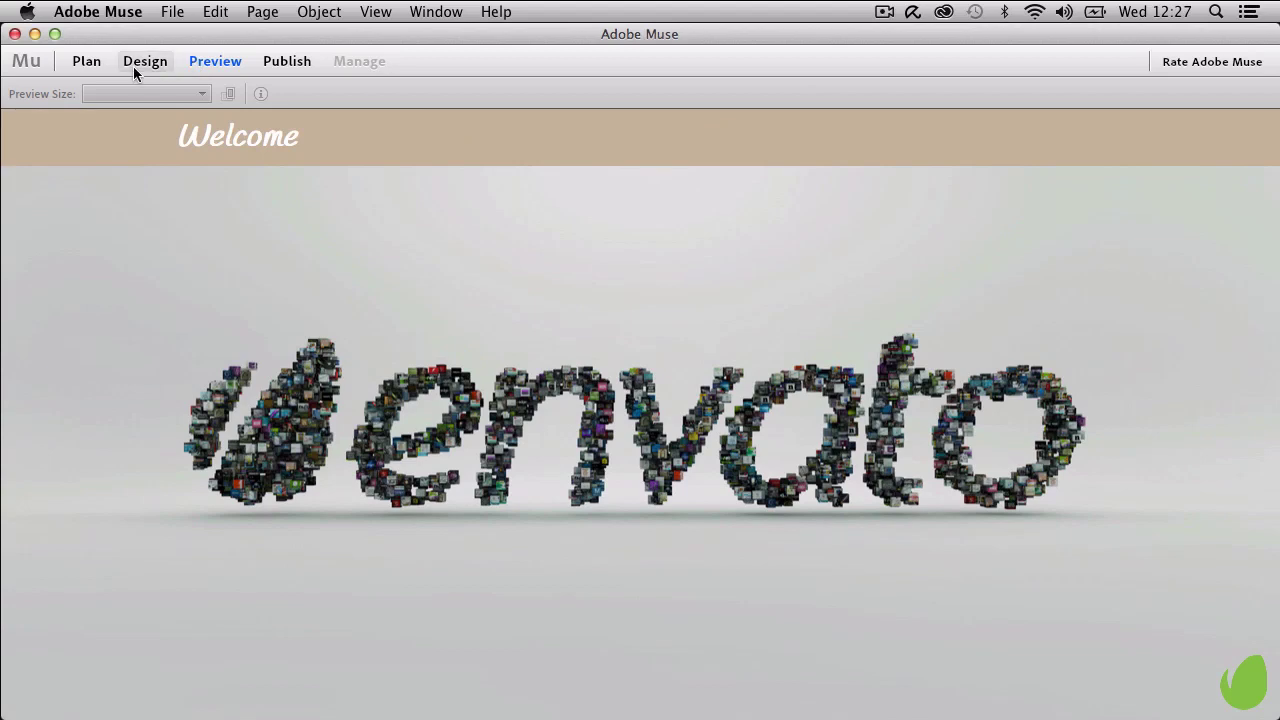
pyautogui.click(133, 66)
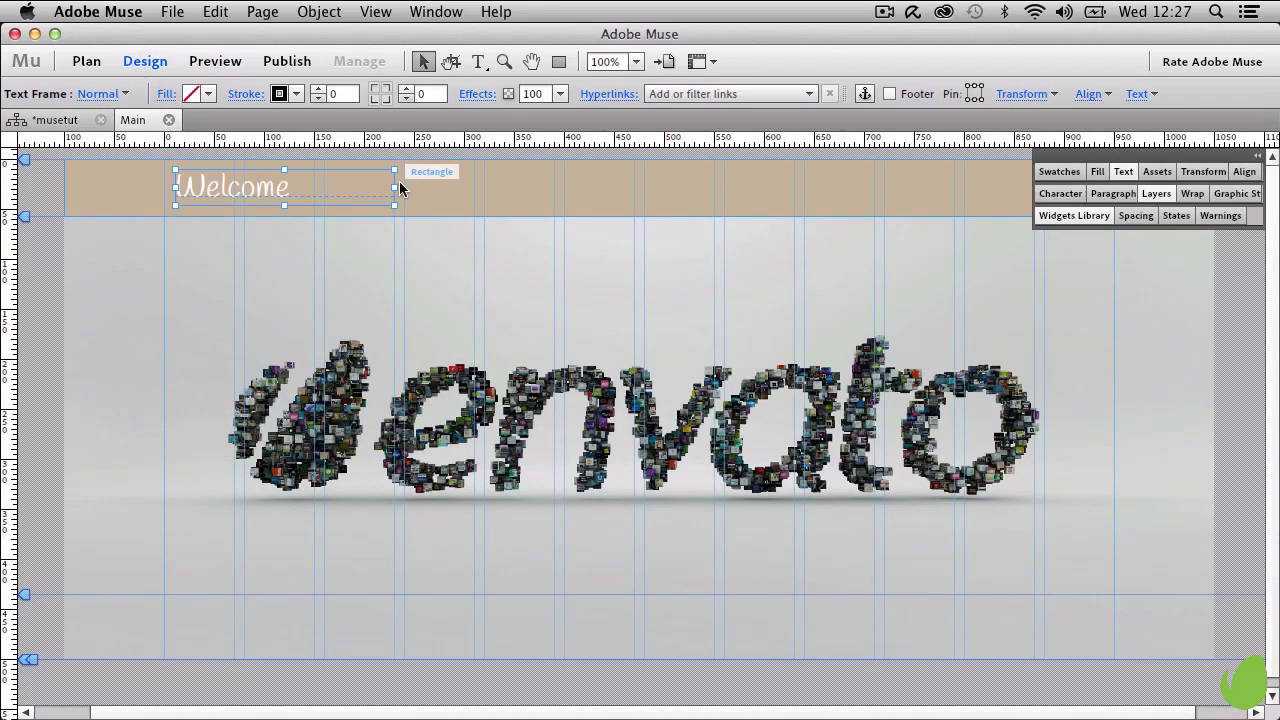
# Step: Shrink the Welcome text frame around its word with its left edge on the first column guide, and preview the page
pyautogui.moveTo(396, 191); pyautogui.dragTo(310, 191)
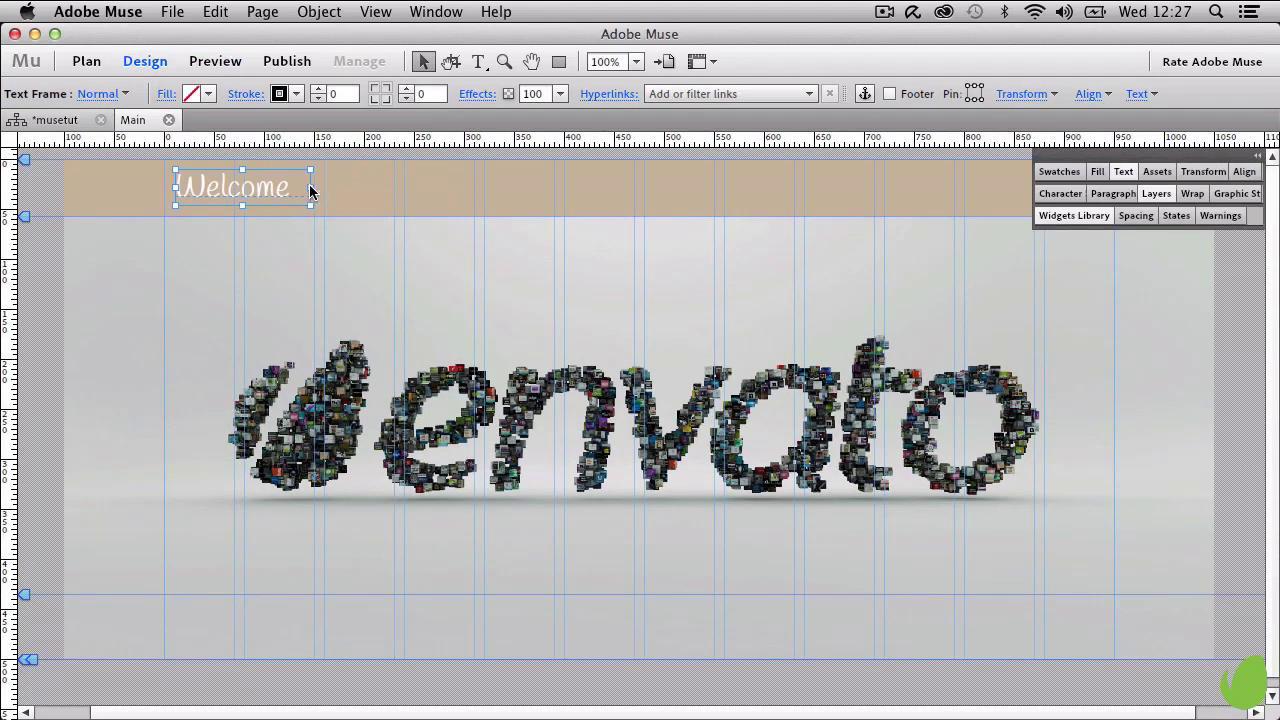
pyautogui.moveTo(175, 188); pyautogui.dragTo(164, 188)
pyautogui.moveTo(309, 191); pyautogui.dragTo(296, 190)
pyautogui.click(341, 238)
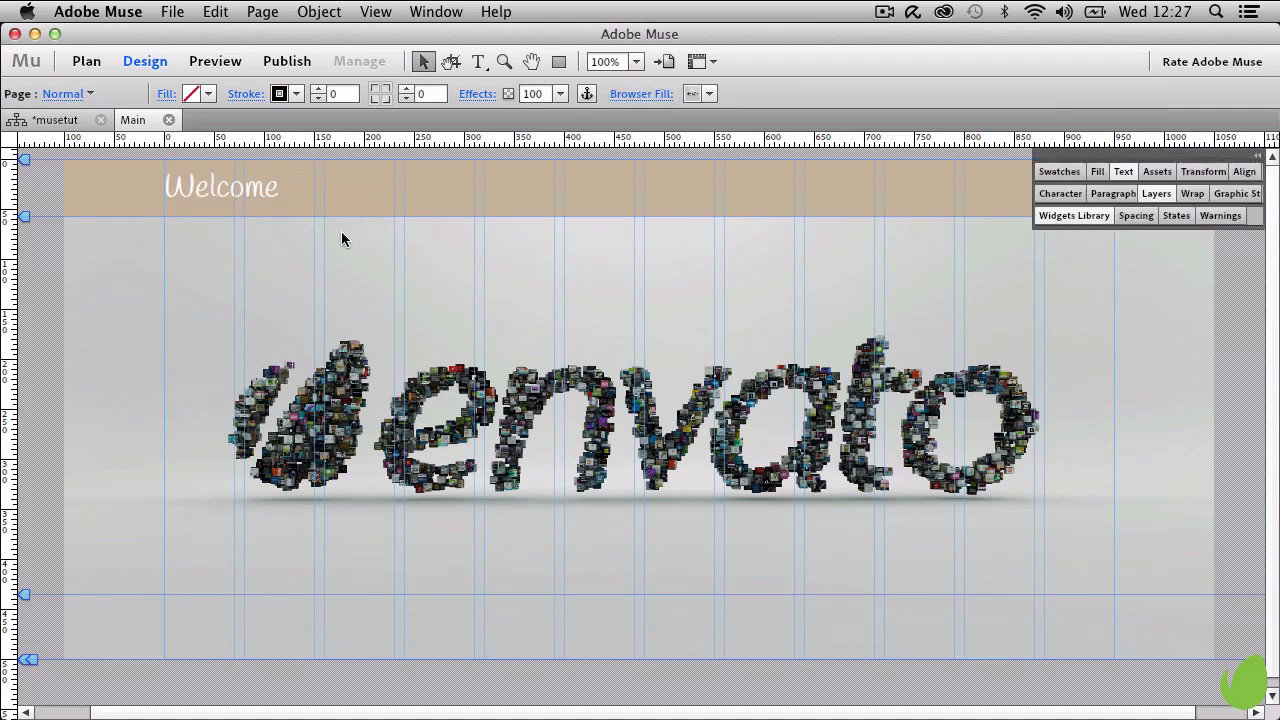
pyautogui.click(200, 62)
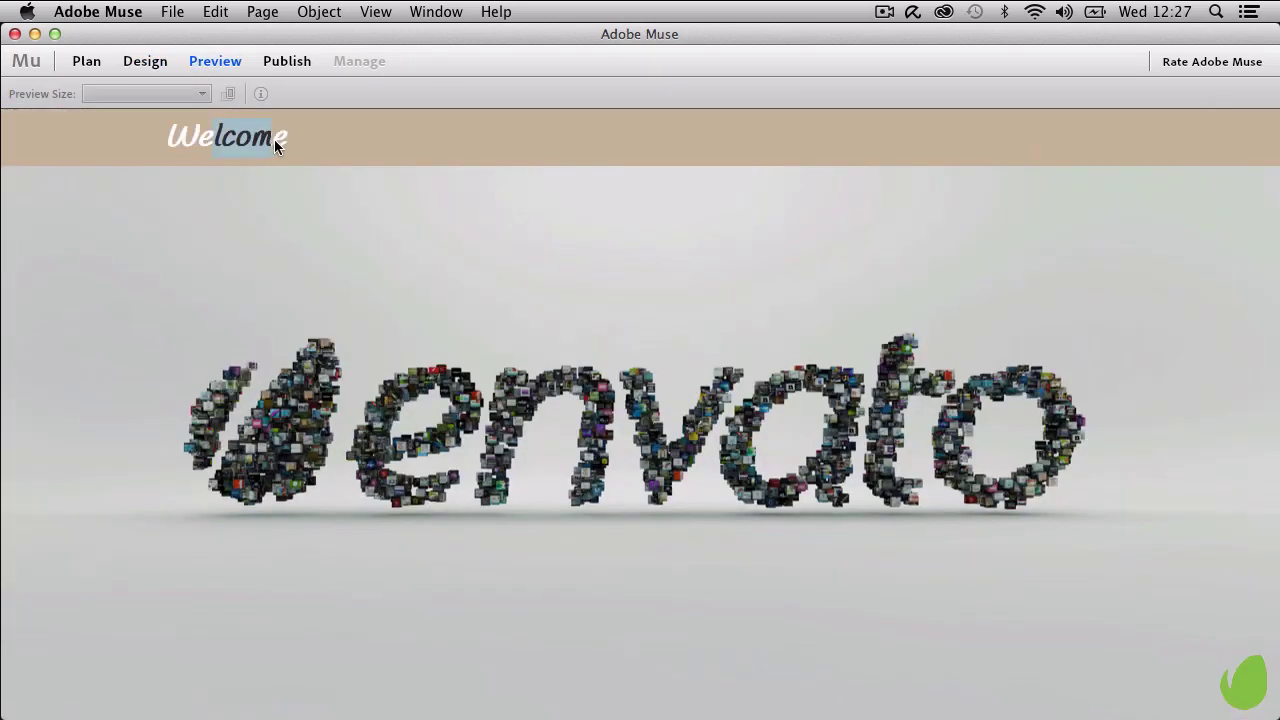
pyautogui.click(275, 139)
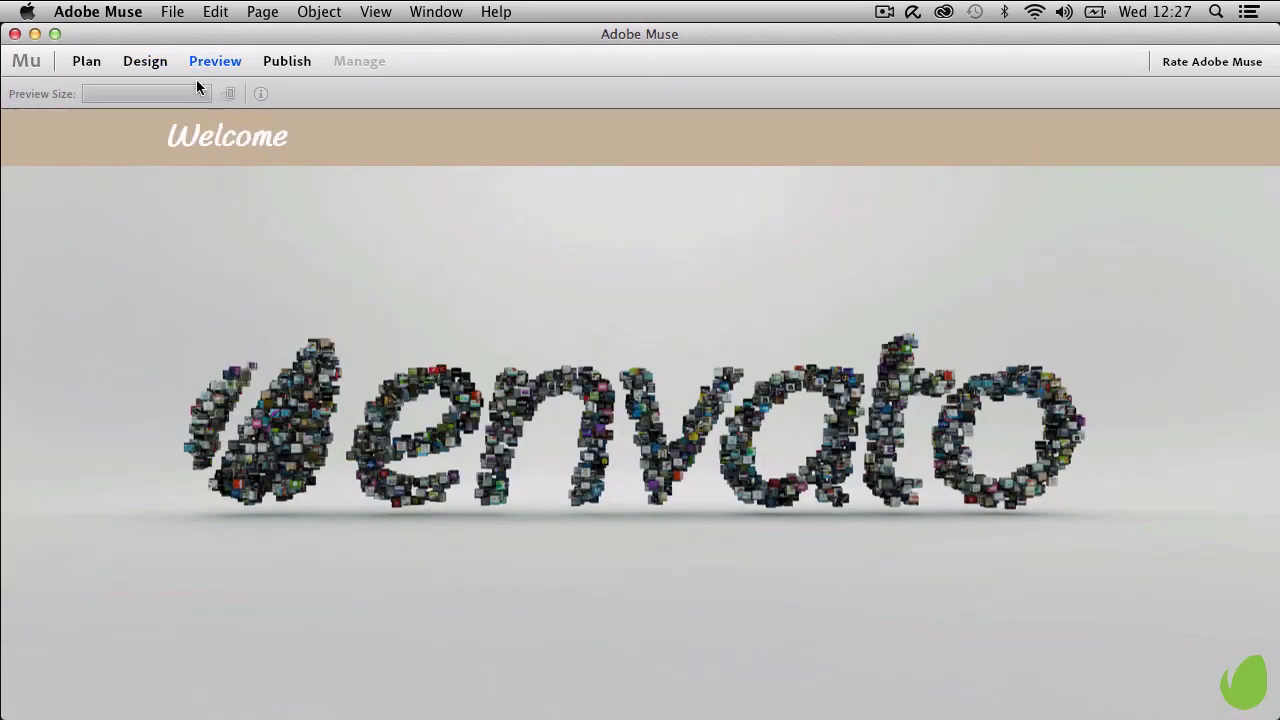
pyautogui.click(156, 62)
# Step: Try narrowing the Welcome text frame tightly around the word and preview the page
pyautogui.click(262, 180)
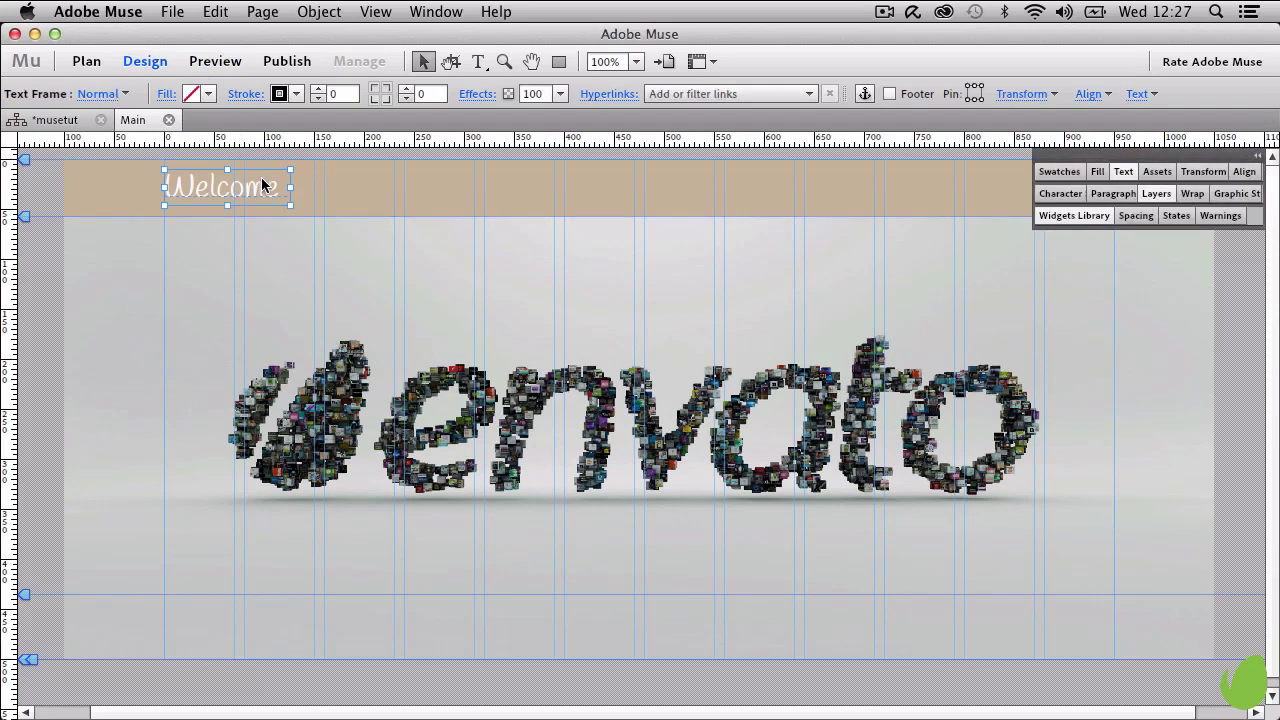
pyautogui.press('Tab')
pyautogui.click(308, 197)
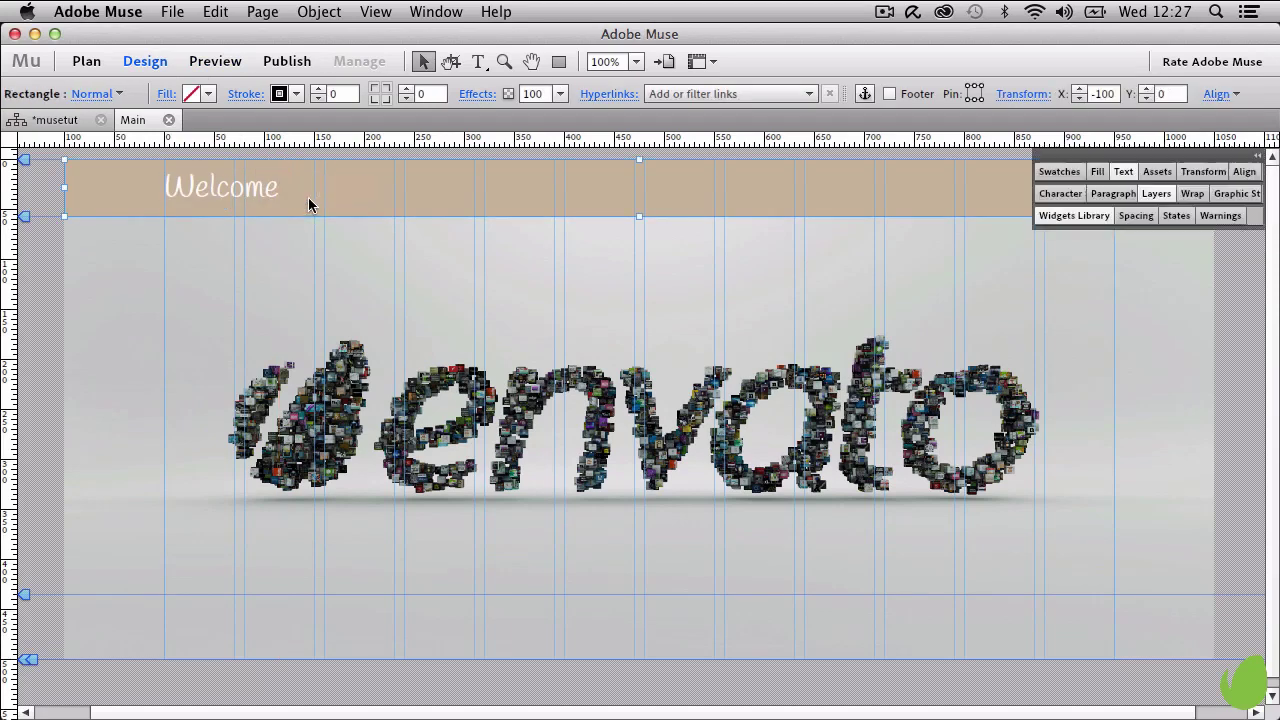
pyautogui.click(198, 63)
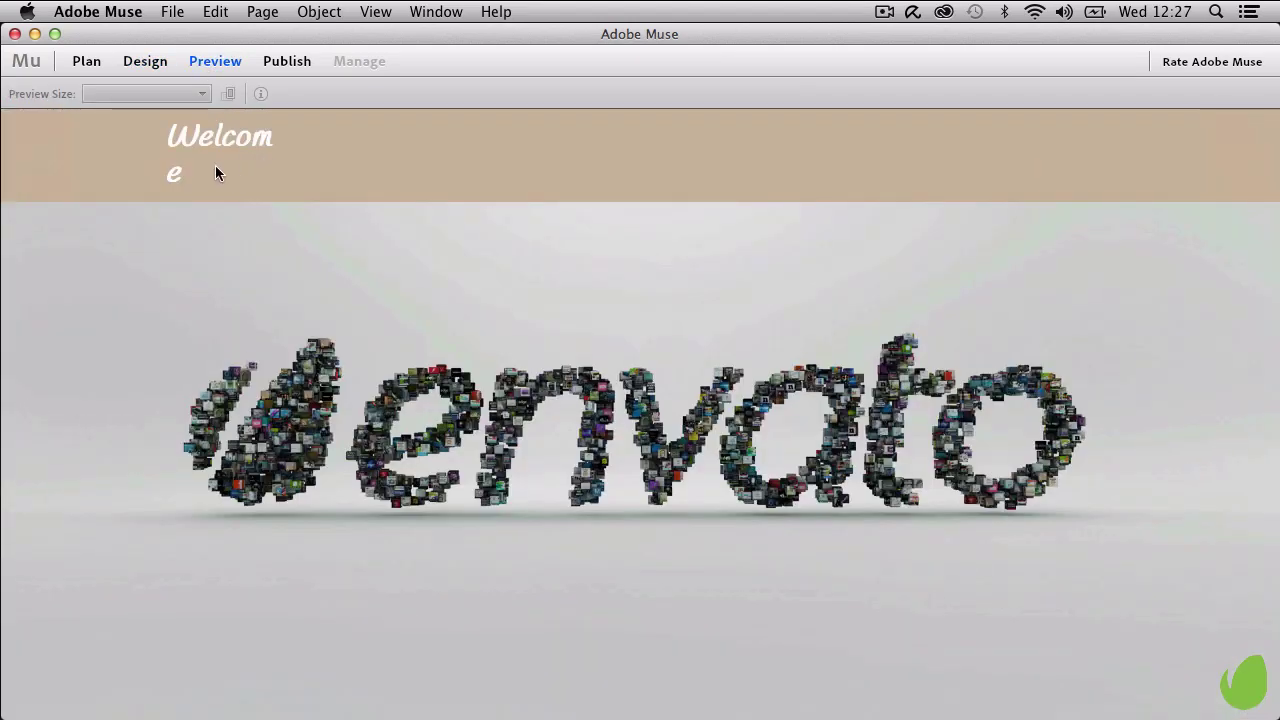
pyautogui.click(150, 60)
# Step: Widen the Welcome text frame slightly beyond the word and check its line fit in the page preview
pyautogui.click(263, 192)
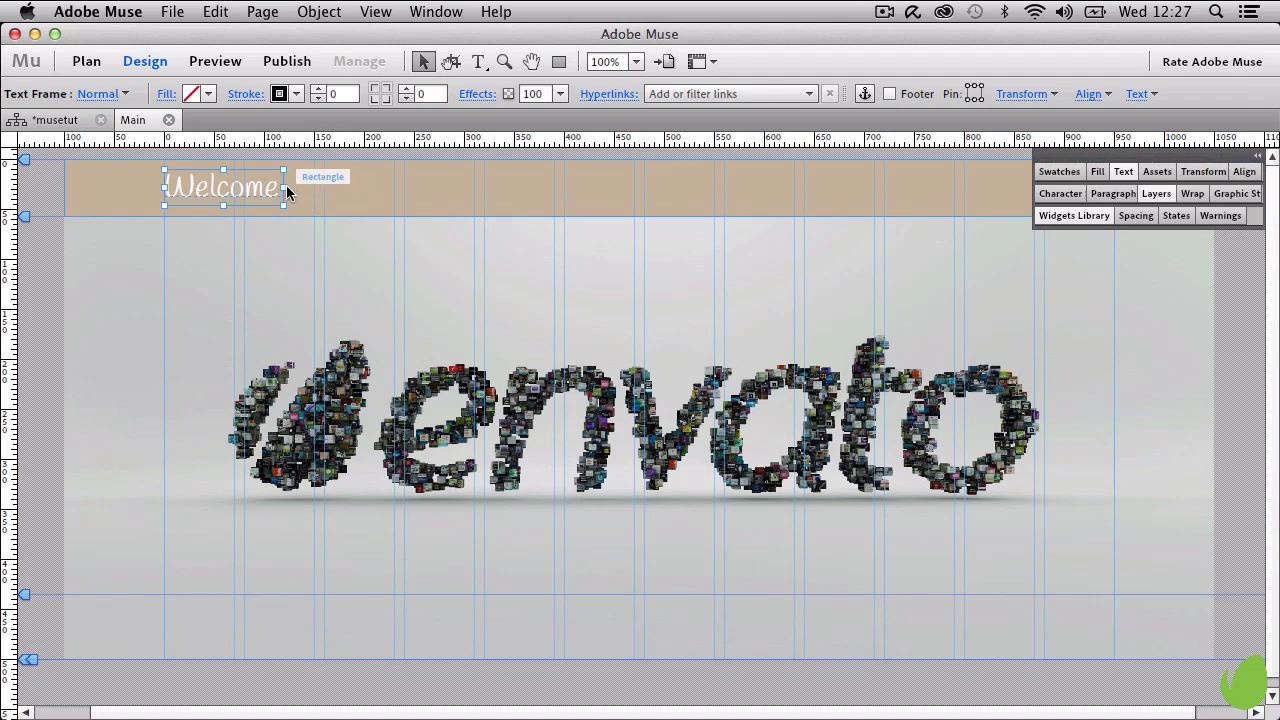
pyautogui.moveTo(284, 188); pyautogui.dragTo(296, 188)
pyautogui.click(196, 61)
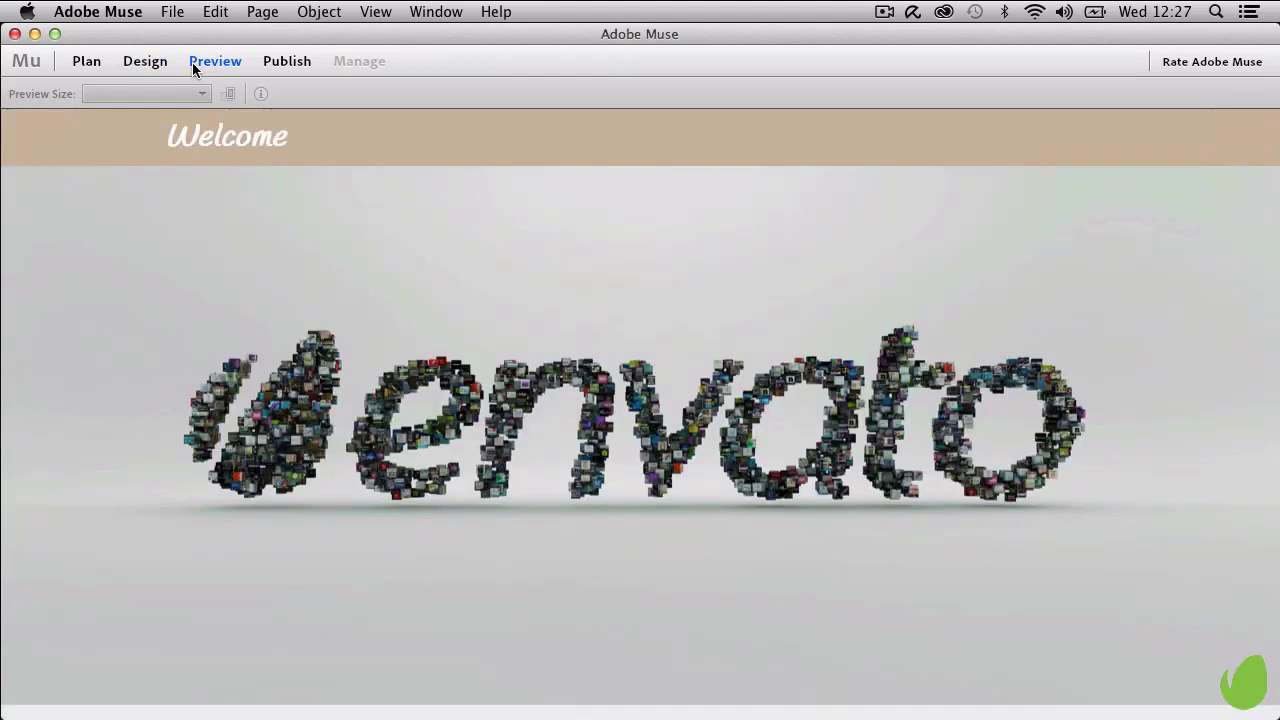
pyautogui.click(147, 62)
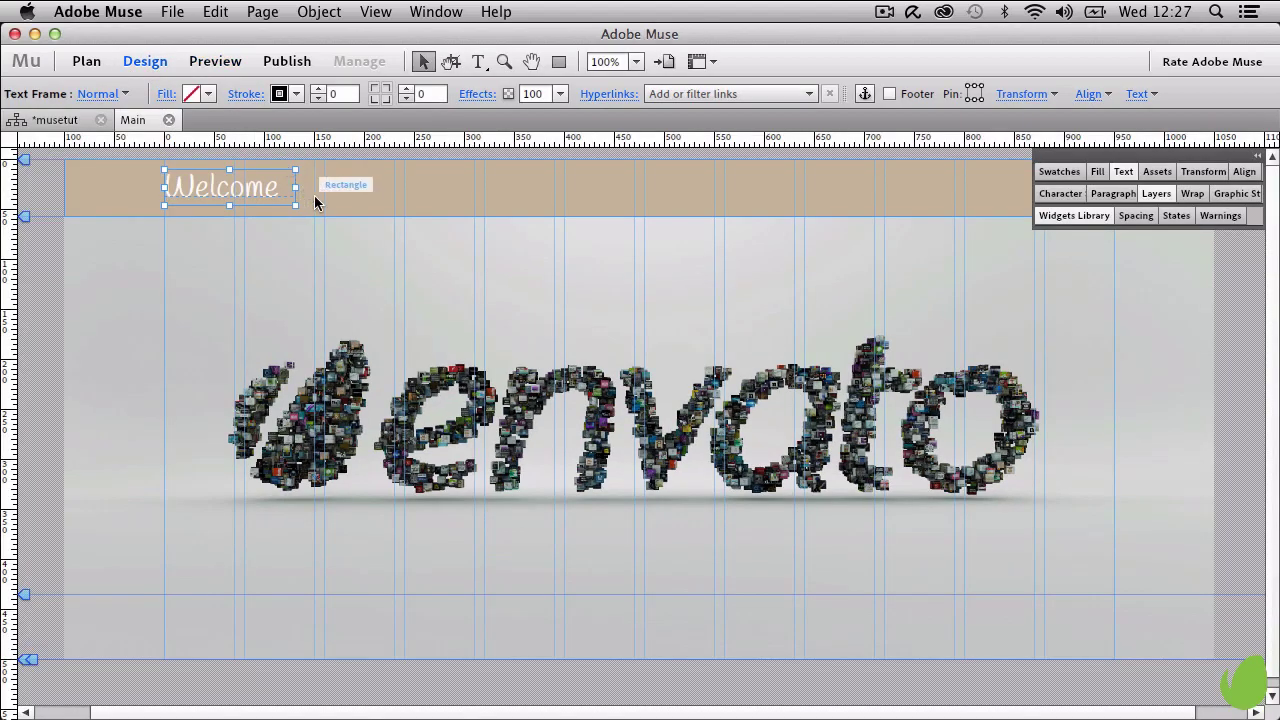
# Step: Compare the horizontal and vertical menu widgets, and place a Horizontal menu in the header beside Welcome at about X 174, Y 21
pyautogui.click(1072, 216)
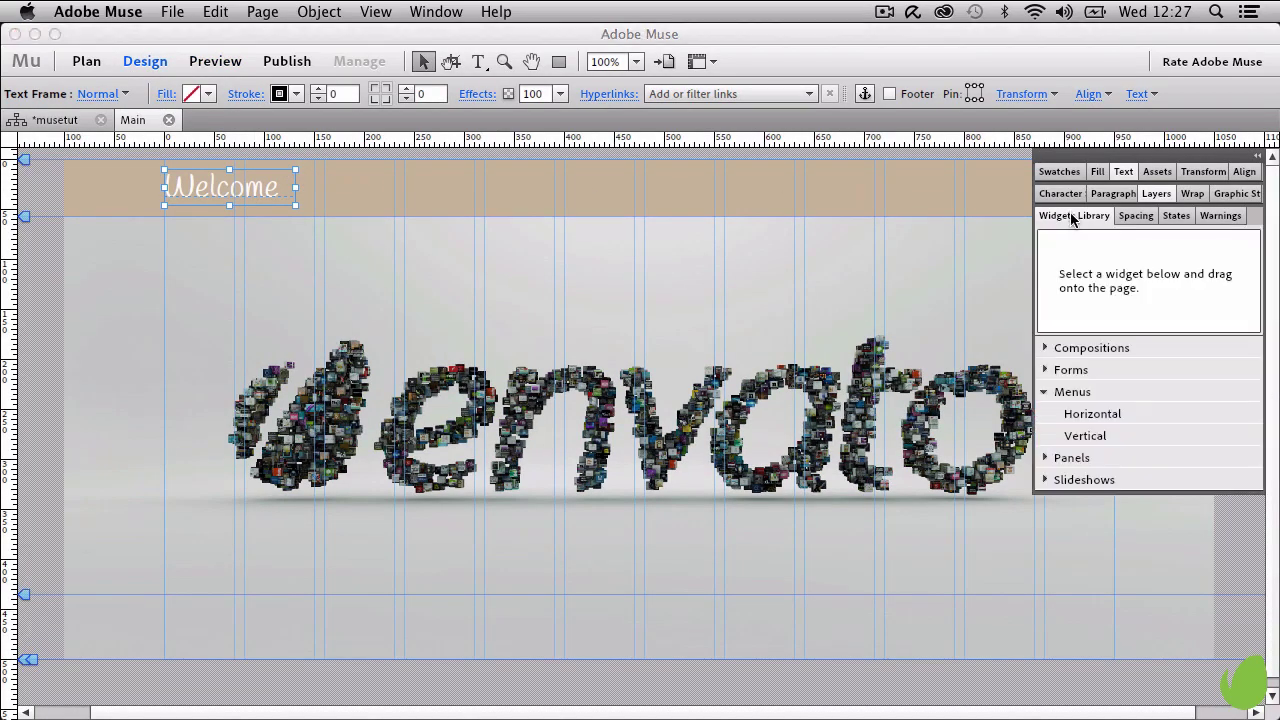
pyautogui.click(1060, 393)
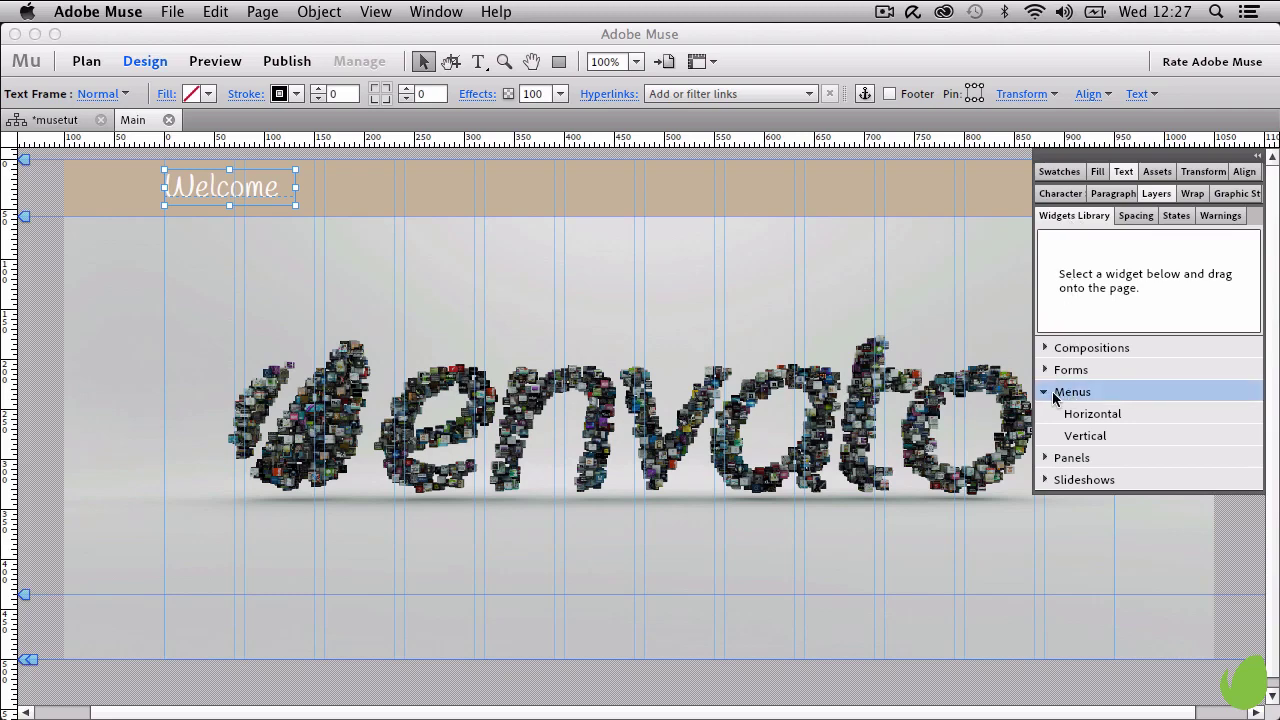
pyautogui.click(1102, 417)
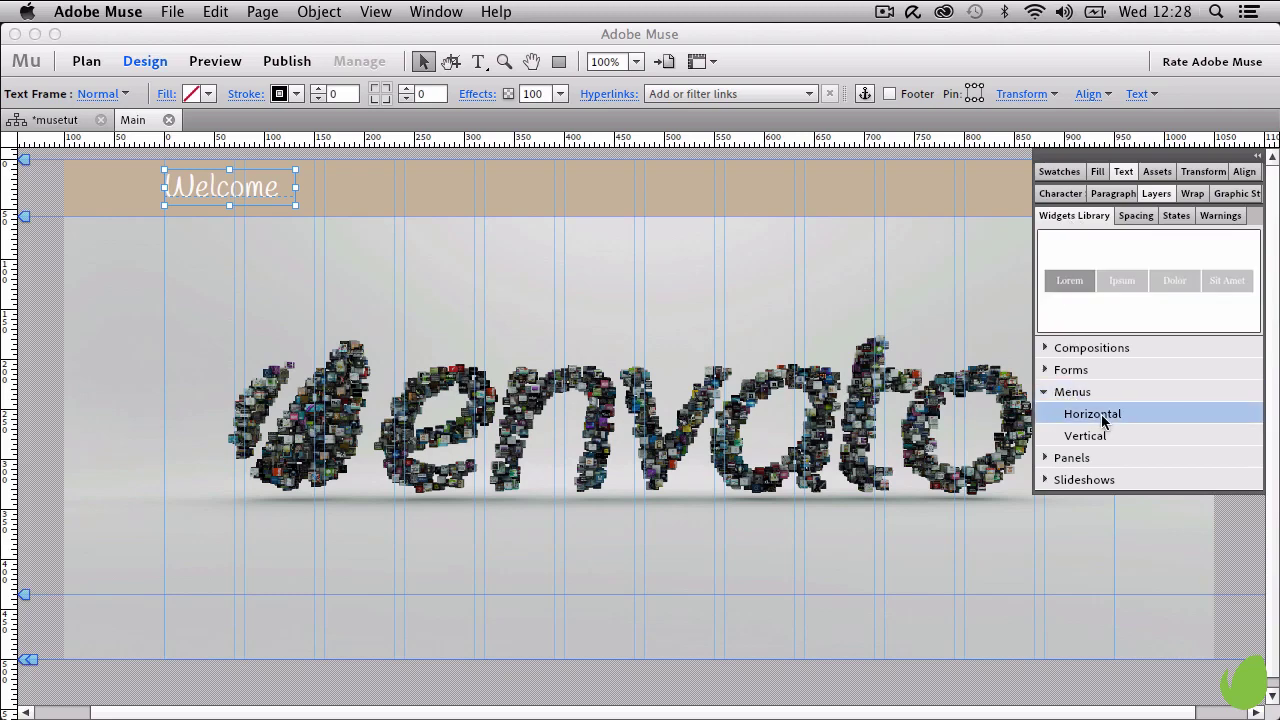
pyautogui.click(1100, 437)
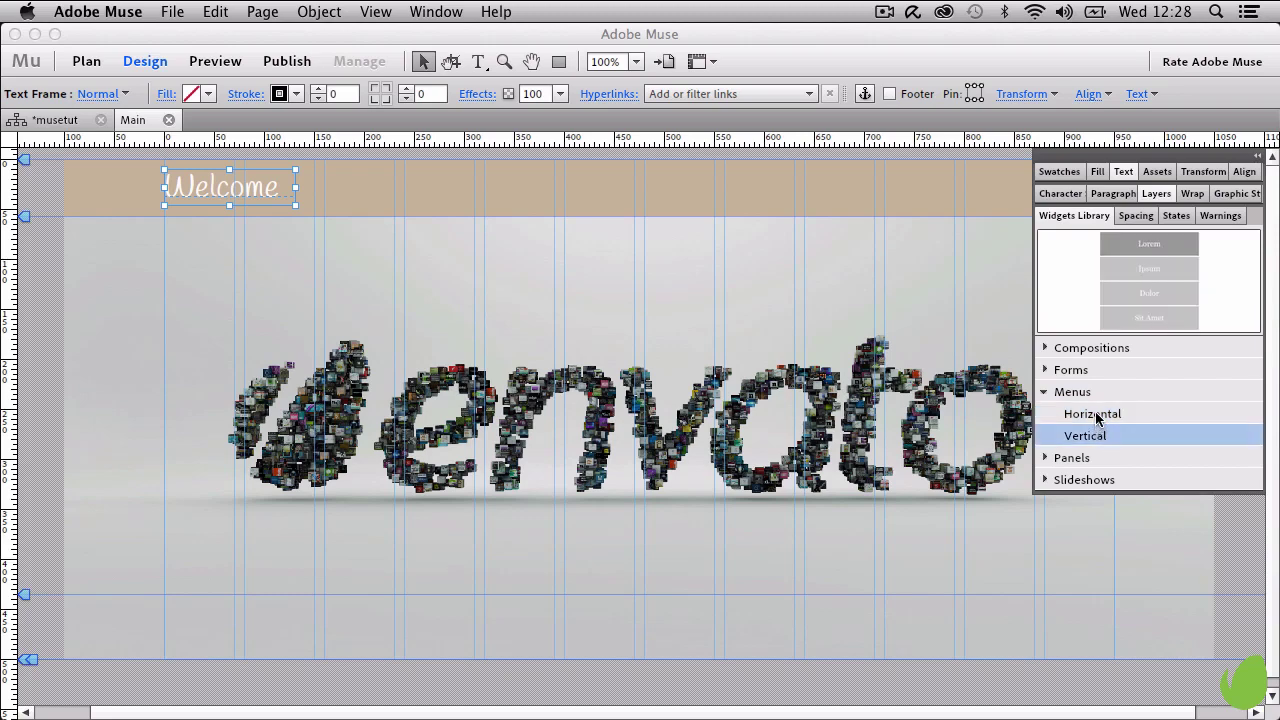
pyautogui.click(1104, 417)
pyautogui.moveTo(1107, 418); pyautogui.dragTo(338, 179)
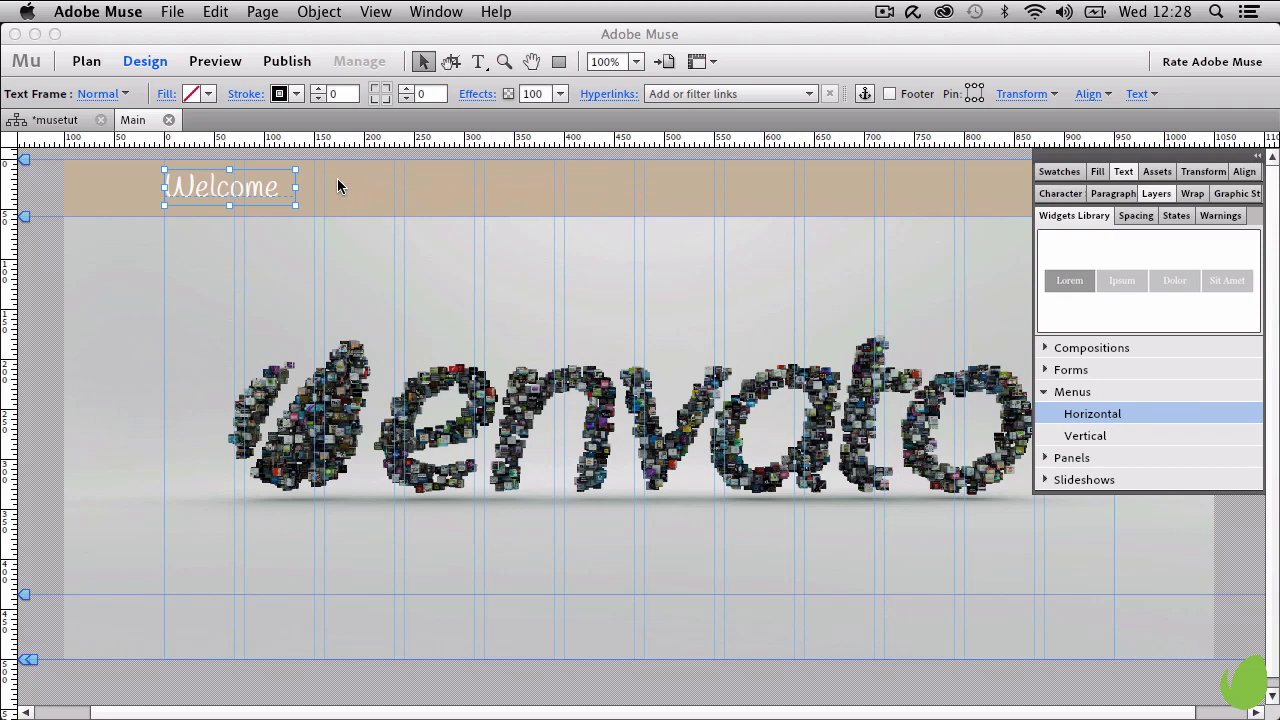
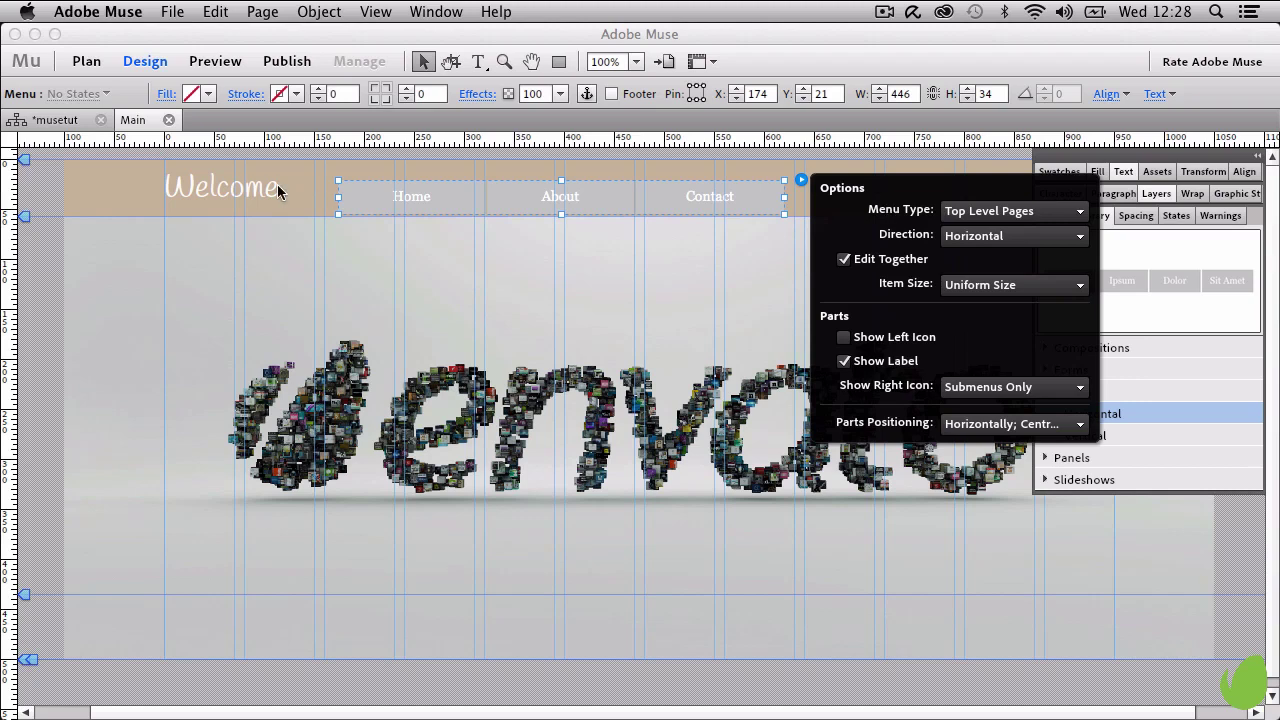
# Step: Align the vertical centres of the menu and the beige header rectangle
pyautogui.click(378, 192)
pyautogui.click(378, 193)
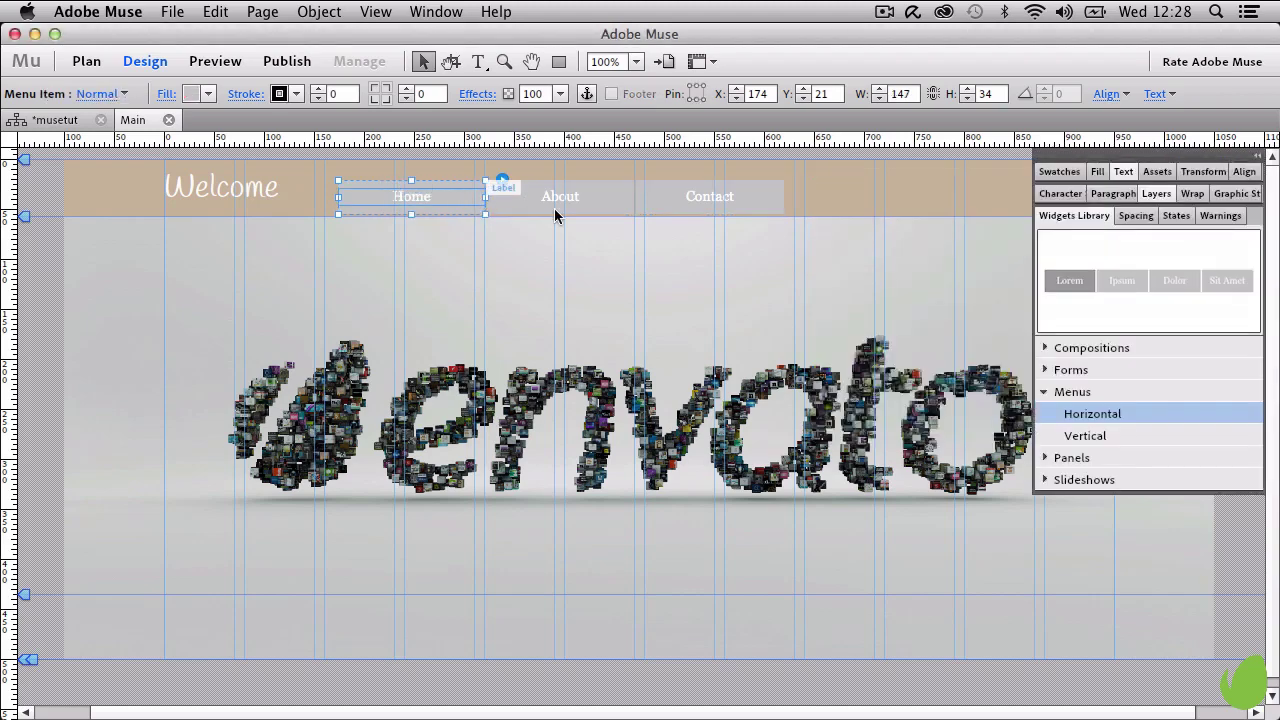
pyautogui.click(557, 229)
pyautogui.click(457, 197)
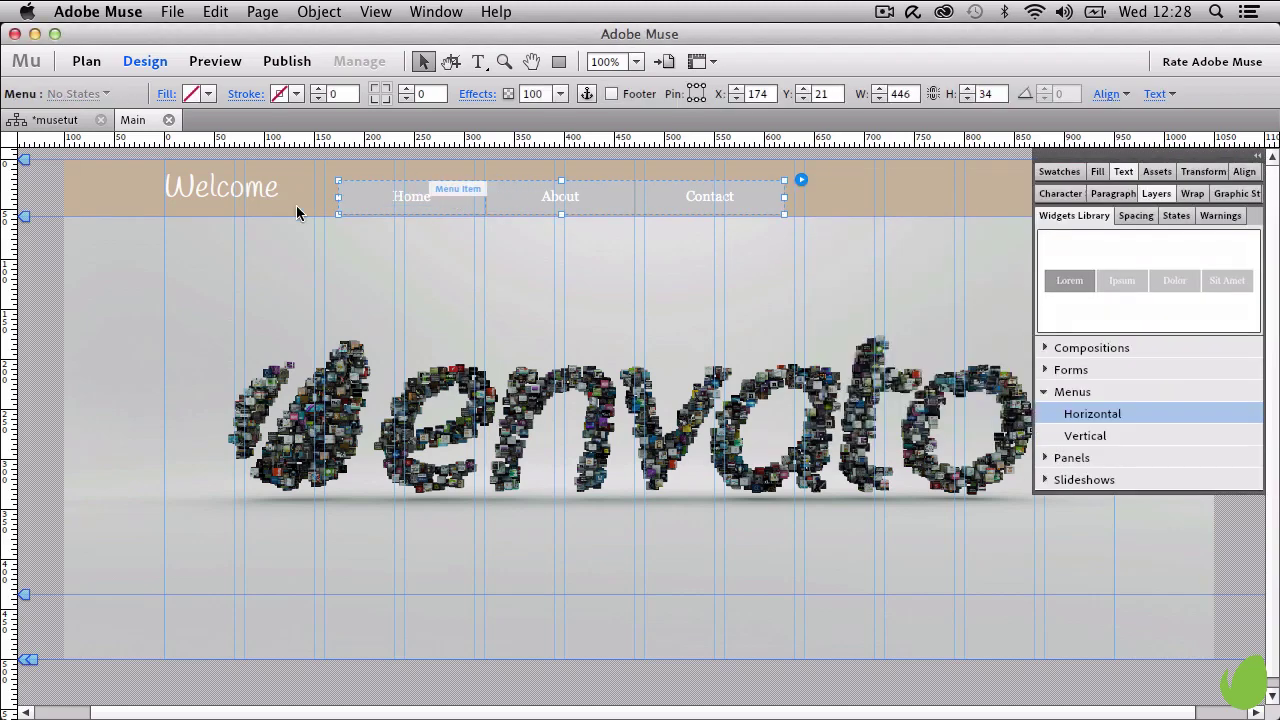
pyautogui.keyDown('shift'); pyautogui.click(121, 191); pyautogui.keyUp('shift')
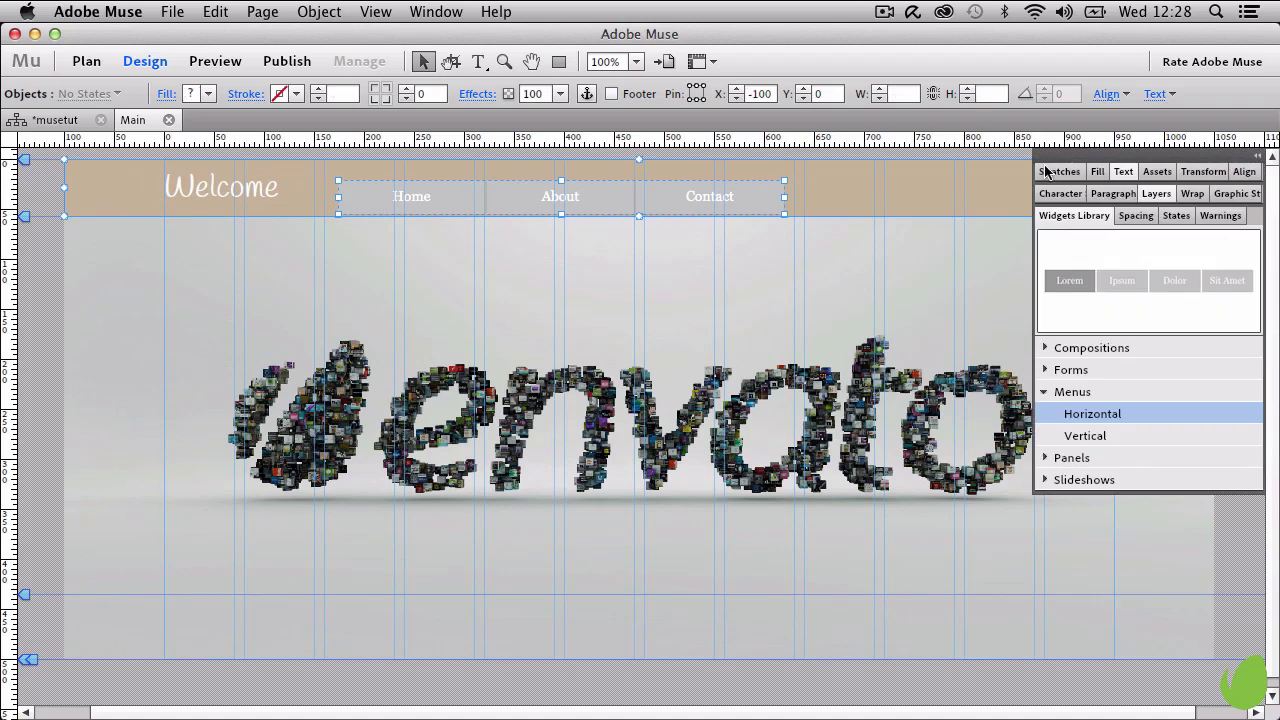
pyautogui.click(1116, 95)
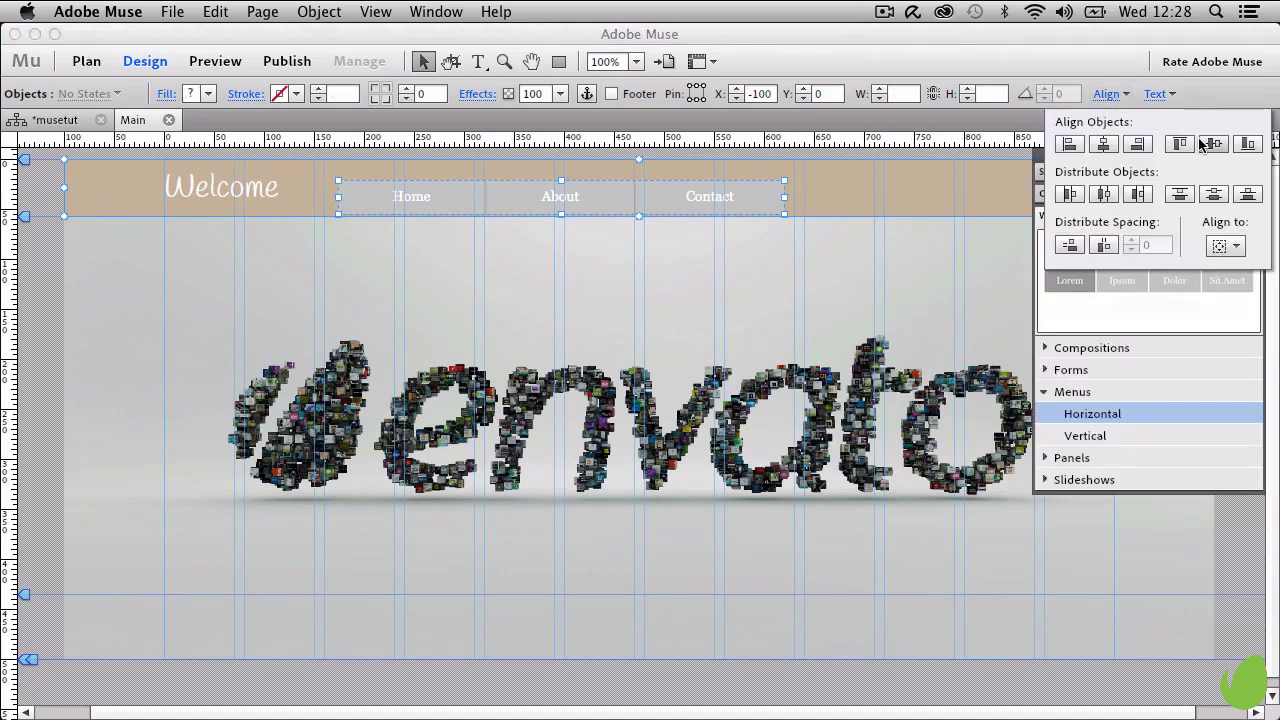
pyautogui.click(1211, 147)
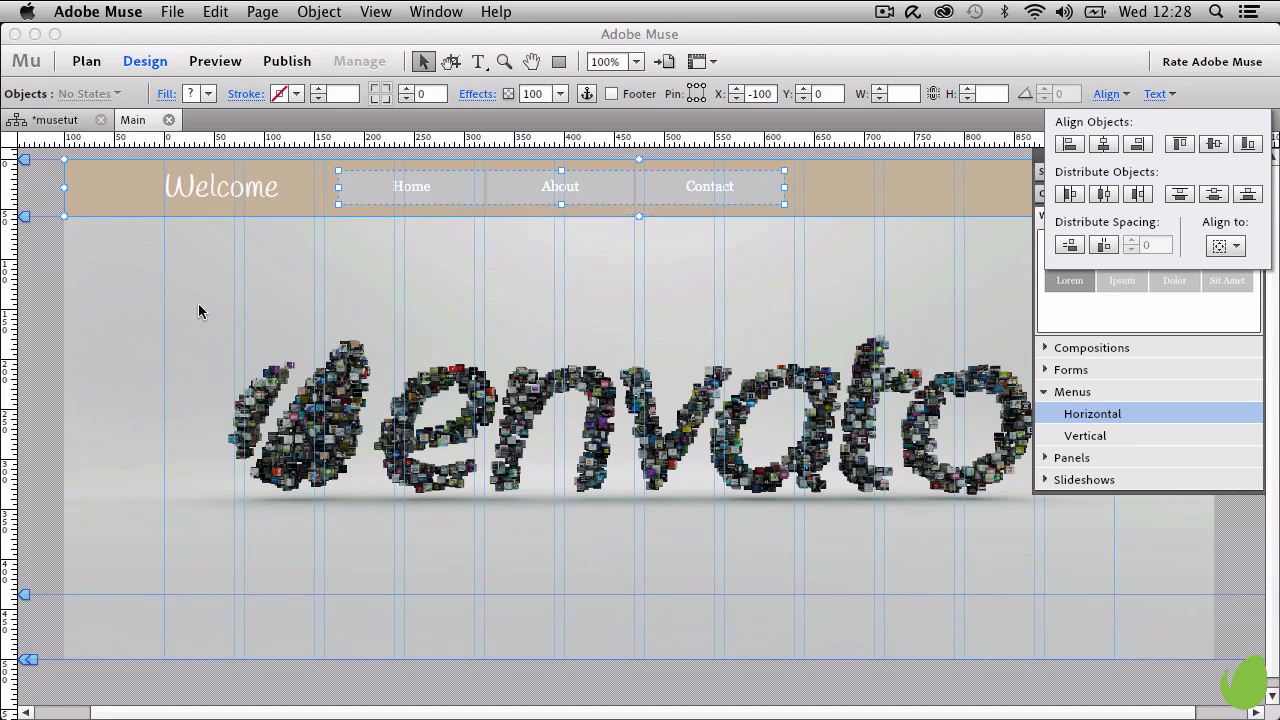
pyautogui.click(124, 321)
pyautogui.click(285, 255)
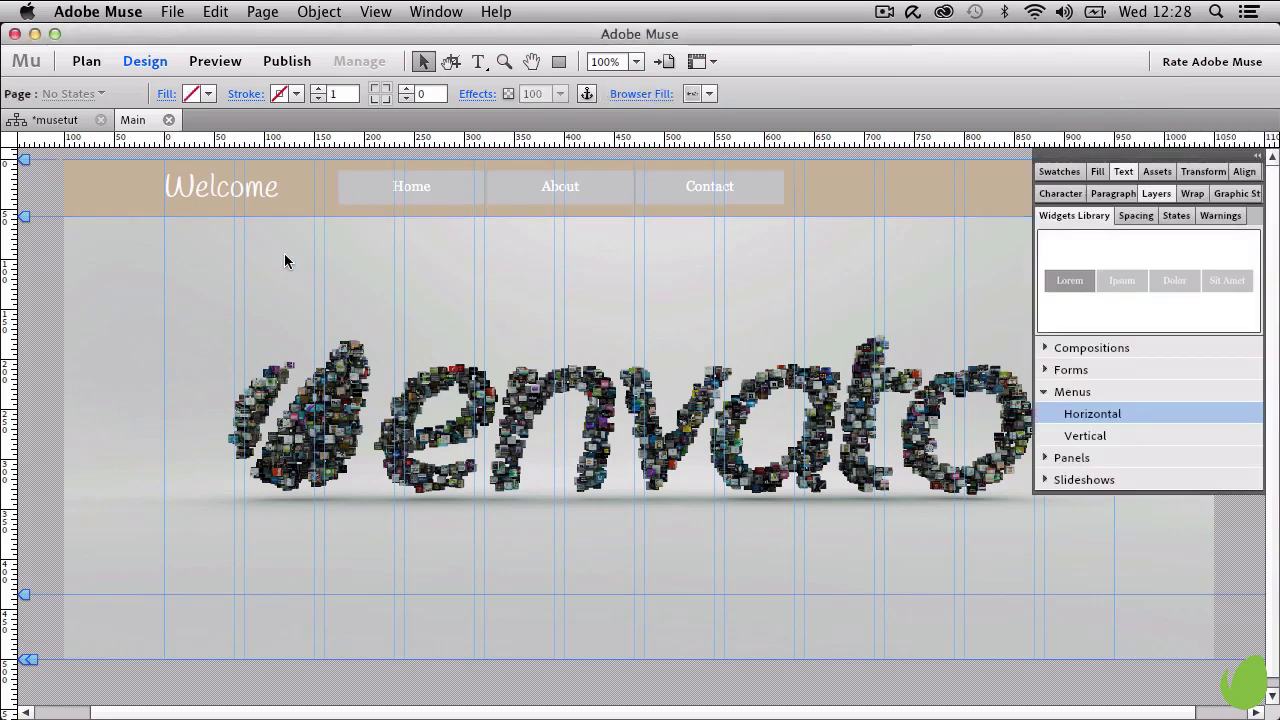
# Step: Move the menu horizontally to the column guide at X 160, keeping it at Y 12
pyautogui.click(370, 198)
pyautogui.moveTo(370, 198); pyautogui.dragTo(346, 192)
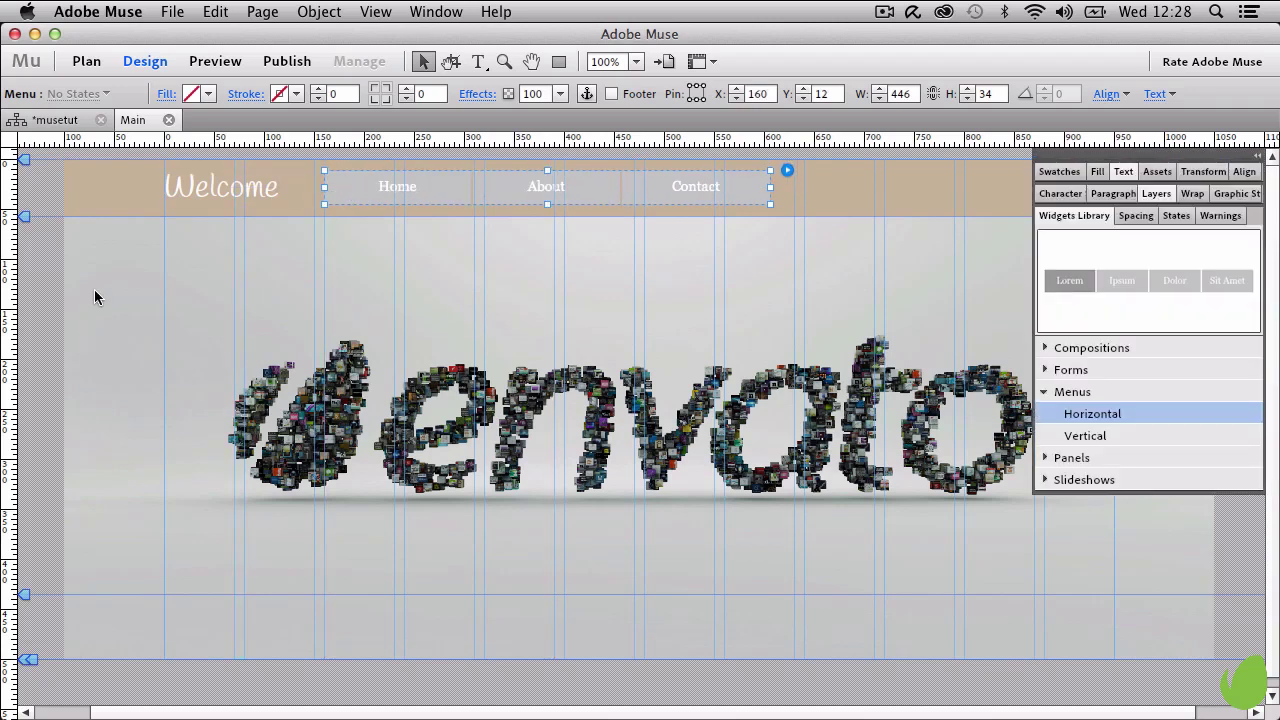
pyautogui.click(94, 289)
# Step: Set the menu item labels to the web safe font Arial at size 17
pyautogui.click(370, 186)
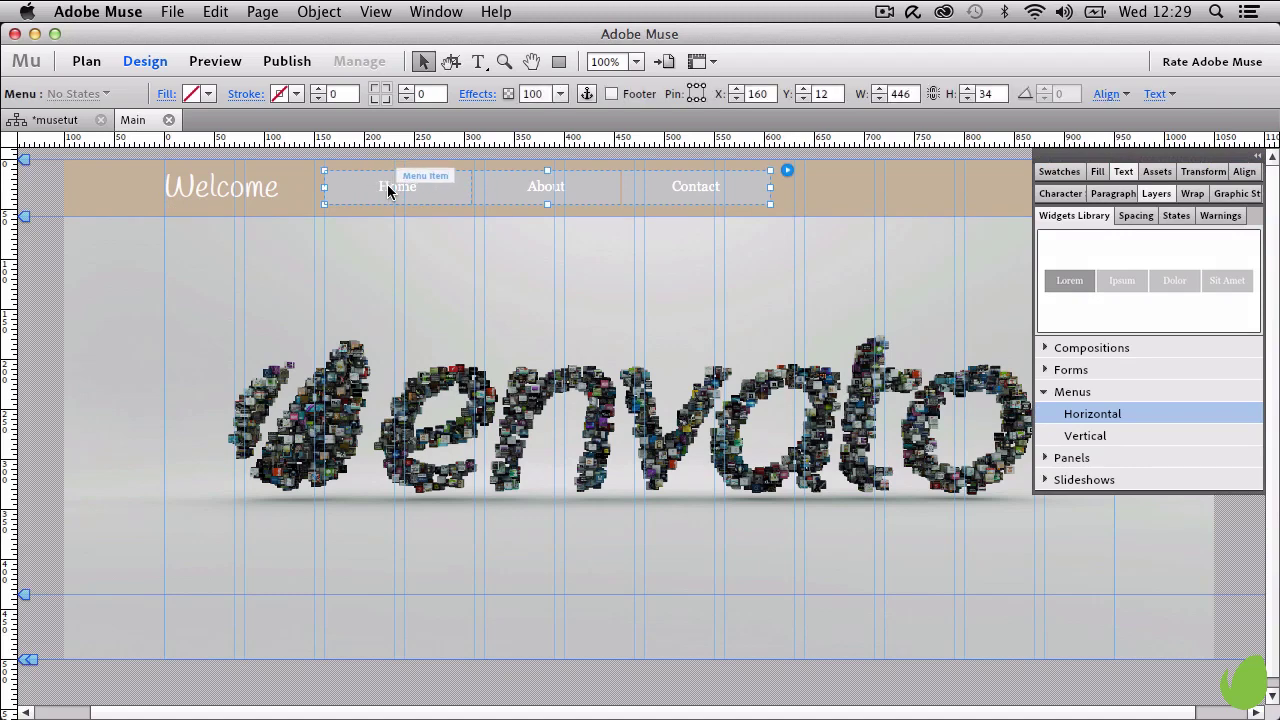
pyautogui.click(389, 191)
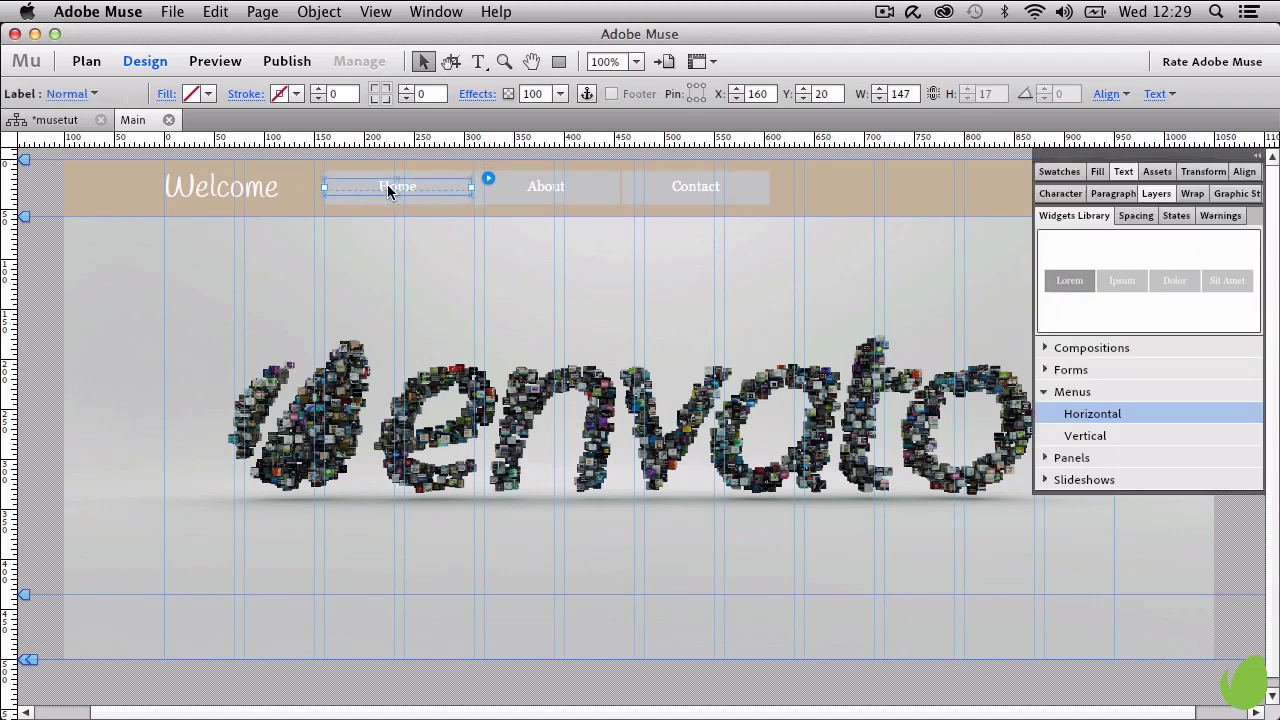
pyautogui.doubleClick(389, 189)
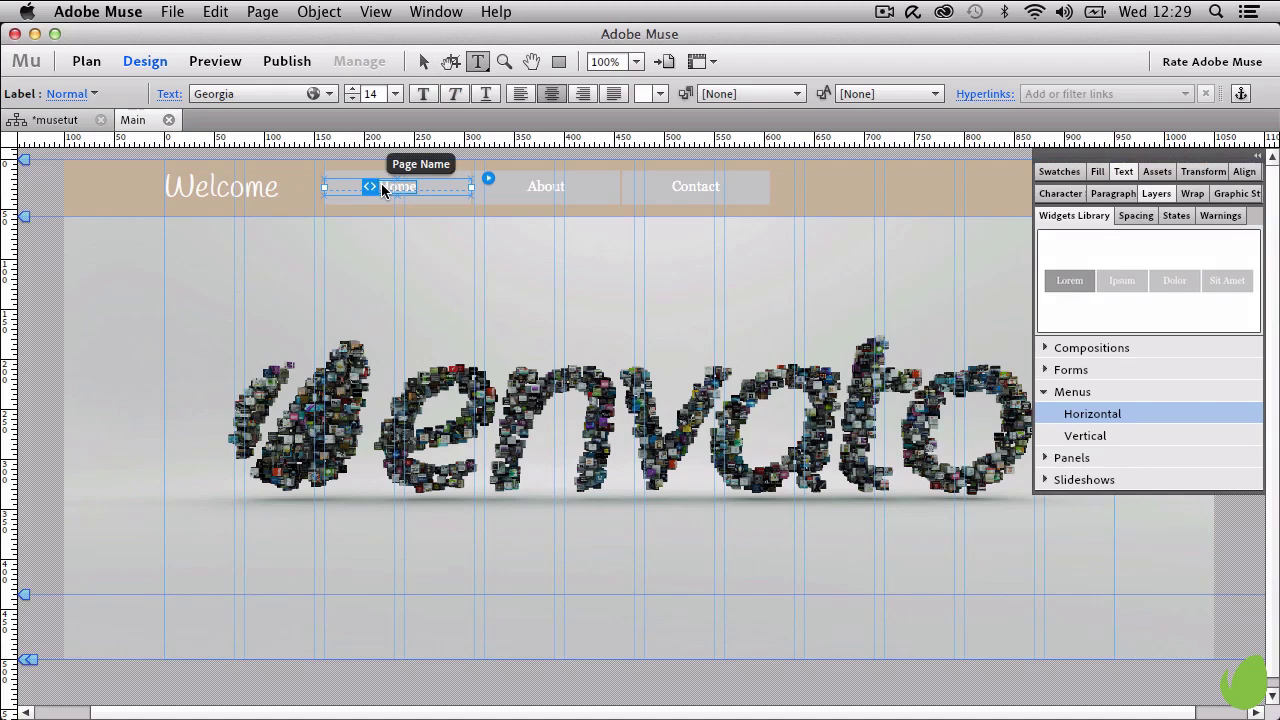
pyautogui.click(245, 94)
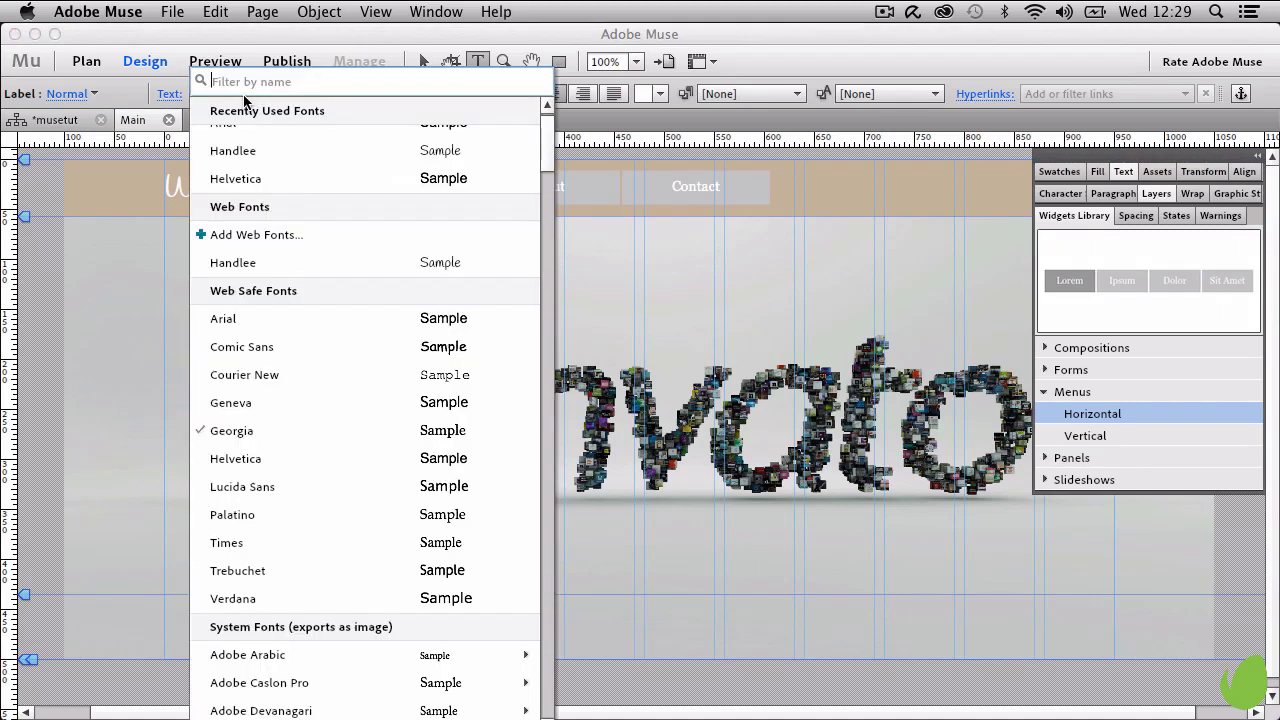
pyautogui.click(311, 320)
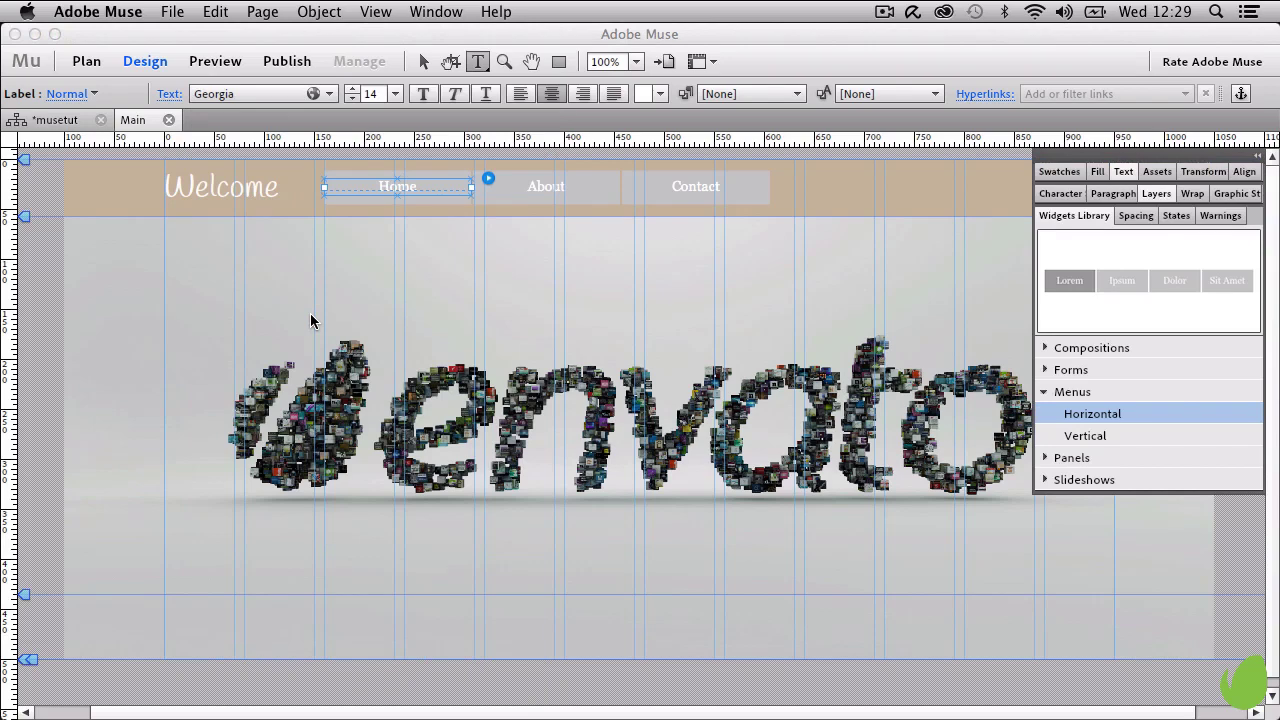
pyautogui.click(355, 89)
pyautogui.click(355, 89)
pyautogui.click(355, 89)
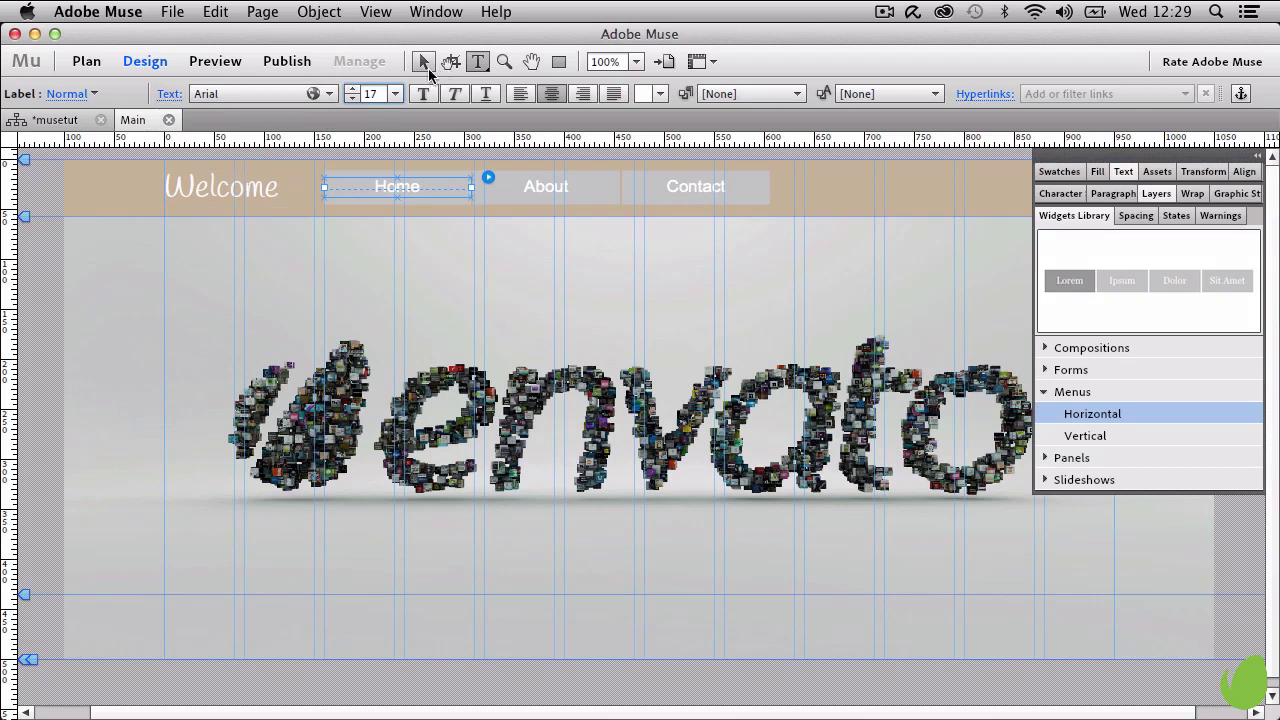
# Step: Fill the menu items in their Normal state with the brown colour 998675
pyautogui.click(426, 66)
pyautogui.click(333, 178)
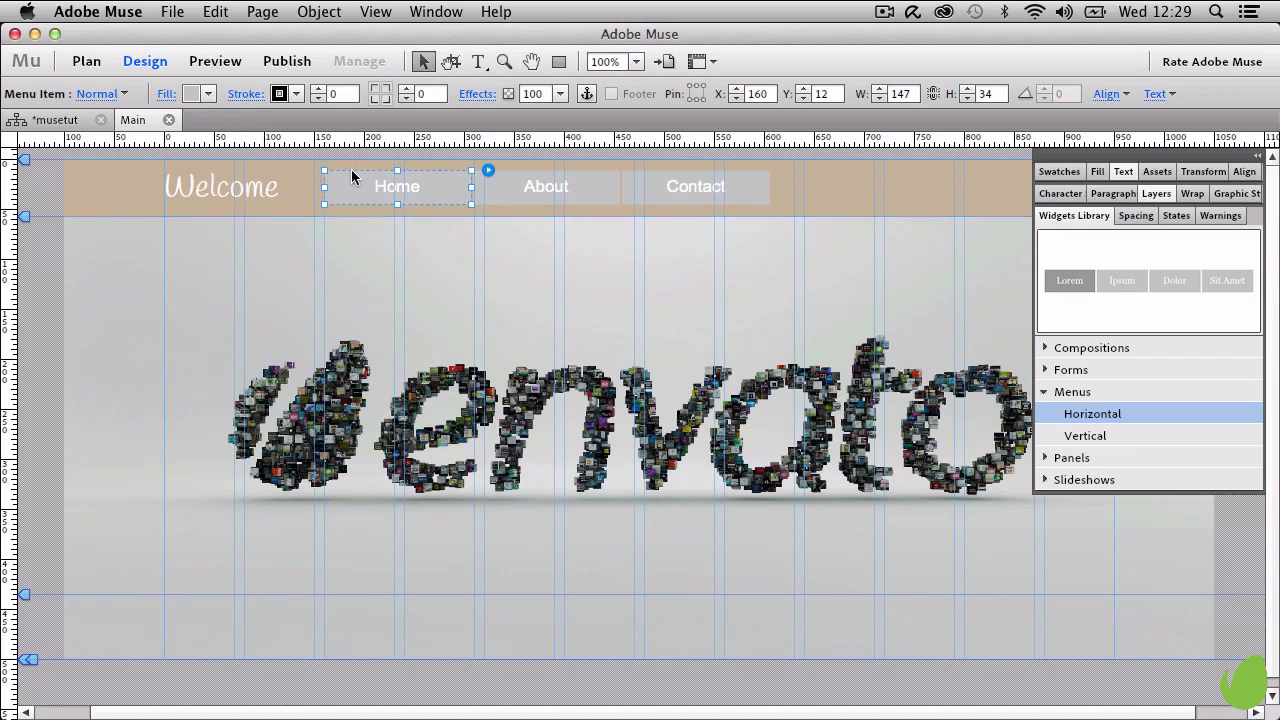
pyautogui.click(210, 93)
pyautogui.click(302, 201)
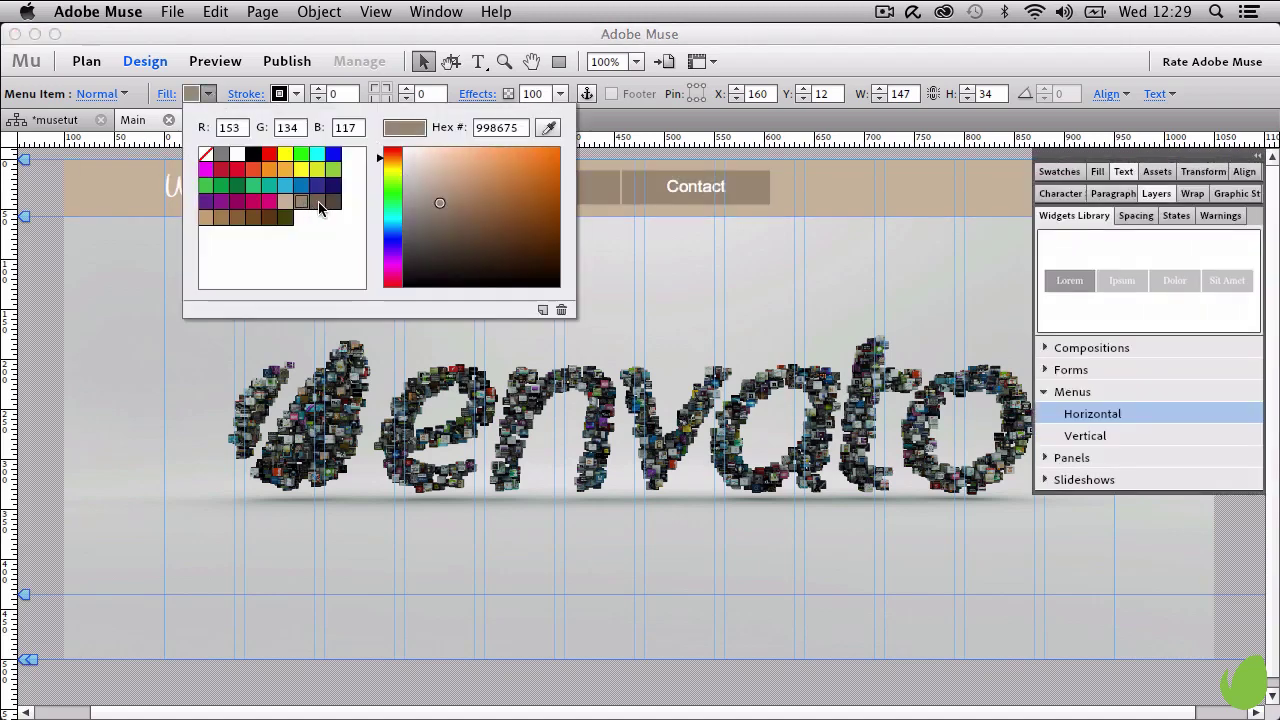
pyautogui.click(141, 263)
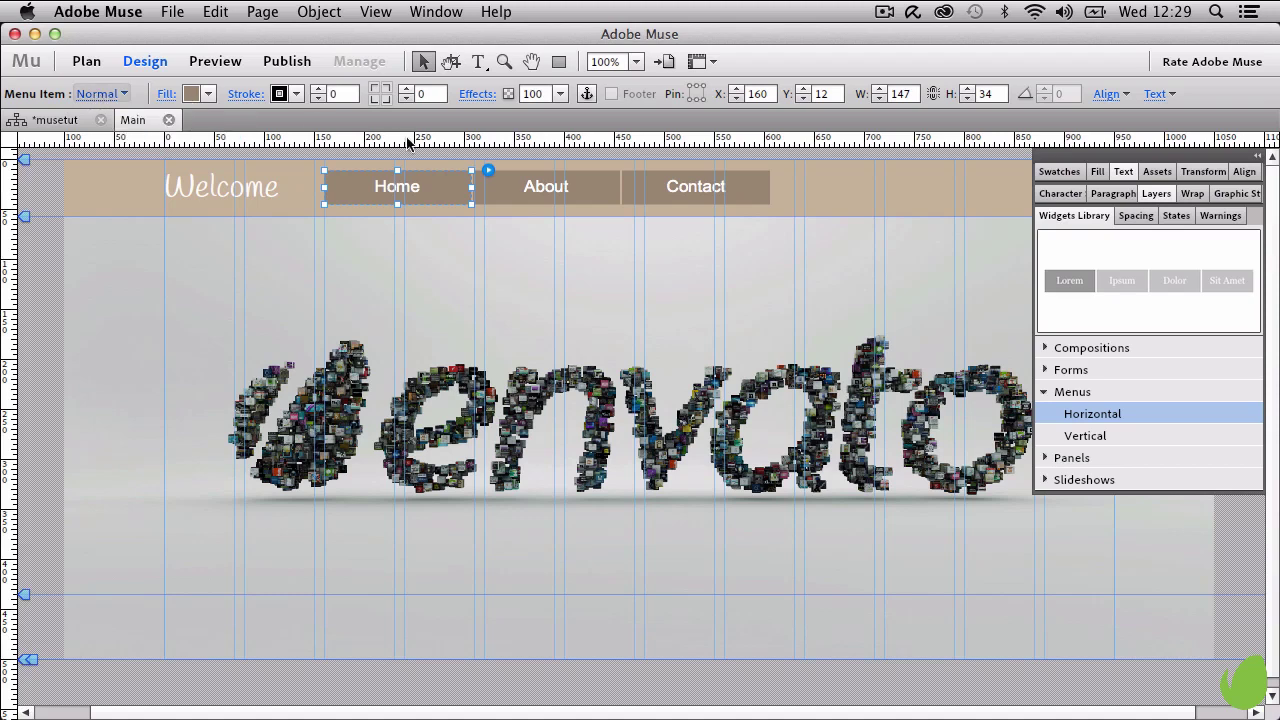
# Step: Examine the Home menu item's Normal, Rollover, Mouse Down and Active states
pyautogui.click(1060, 215)
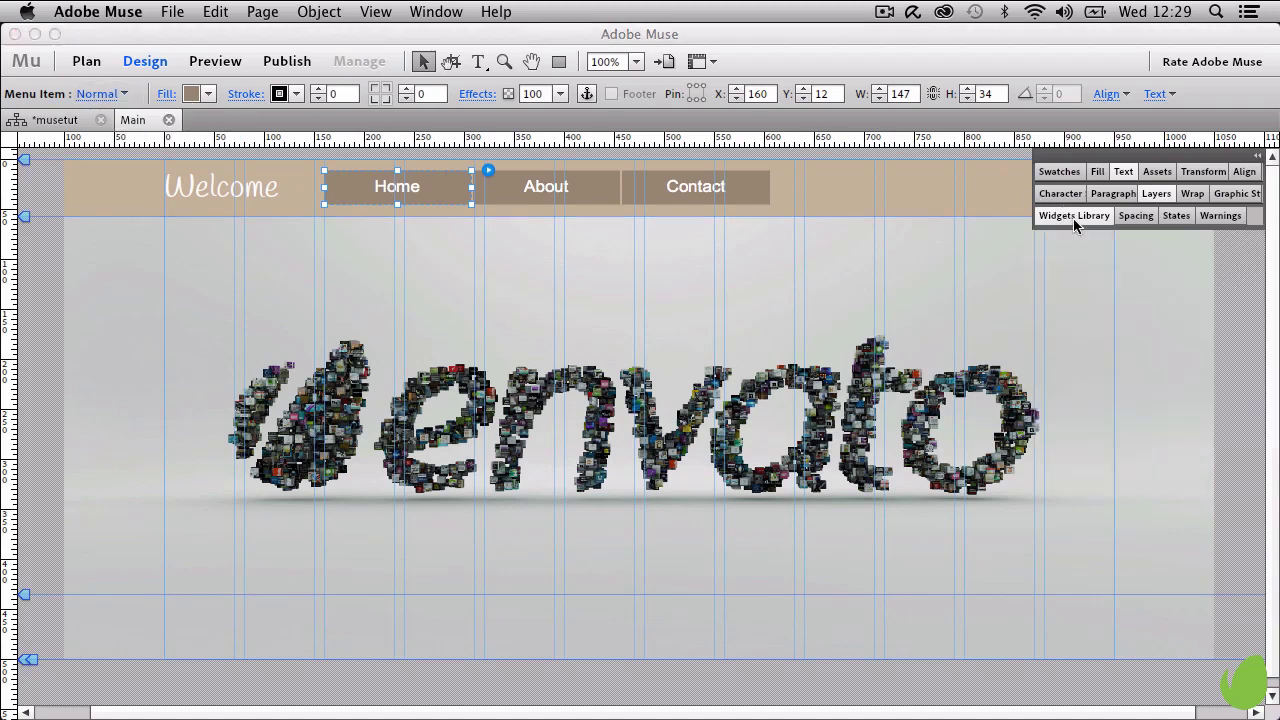
pyautogui.click(1180, 218)
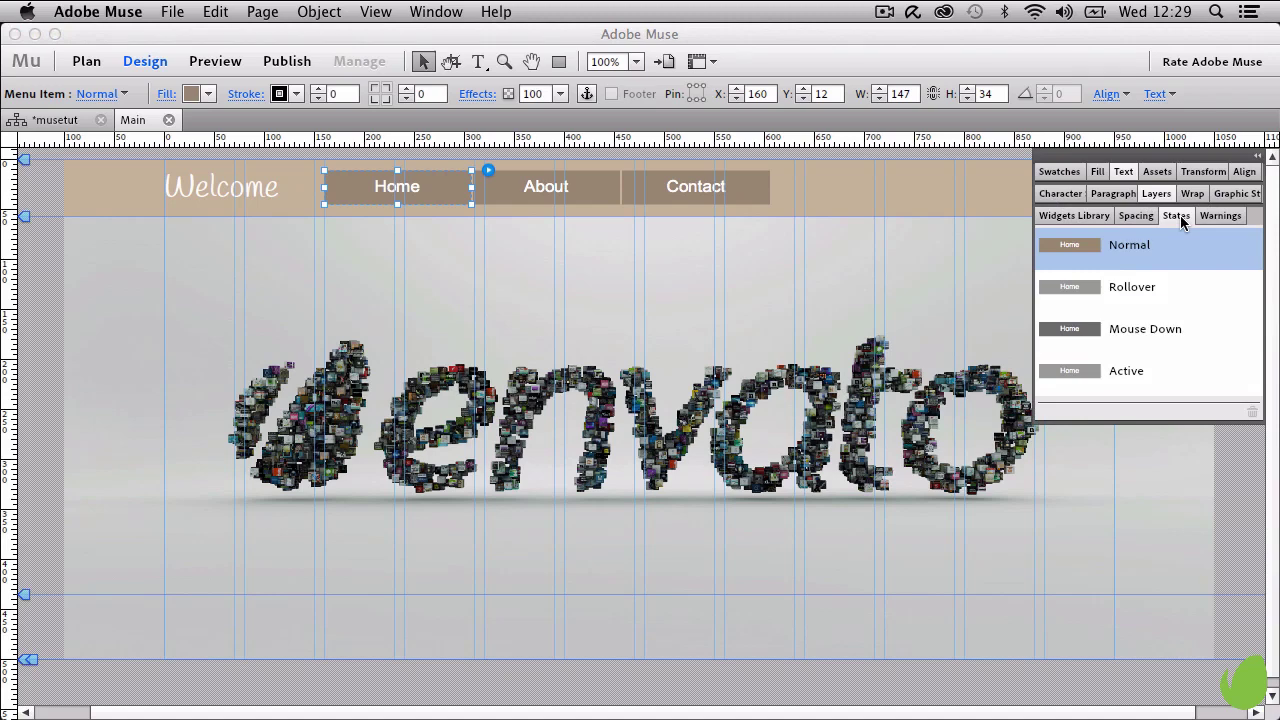
pyautogui.click(1146, 292)
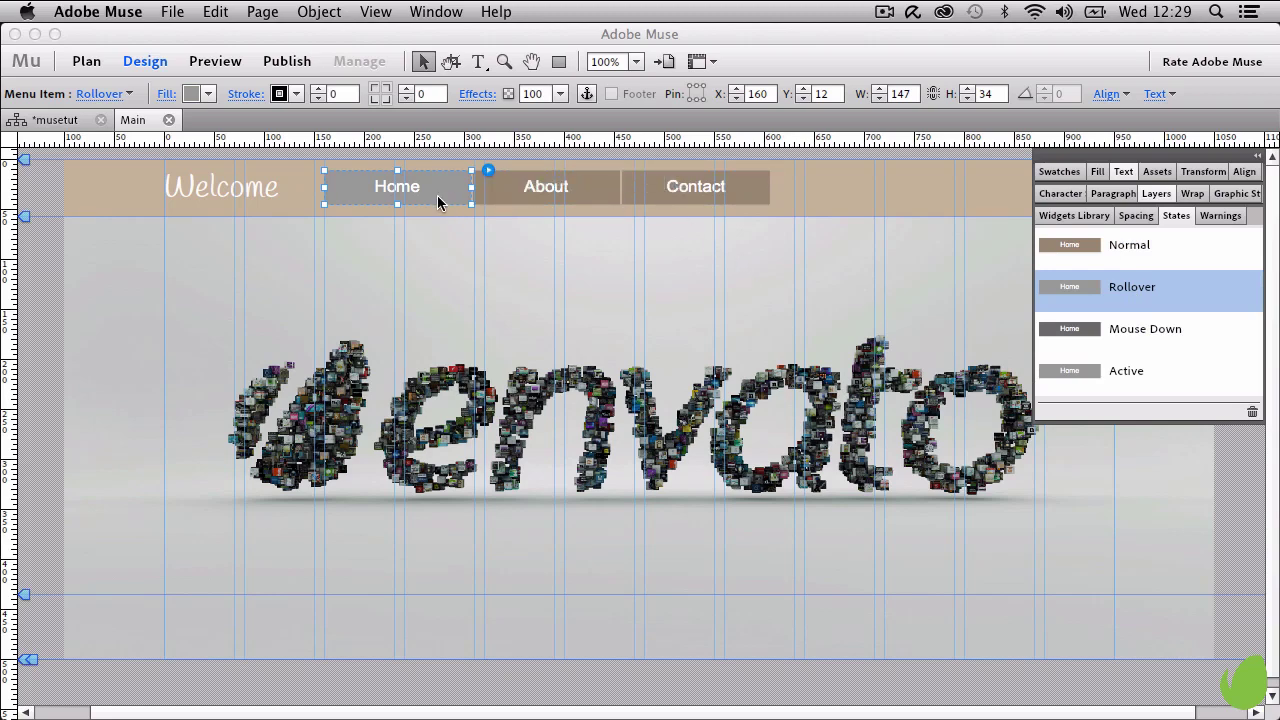
pyautogui.click(1164, 329)
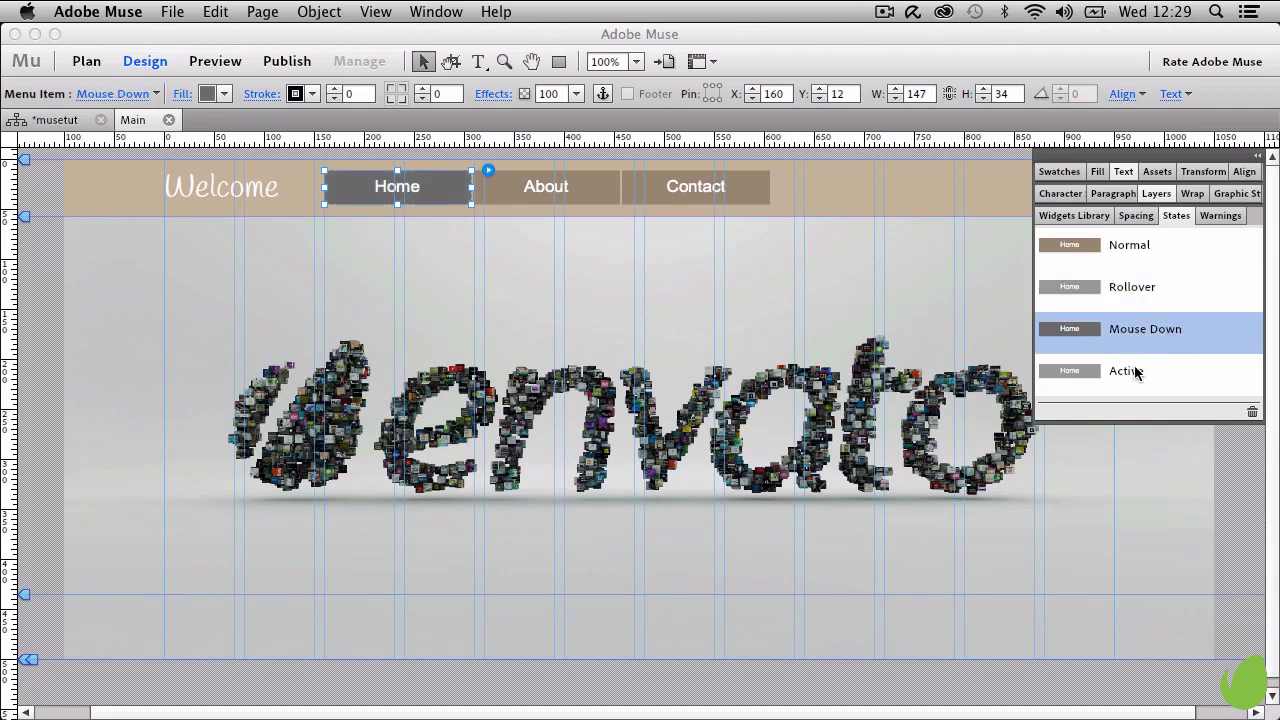
pyautogui.click(1129, 370)
pyautogui.click(1108, 328)
pyautogui.click(1104, 264)
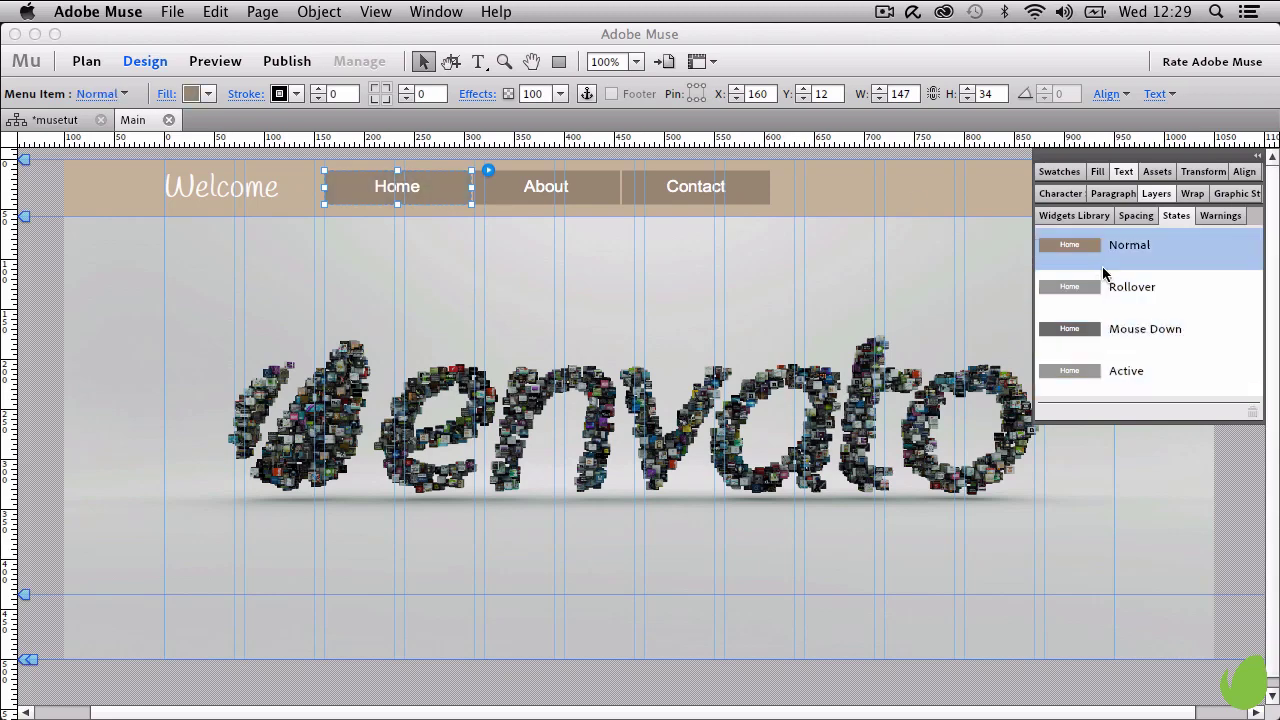
# Step: Set the Rollover state fill of the menu items to the dark brown 534741
pyautogui.click(1103, 292)
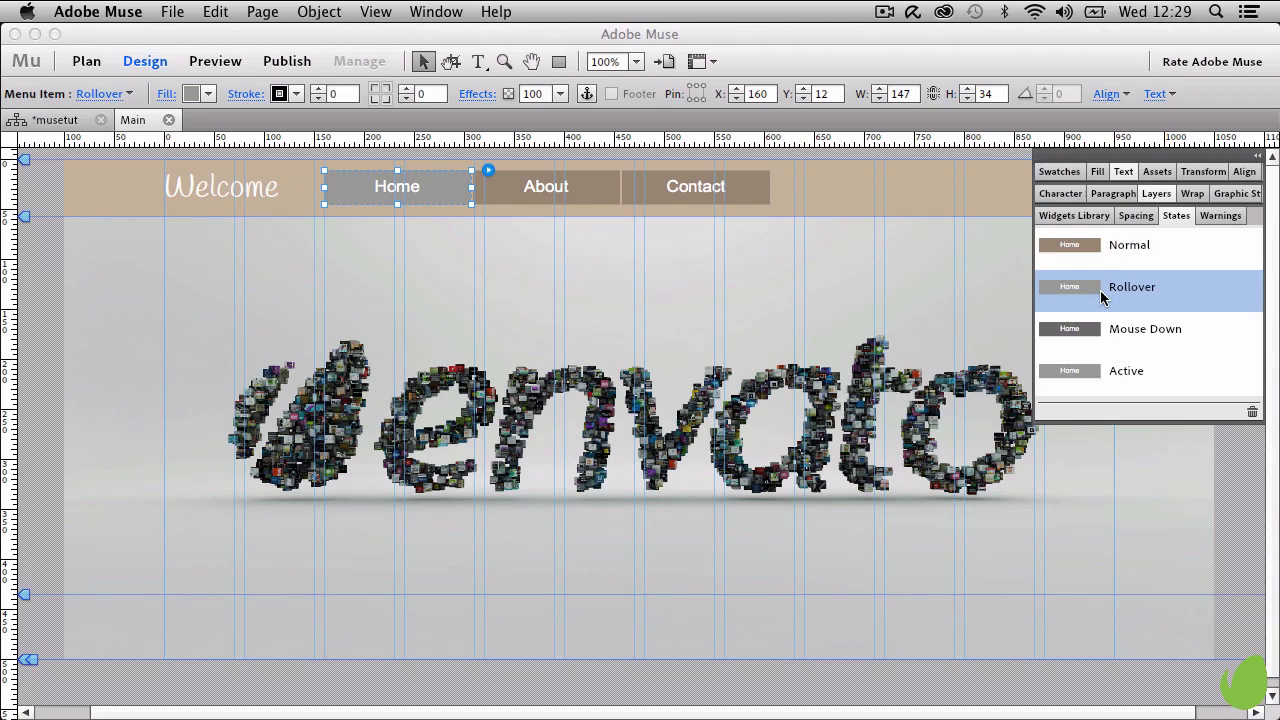
pyautogui.click(207, 93)
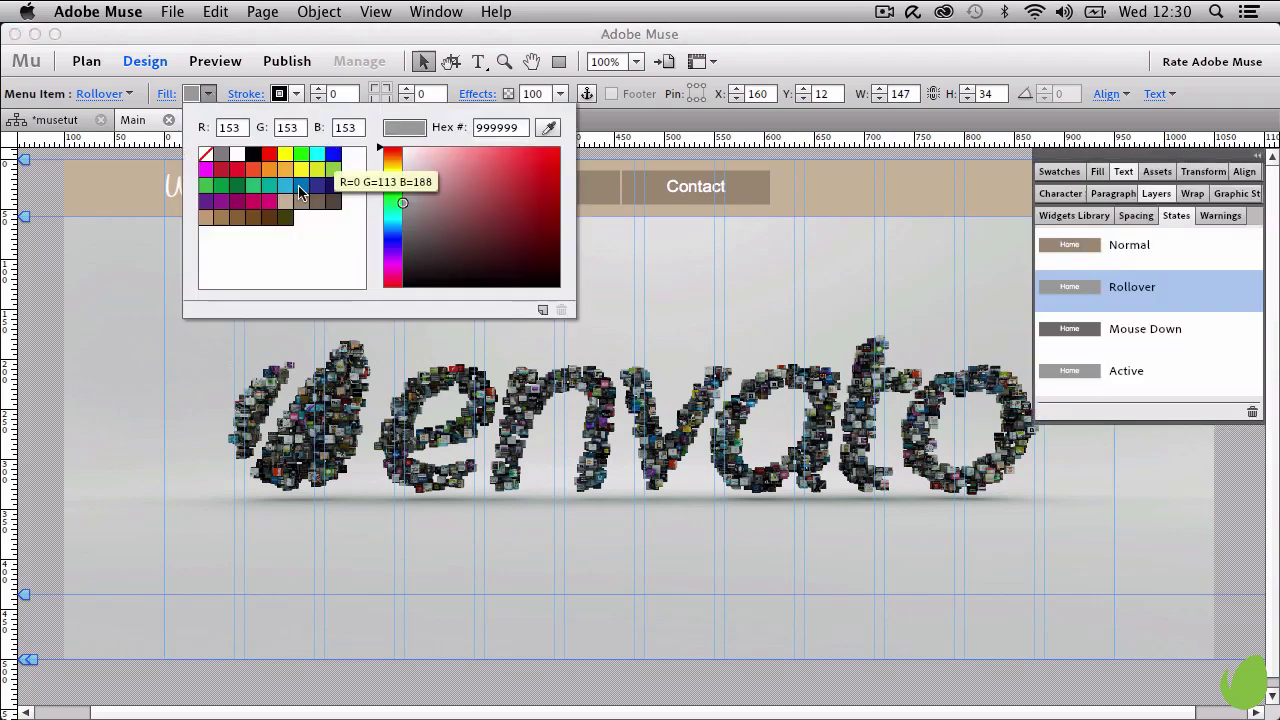
pyautogui.click(333, 201)
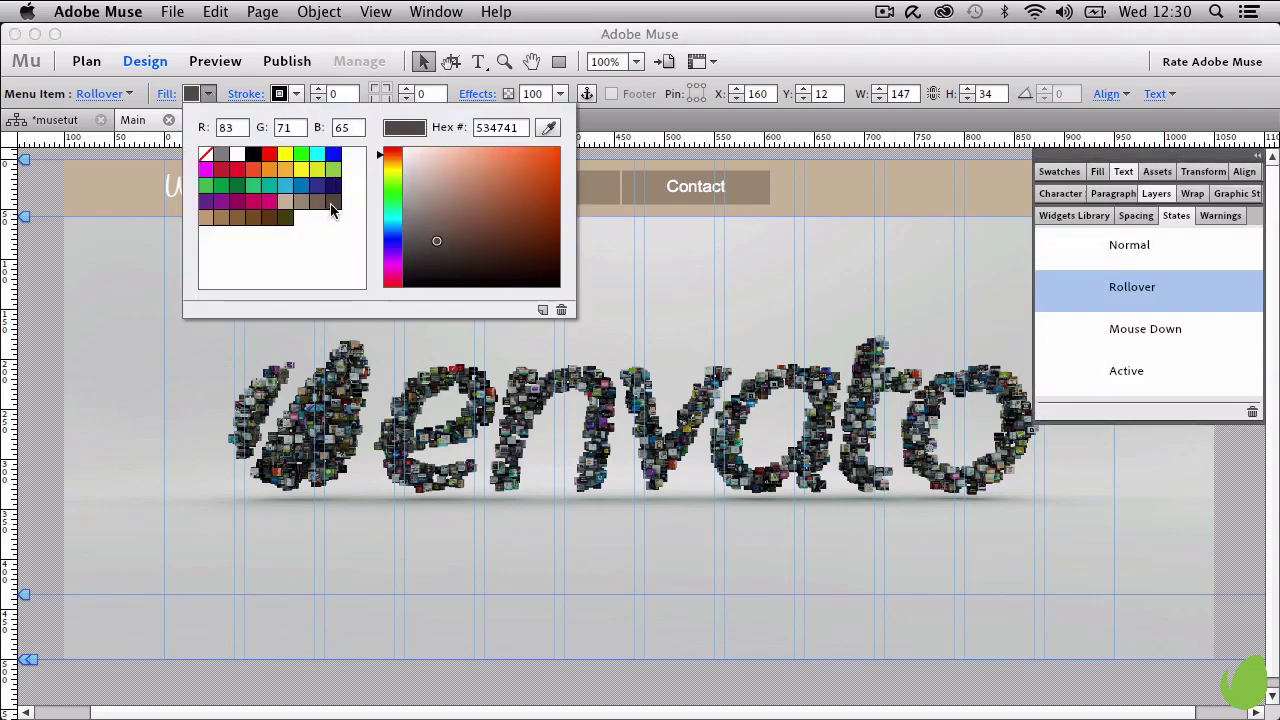
pyautogui.click(209, 95)
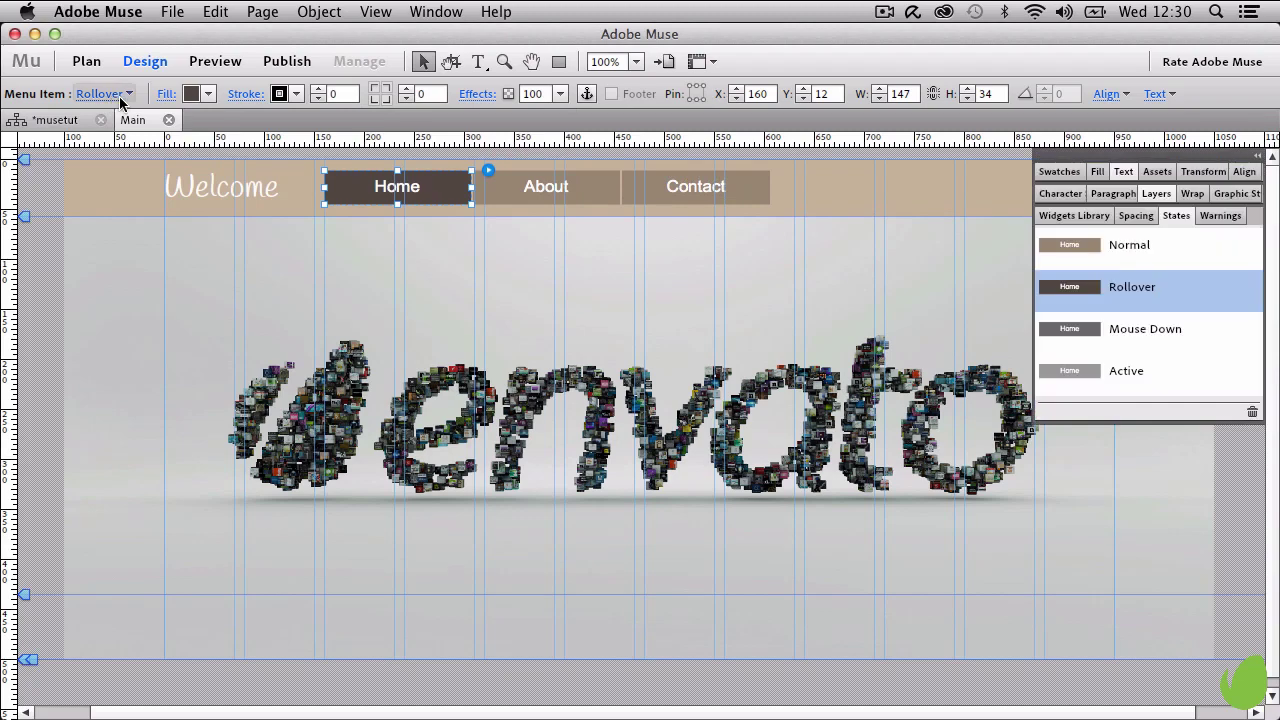
# Step: Compare the Normal and Rollover states of the Home menu item, and deselect the menu
pyautogui.click(123, 95)
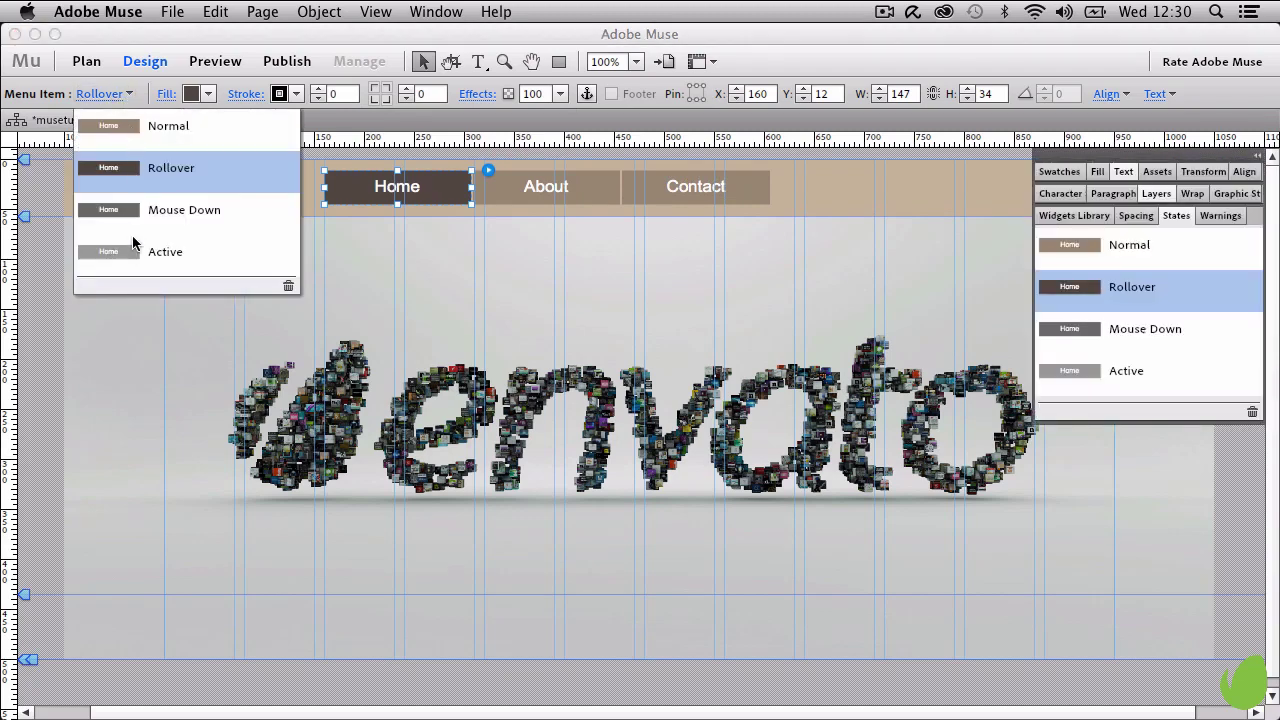
pyautogui.click(133, 124)
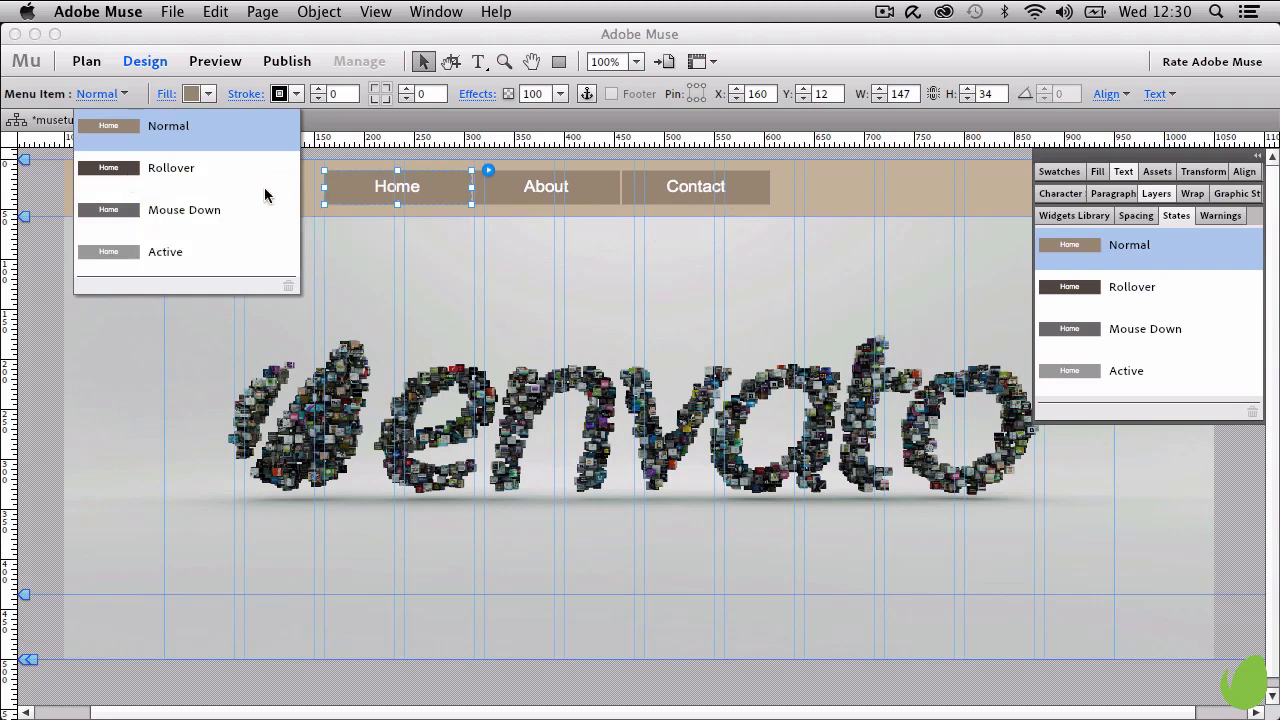
pyautogui.click(218, 178)
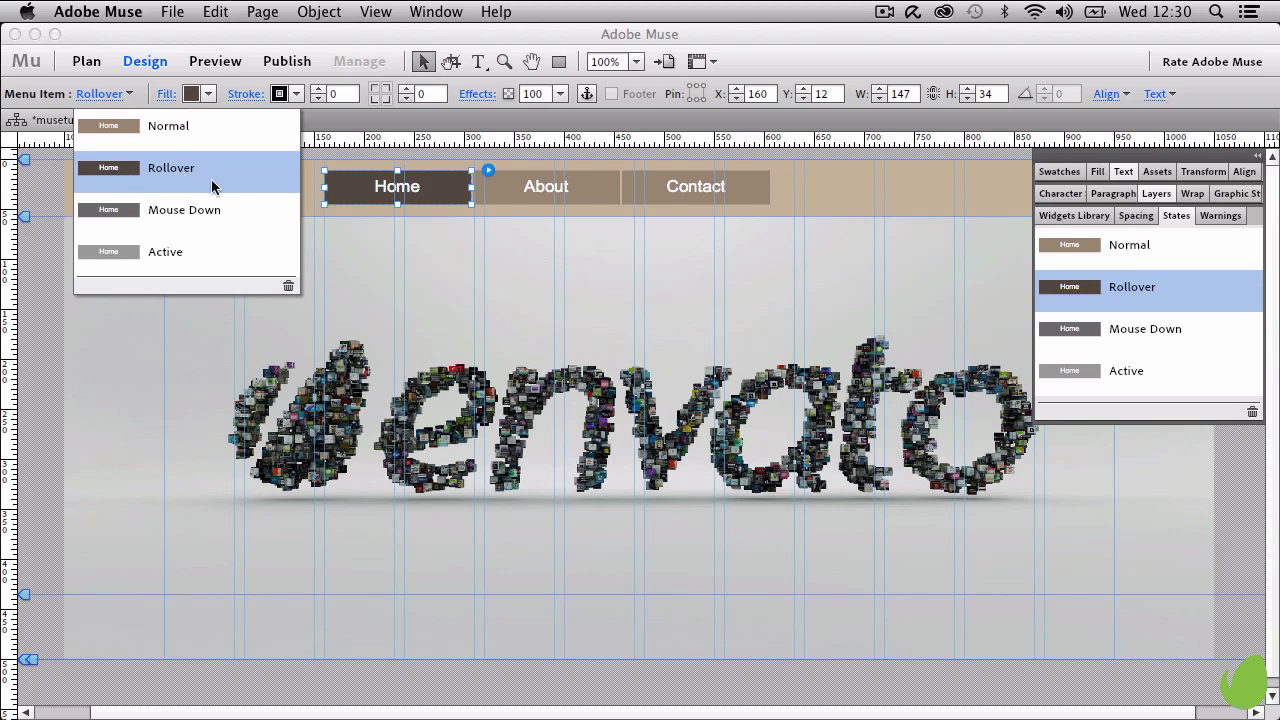
pyautogui.click(113, 388)
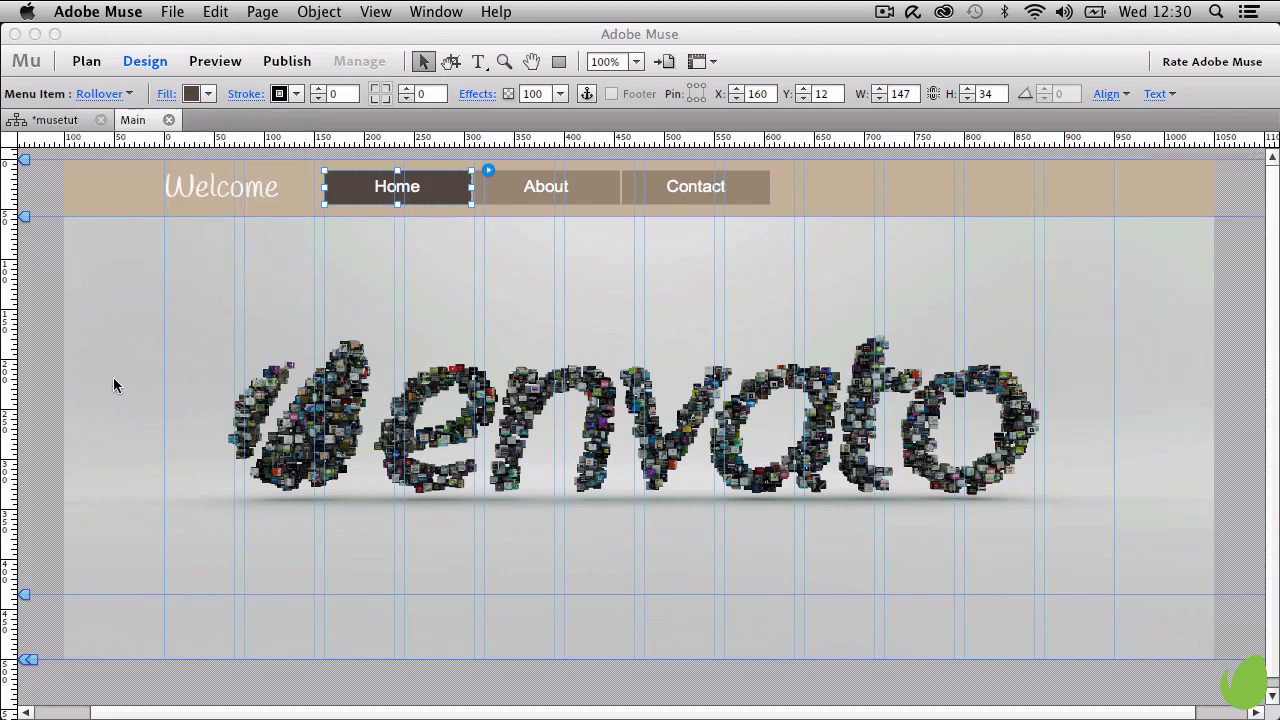
pyautogui.click(78, 318)
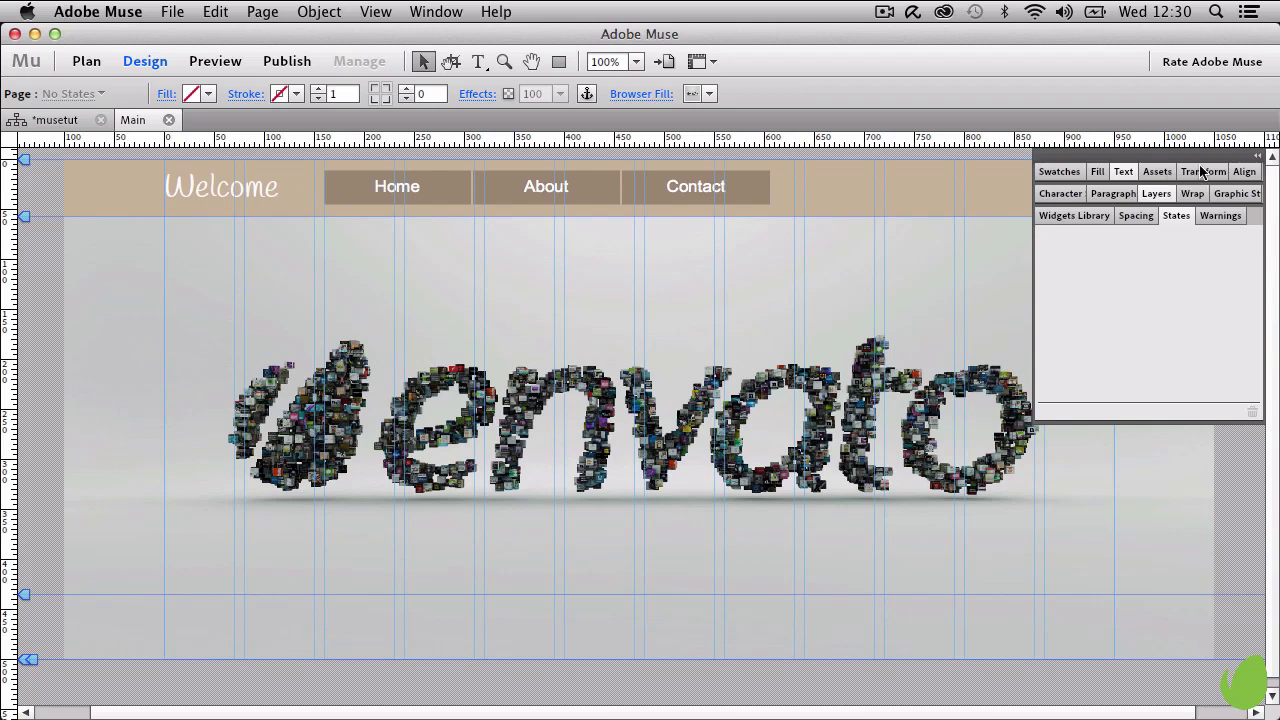
# Step: Widen the whole horizontal menu to 630, keeping its start at X 160, and collapse the panels to free the canvas
pyautogui.click(1185, 219)
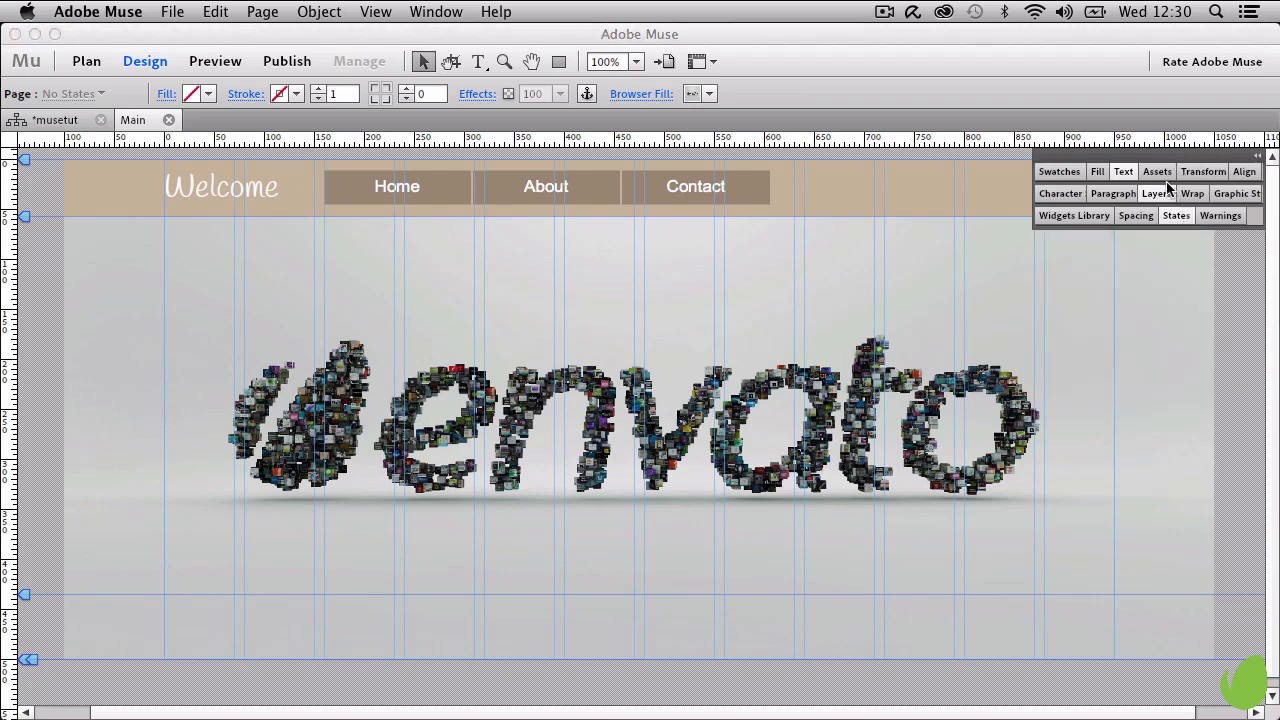
pyautogui.click(740, 197)
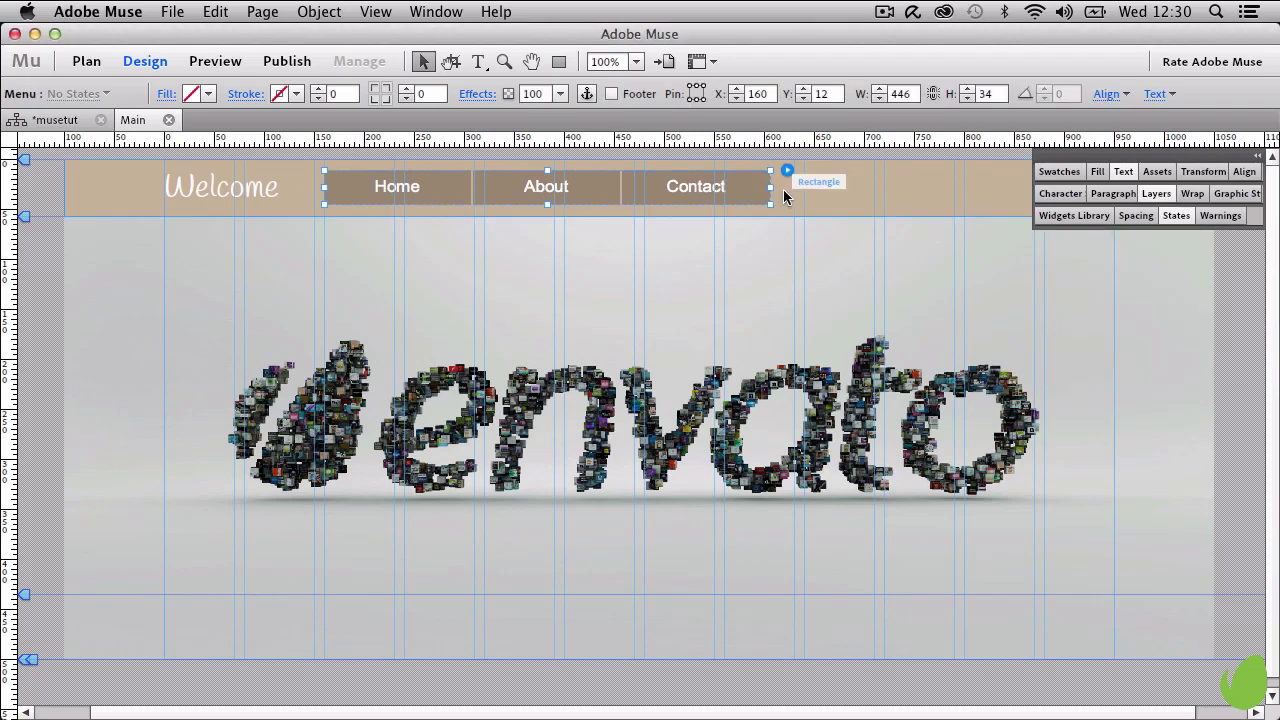
pyautogui.moveTo(770, 190); pyautogui.dragTo(952, 192)
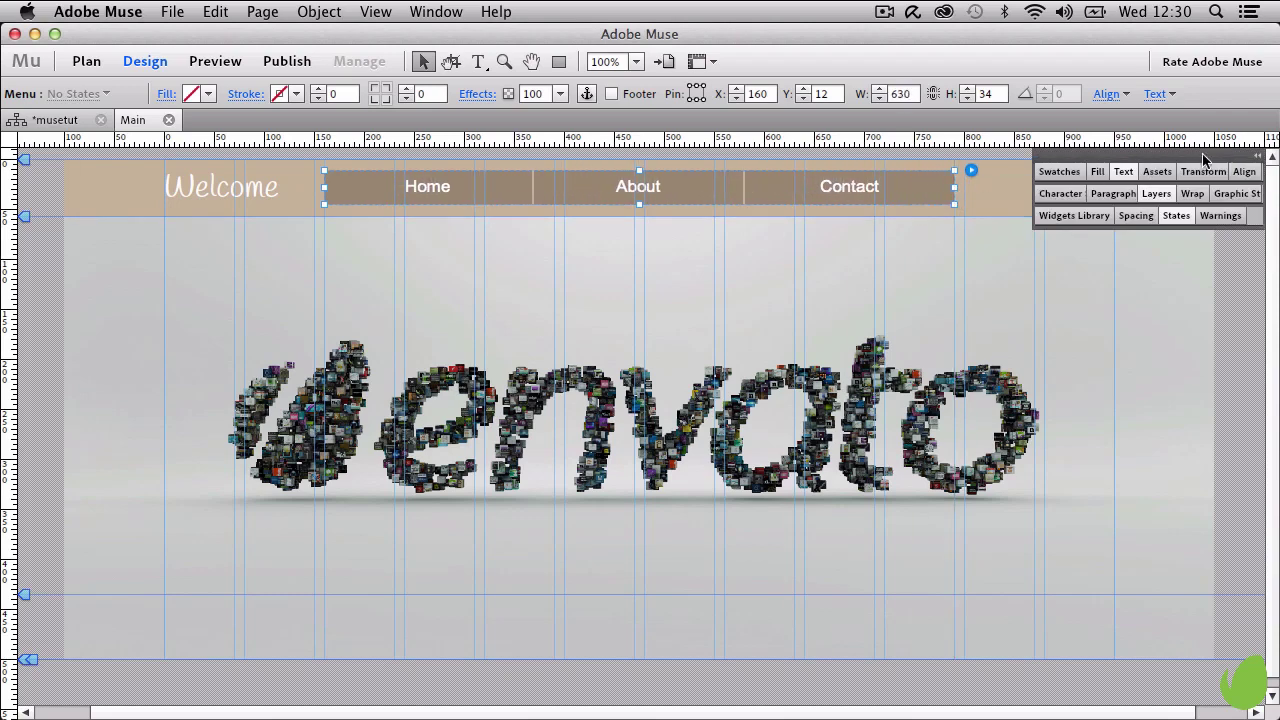
pyautogui.click(1260, 160)
pyautogui.moveTo(1050, 160); pyautogui.dragTo(1237, 193)
pyautogui.click(1188, 262)
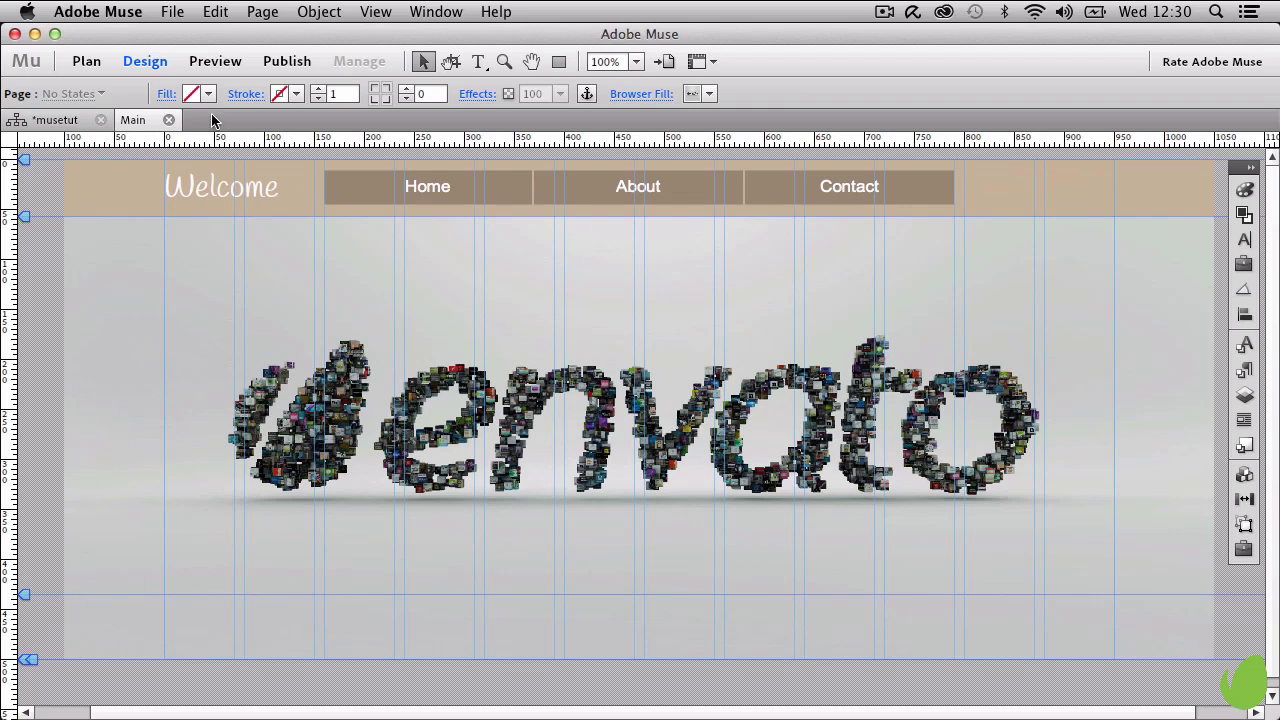
# Step: Draw a full-width footer rectangle from X -100, Y 435 to the opposite browser edge, and make it slightly taller
pyautogui.click(559, 62)
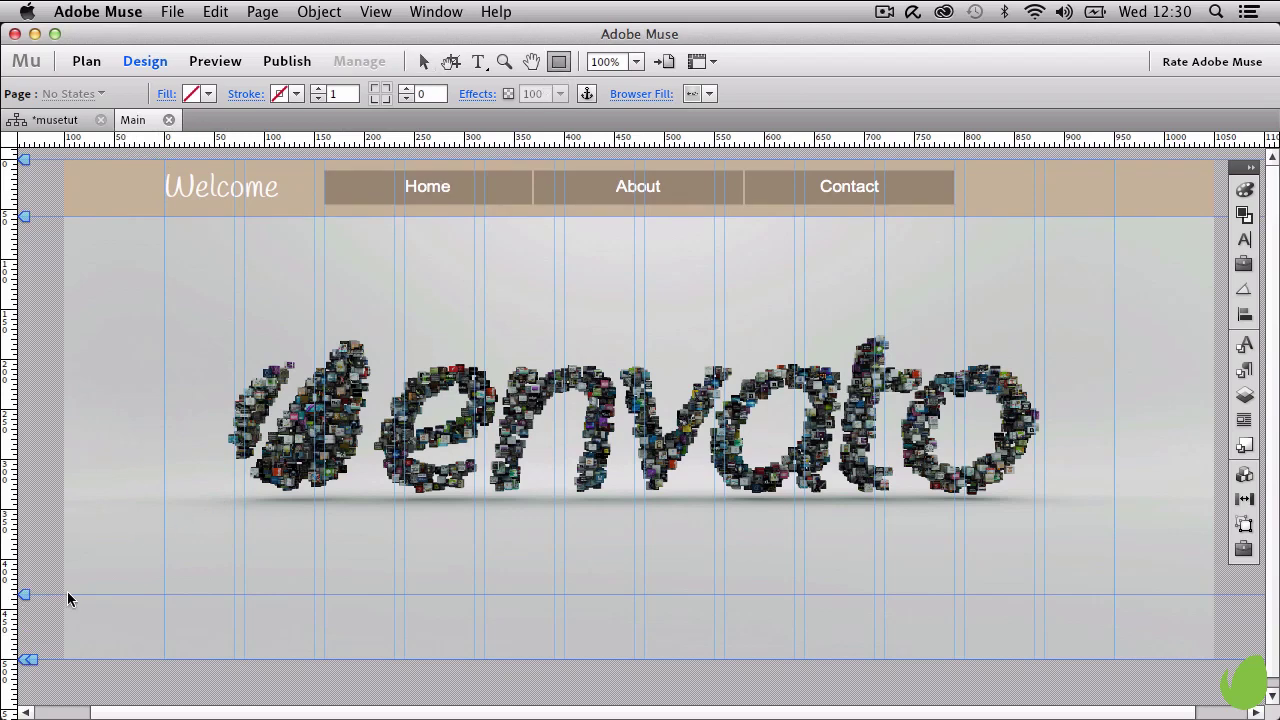
pyautogui.moveTo(69, 596)
pyautogui.mouseDown()
pyautogui.moveTo(186, 624)
pyautogui.moveTo(1213, 628)
pyautogui.mouseUp()
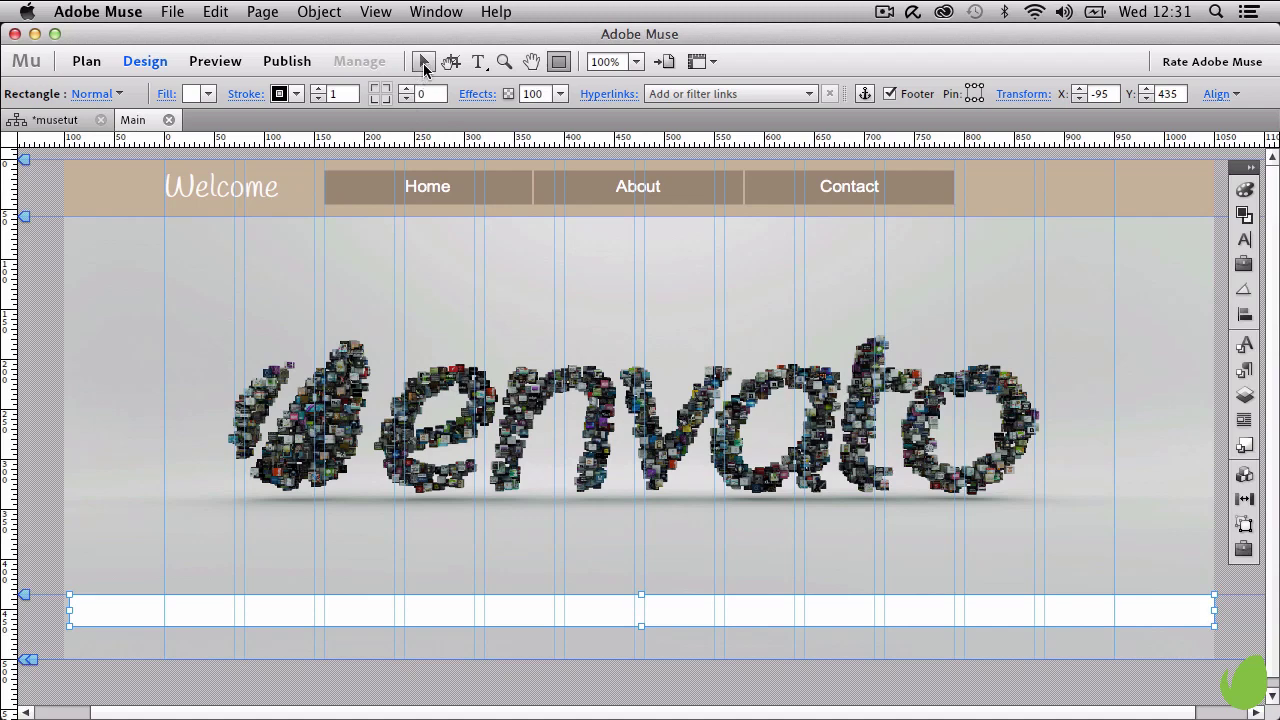
pyautogui.click(423, 63)
pyautogui.moveTo(68, 615); pyautogui.dragTo(72, 617)
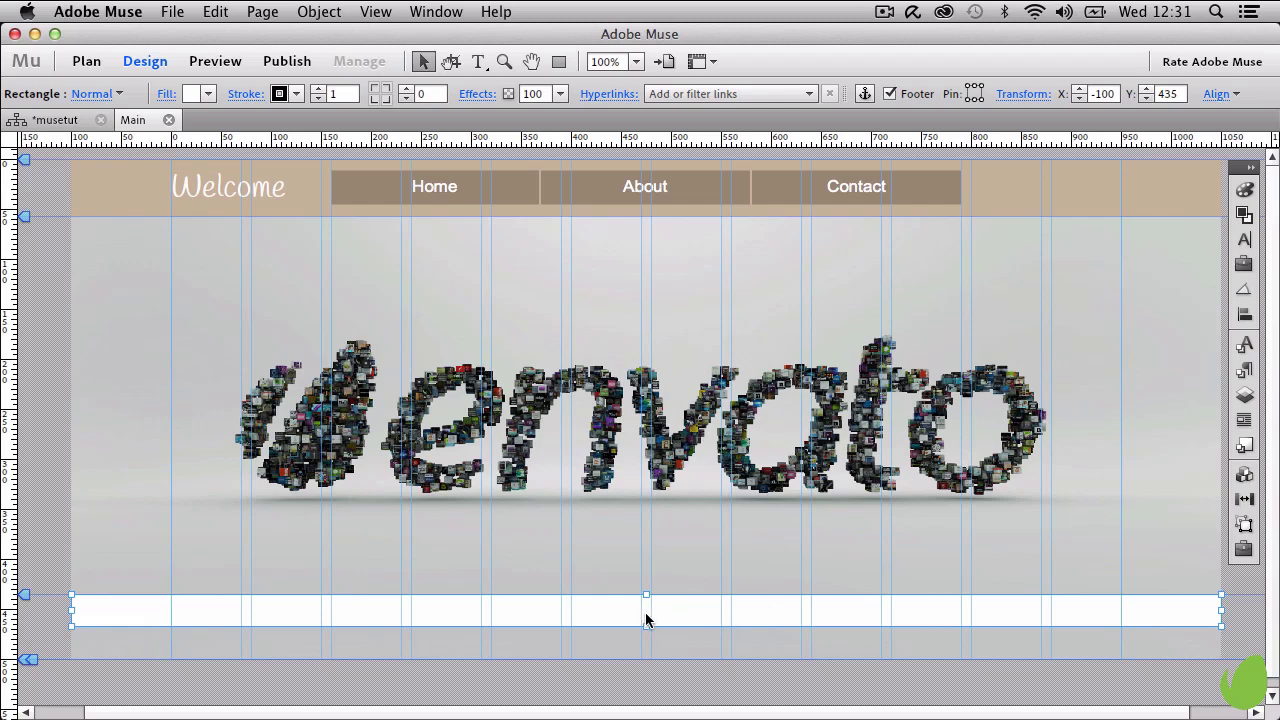
pyautogui.moveTo(646, 627); pyautogui.dragTo(648, 637)
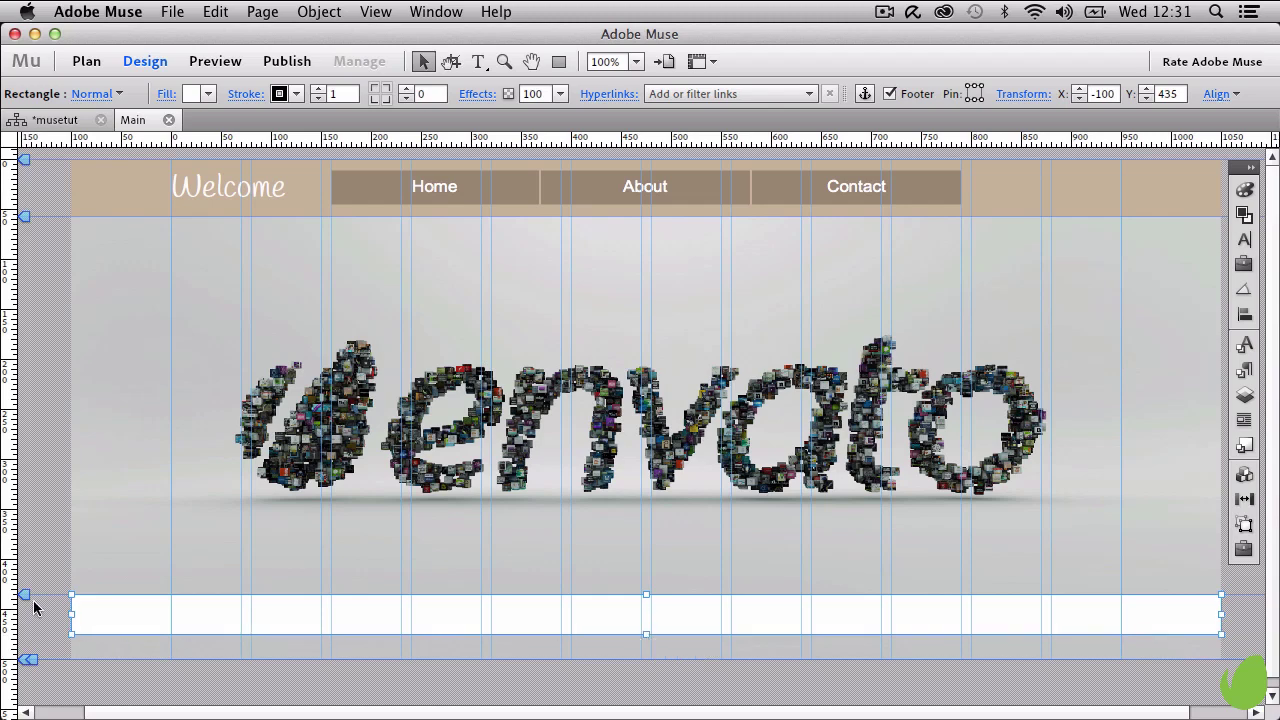
# Step: Raise the footer guide and the footer rectangle to about Y 422, and extend the rectangle's lower edge slightly downwards
pyautogui.moveTo(25, 595); pyautogui.dragTo(26, 586)
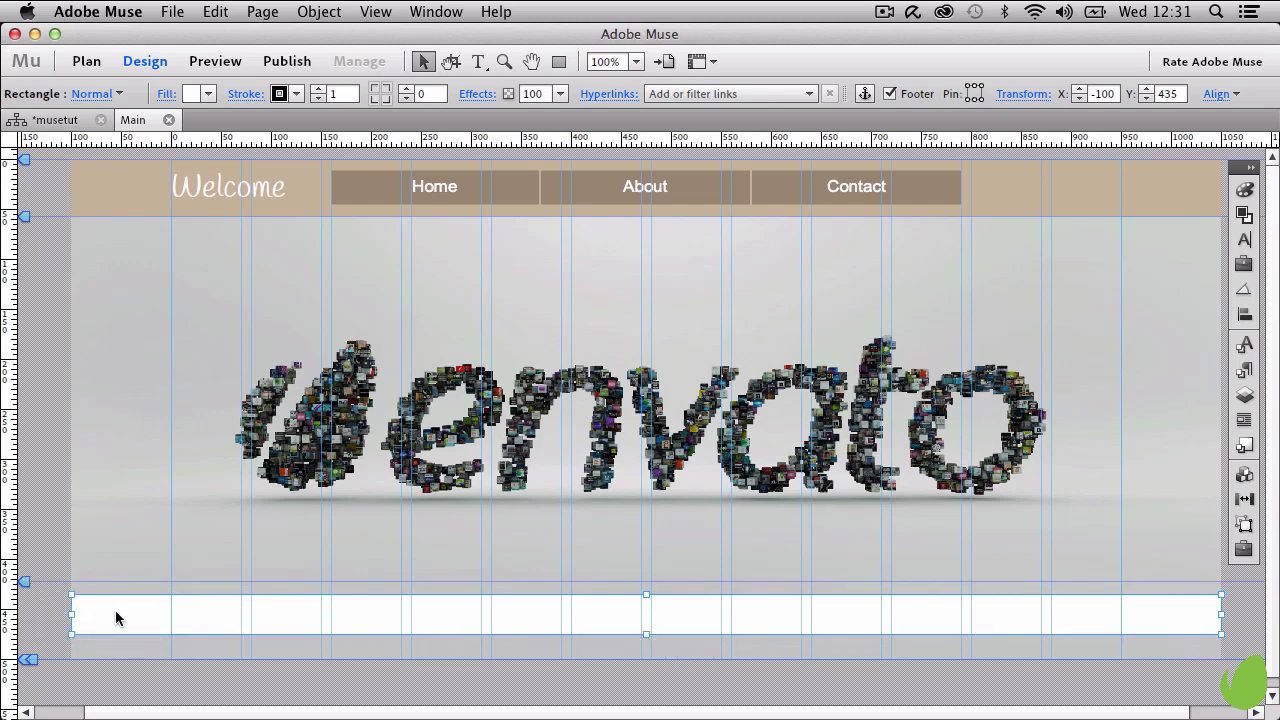
pyautogui.press('Up')
pyautogui.press('Up')
pyautogui.press('Up')
pyautogui.press('Up')
pyautogui.press('Up')
pyautogui.press('Up')
pyautogui.press('Up')
pyautogui.press('Up')
pyautogui.press('Up')
pyautogui.press('Up')
pyautogui.press('Up')
pyautogui.press('Up')
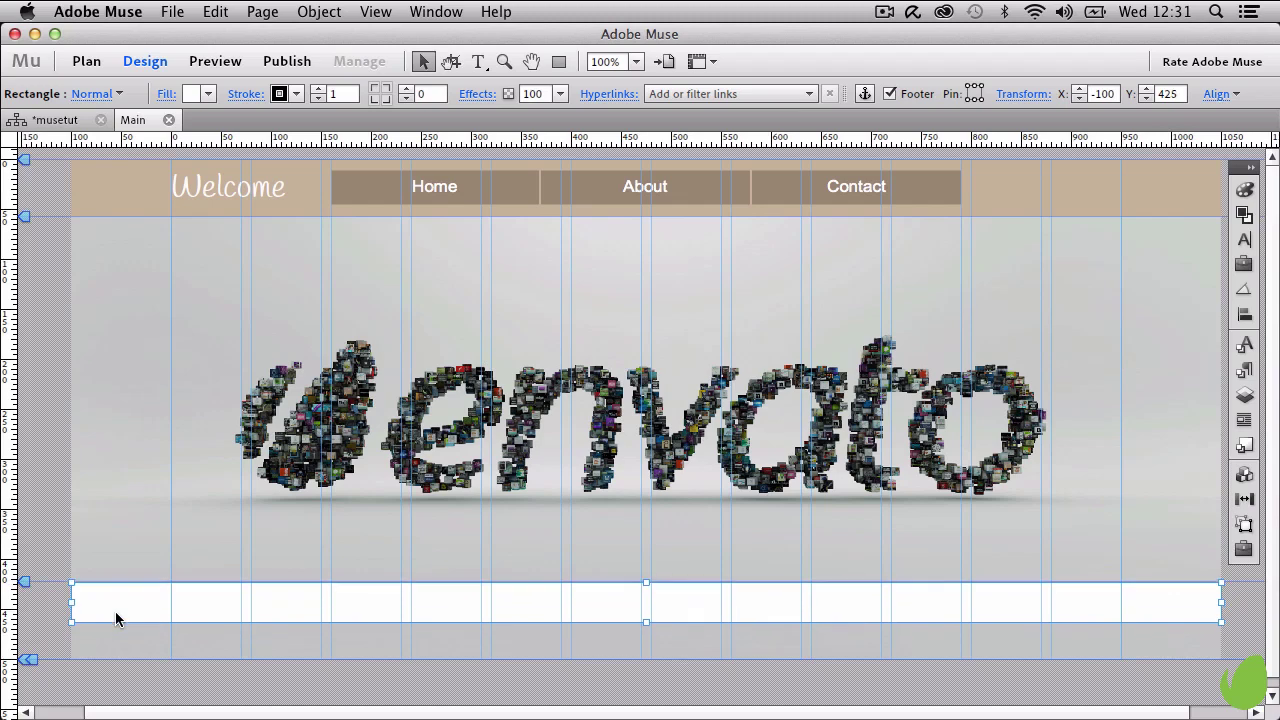
pyautogui.press('Up')
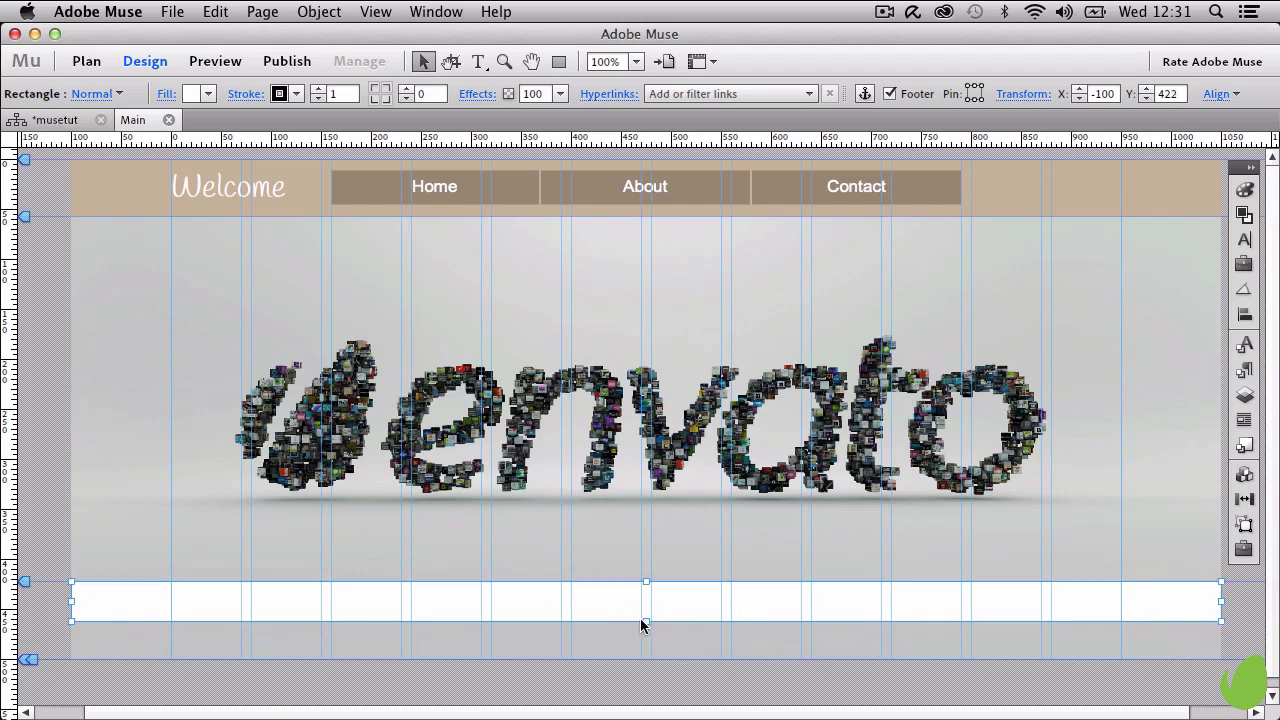
pyautogui.moveTo(646, 621); pyautogui.dragTo(646, 630)
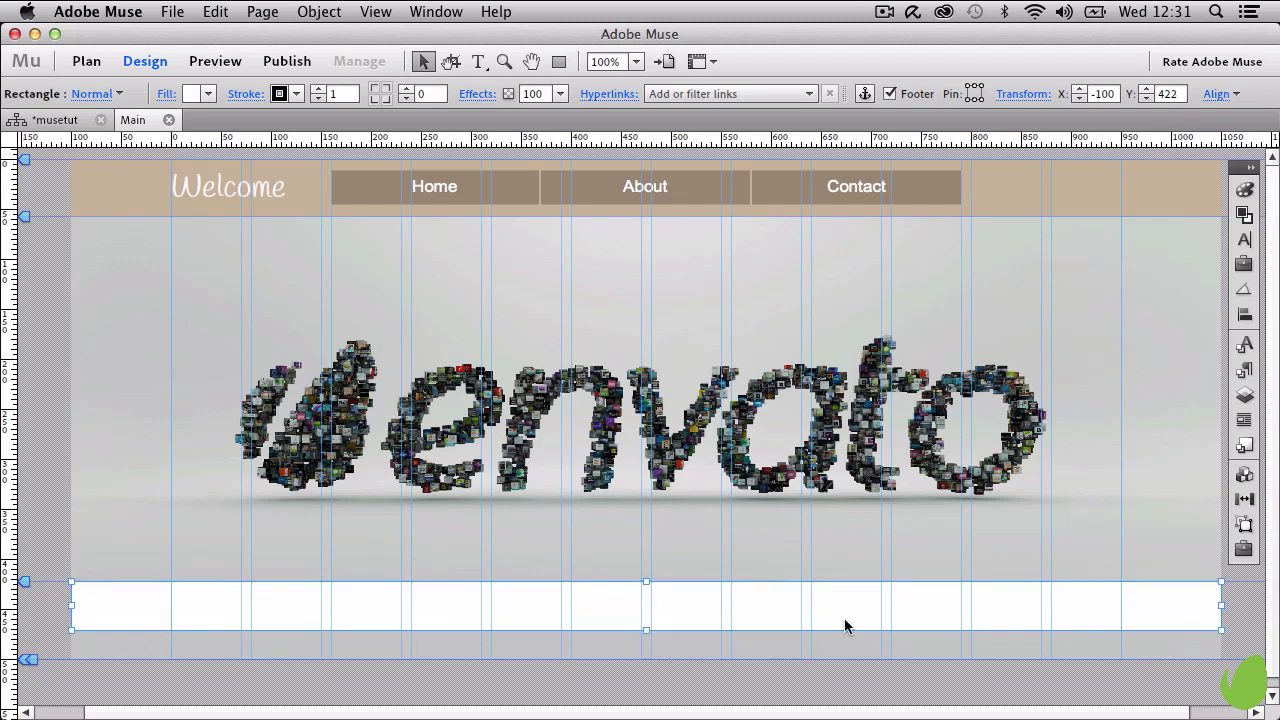
# Step: Add a new layer named Footer and place it below the Header layer
pyautogui.click(1250, 172)
pyautogui.moveTo(1250, 172); pyautogui.dragTo(1056, 160)
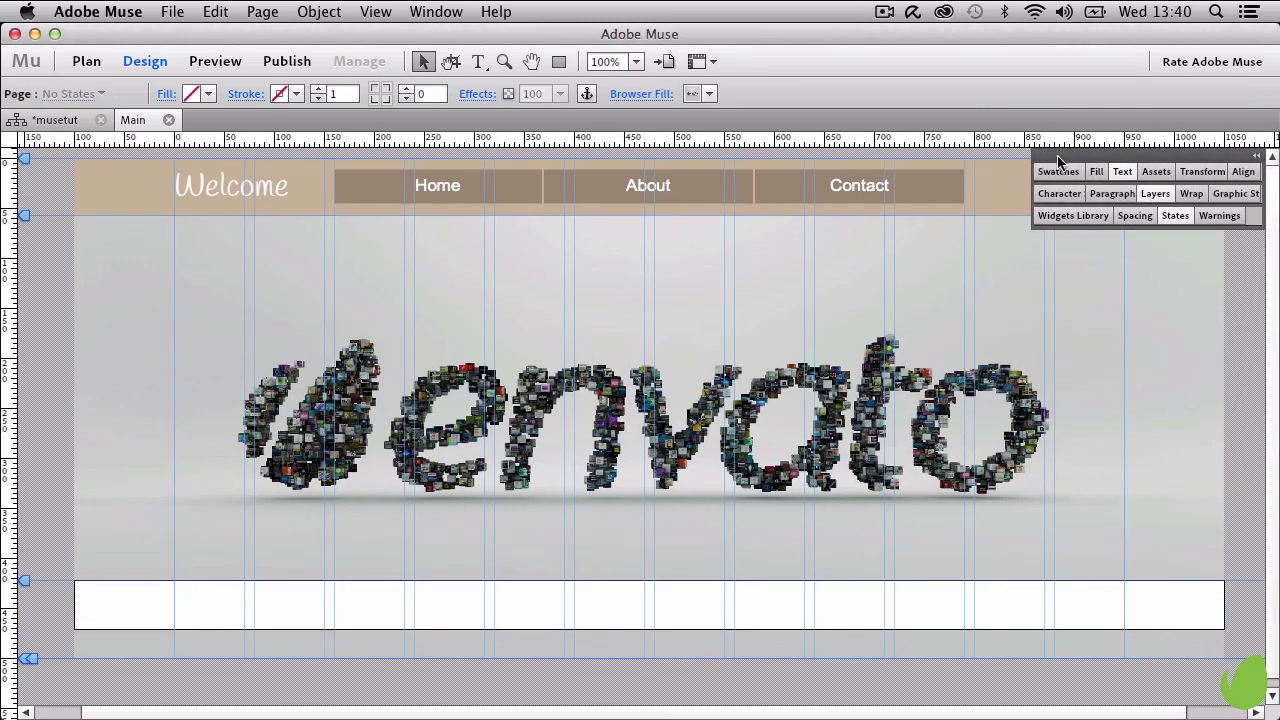
pyautogui.click(1152, 194)
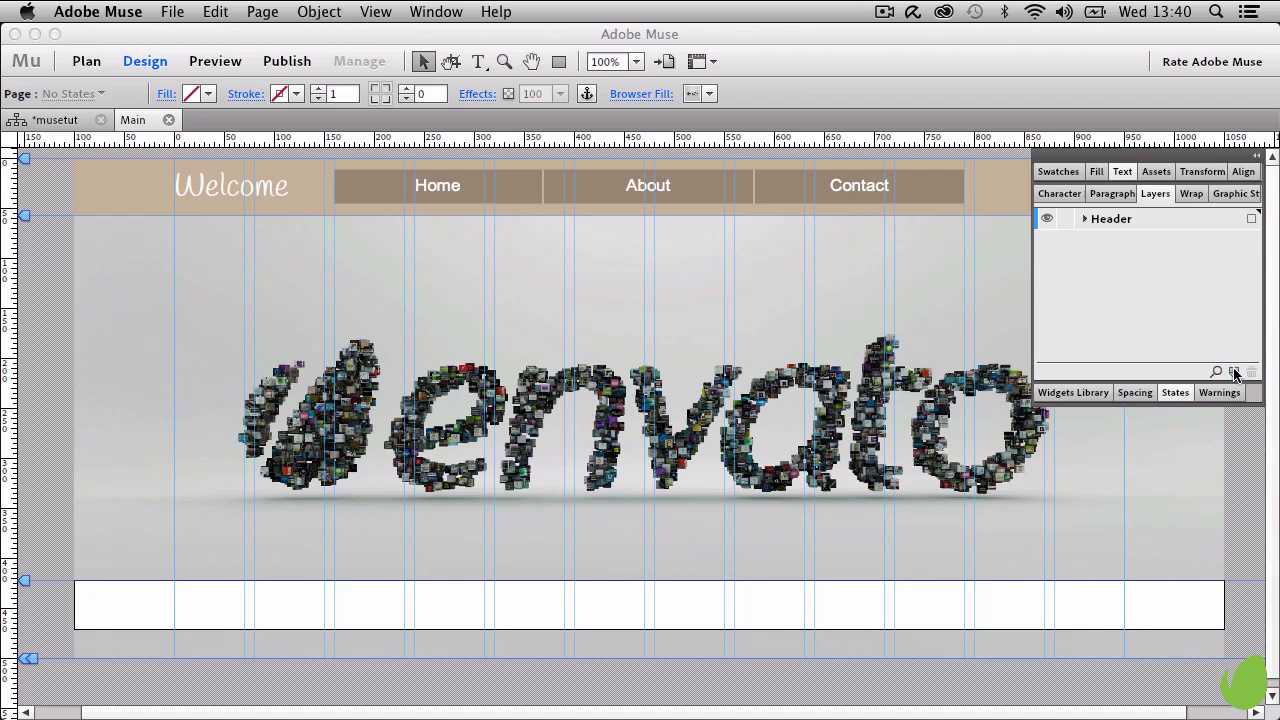
pyautogui.click(1235, 372)
pyautogui.doubleClick(1128, 219)
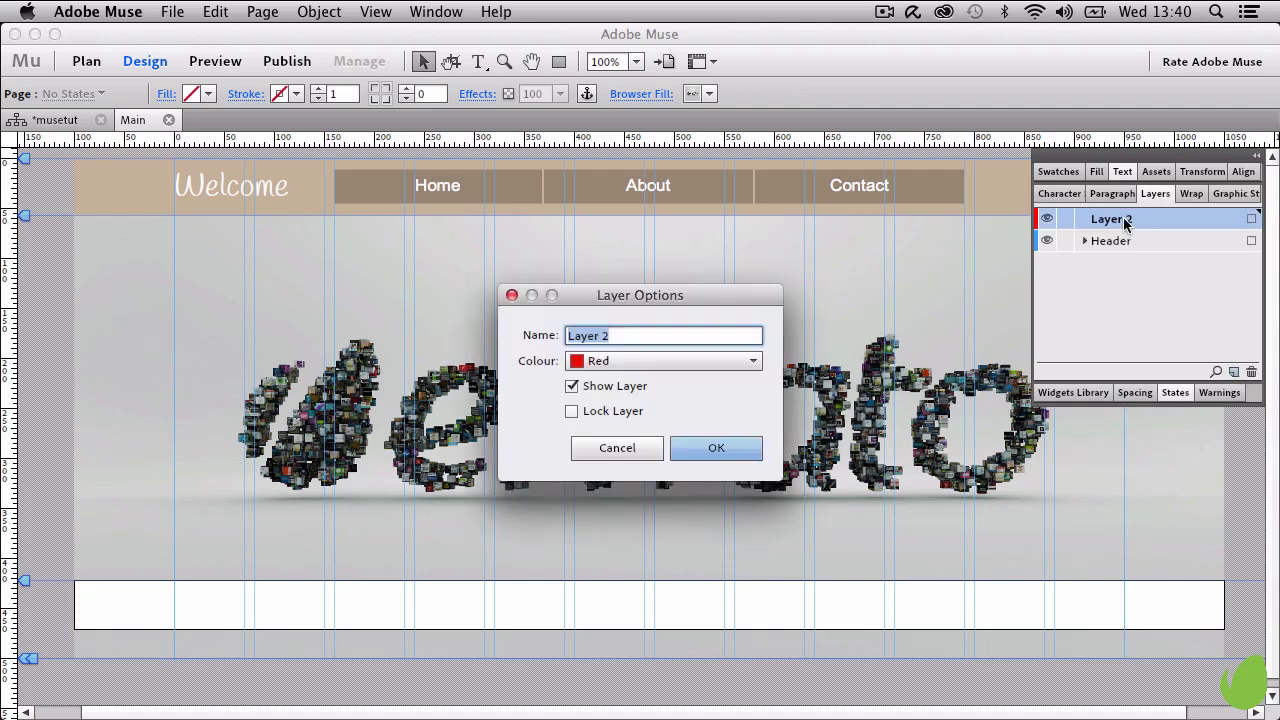
pyautogui.write('Foote')
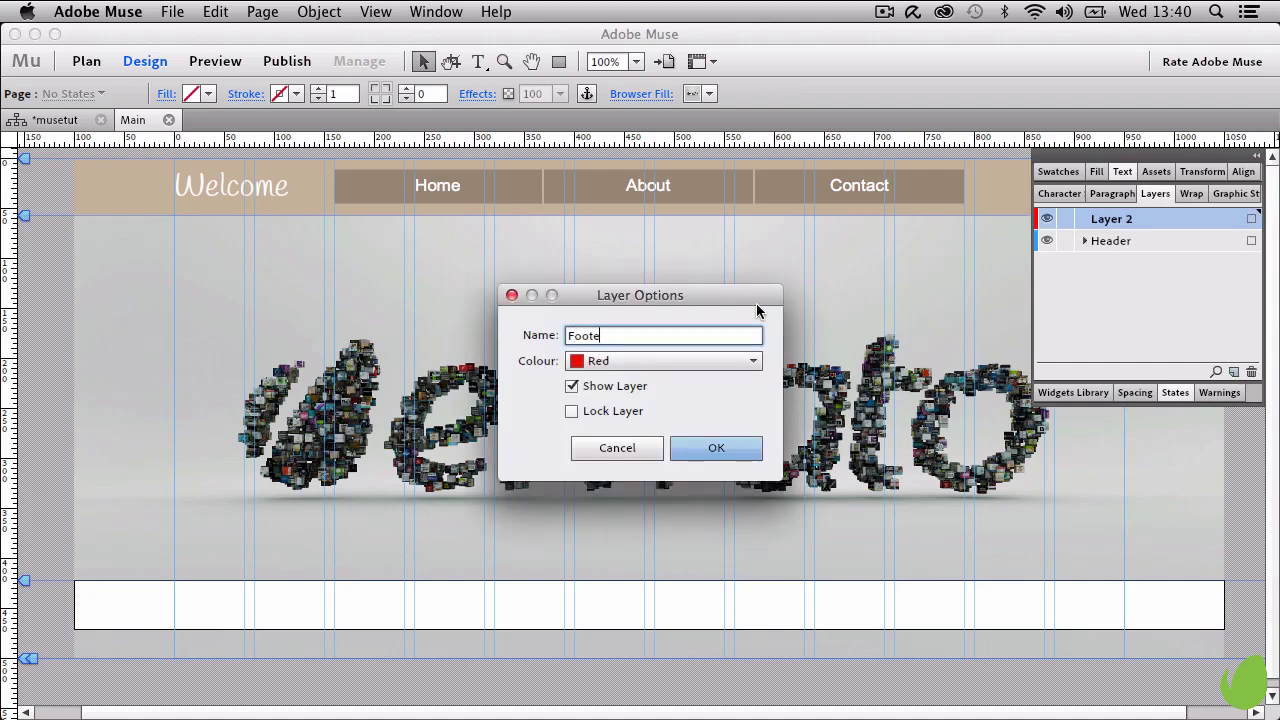
pyautogui.write('r')
pyautogui.click(738, 447)
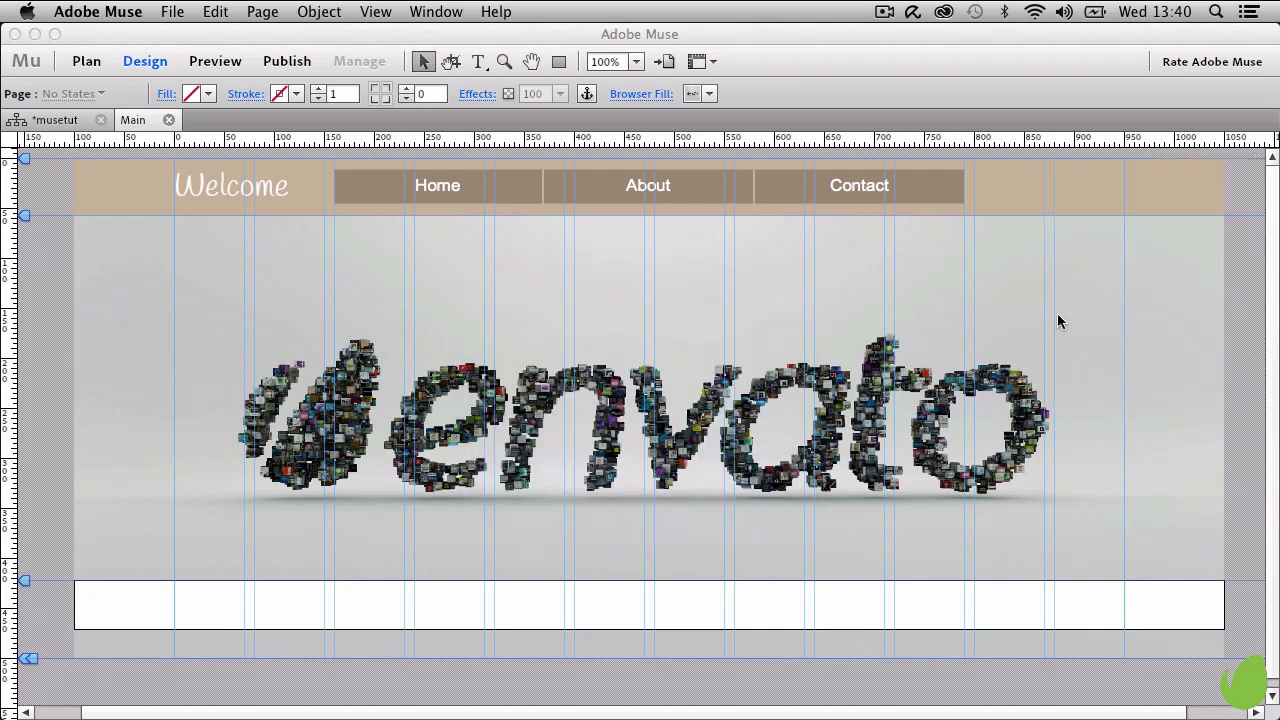
pyautogui.moveTo(1108, 218); pyautogui.dragTo(1101, 254)
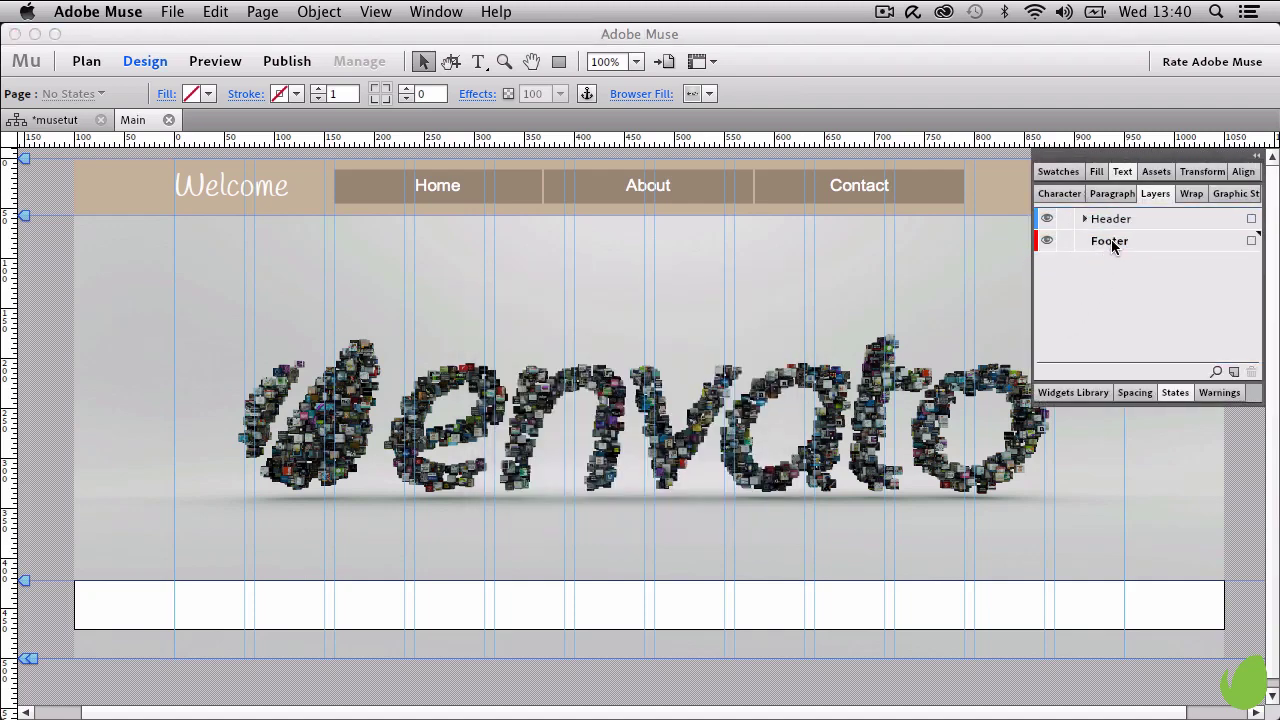
# Step: Move the white footer rectangle from the Header layer to the Footer layer
pyautogui.click(731, 600)
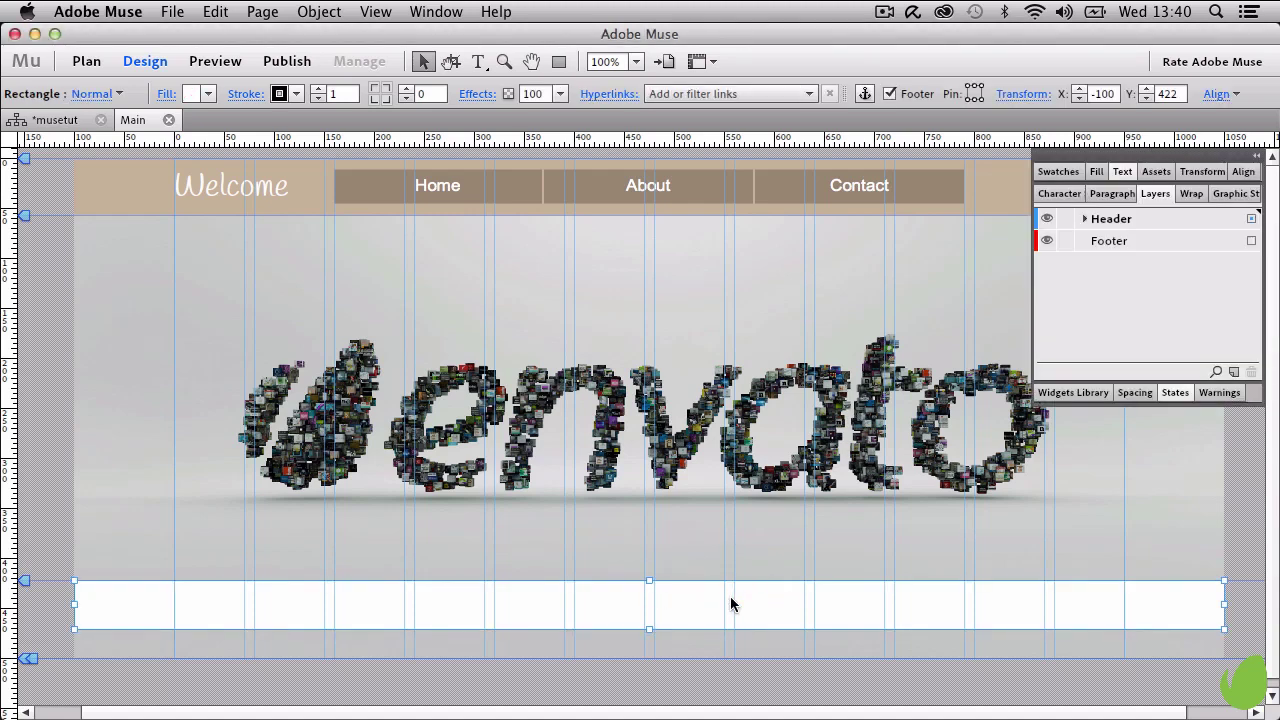
pyautogui.click(1085, 219)
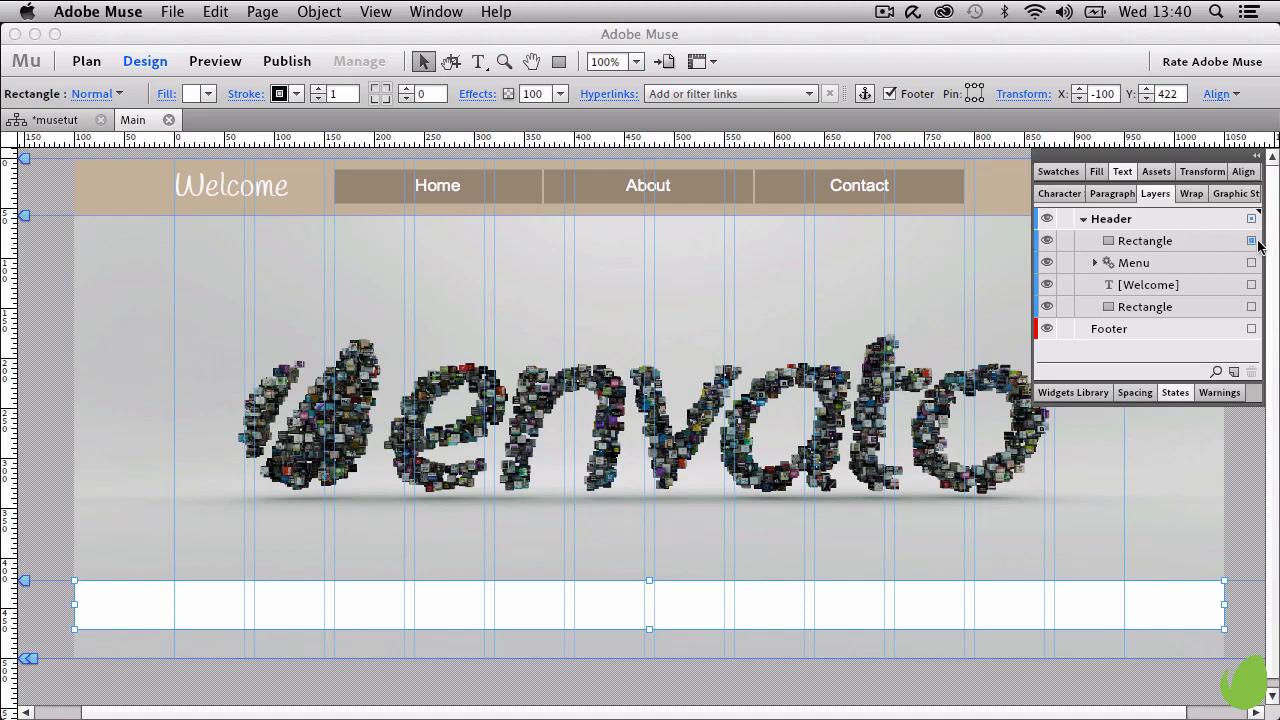
pyautogui.moveTo(1224, 244); pyautogui.dragTo(1173, 346)
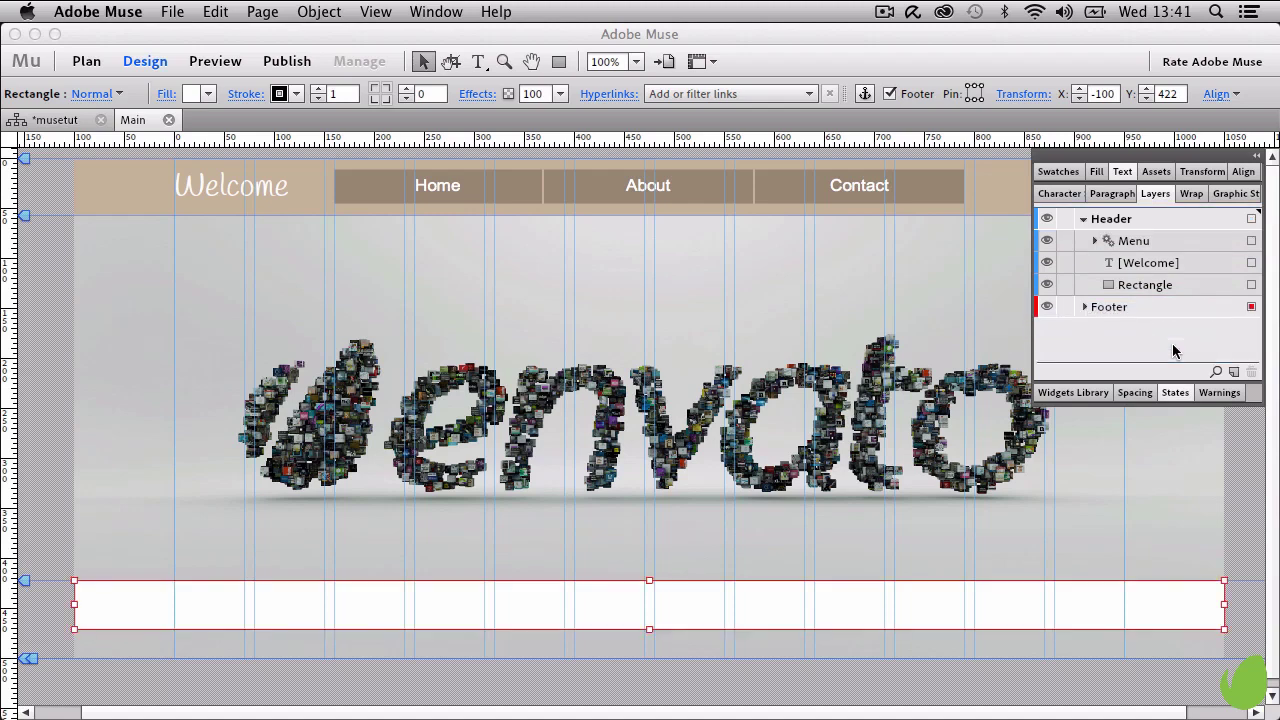
pyautogui.click(1085, 219)
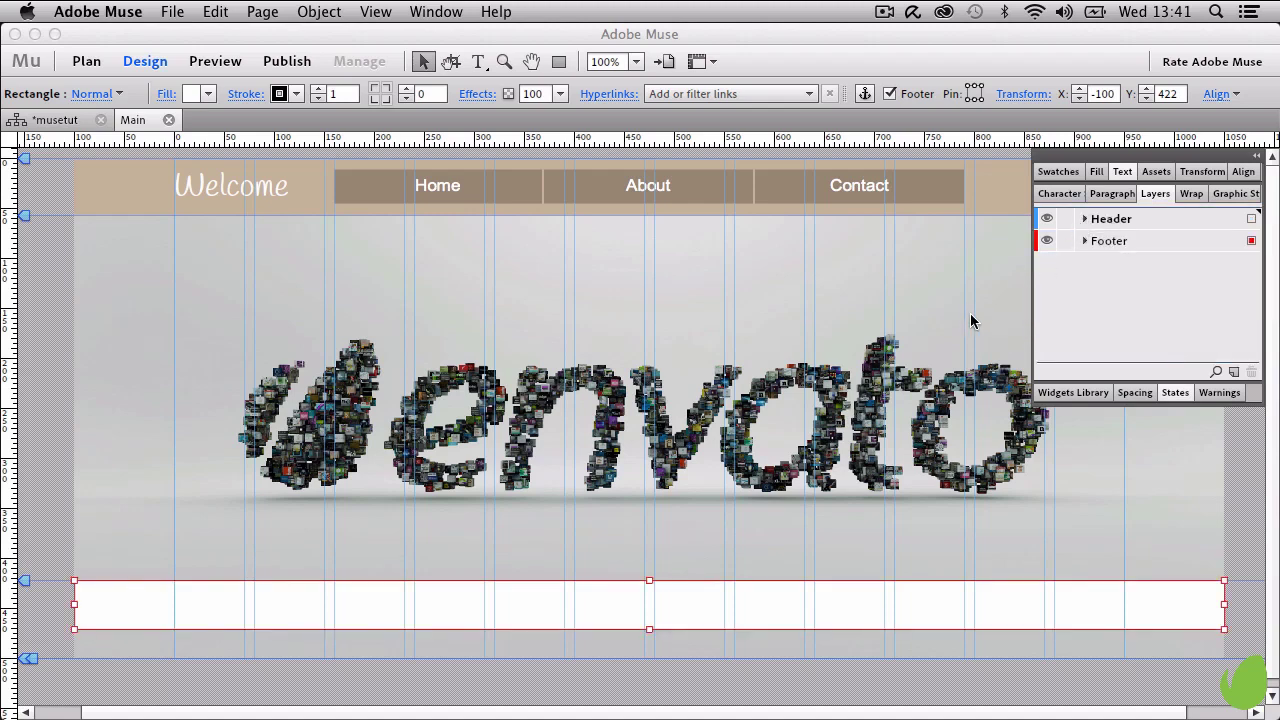
# Step: Remove the footer rectangle's stroke and fill it with brown 736357
pyautogui.click(274, 617)
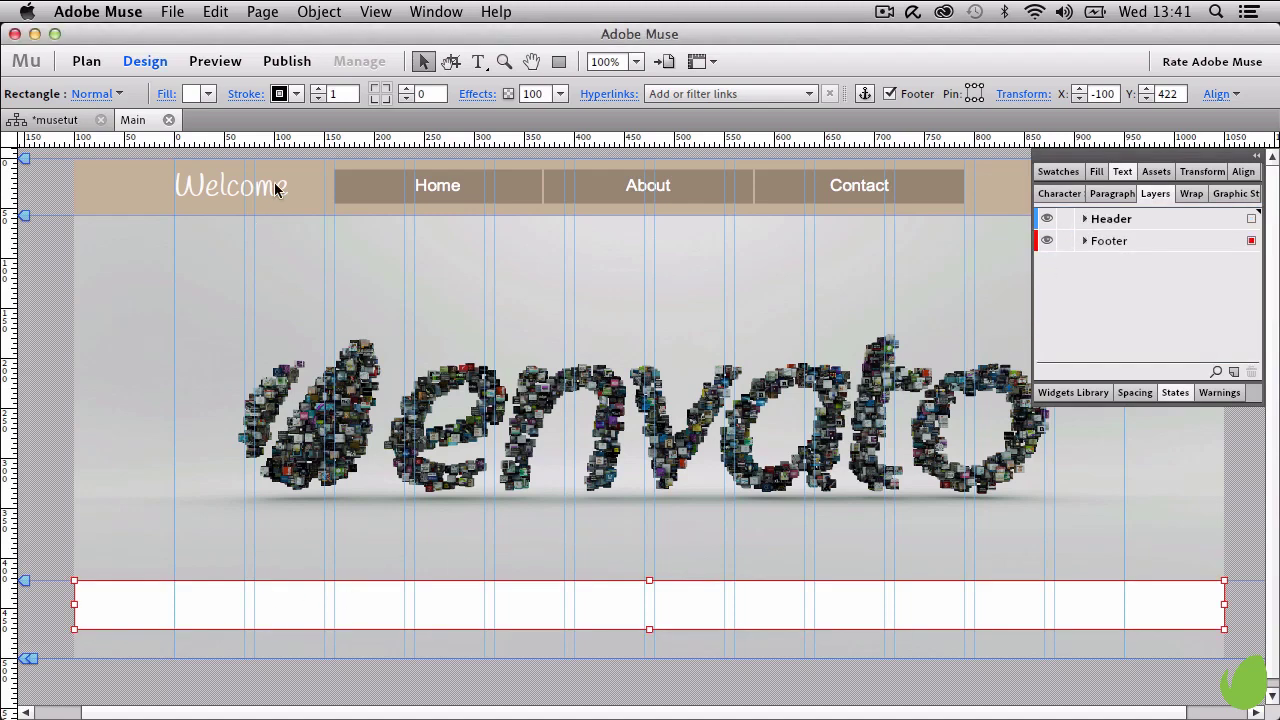
pyautogui.click(298, 94)
pyautogui.click(293, 154)
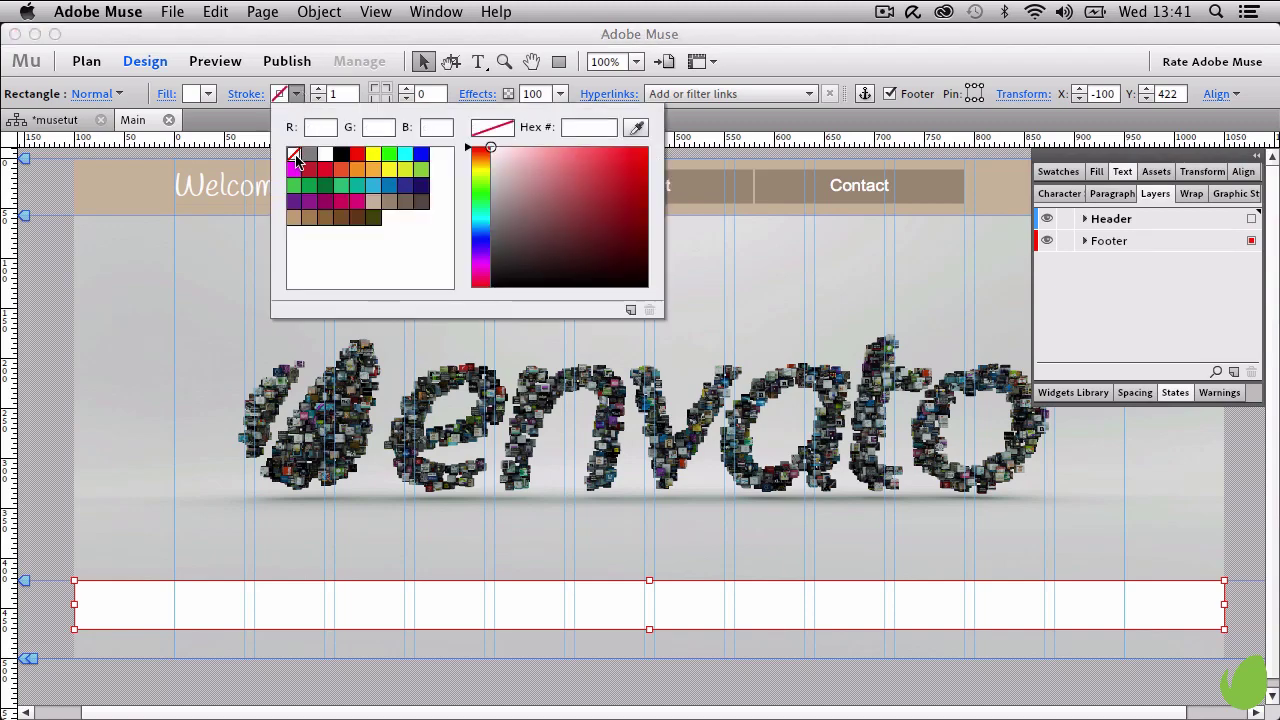
pyautogui.click(215, 100)
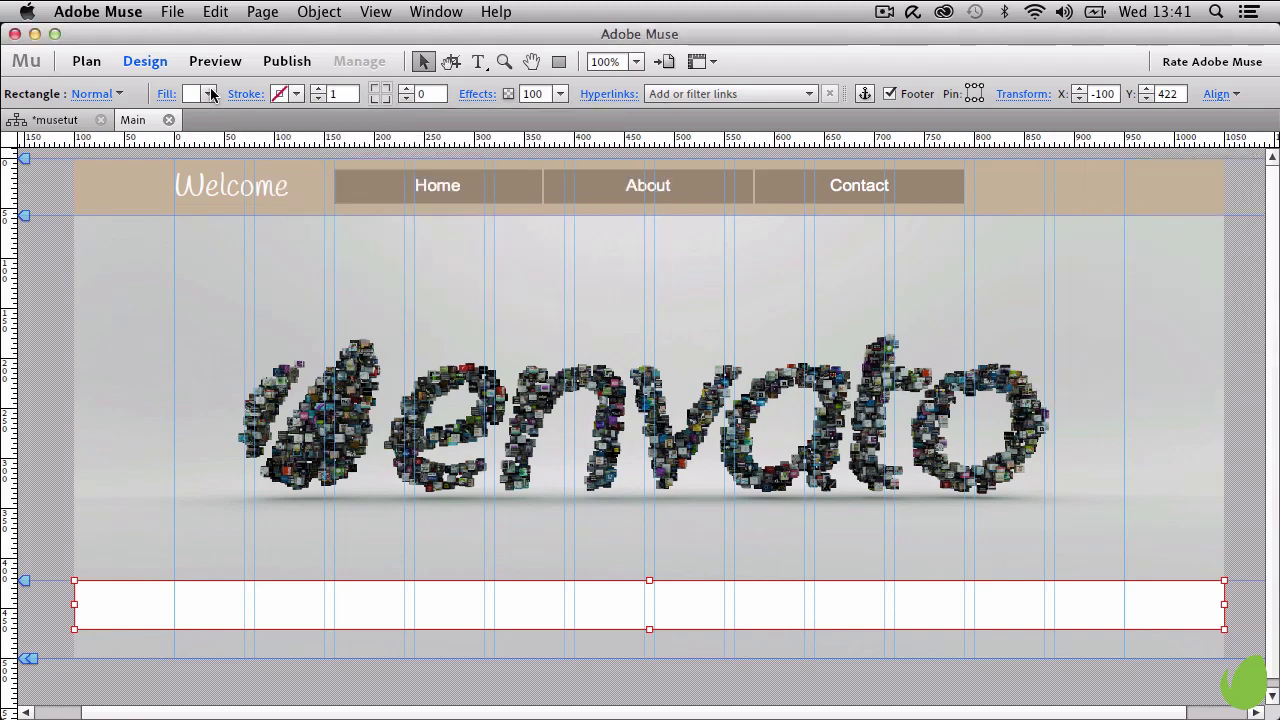
pyautogui.click(209, 94)
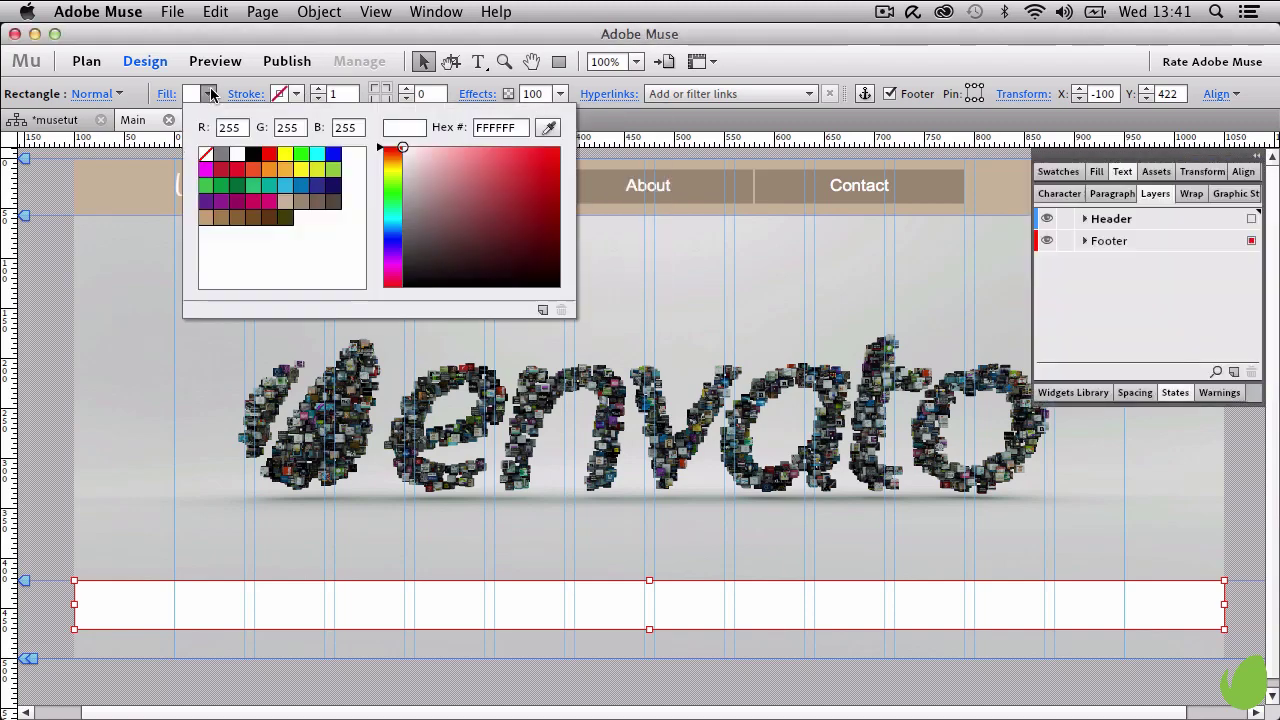
pyautogui.click(316, 202)
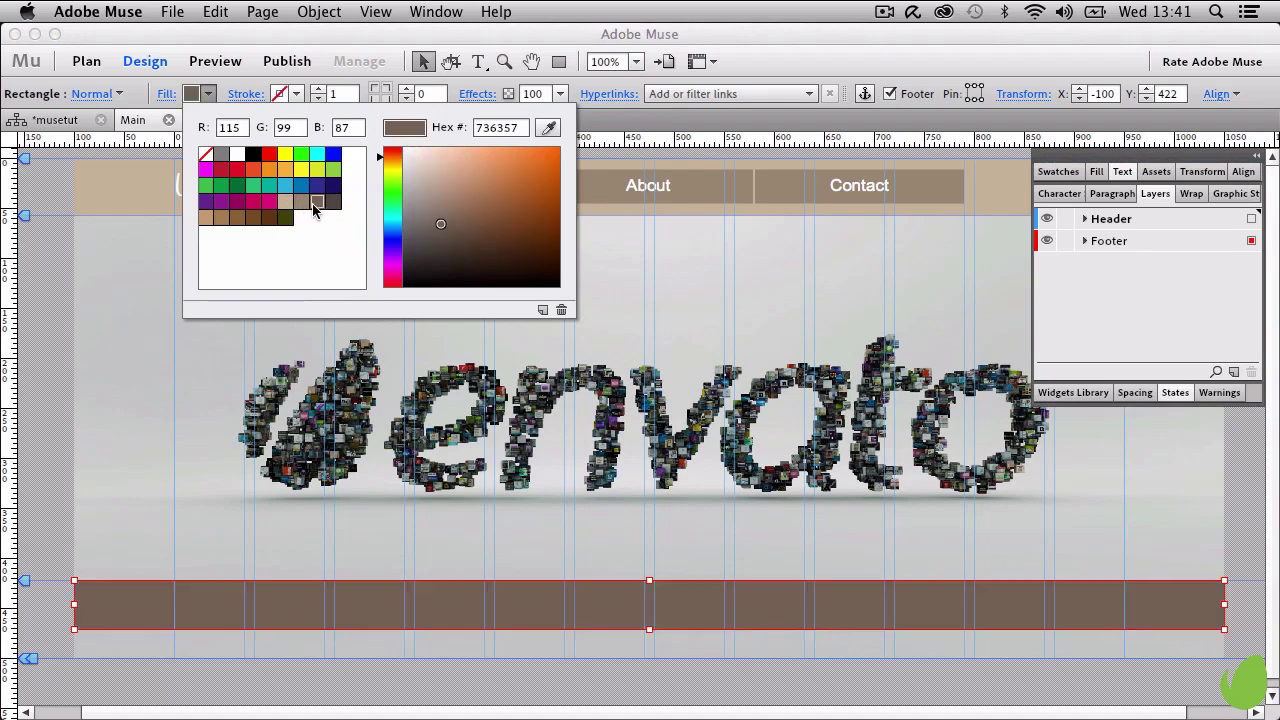
pyautogui.click(34, 426)
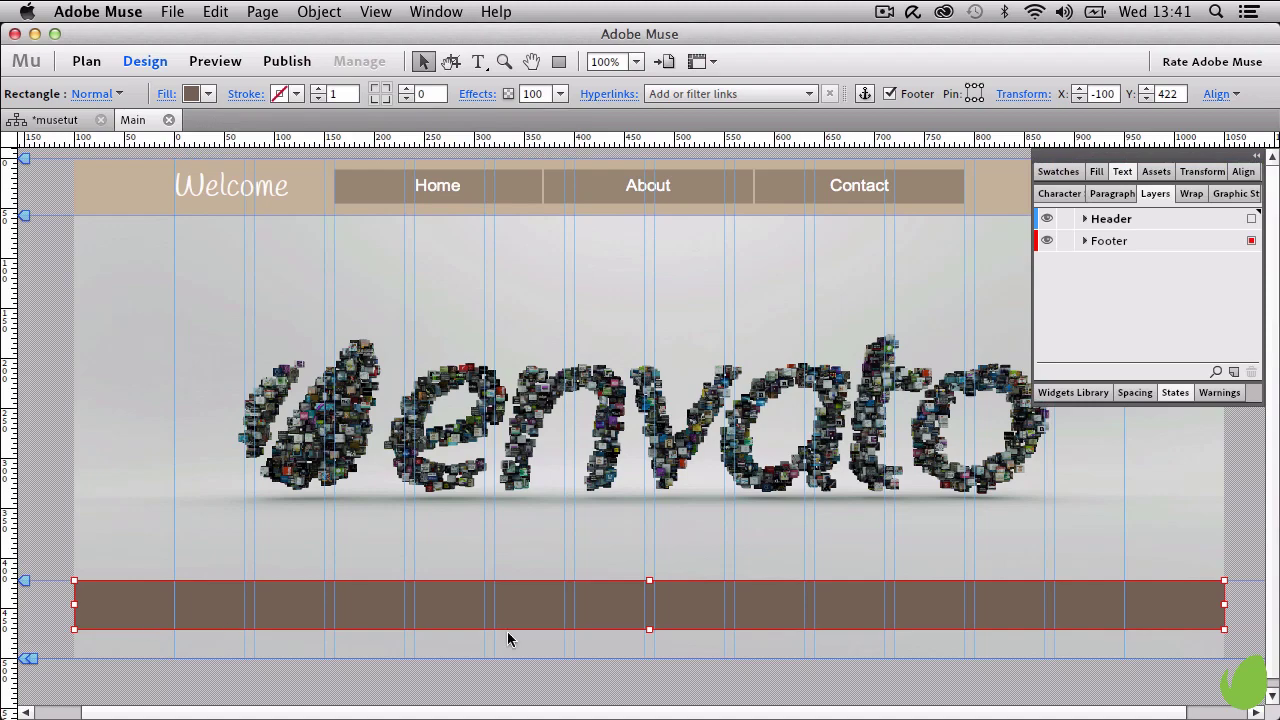
# Step: Duplicate the brown footer rectangle, place the copy directly beneath it at Y 471, and shorten it to end at the lowest guide
pyautogui.press('super+c')
pyautogui.press('super+v')
pyautogui.moveTo(337, 430); pyautogui.dragTo(349, 633)
pyautogui.moveTo(649, 609); pyautogui.dragTo(651, 642)
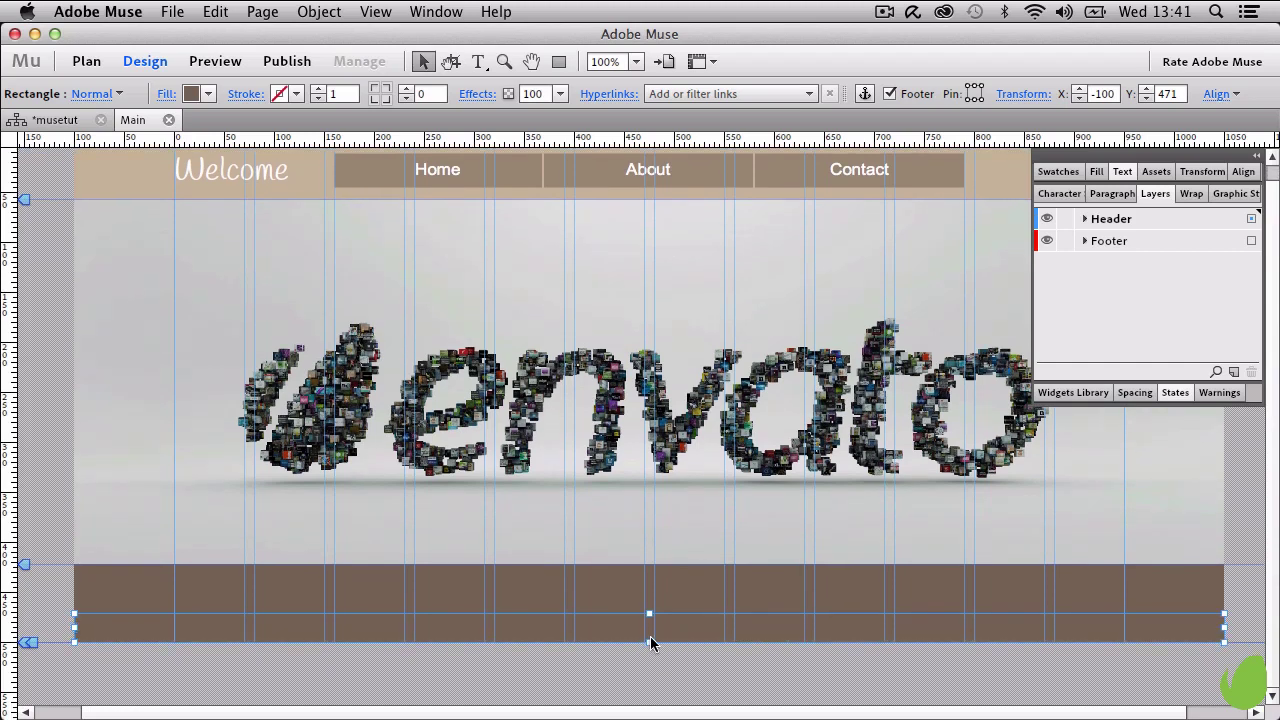
# Step: Fill the lower footer strip with white FFFFFF and deselect it
pyautogui.click(208, 93)
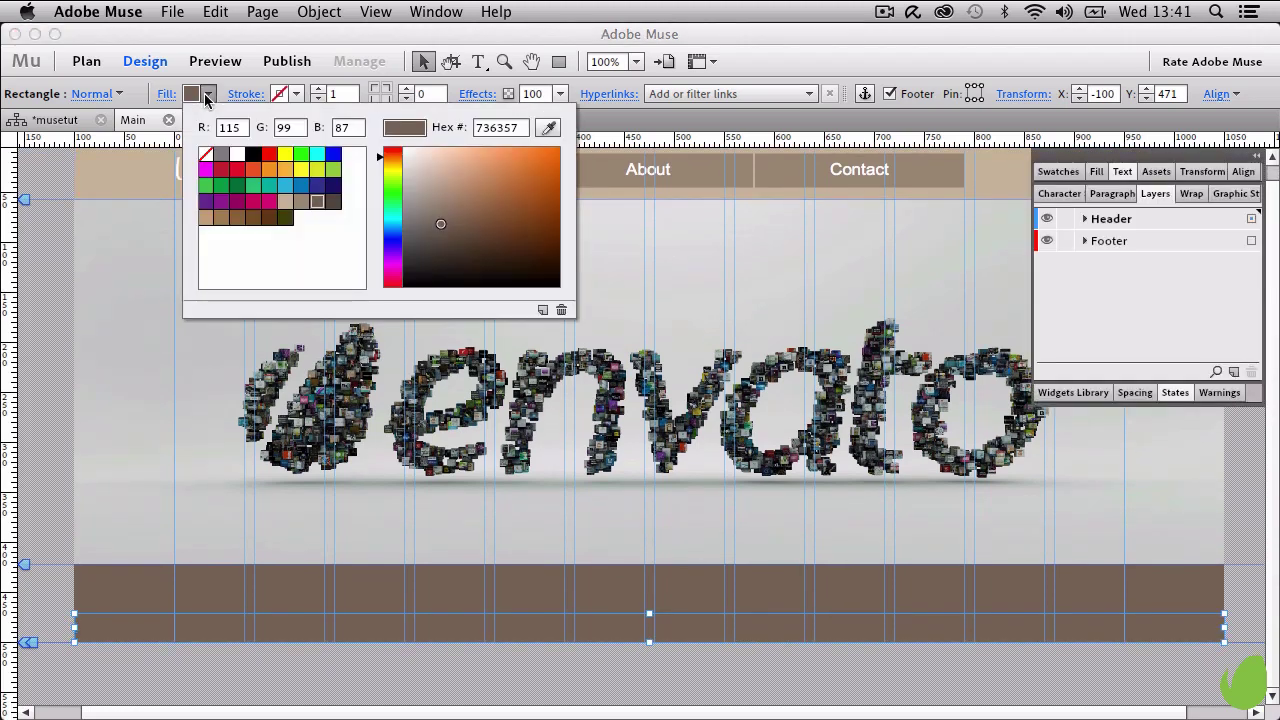
pyautogui.click(238, 156)
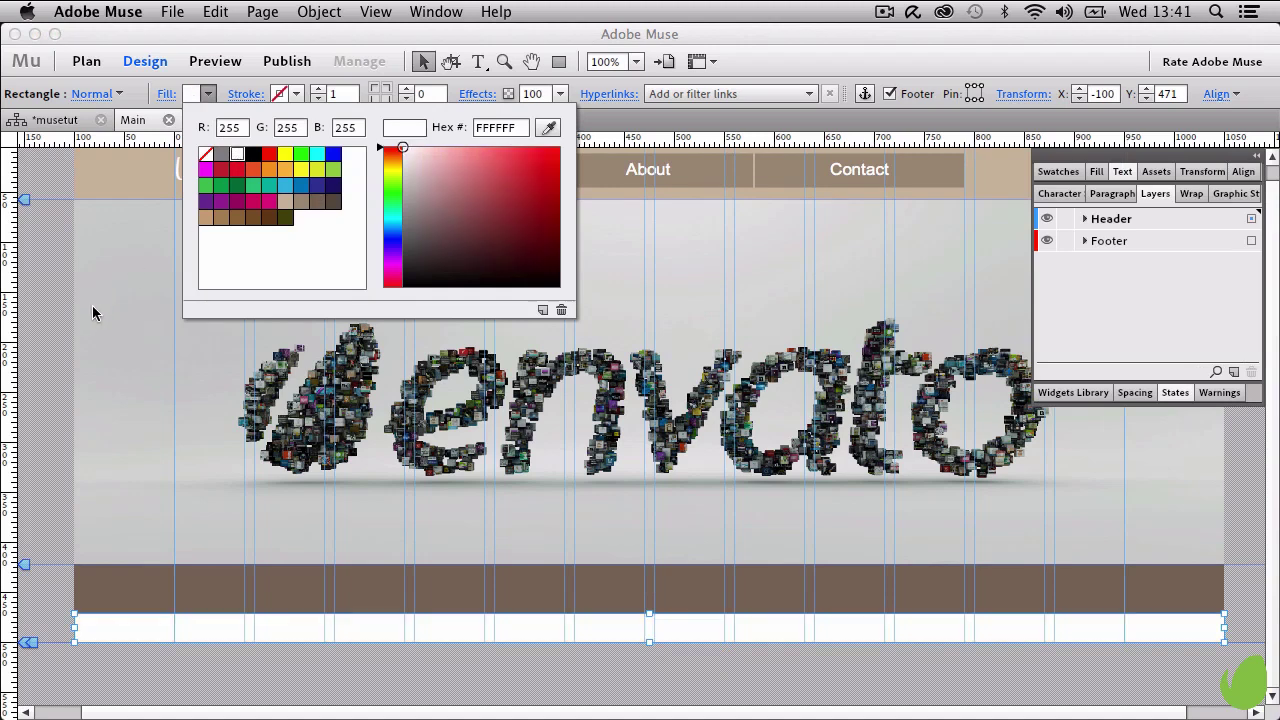
pyautogui.click(55, 377)
pyautogui.click(52, 410)
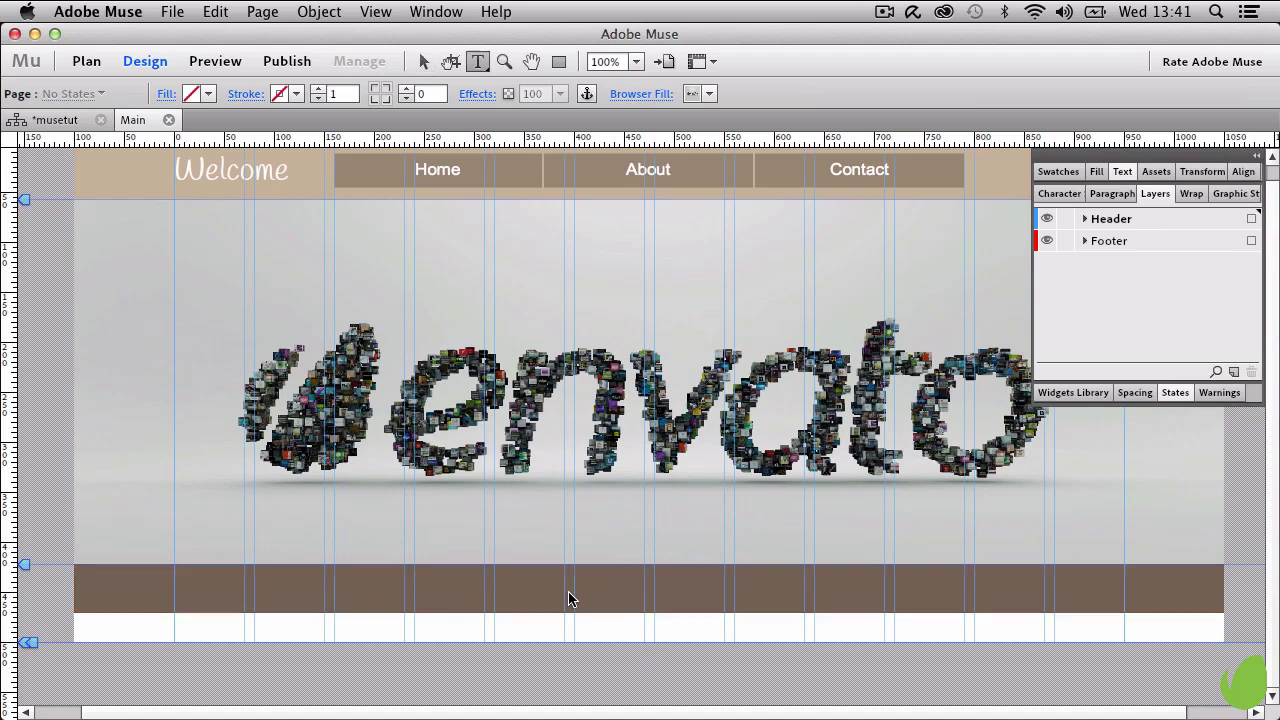
# Step: Add a text frame in the middle of the brown footer bar reading "Copyright all rights reserved"
pyautogui.press('t')
pyautogui.moveTo(453, 581); pyautogui.dragTo(849, 597)
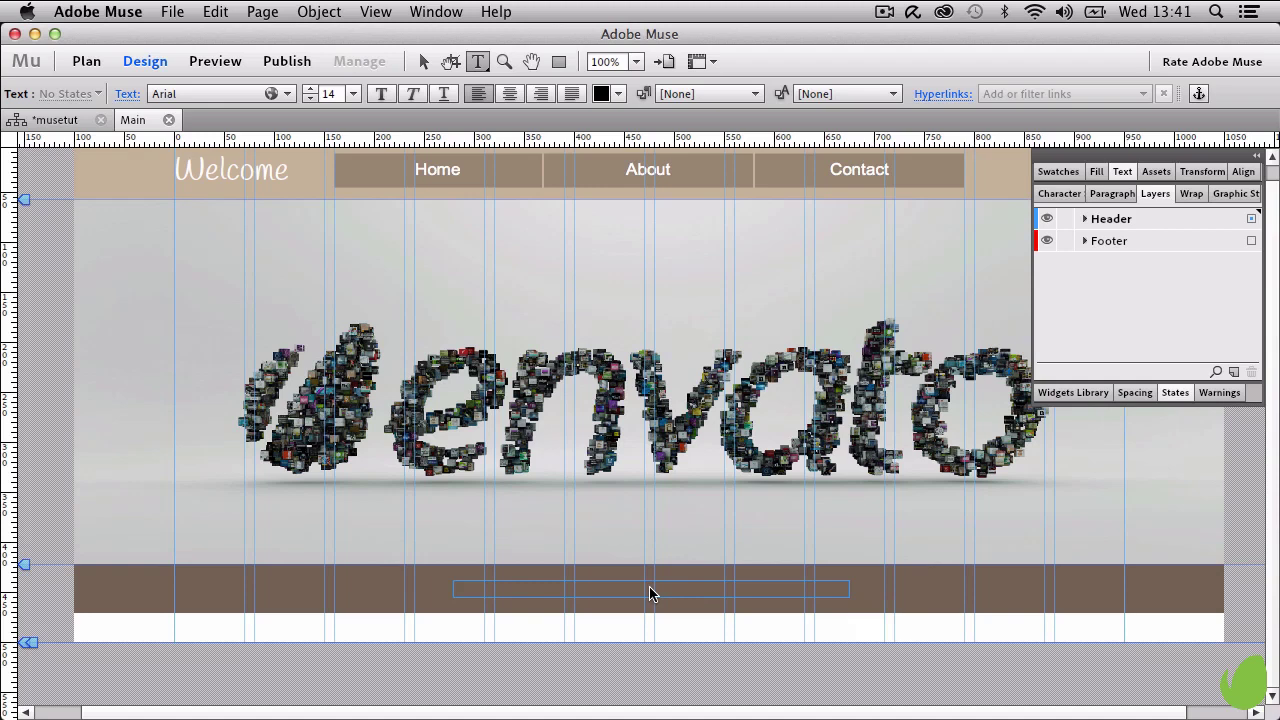
pyautogui.write('Copyright all rights reserved')
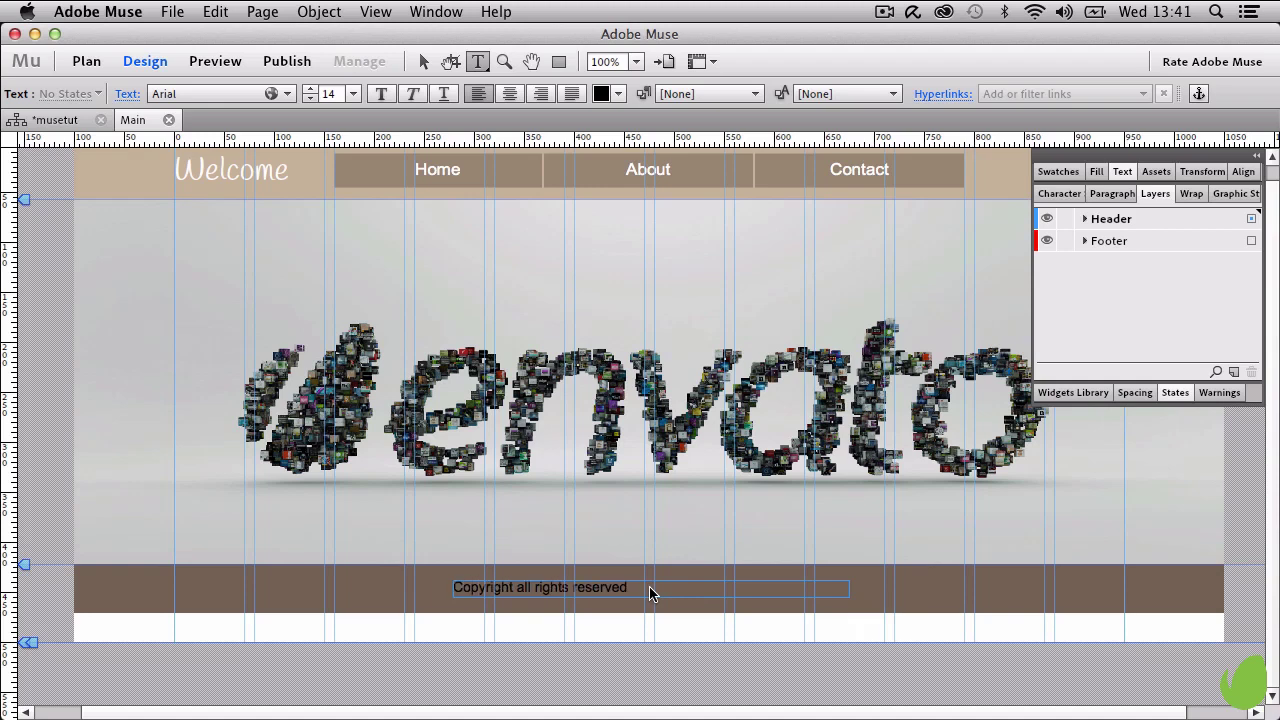
# Step: Centre the copyright text in its frame, set its size to 17 and colour it white FFFFFF
pyautogui.moveTo(629, 594); pyautogui.dragTo(423, 596)
pyautogui.click(509, 93)
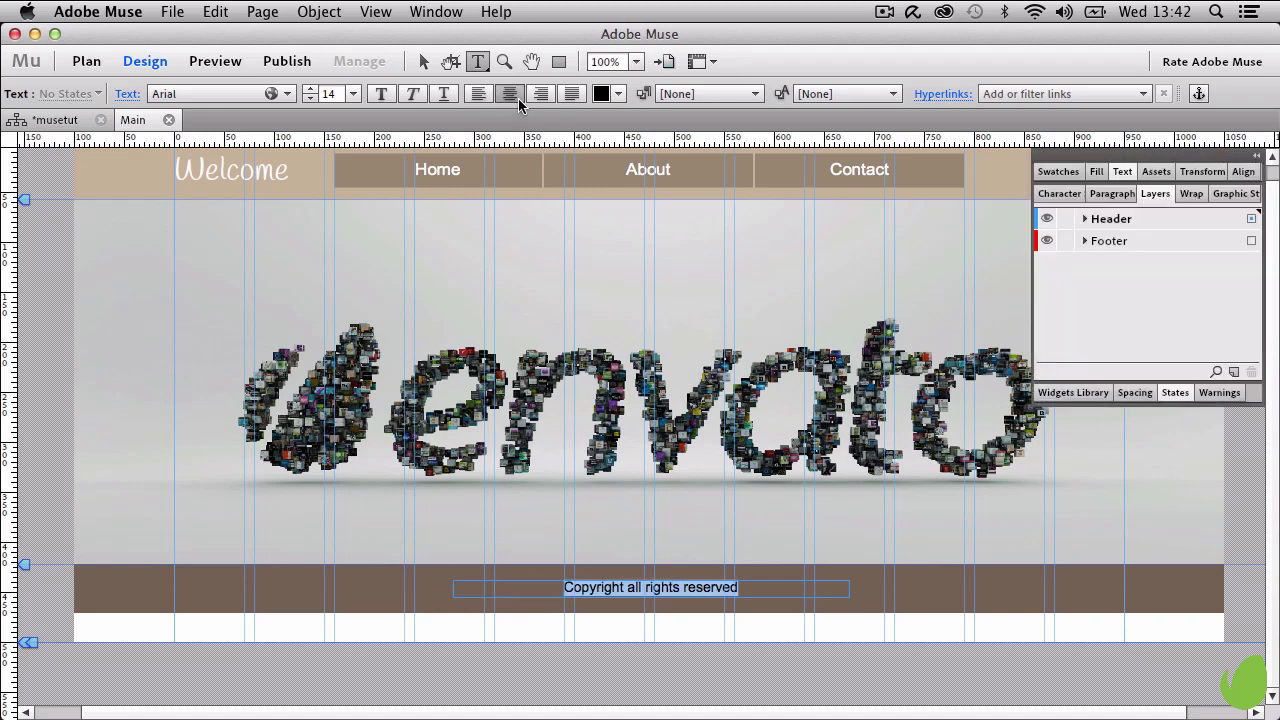
pyautogui.click(310, 89)
pyautogui.click(310, 89)
pyautogui.click(310, 89)
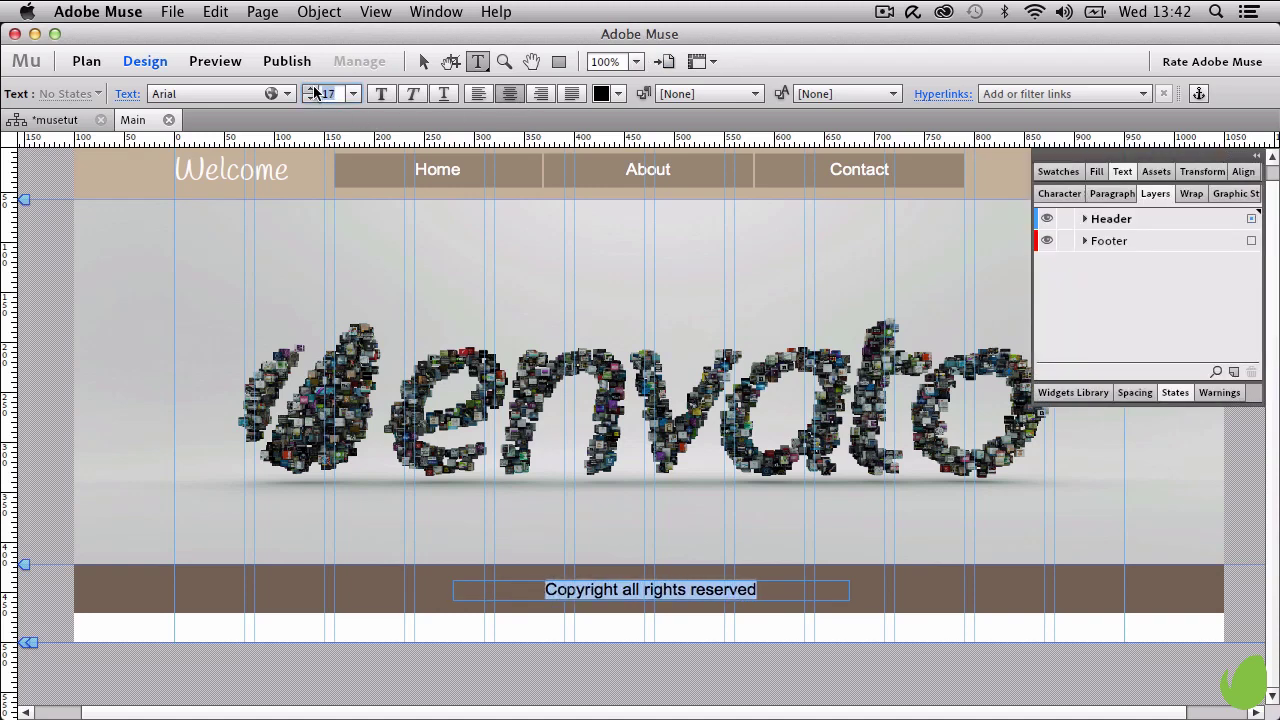
pyautogui.click(612, 93)
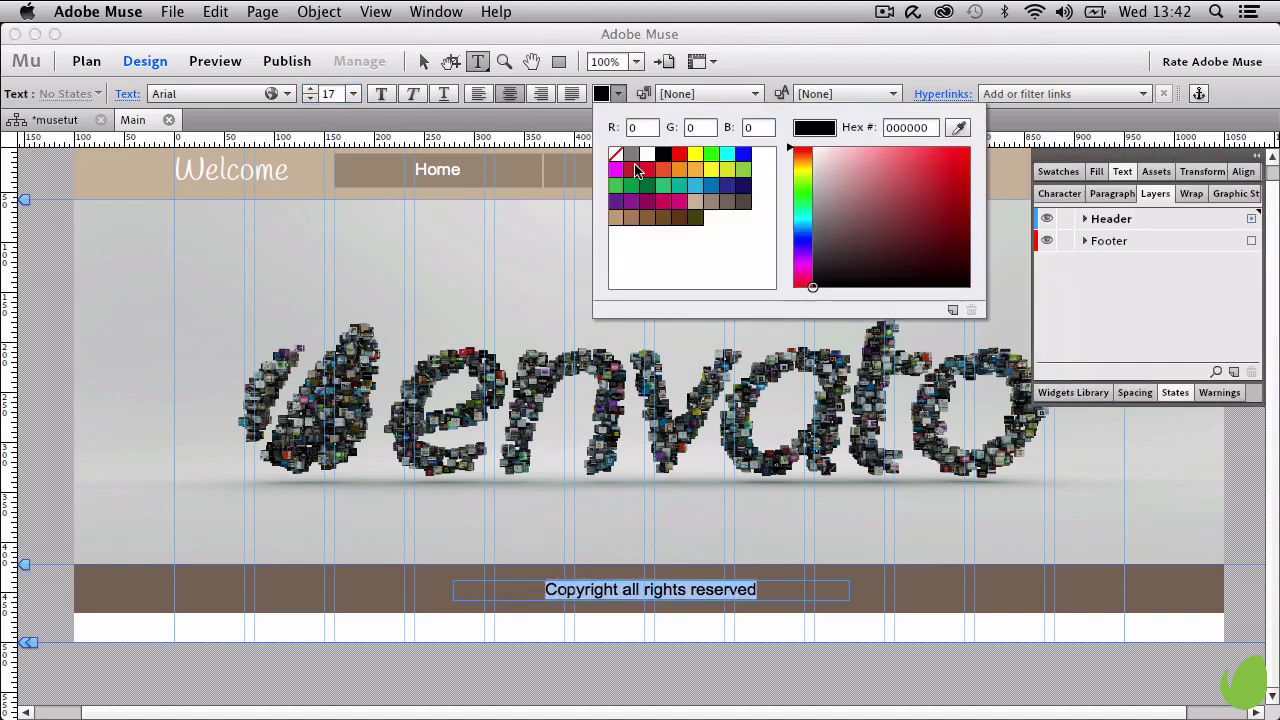
pyautogui.click(647, 155)
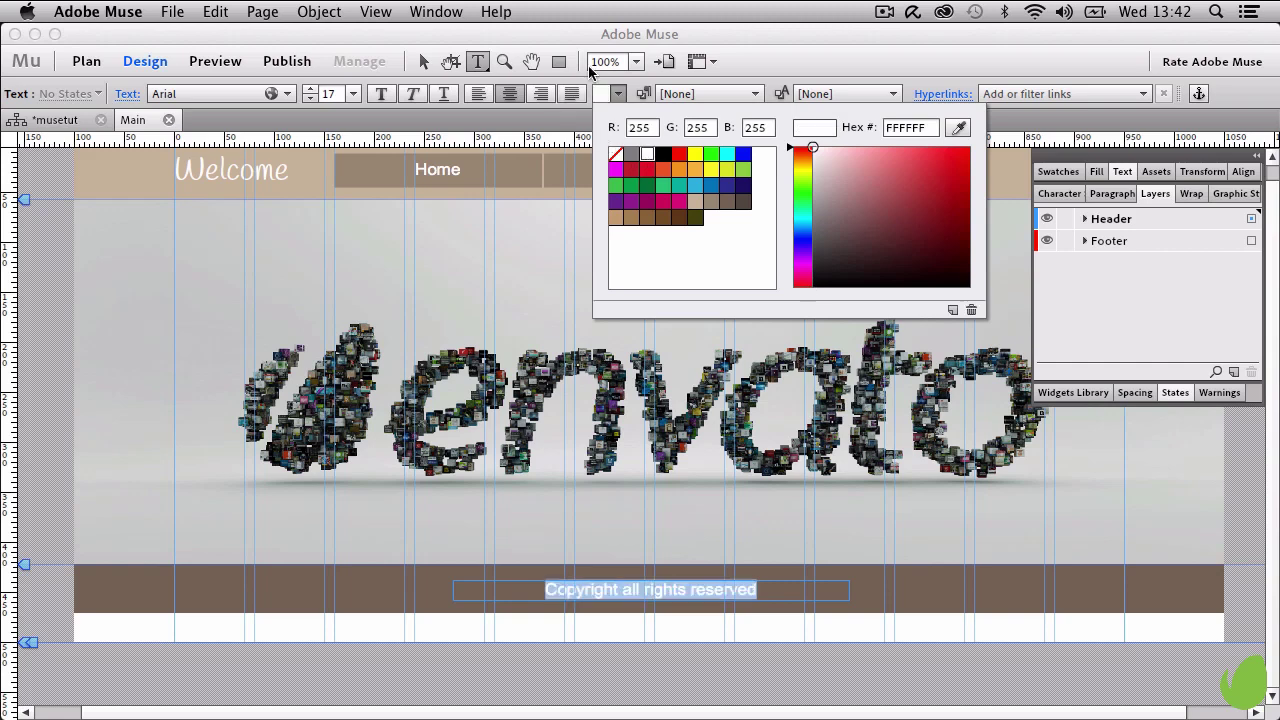
pyautogui.click(422, 64)
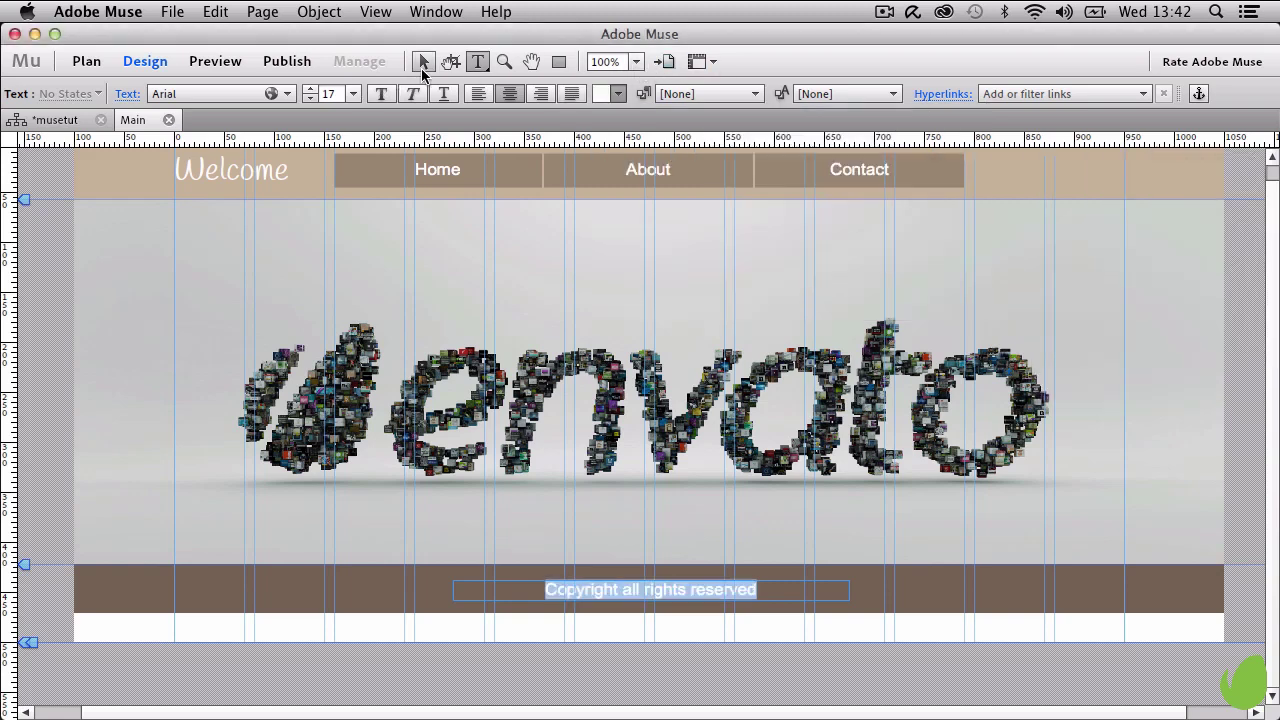
# Step: Align the copyright text frame and the brown footer bar on their horizontal and vertical centres
pyautogui.keyDown('shift'); pyautogui.click(1034, 603); pyautogui.keyUp('shift')
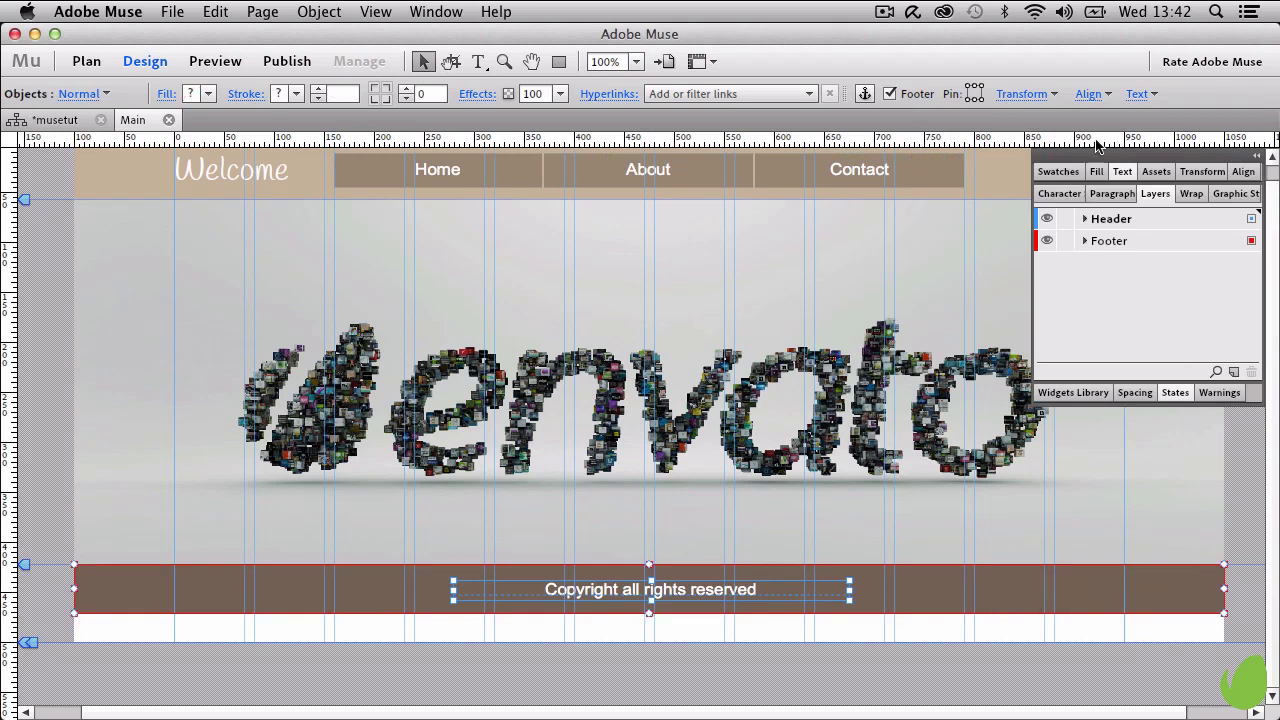
pyautogui.click(1103, 97)
pyautogui.click(1103, 144)
pyautogui.click(1214, 144)
pyautogui.click(278, 663)
pyautogui.click(314, 665)
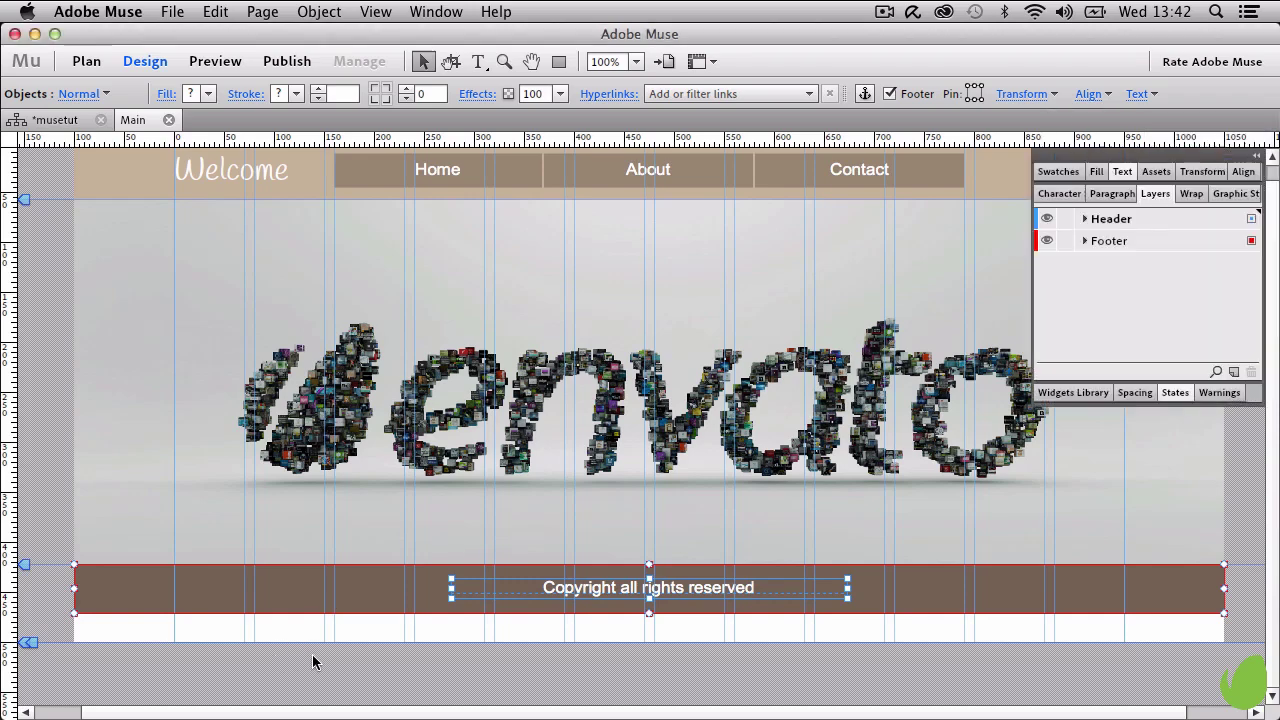
# Step: Duplicate the copyright text frame into the white strip below and replace the copy's text with "Thank you!"
pyautogui.click(558, 592)
pyautogui.moveTo(558, 592); pyautogui.dragTo(569, 632)
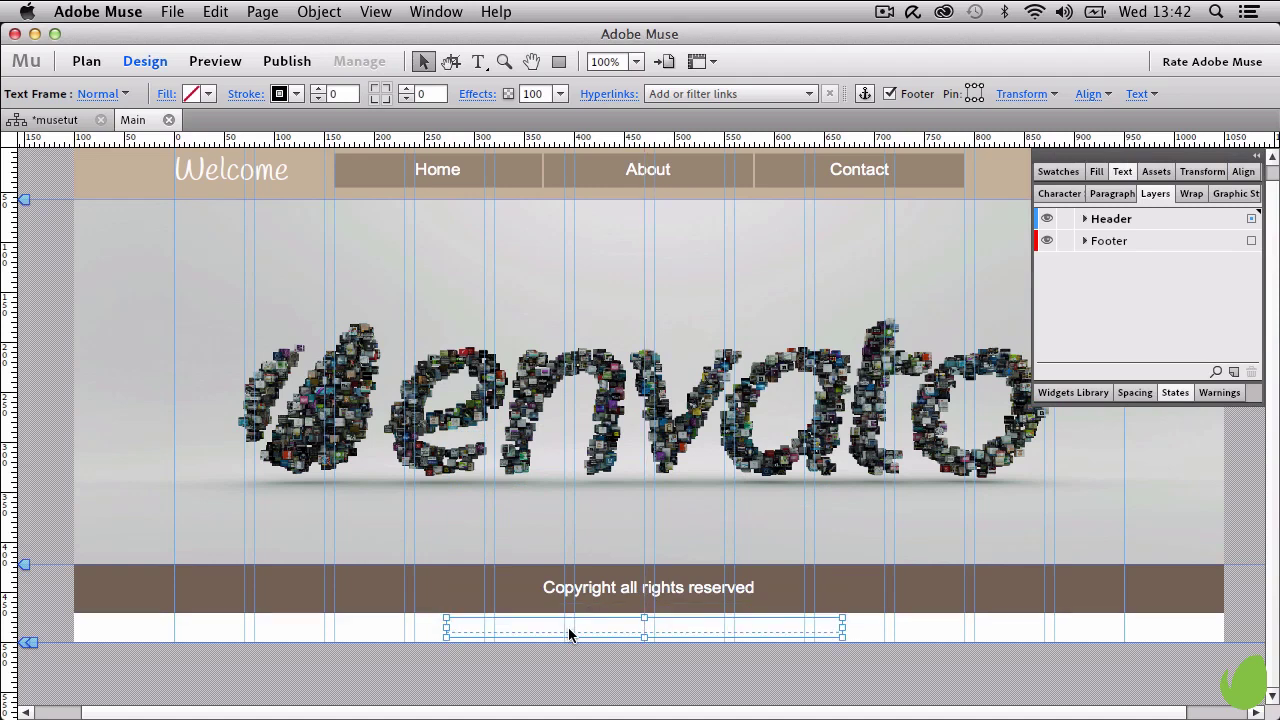
pyautogui.doubleClick(569, 632)
pyautogui.press('super+a')
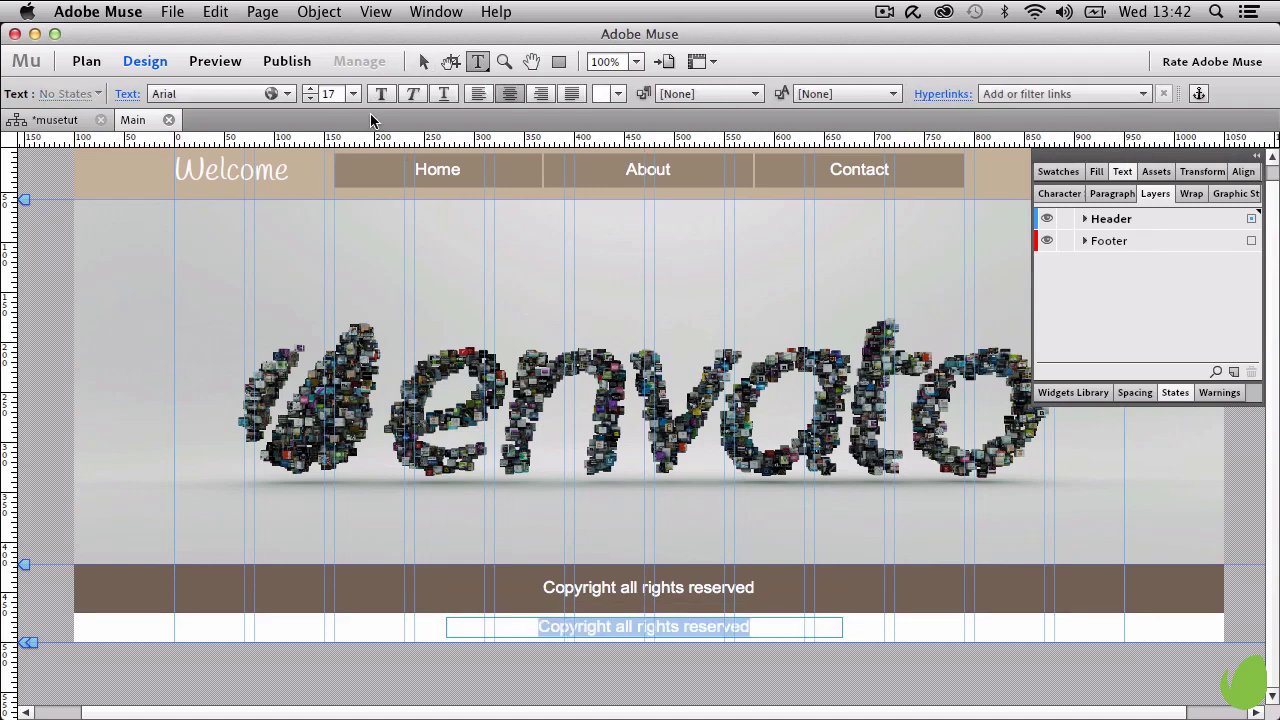
pyautogui.press('BackSpace')
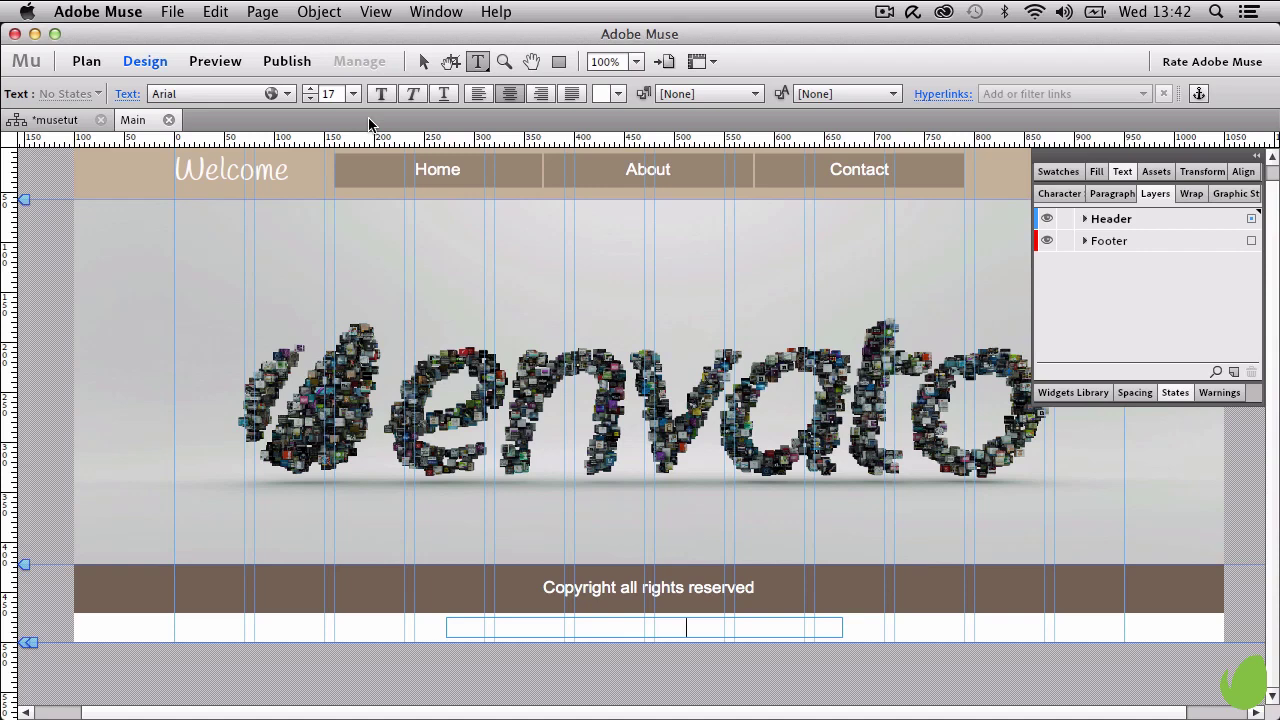
pyautogui.write('Thank you!')
# Step: Colour the "Thank you!" text brown 736357
pyautogui.press('super+a')
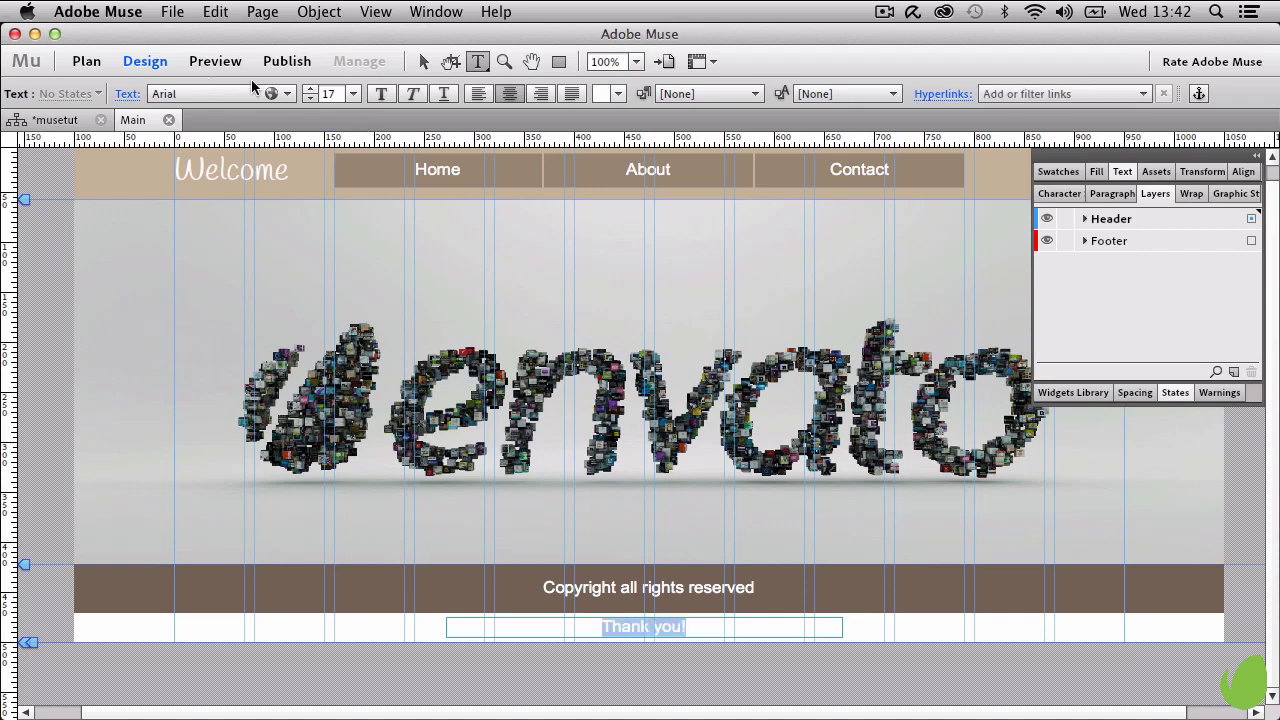
pyautogui.click(614, 93)
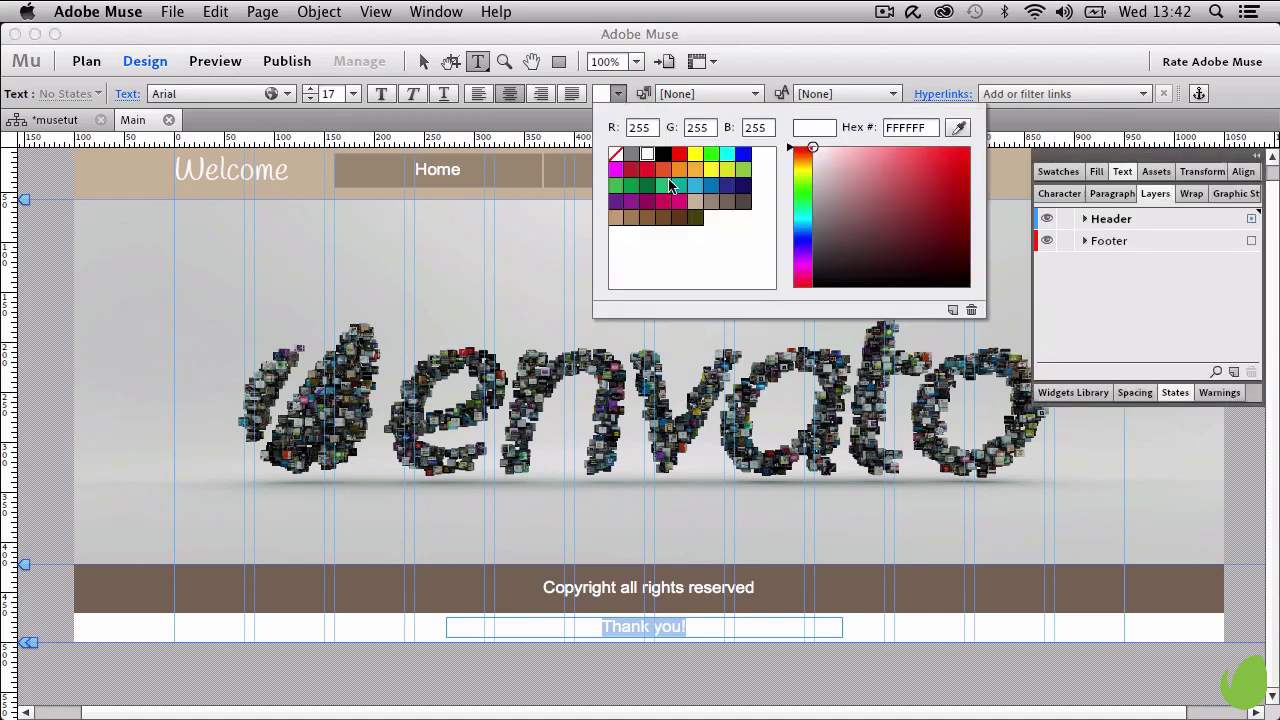
pyautogui.click(713, 203)
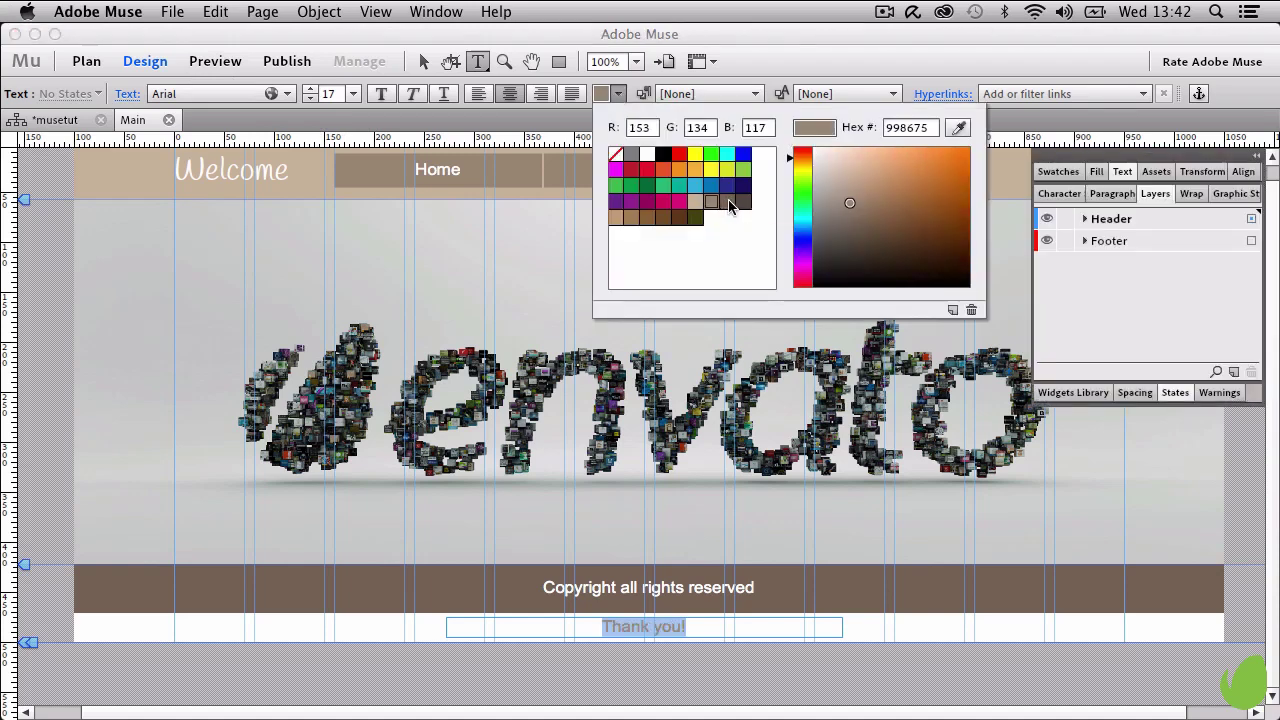
pyautogui.click(728, 202)
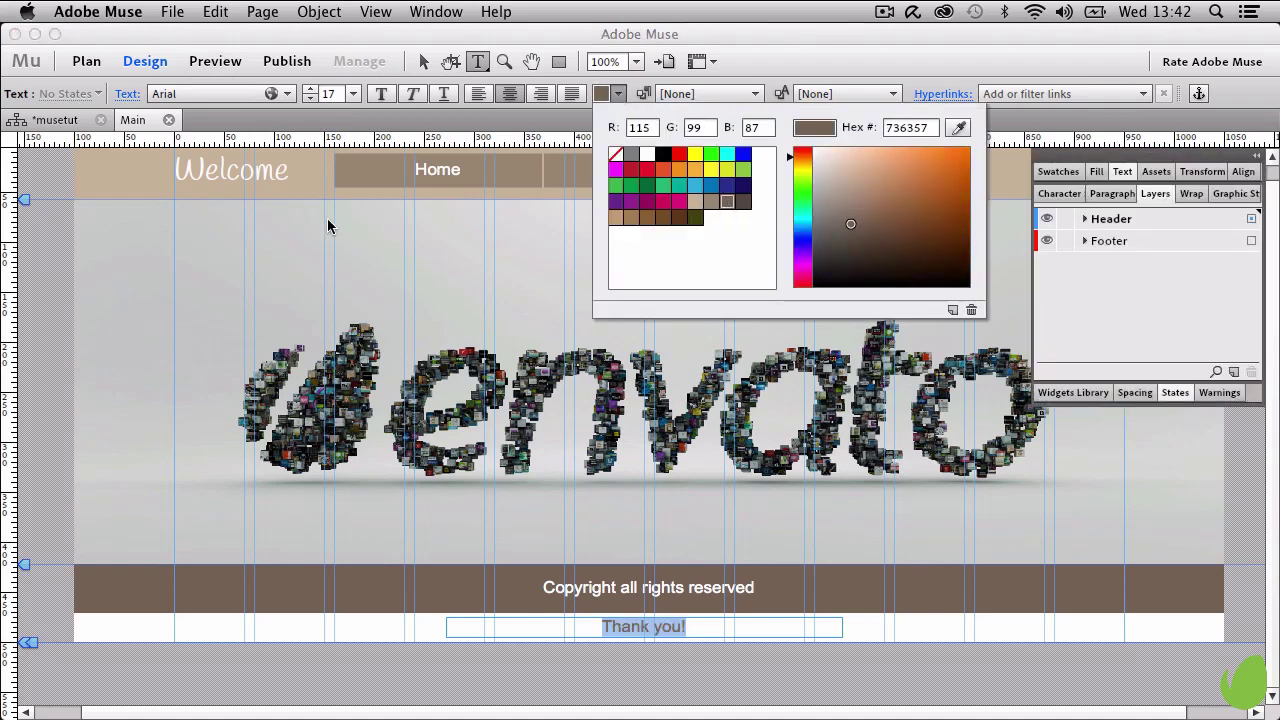
pyautogui.click(215, 93)
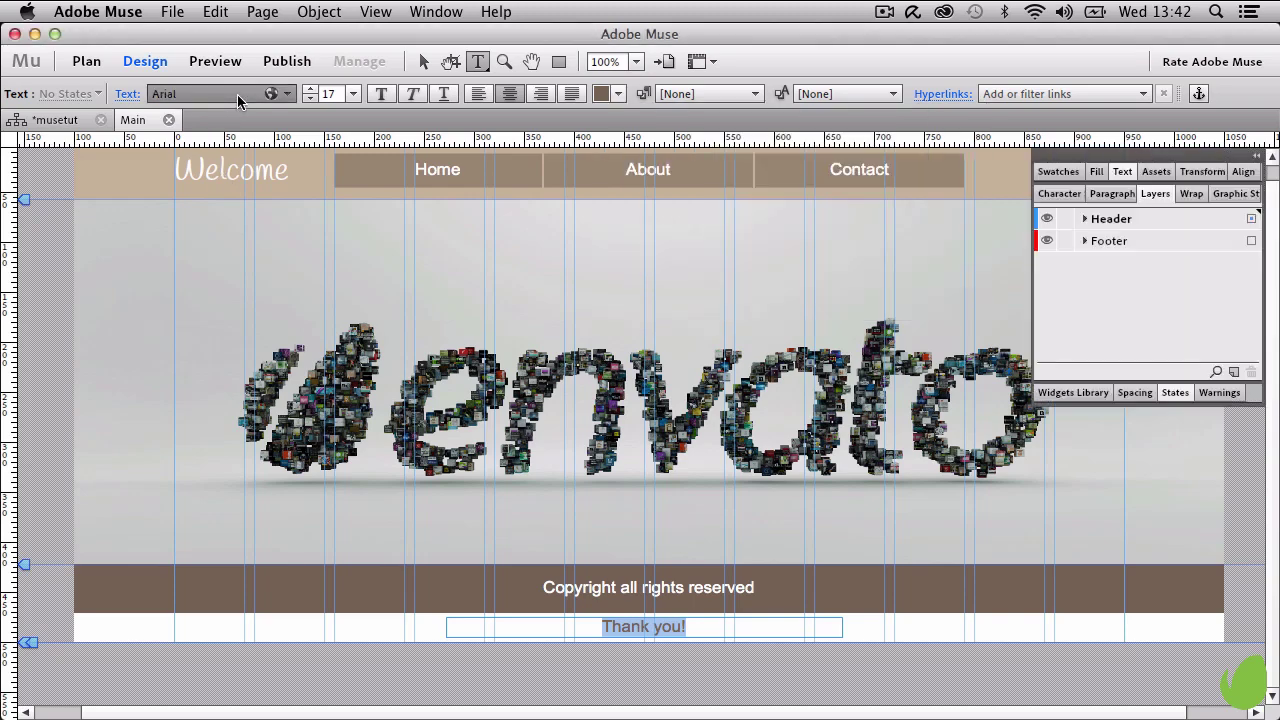
# Step: Set the "Thank you!" text to the Handlee web font at size 14
pyautogui.click(238, 97)
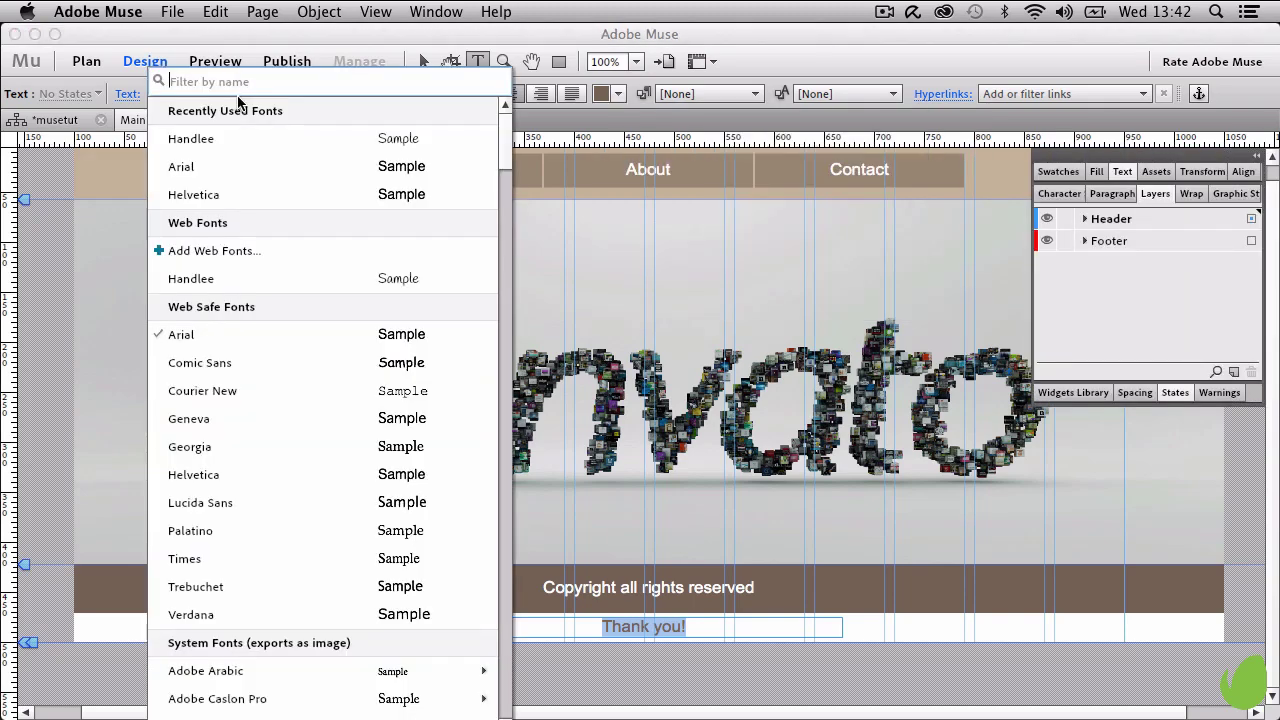
pyautogui.click(223, 292)
pyautogui.click(307, 92)
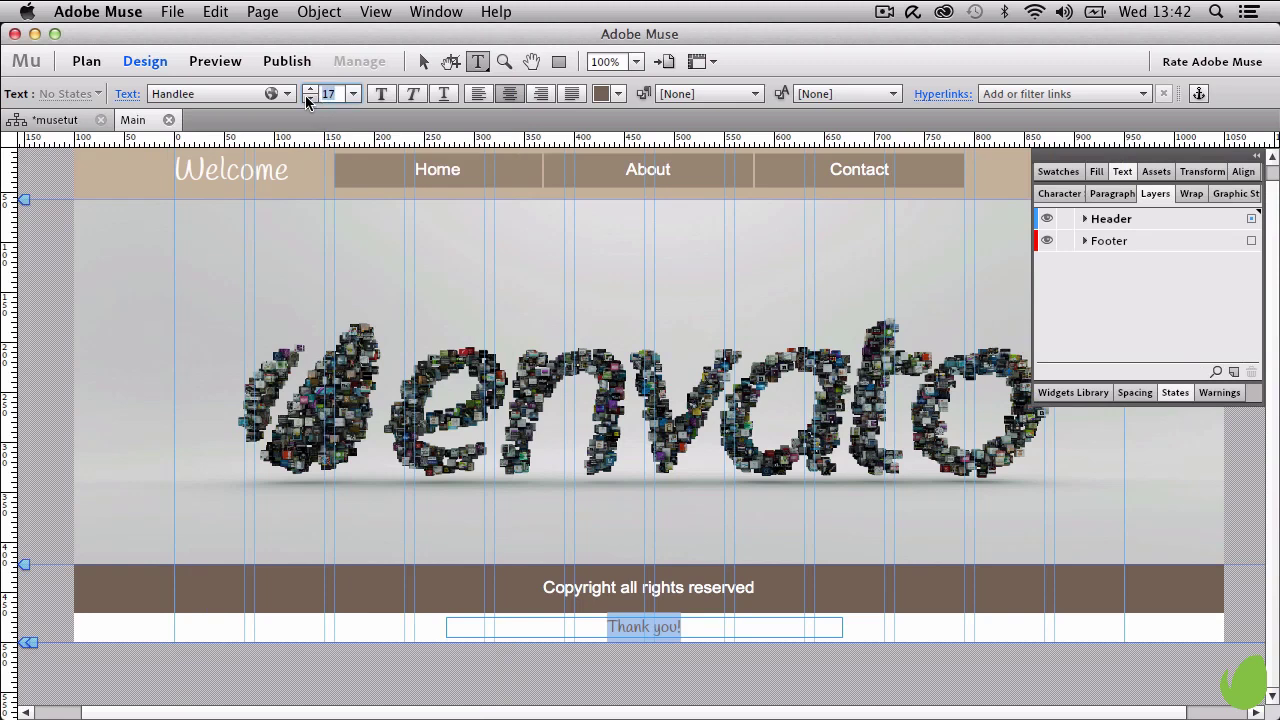
pyautogui.write('14')
pyautogui.press('Return')
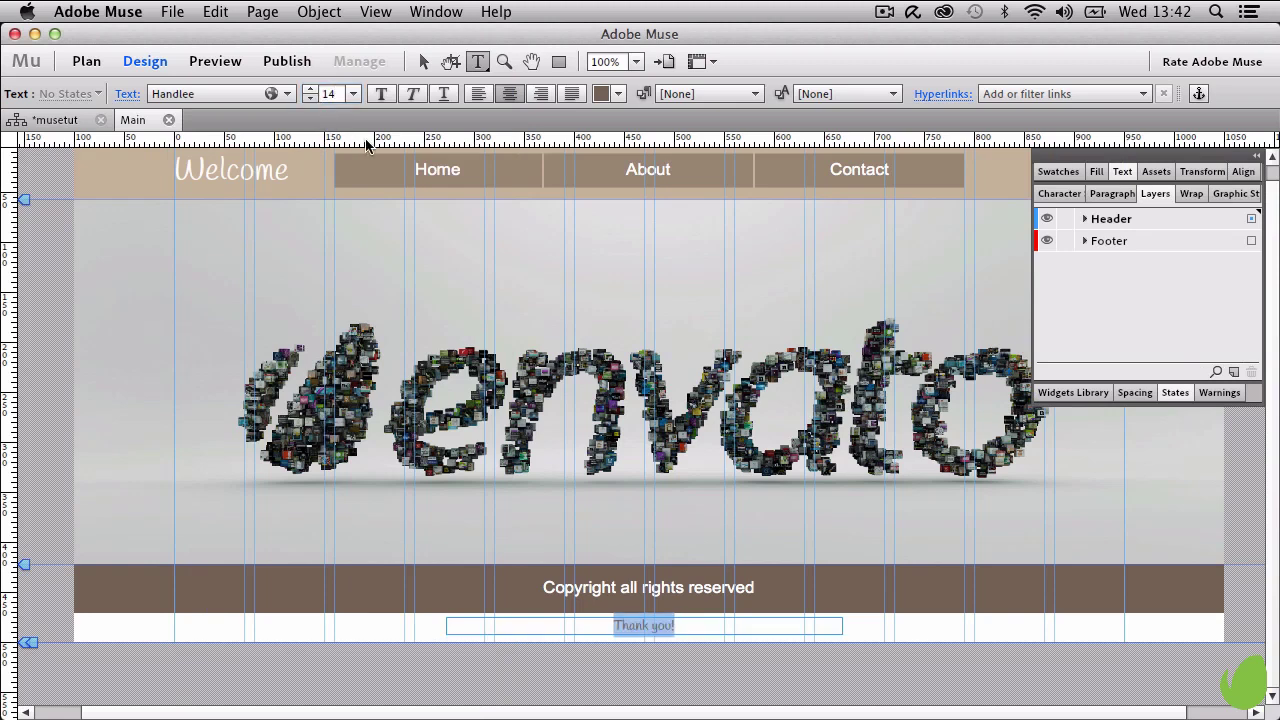
pyautogui.click(423, 61)
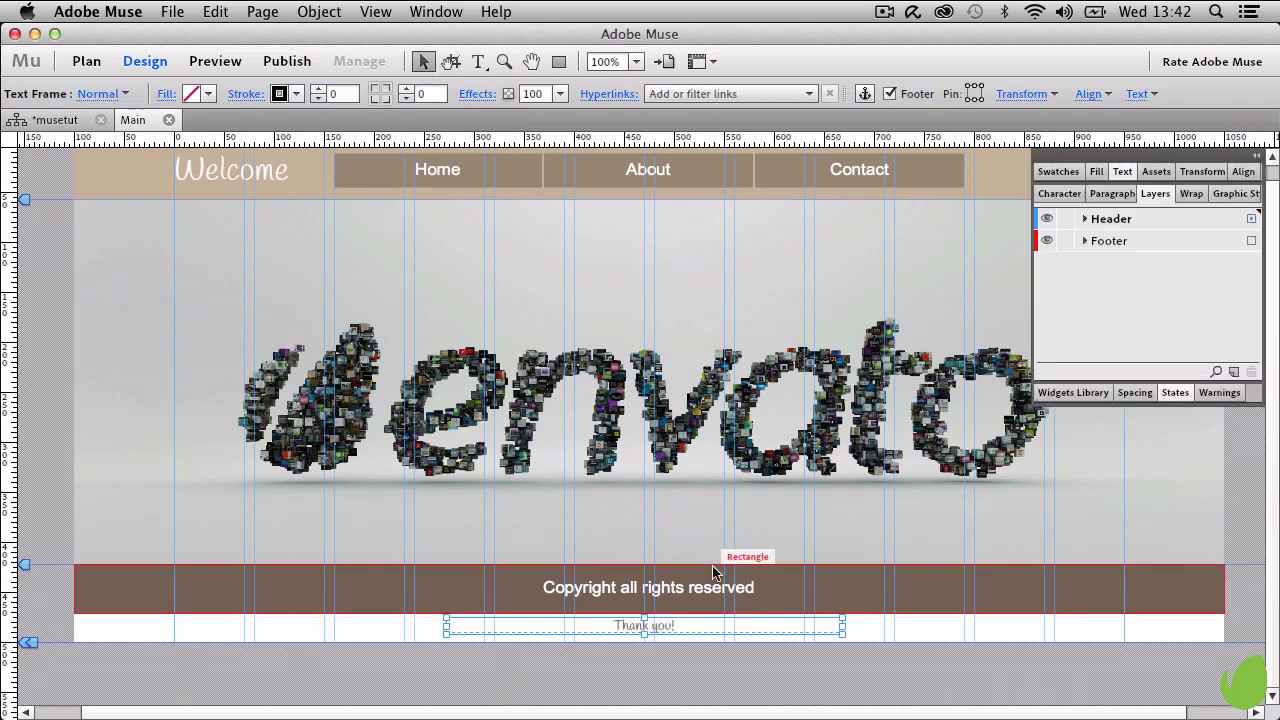
# Step: Align the "Thank you!" text frame and the white footer strip on their horizontal and vertical centres
pyautogui.keyDown('shift'); pyautogui.click(299, 624); pyautogui.keyUp('shift')
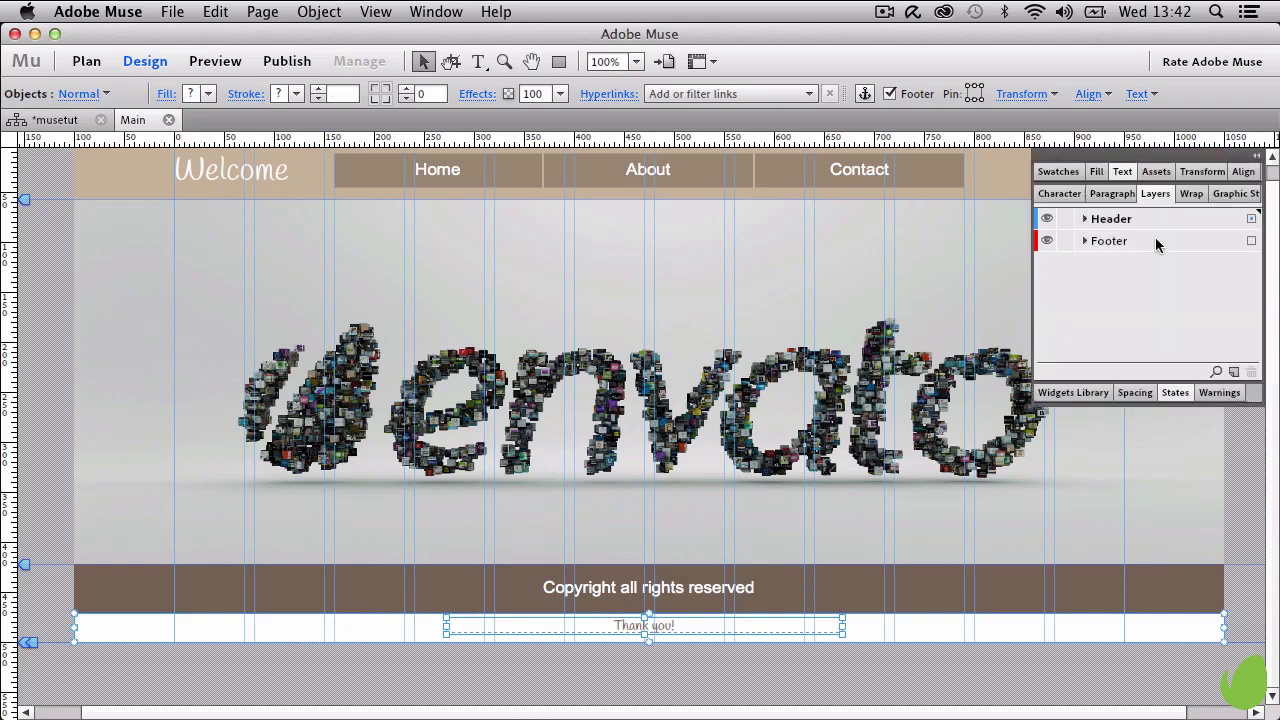
pyautogui.click(1089, 94)
pyautogui.click(1103, 144)
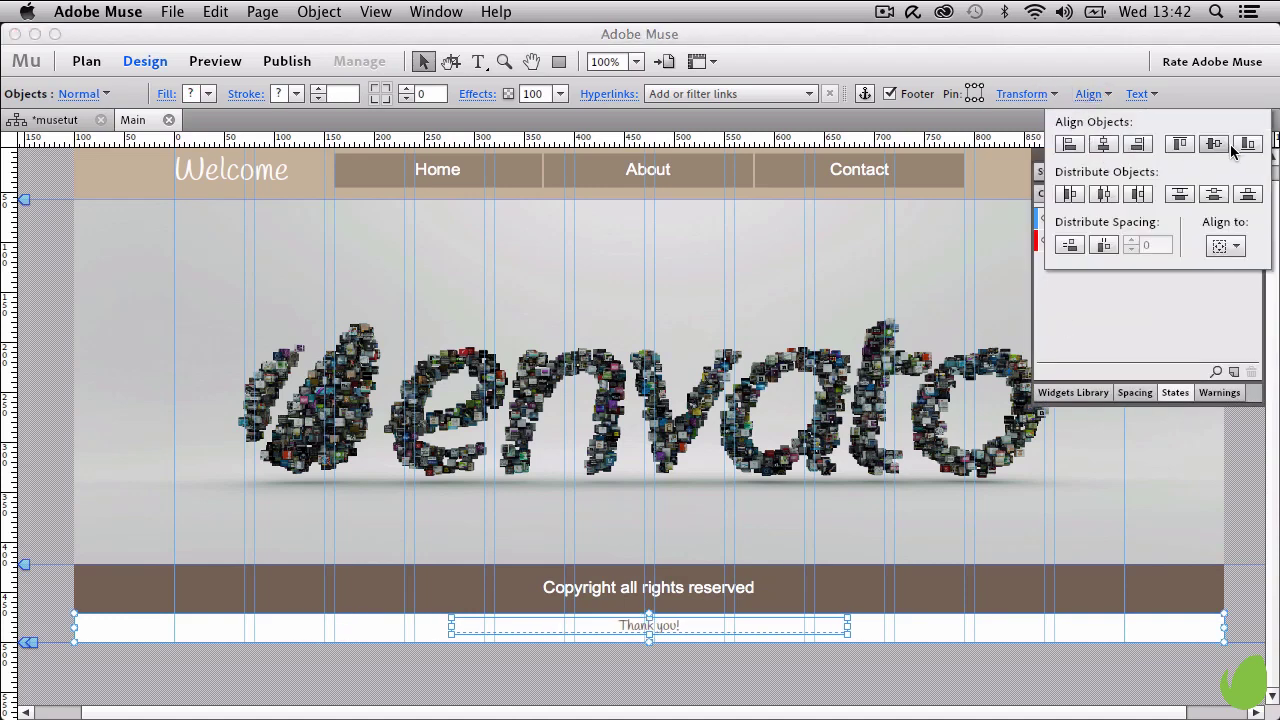
pyautogui.click(1214, 144)
pyautogui.click(499, 675)
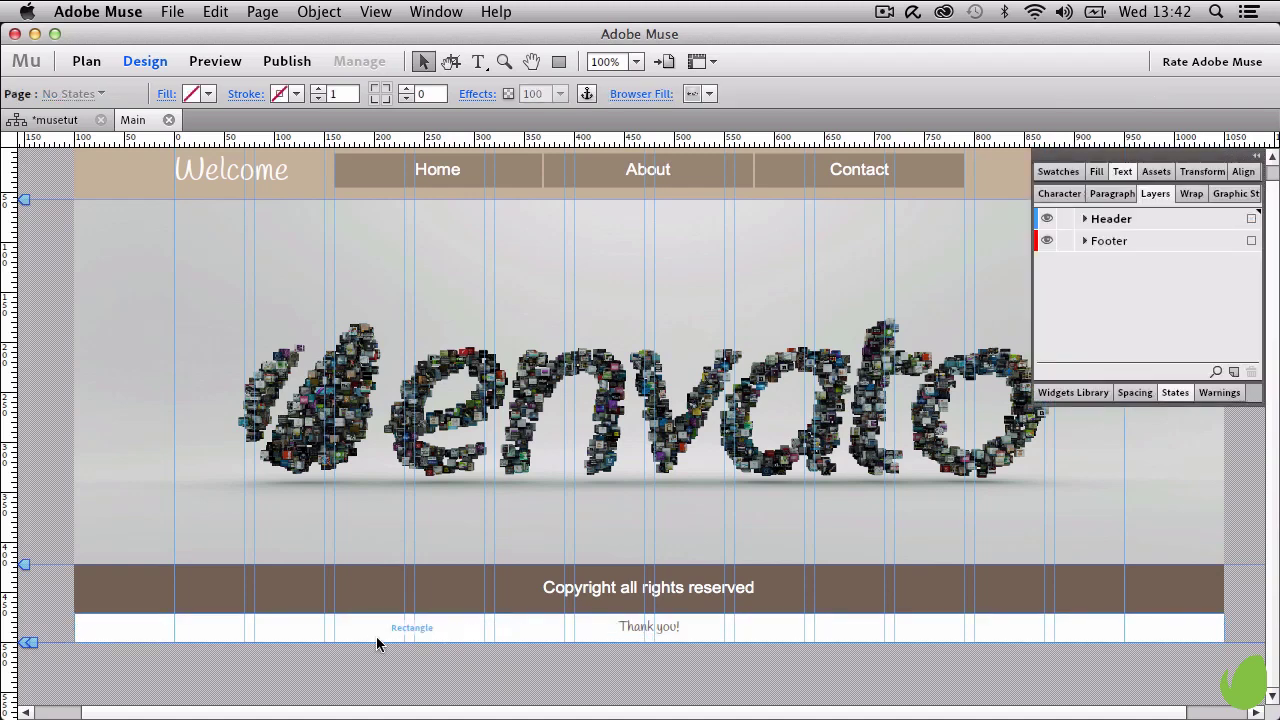
# Step: Check the Sticky Footer option in the site properties and the Footer setting of the brown and white footer bars
pyautogui.click(169, 10)
pyautogui.click(220, 318)
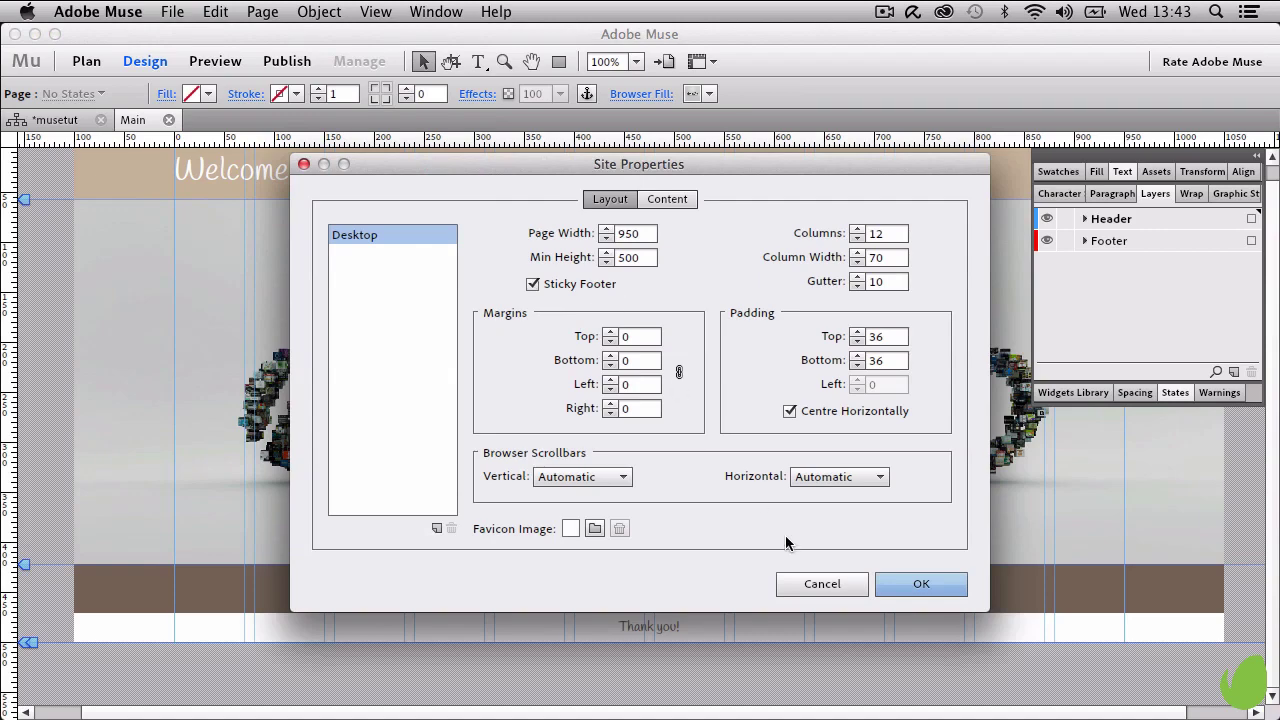
pyautogui.click(797, 594)
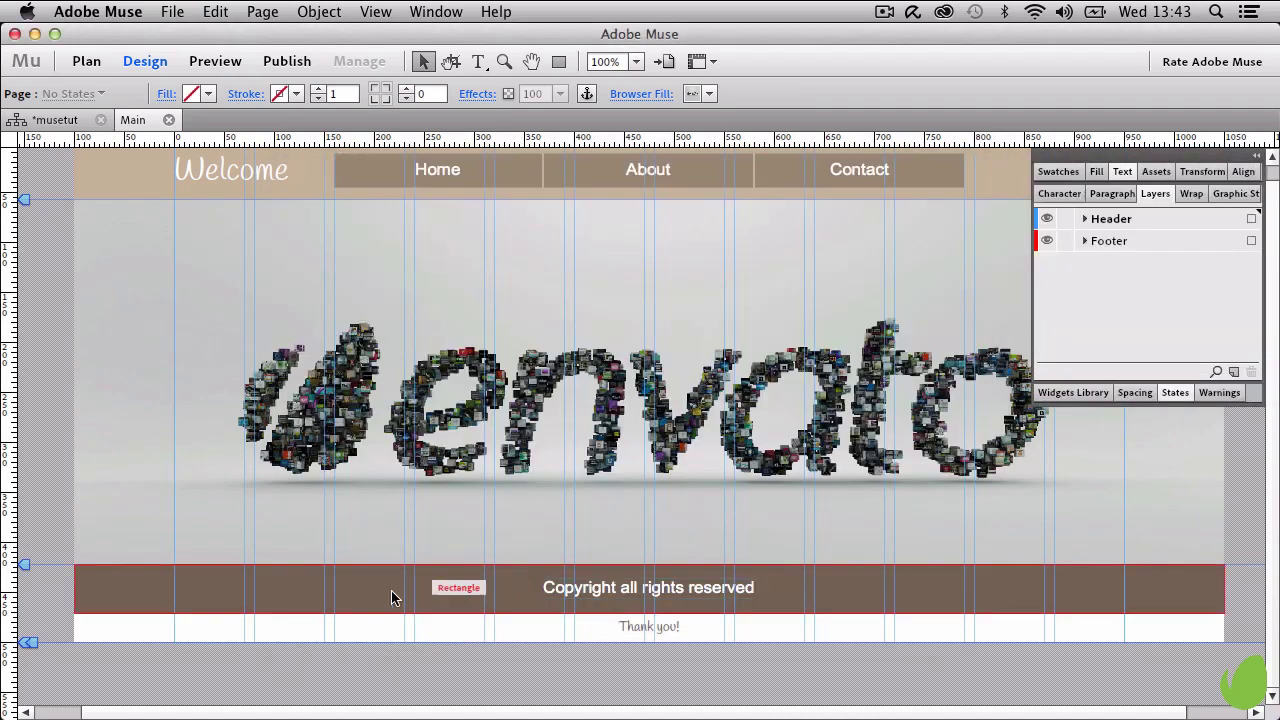
pyautogui.click(385, 591)
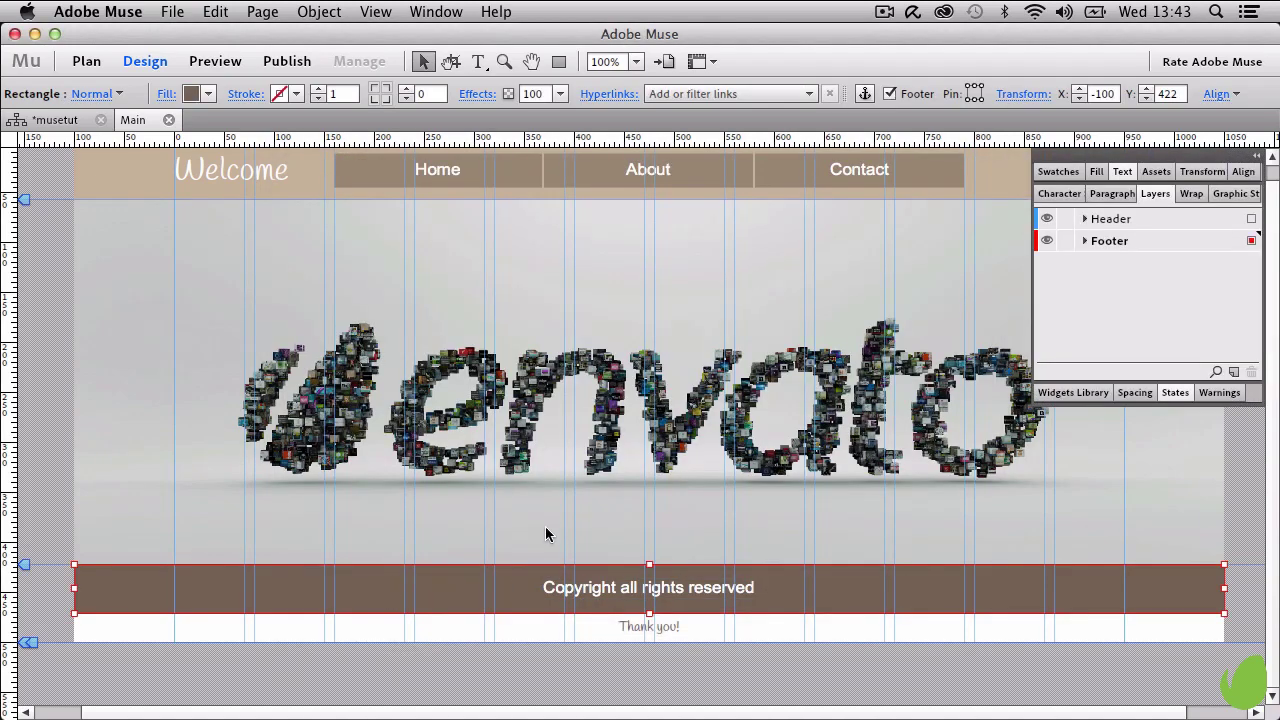
pyautogui.click(412, 627)
pyautogui.click(448, 594)
# Step: Preview the Main master, test the sticky footer by changing the window's height, and return to Design view
pyautogui.click(193, 62)
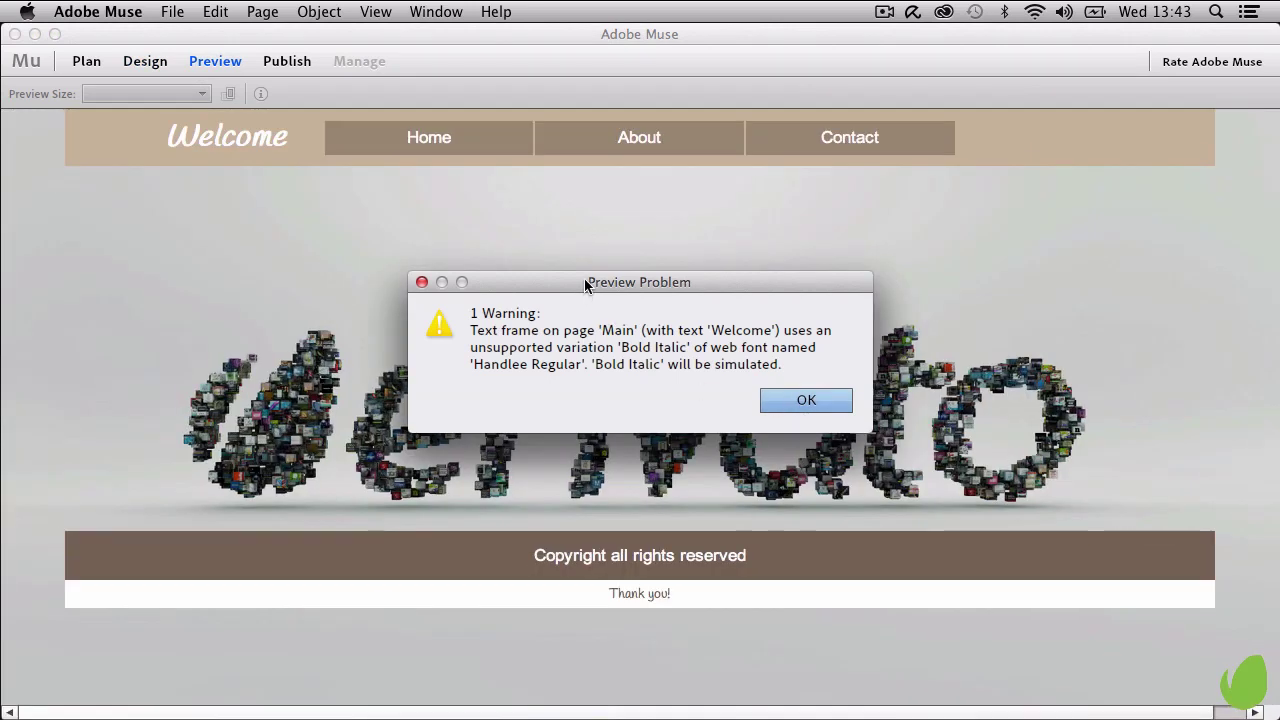
pyautogui.moveTo(584, 278); pyautogui.dragTo(591, 300)
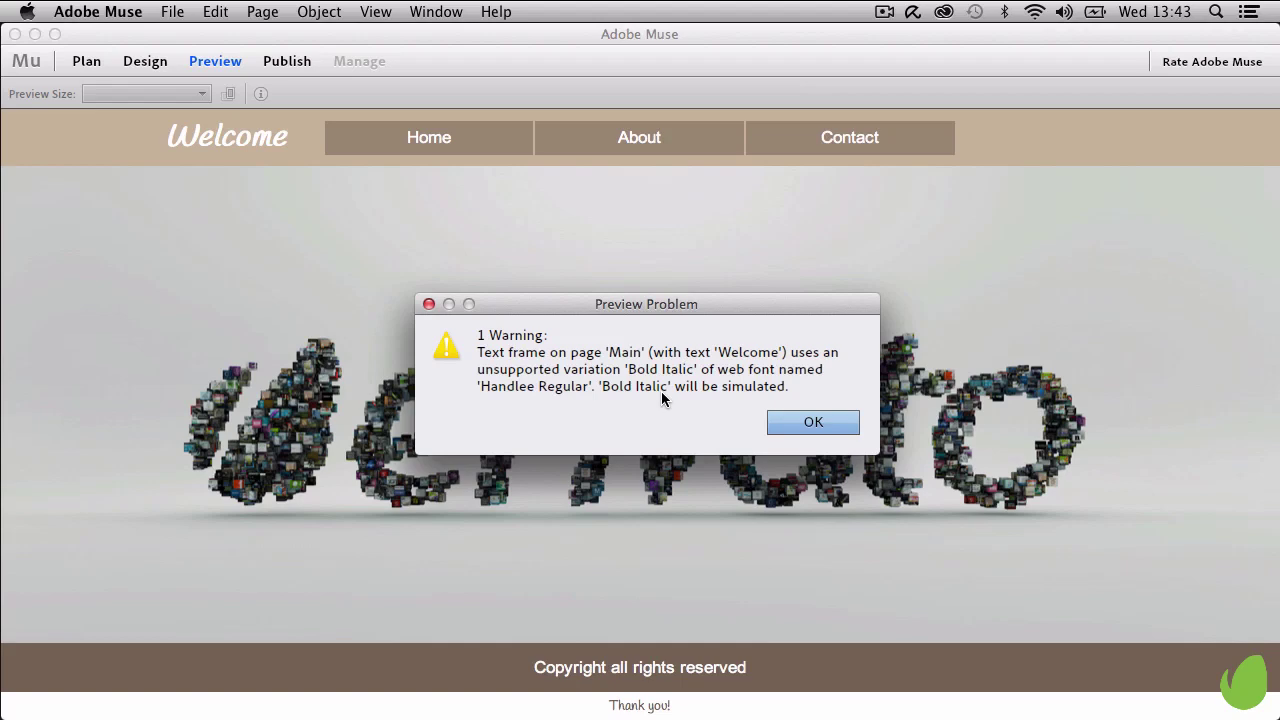
pyautogui.click(795, 426)
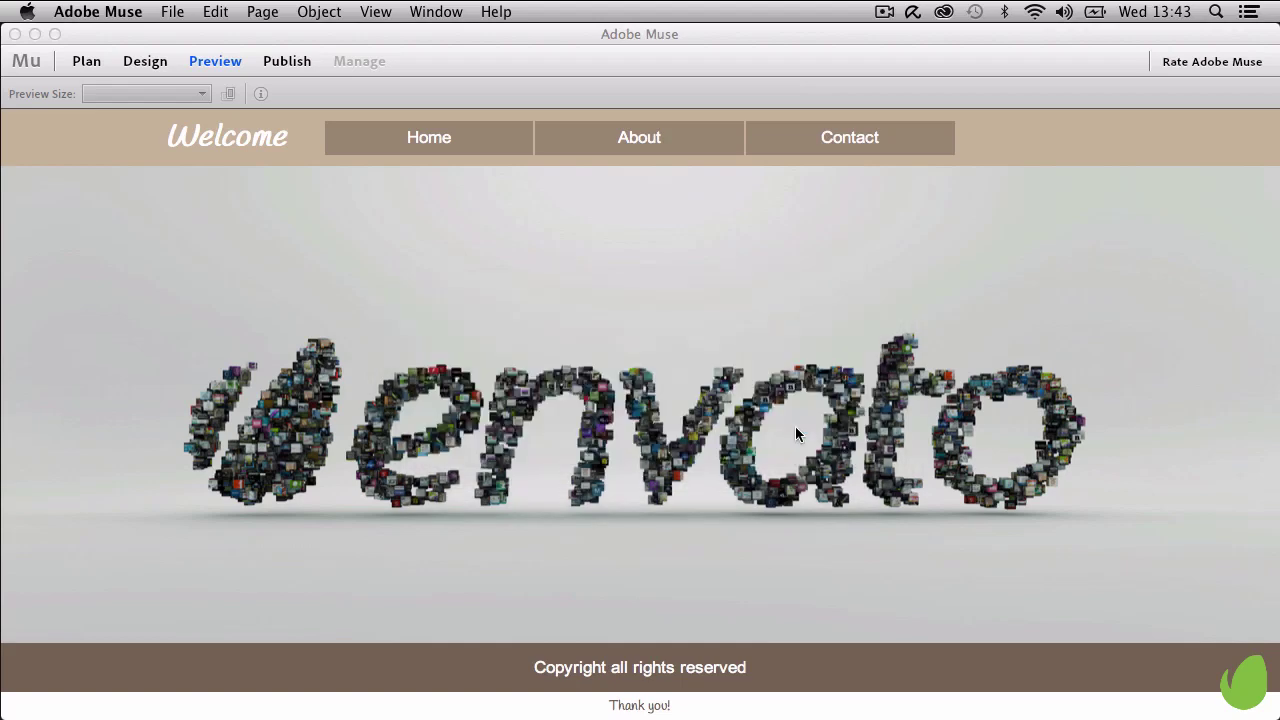
pyautogui.moveTo(608, 712); pyautogui.dragTo(681, 712)
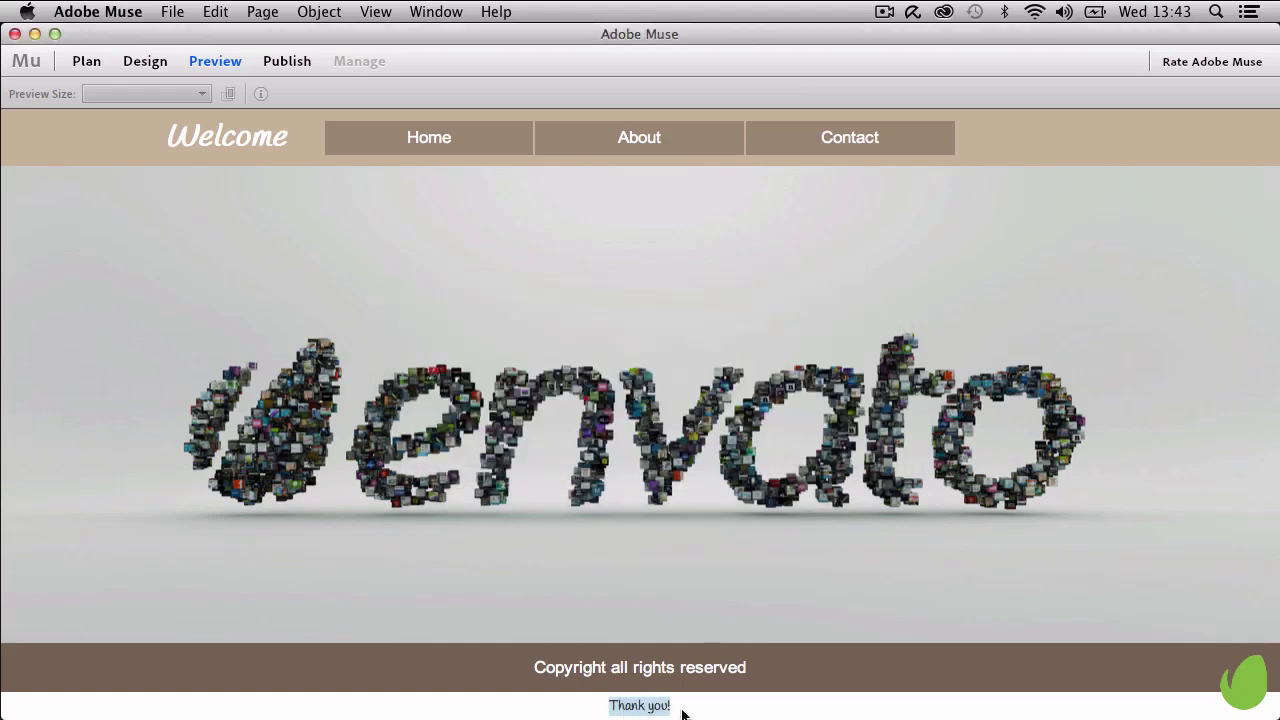
pyautogui.moveTo(536, 667); pyautogui.dragTo(746, 668)
pyautogui.click(740, 678)
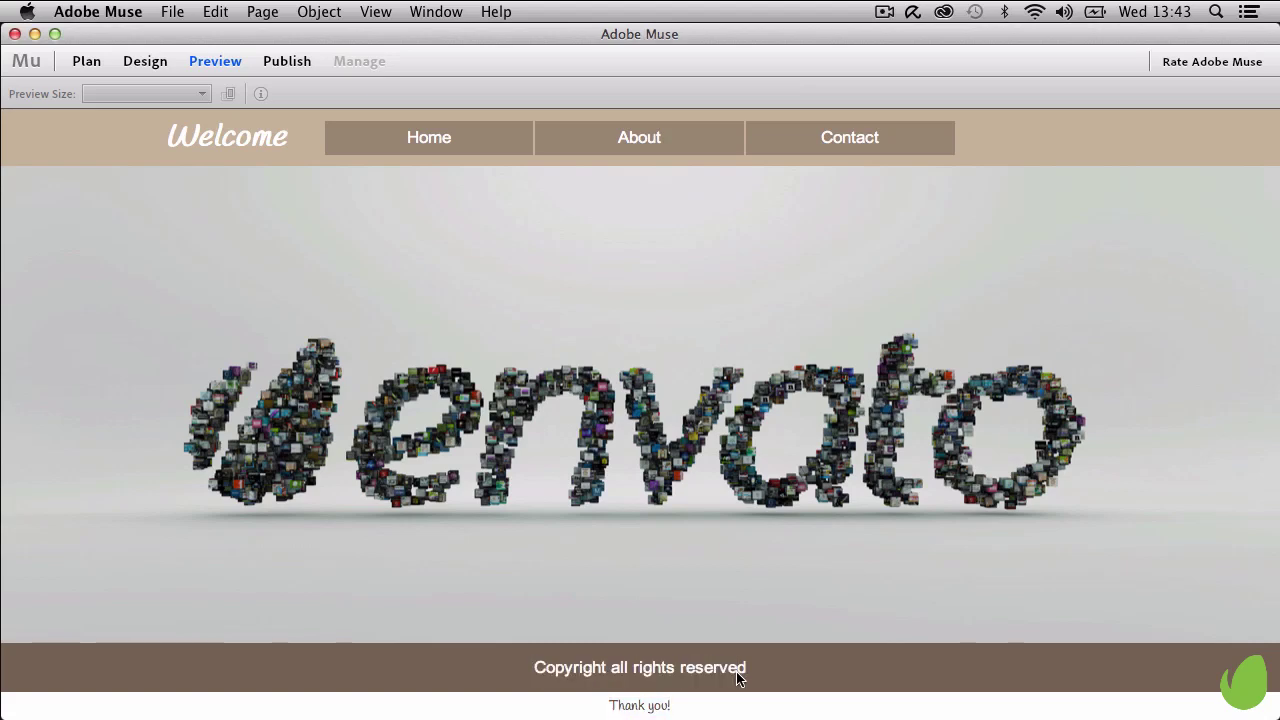
pyautogui.scroll(-3, 735, 718)
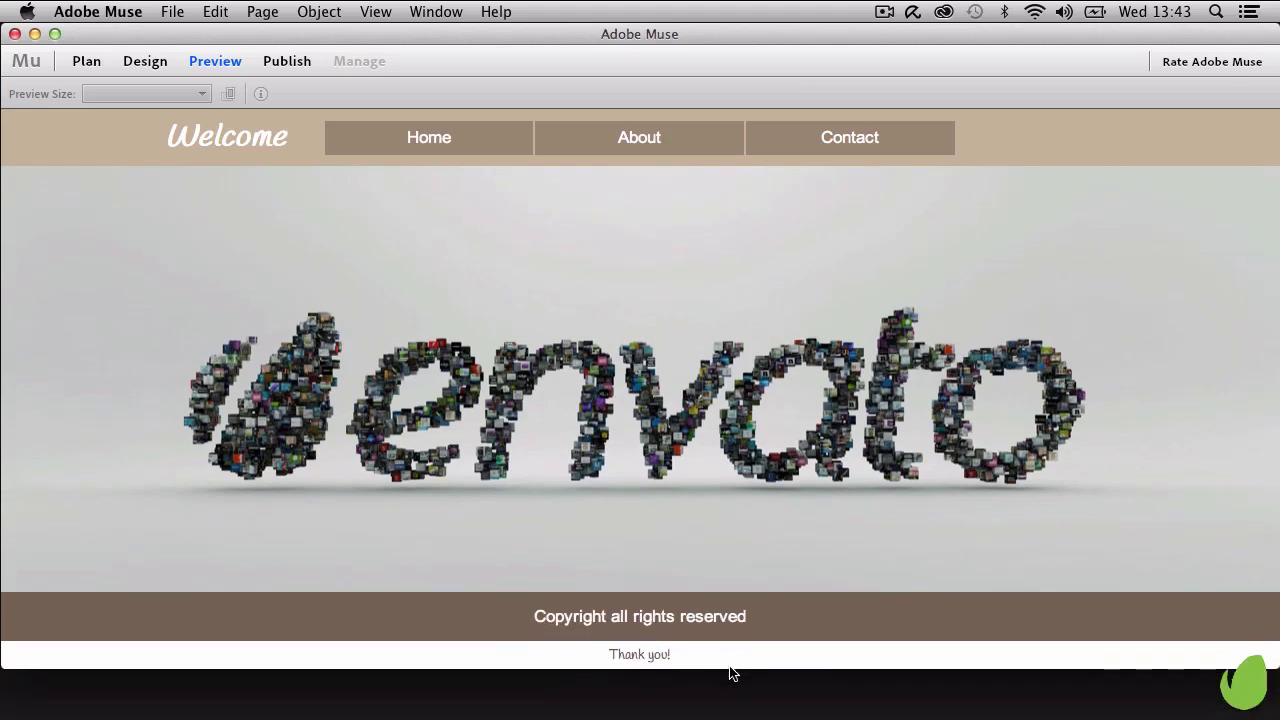
pyautogui.scroll(-2, 730, 716)
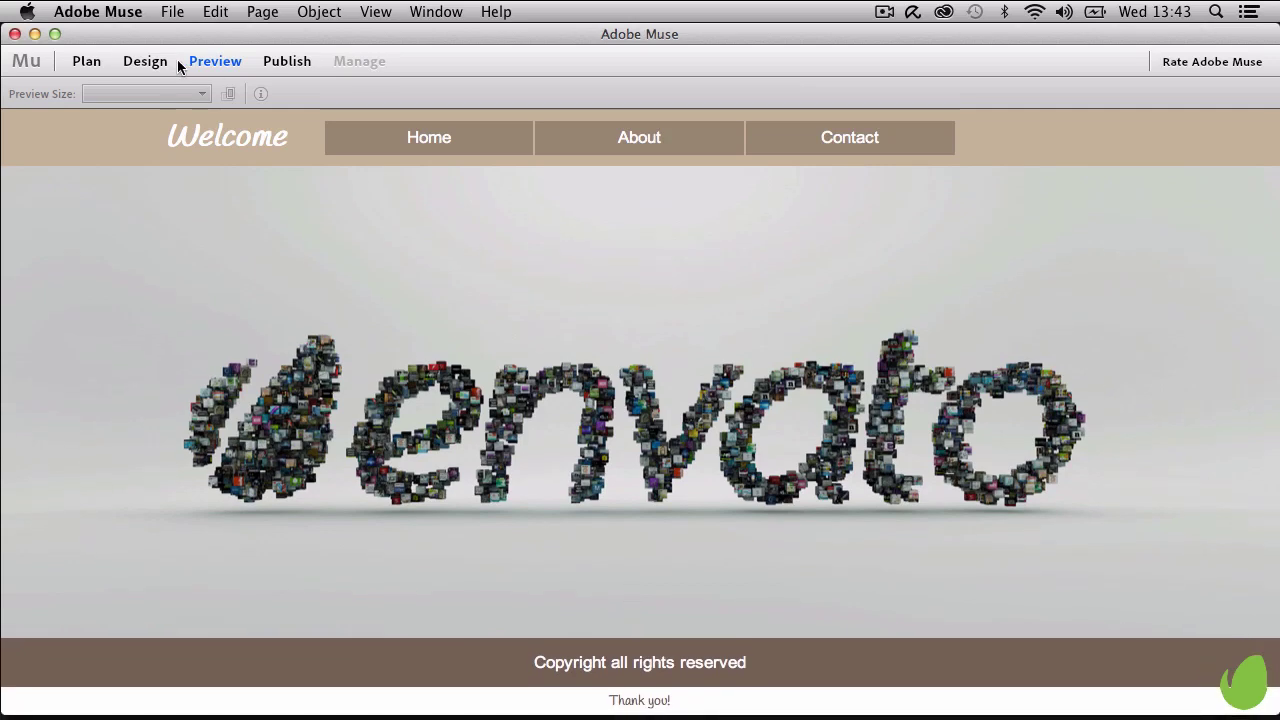
pyautogui.click(150, 61)
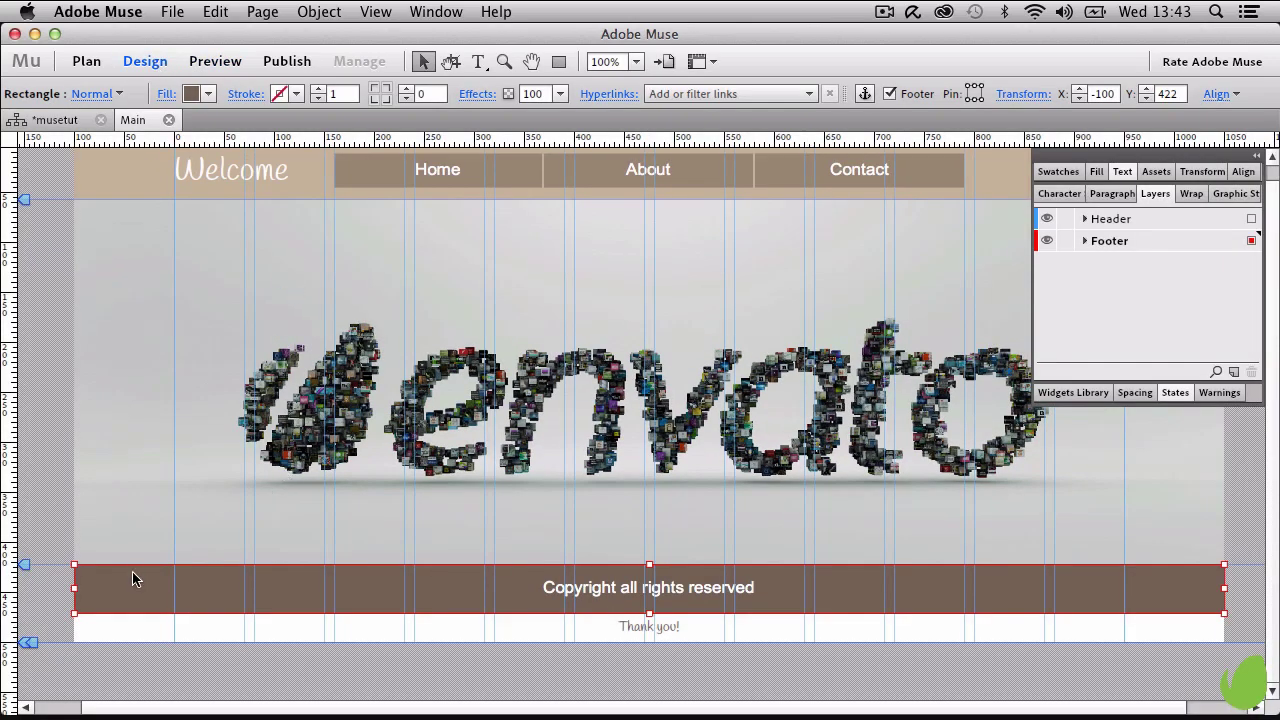
pyautogui.click(123, 621)
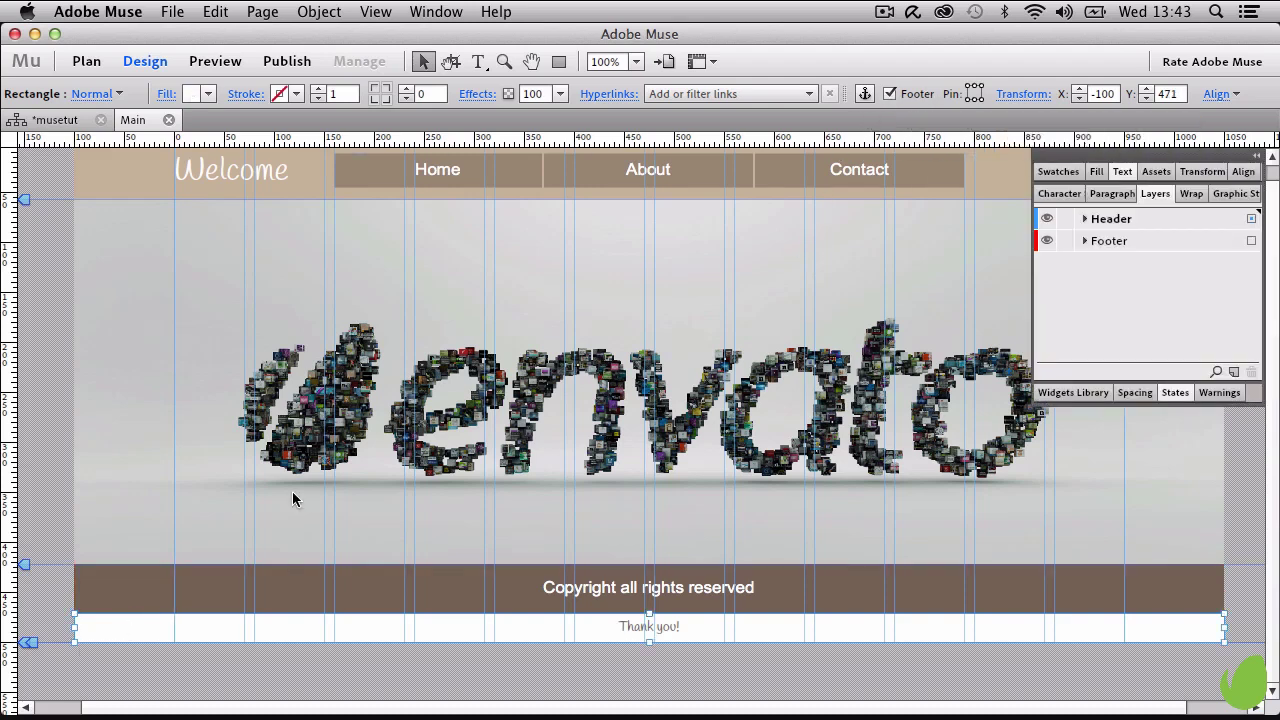
pyautogui.click(408, 333)
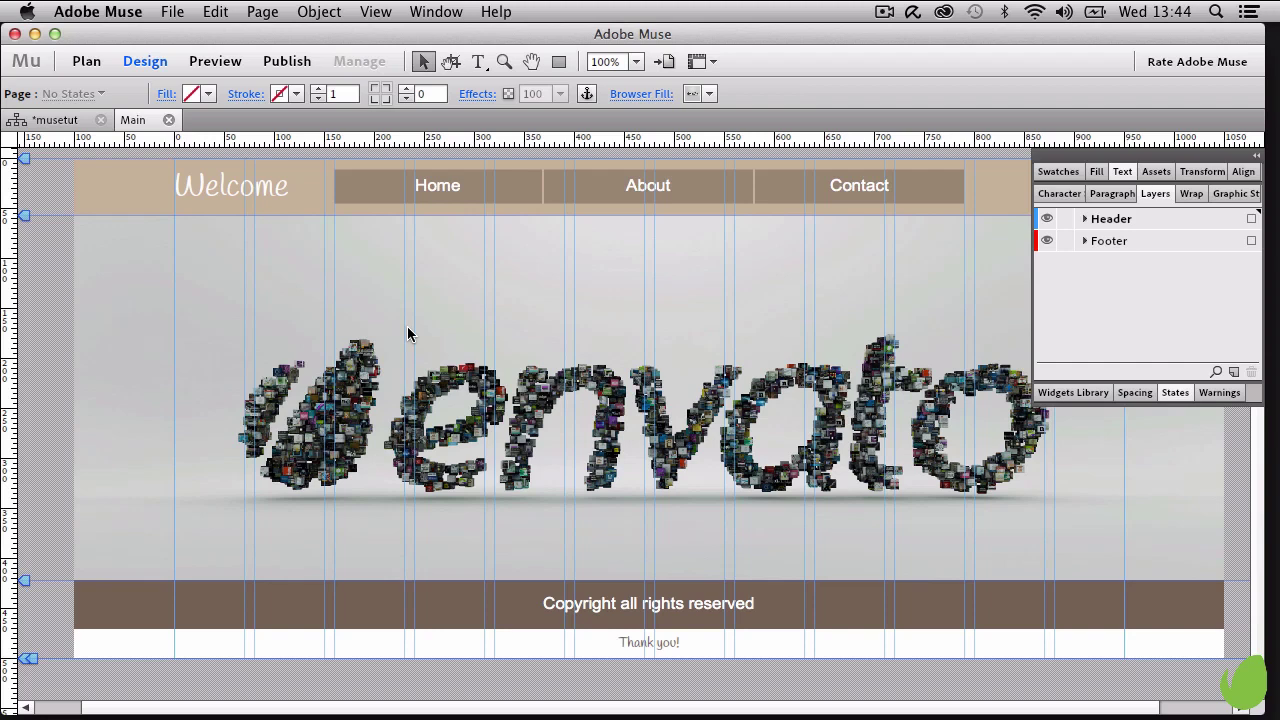